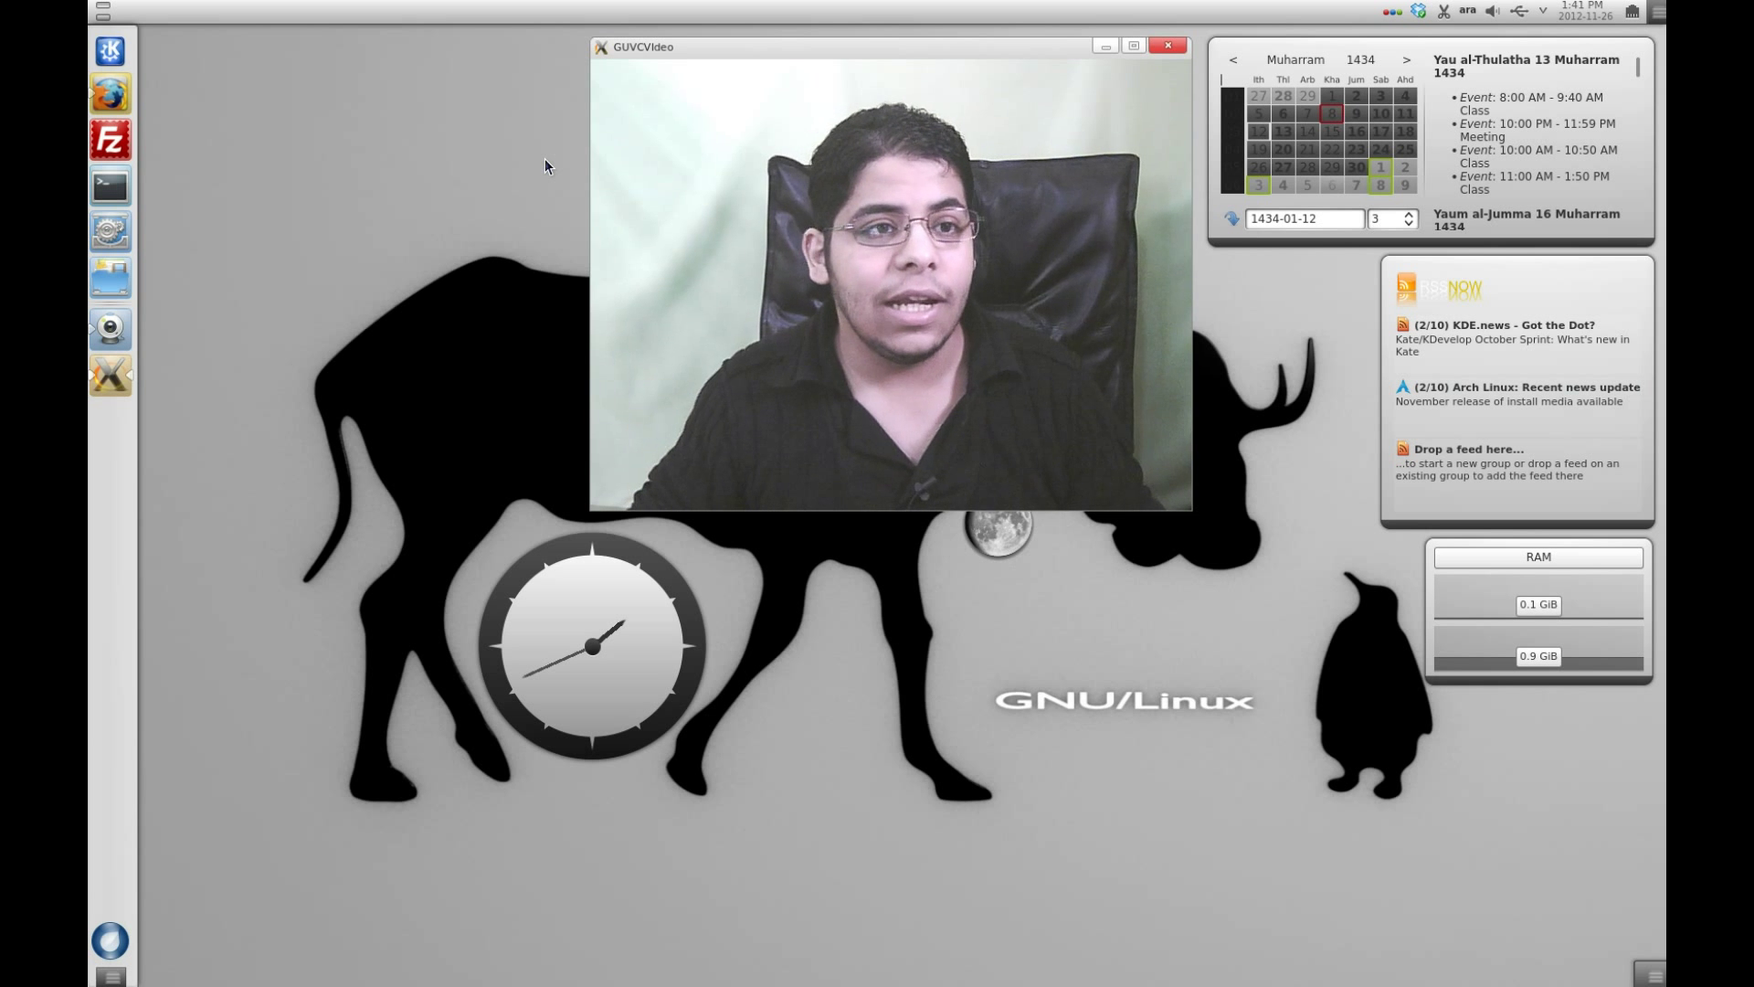
Step: Show the tweet about the one-month KDE challenge in Firefox, then close the browser and dismiss the Close Firefox dialog
left_click(114, 86)
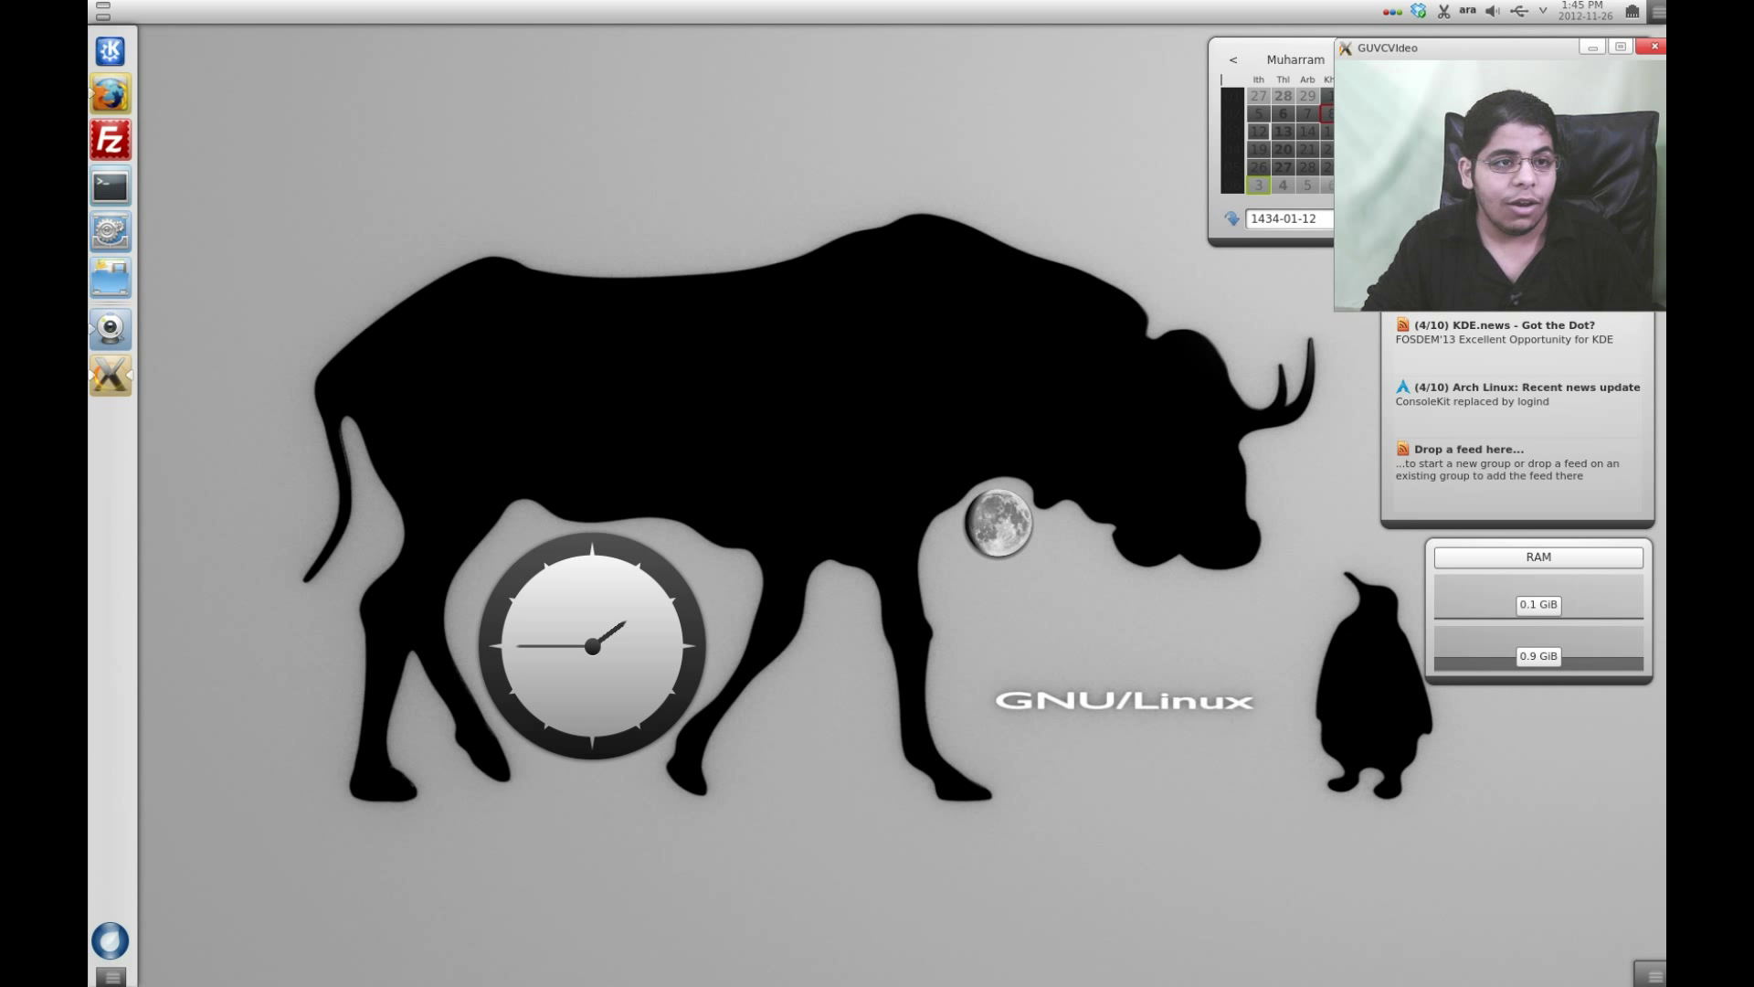
left_click(98, 104)
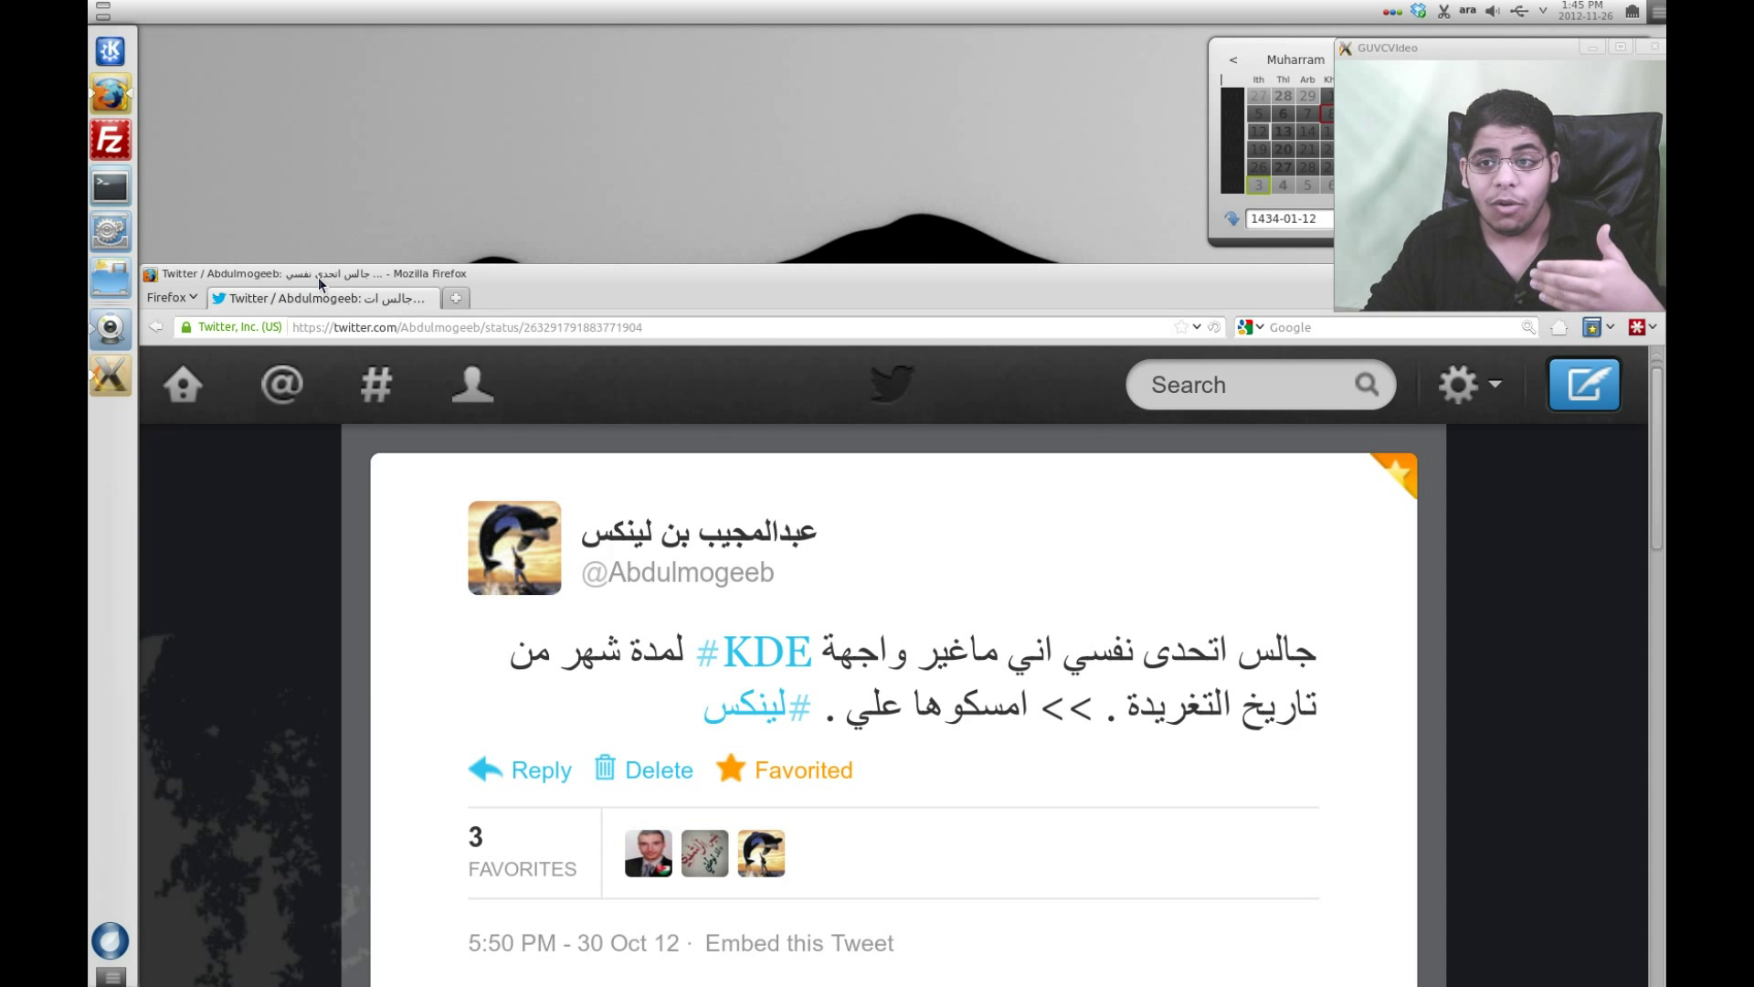
left_click_drag(933, 313, 403, 429)
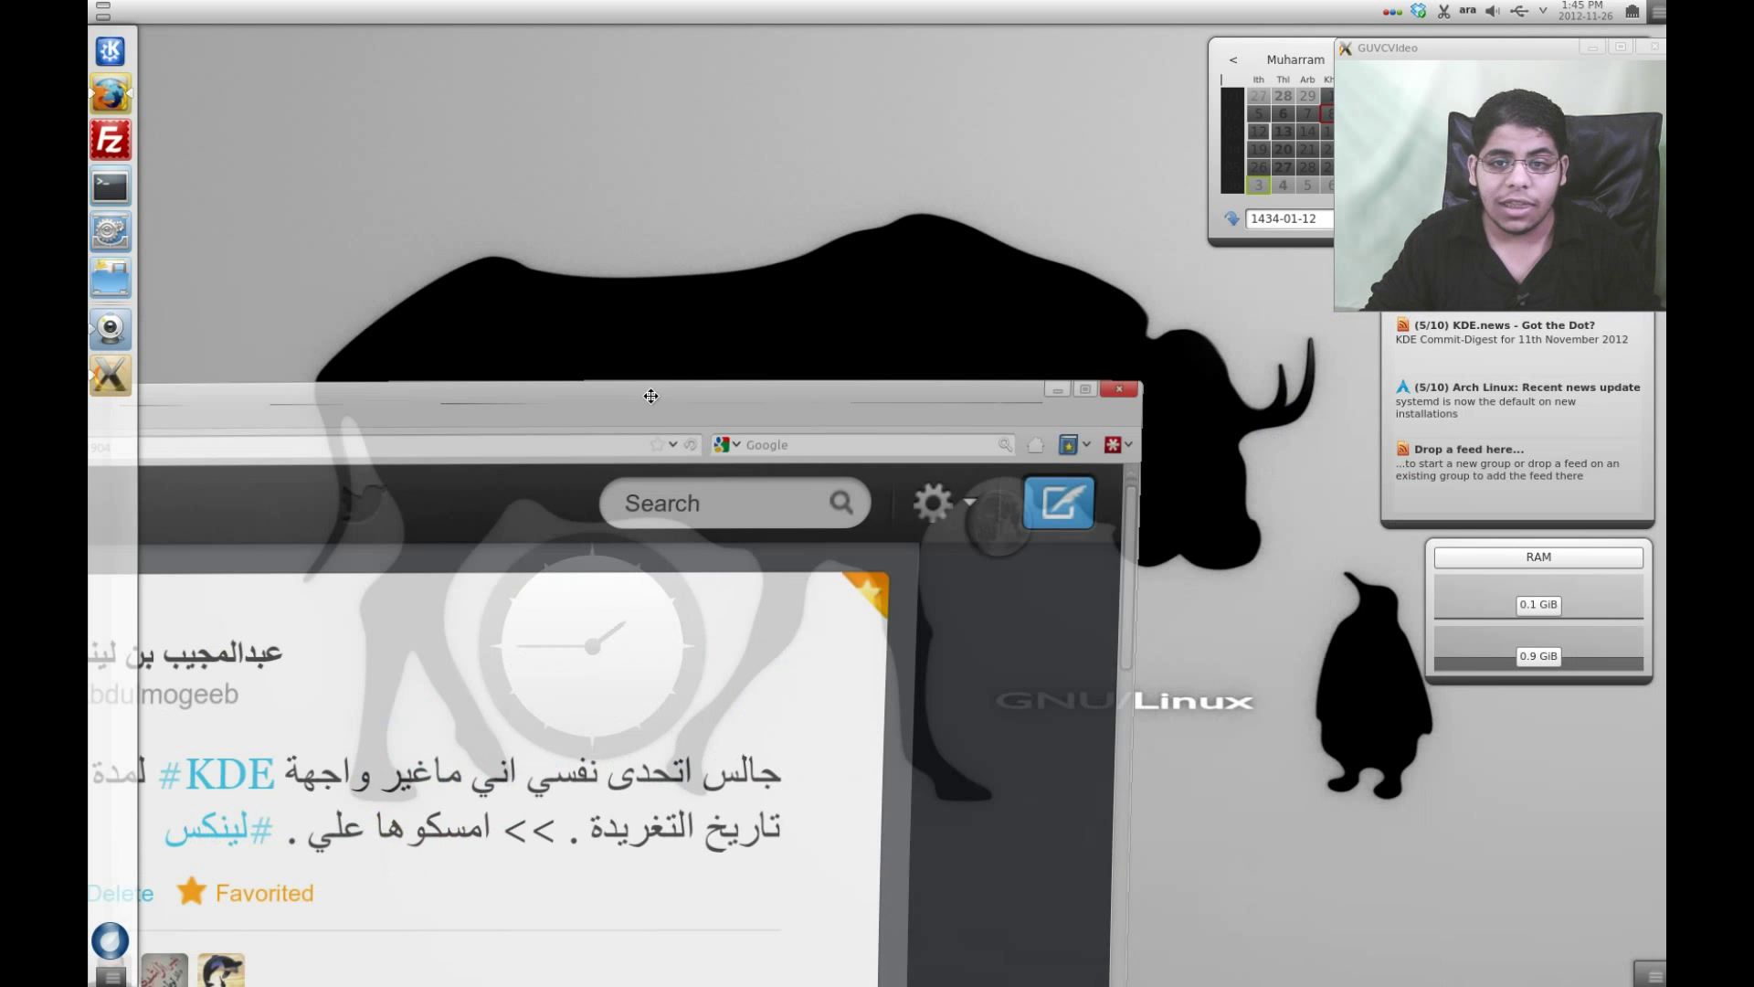
left_click(1122, 384)
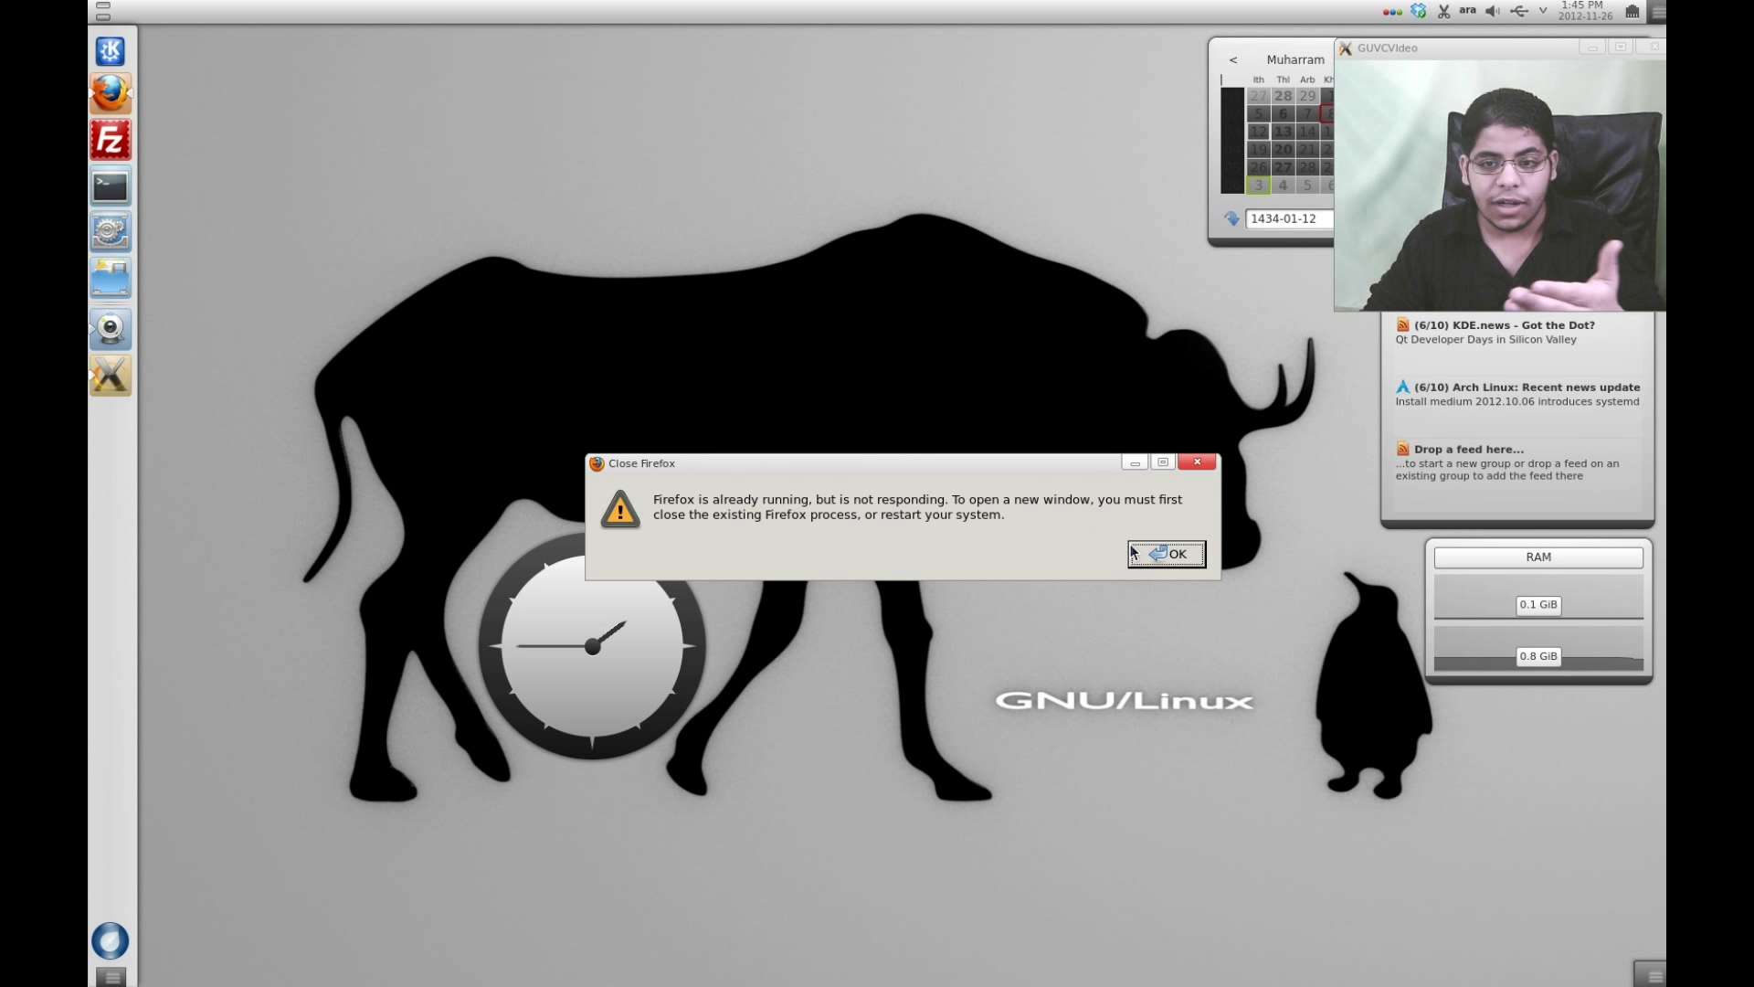
left_click(1176, 553)
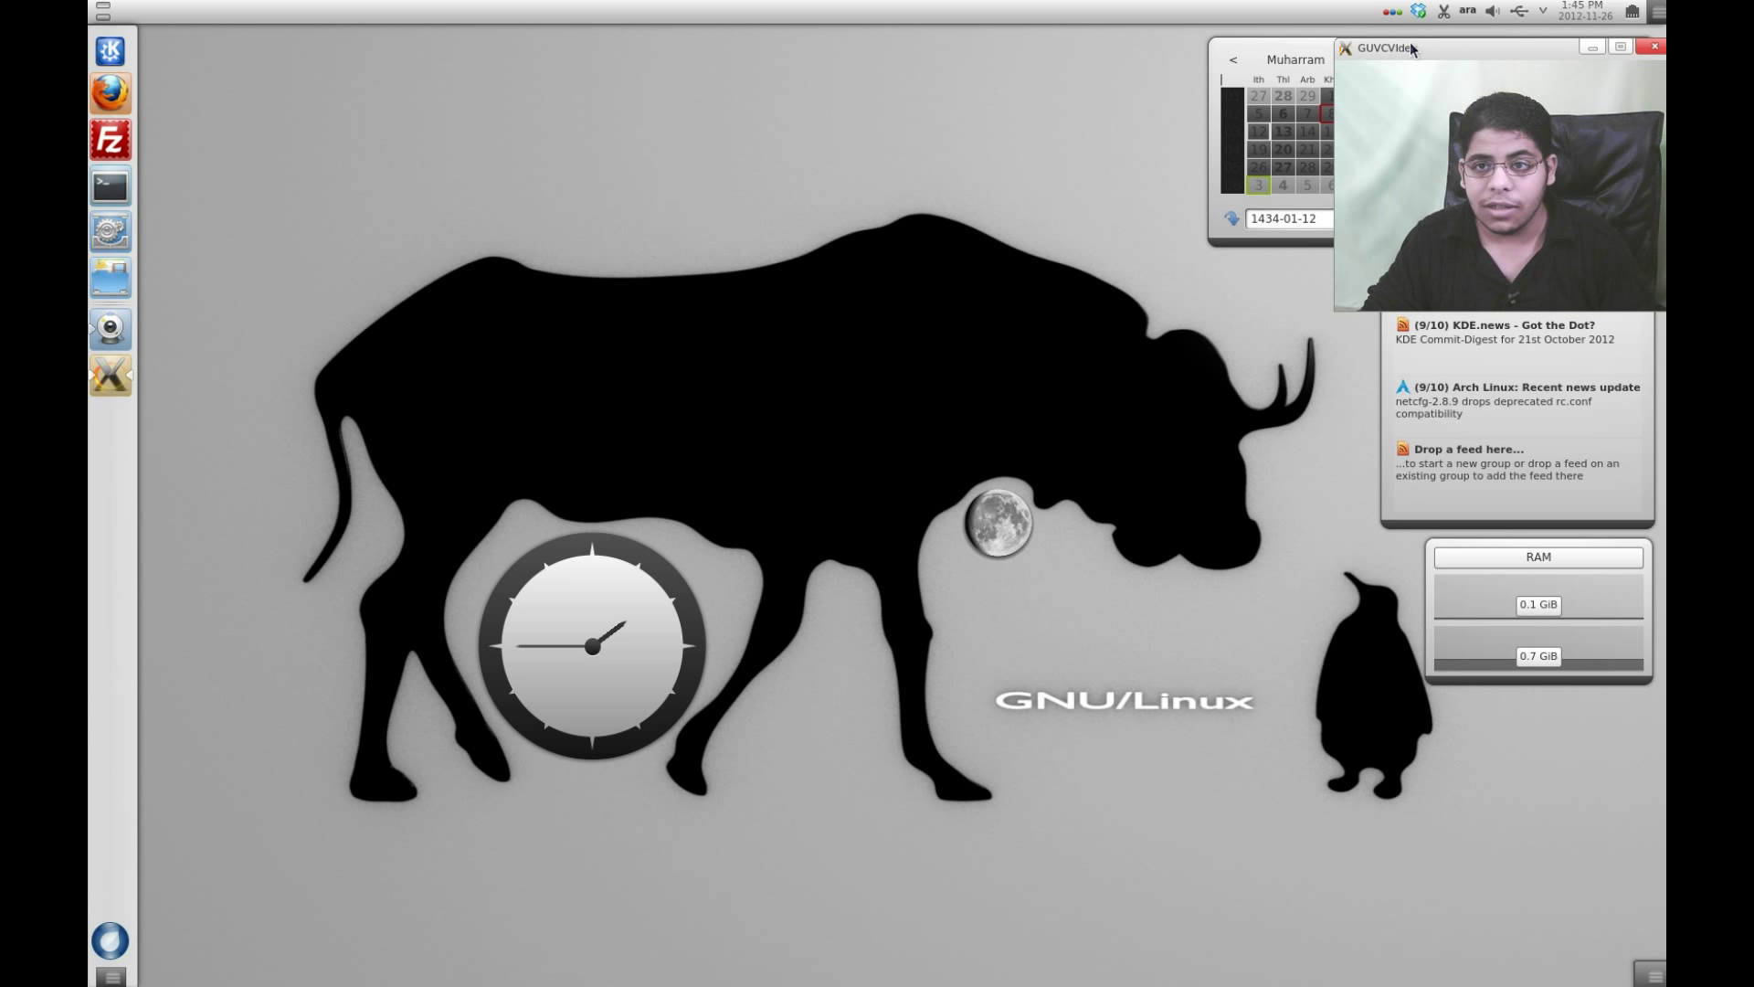
mouse_move(1412, 49)
left_mouse_down()
mouse_move(1027, 74)
mouse_move(1365, 78)
mouse_move(1425, 40)
mouse_move(1397, 34)
left_mouse_up()
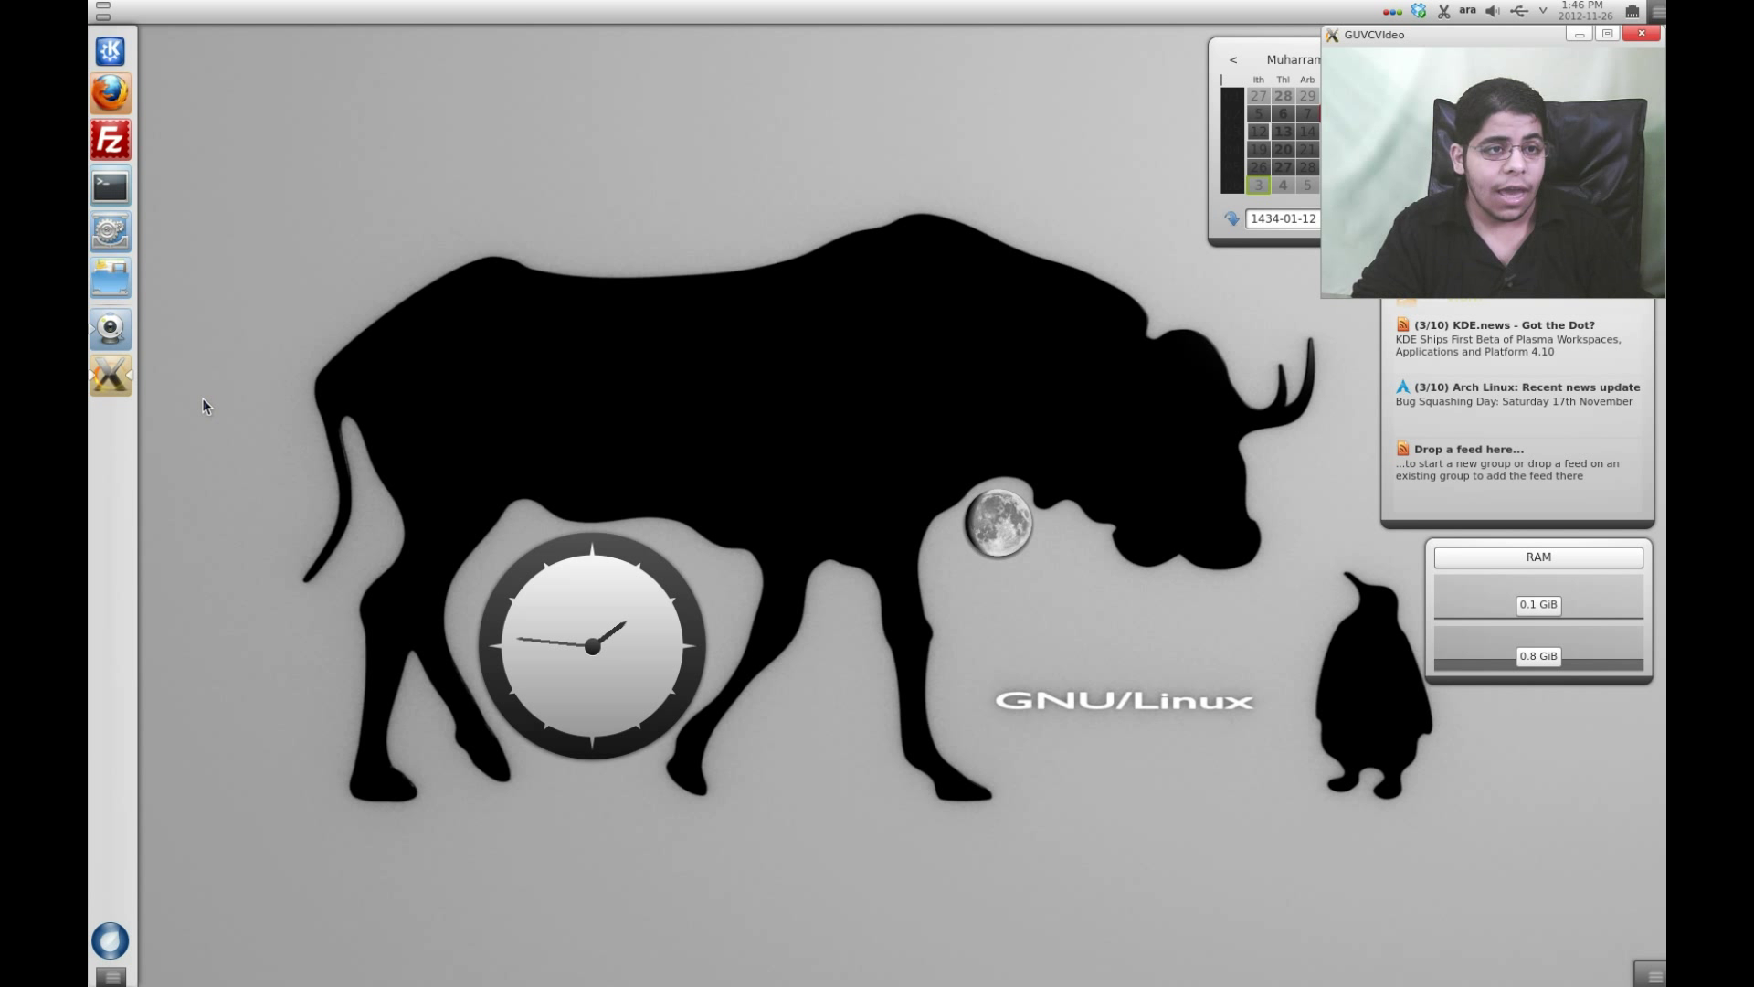
right_click(106, 479)
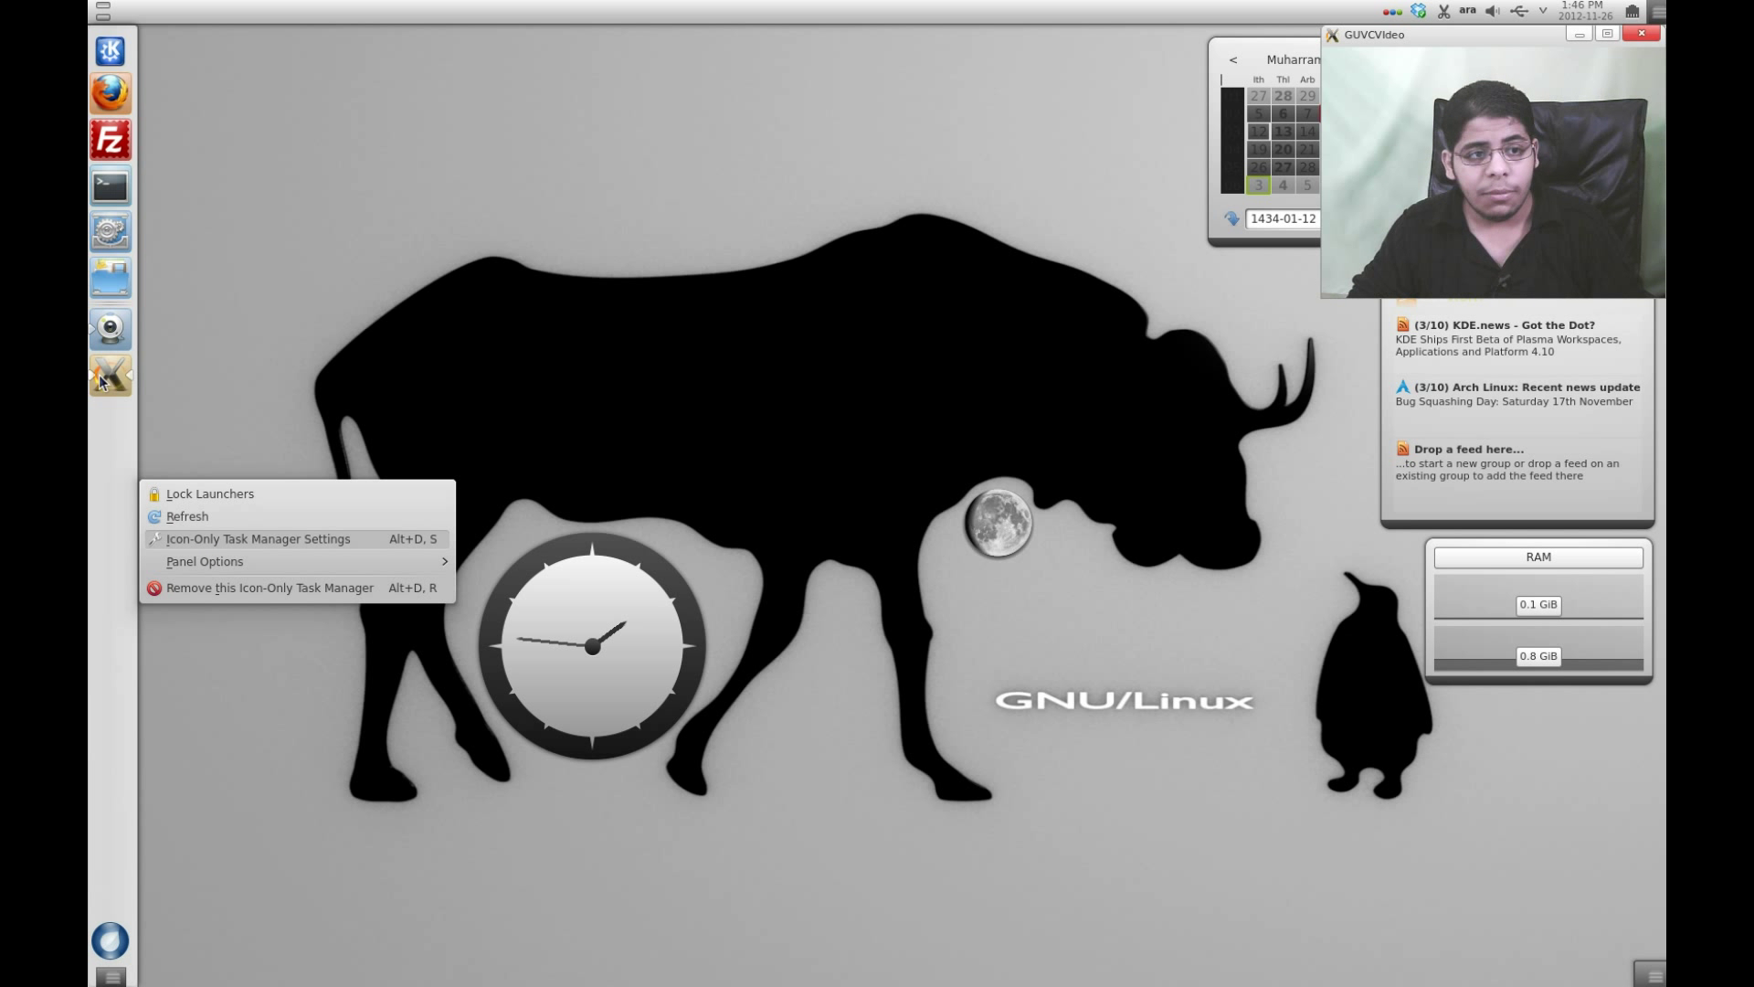
left_click(201, 209)
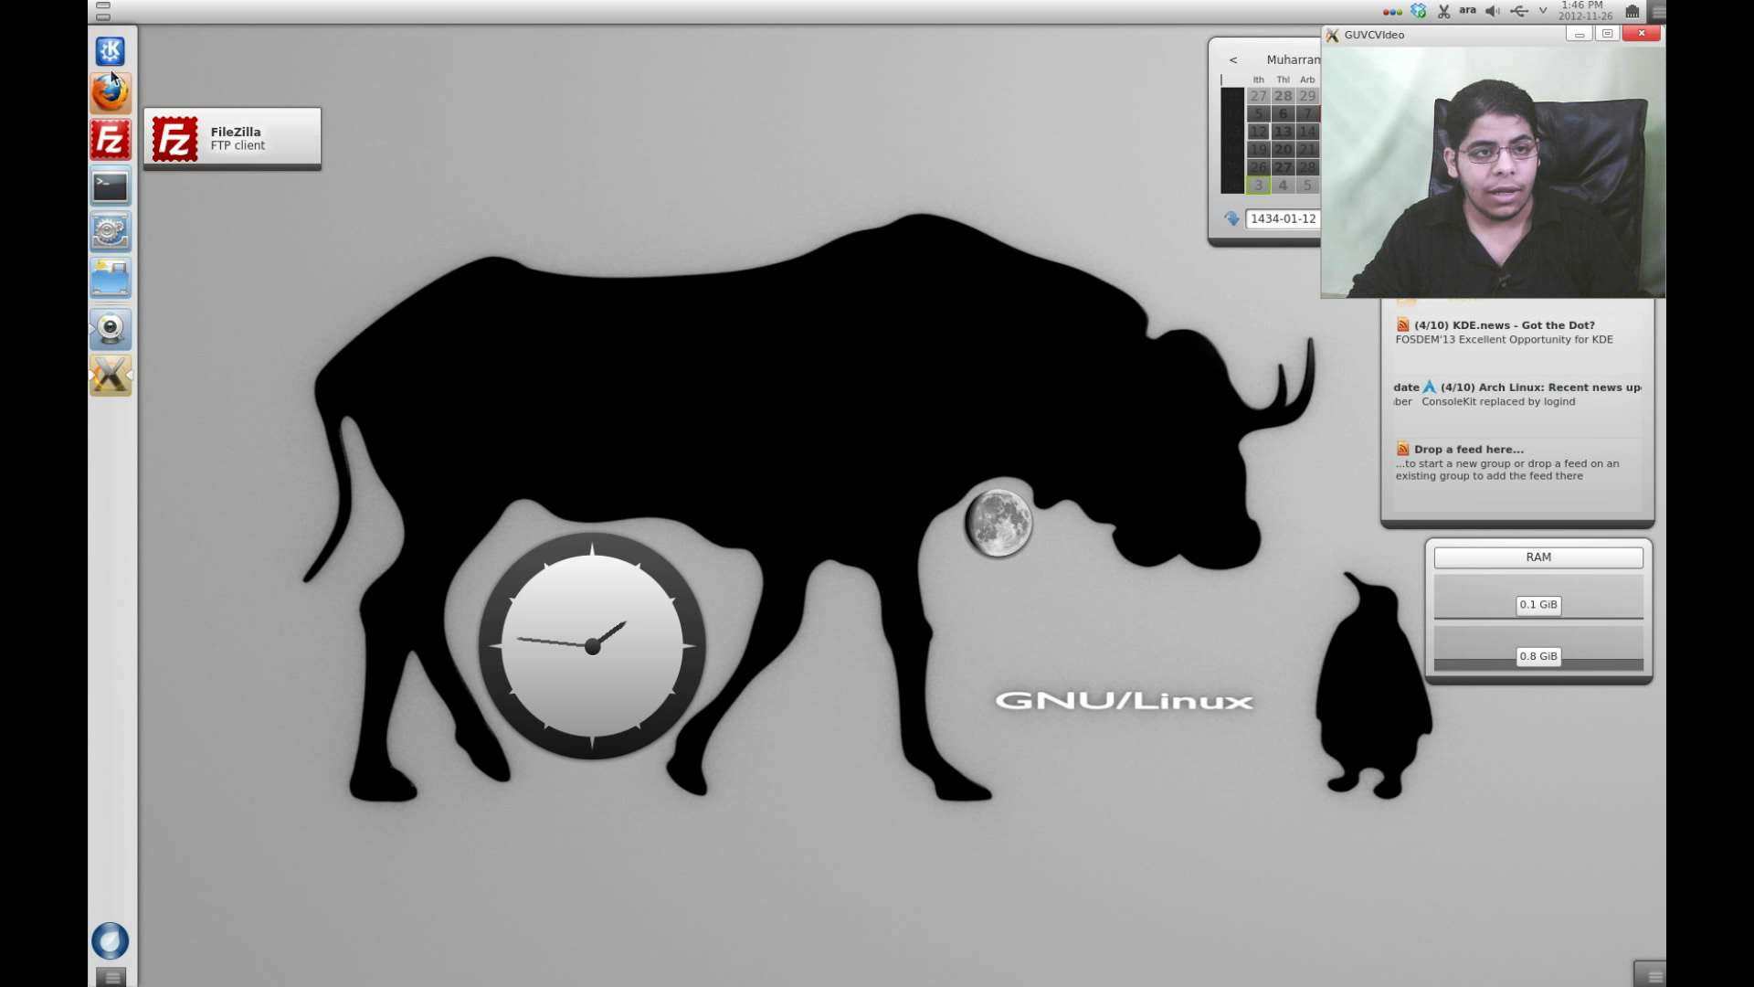
Step: Set the Icon-Only Task Manager's appearance style to Use Workspace Theme and apply it
right_click(114, 453)
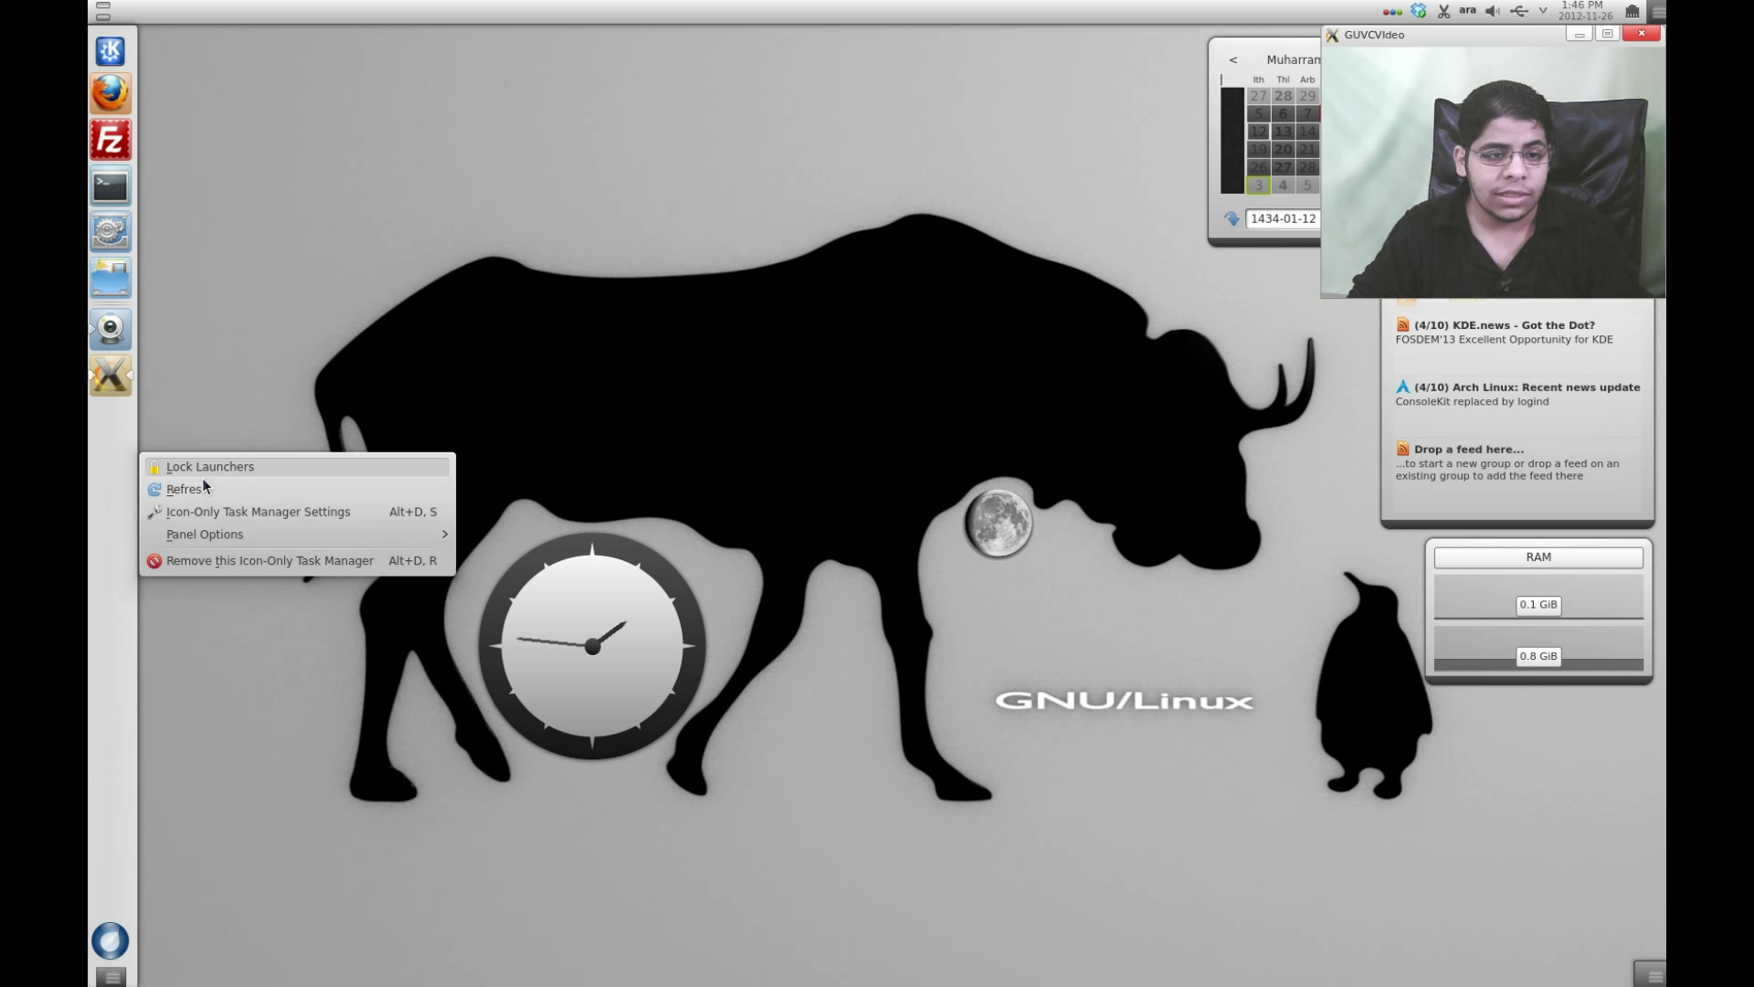
left_click(214, 513)
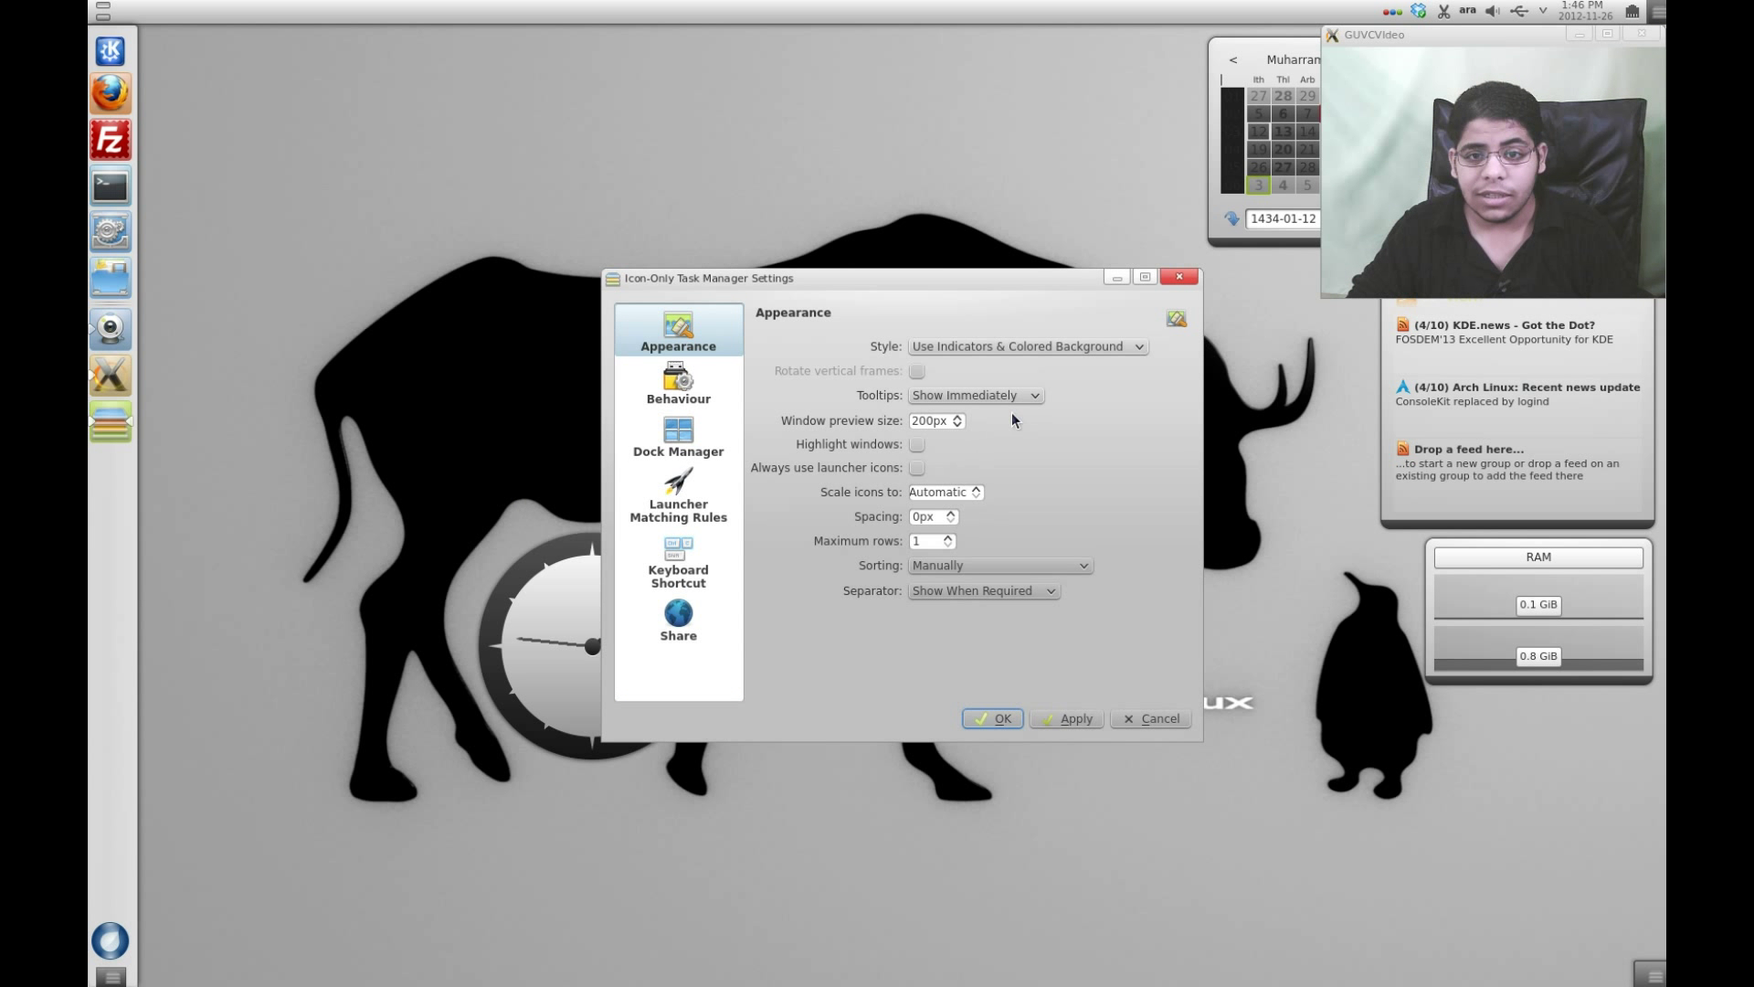
left_click(1024, 354)
left_click(1012, 377)
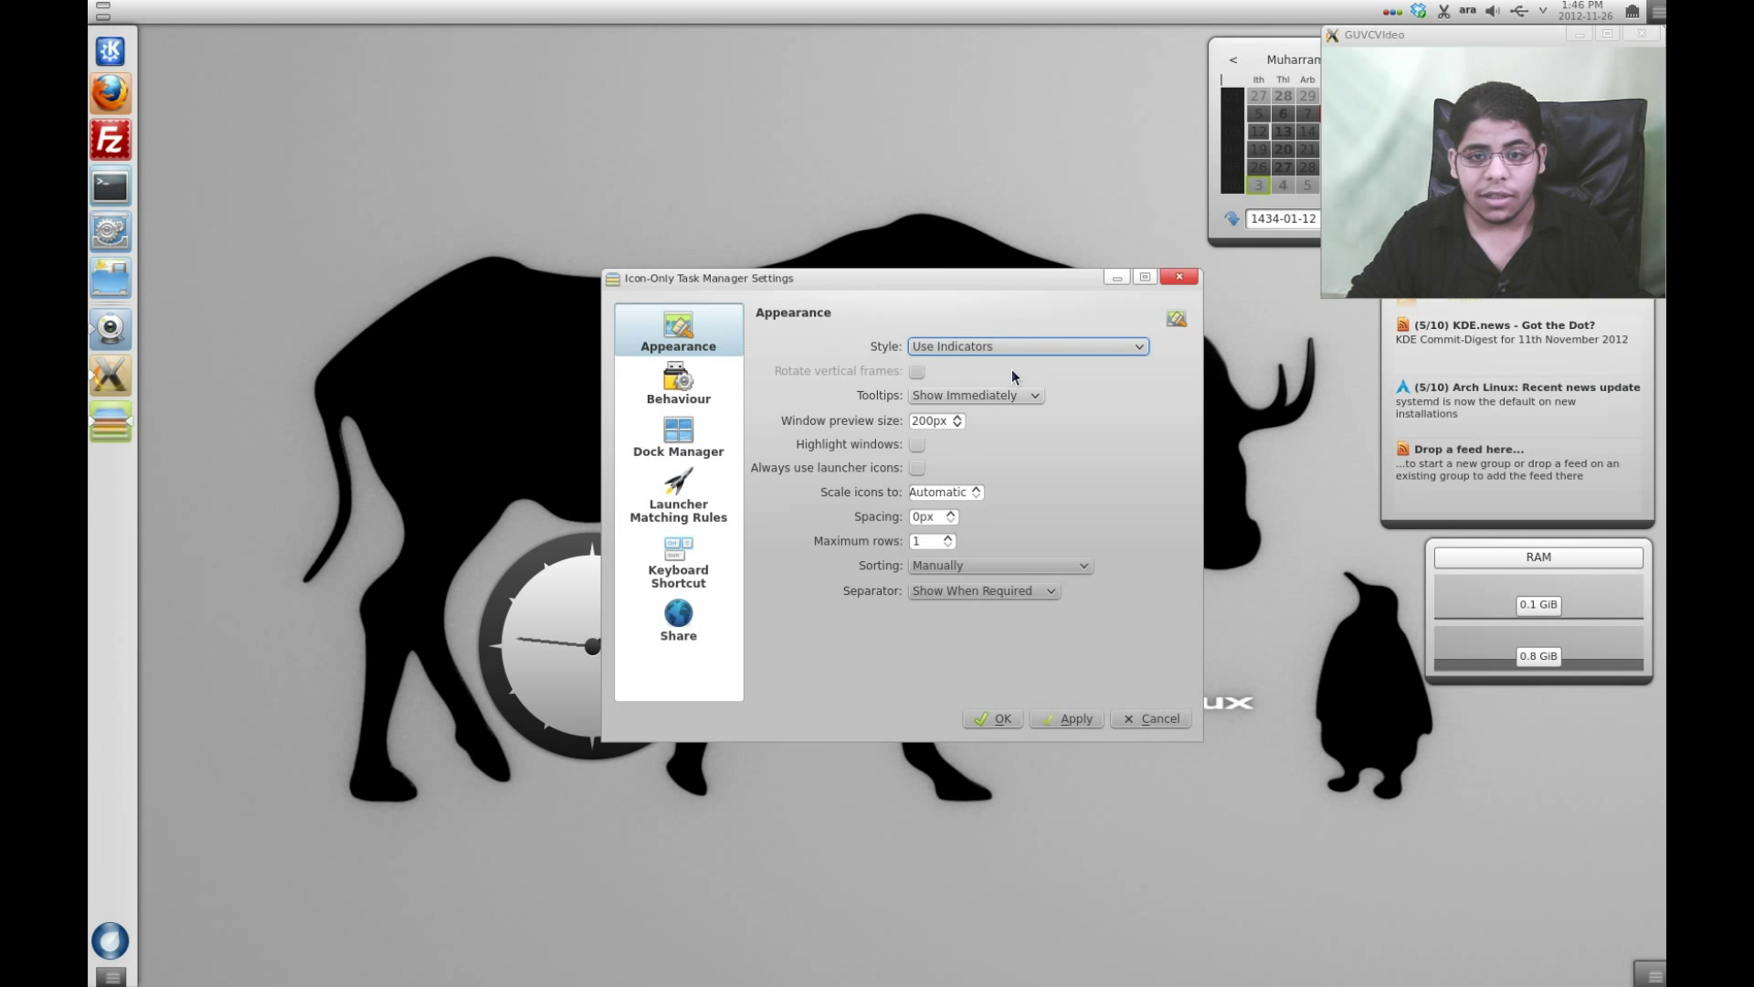
left_click(1017, 348)
left_click(1018, 364)
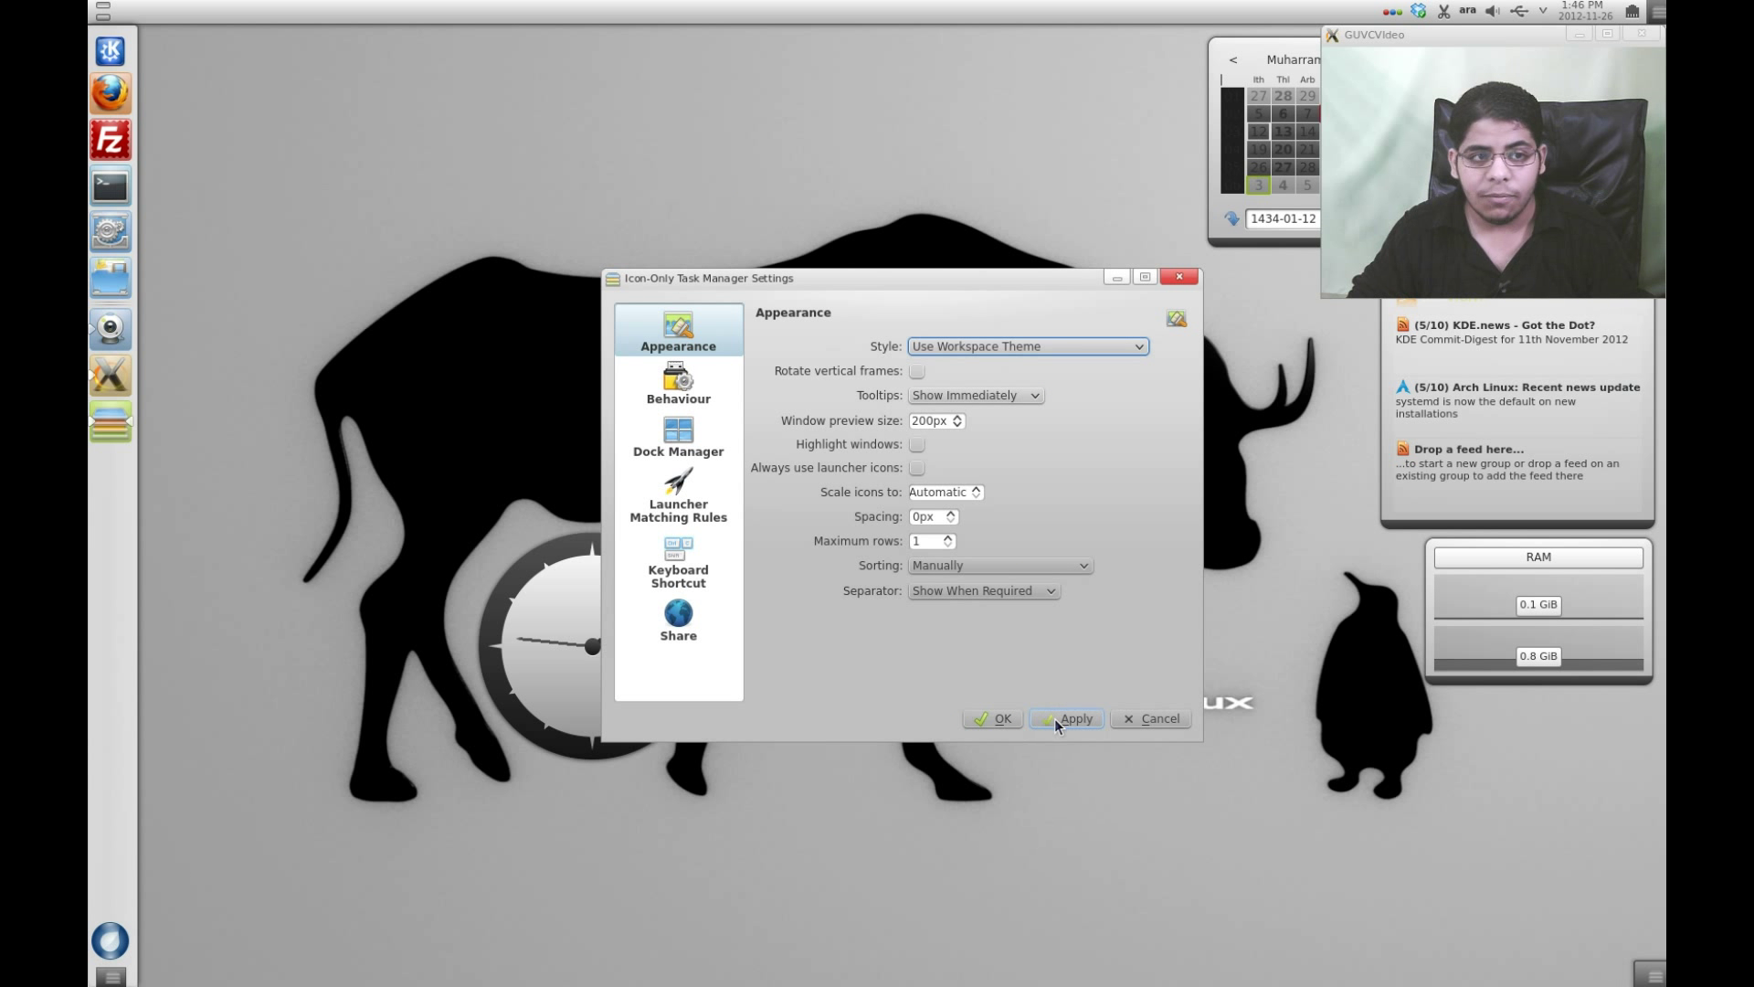
left_click(1054, 719)
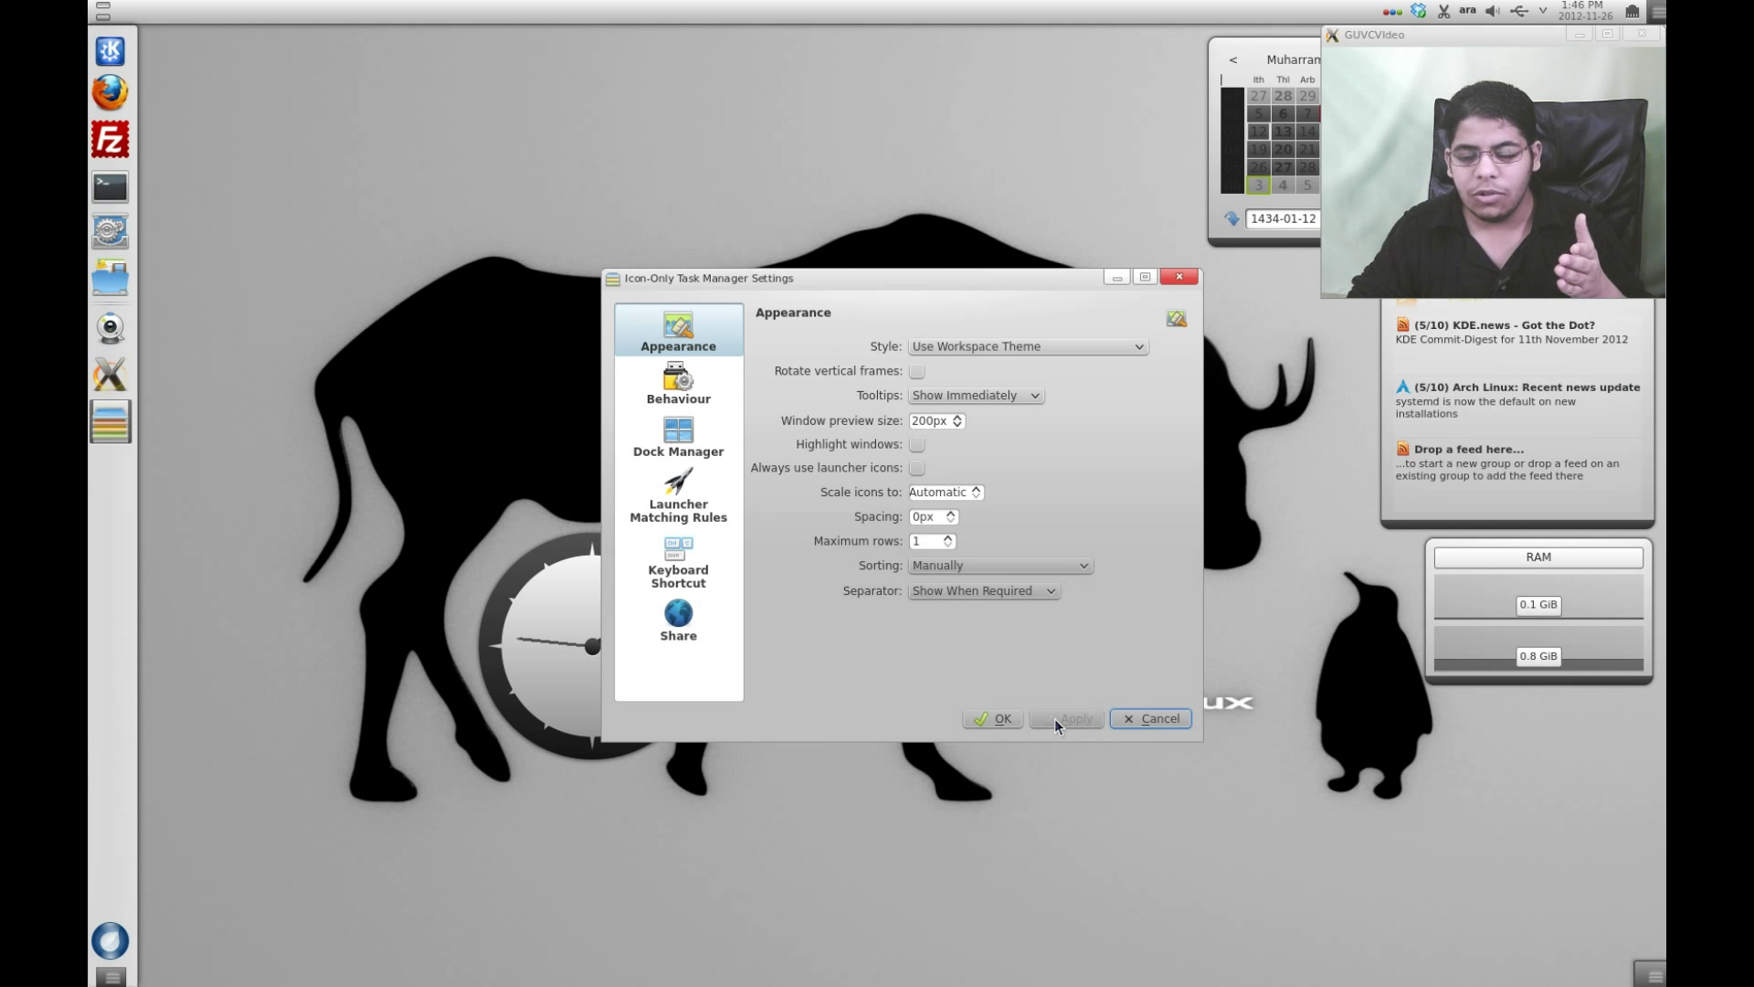
Step: Set the task manager's style to Use Indicators & Colored Background, apply it and close the settings dialog
key("alt")
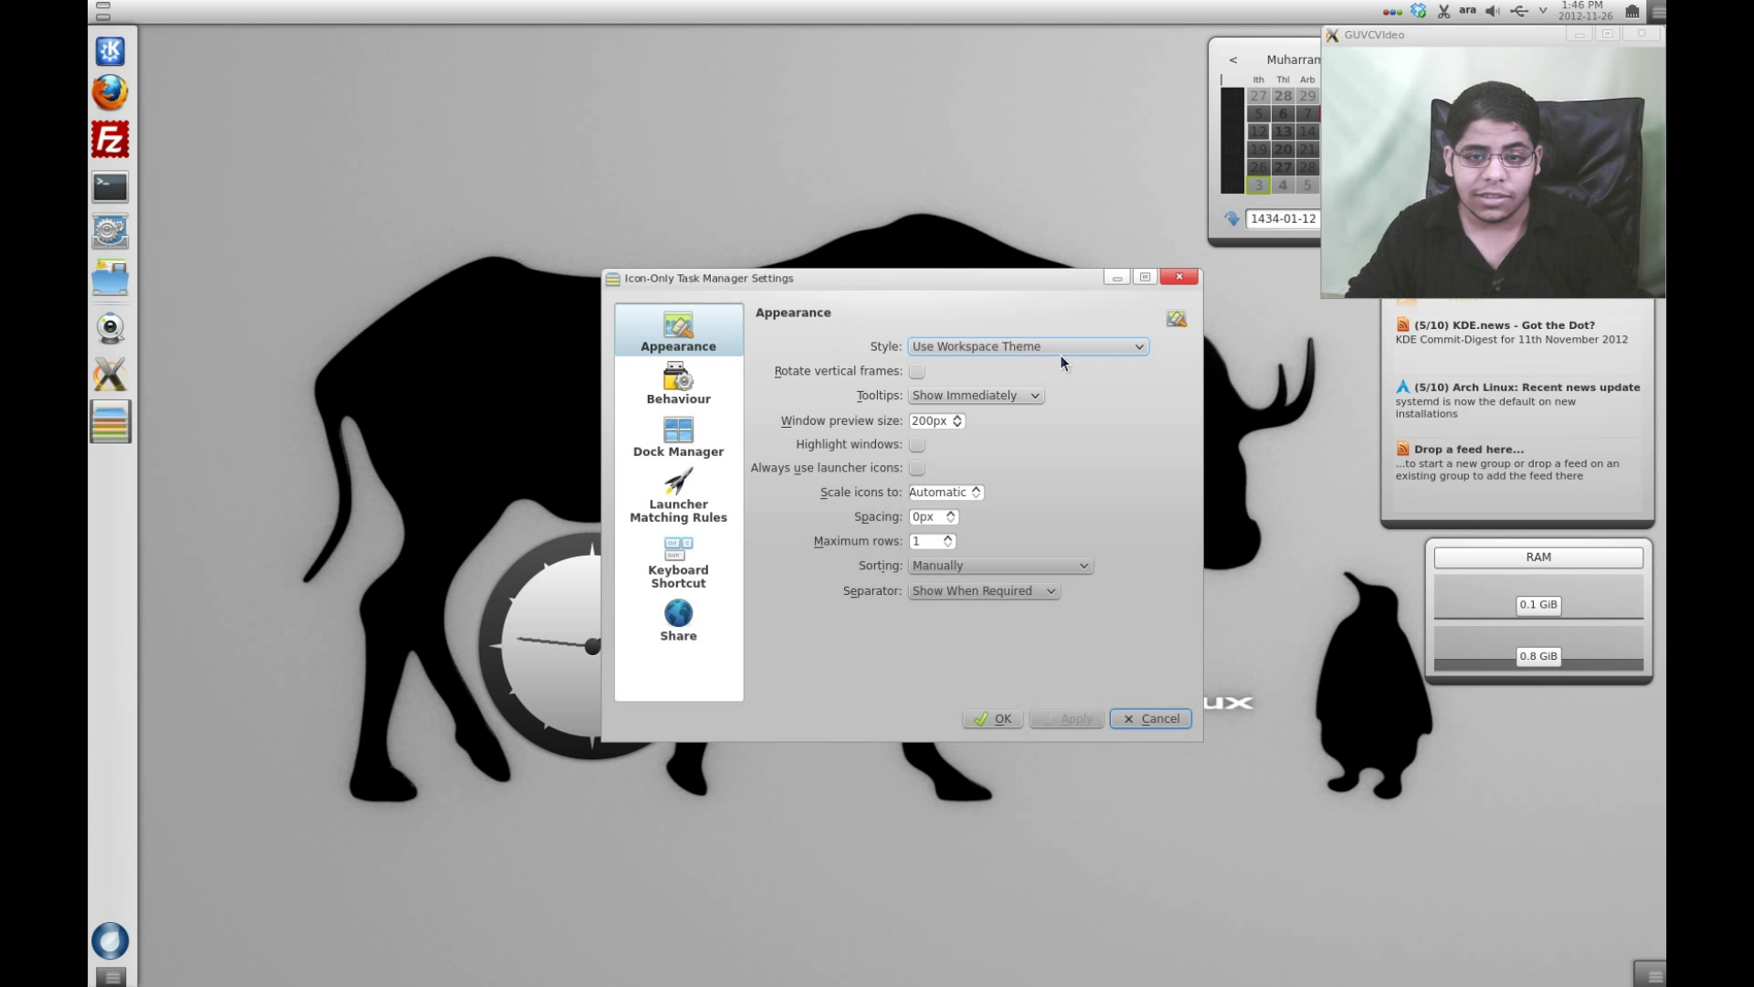
left_click(1060, 355)
left_click(950, 391)
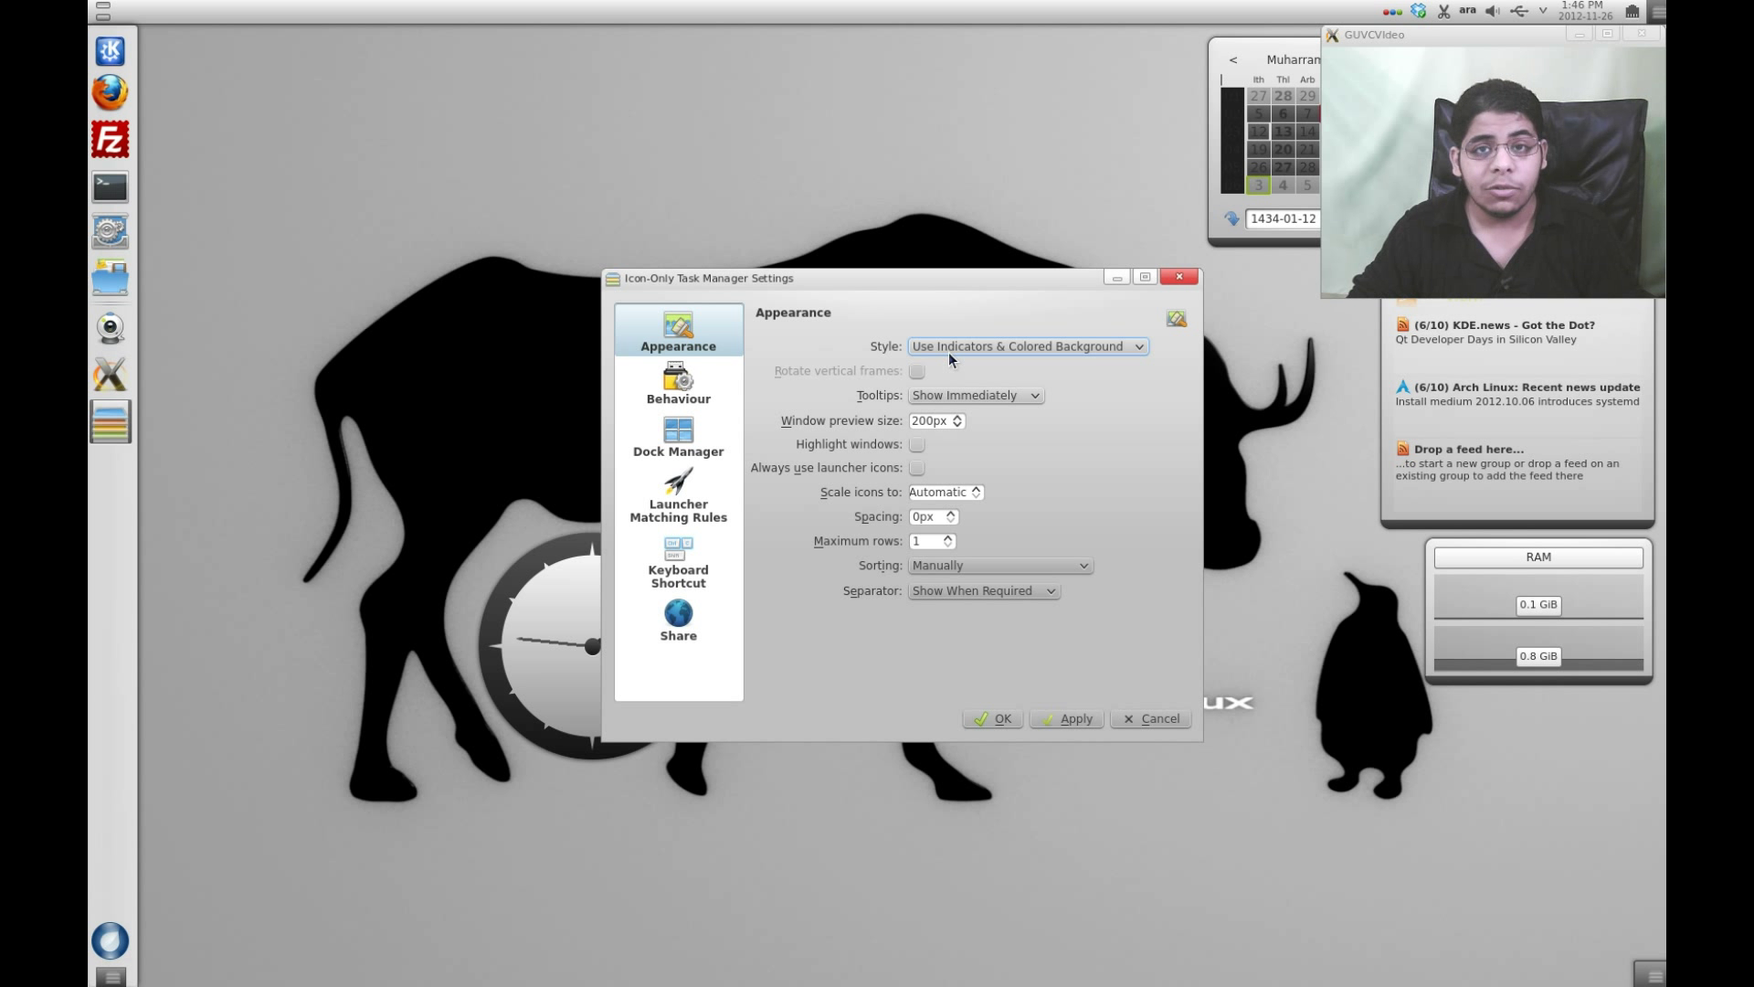
left_click(1093, 719)
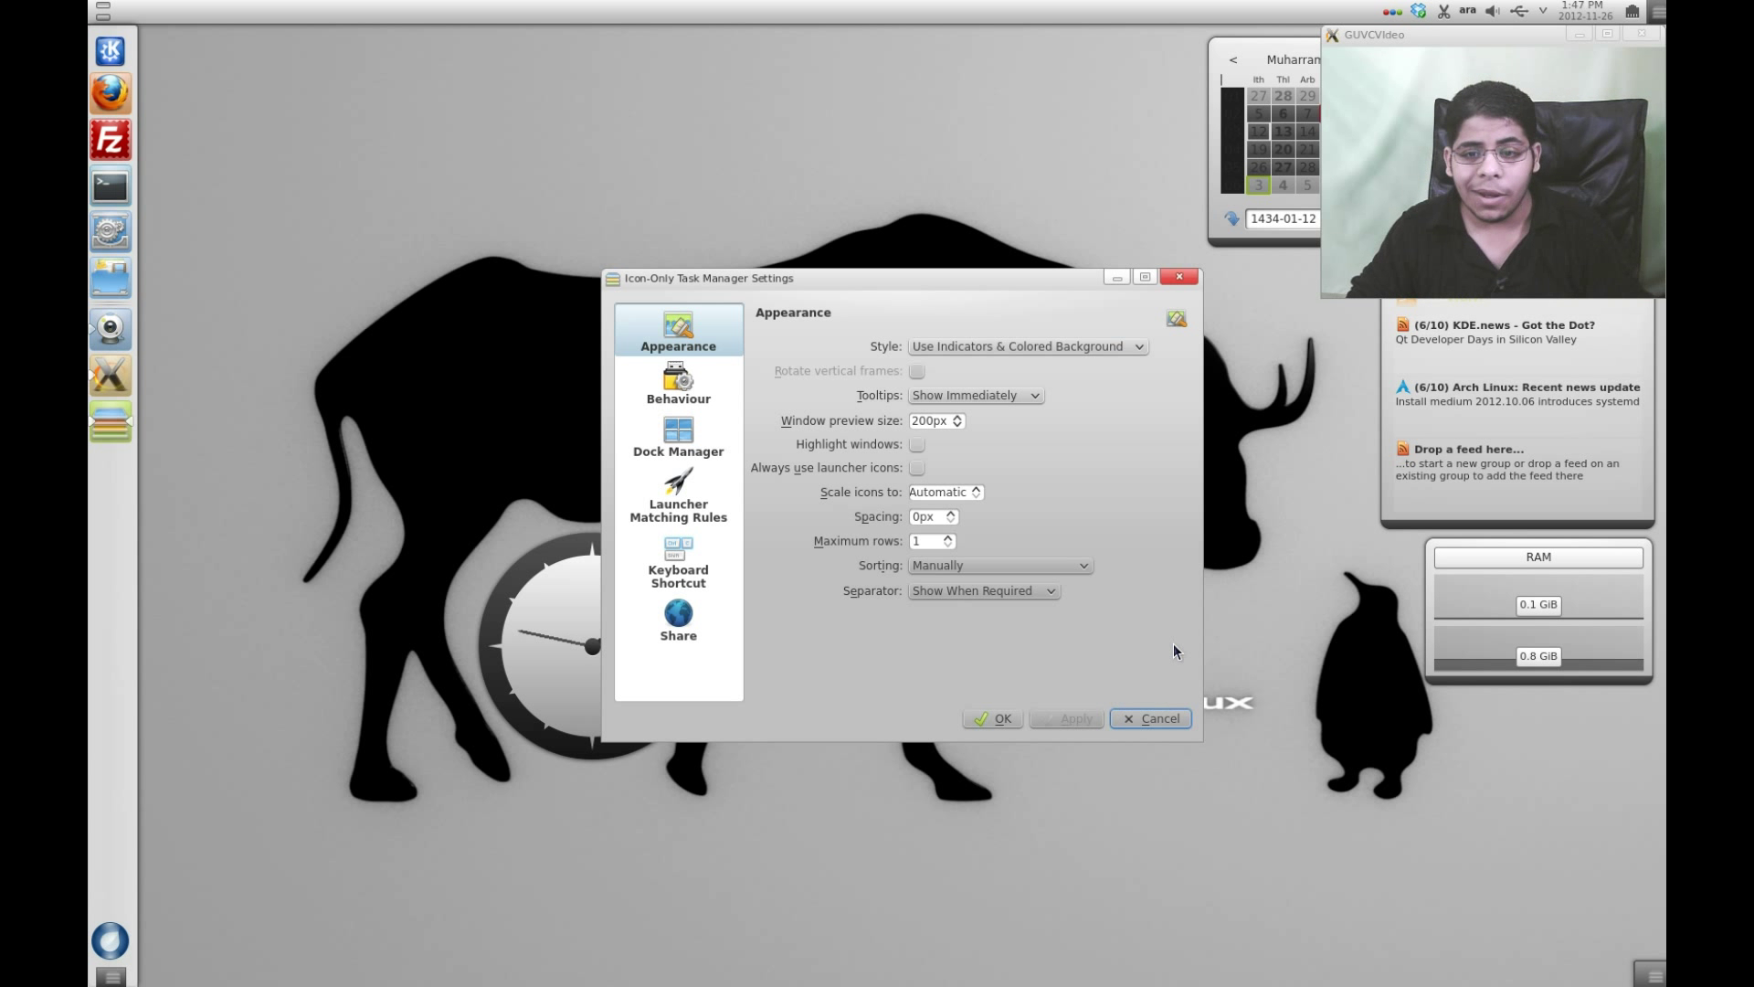
left_click(1160, 722)
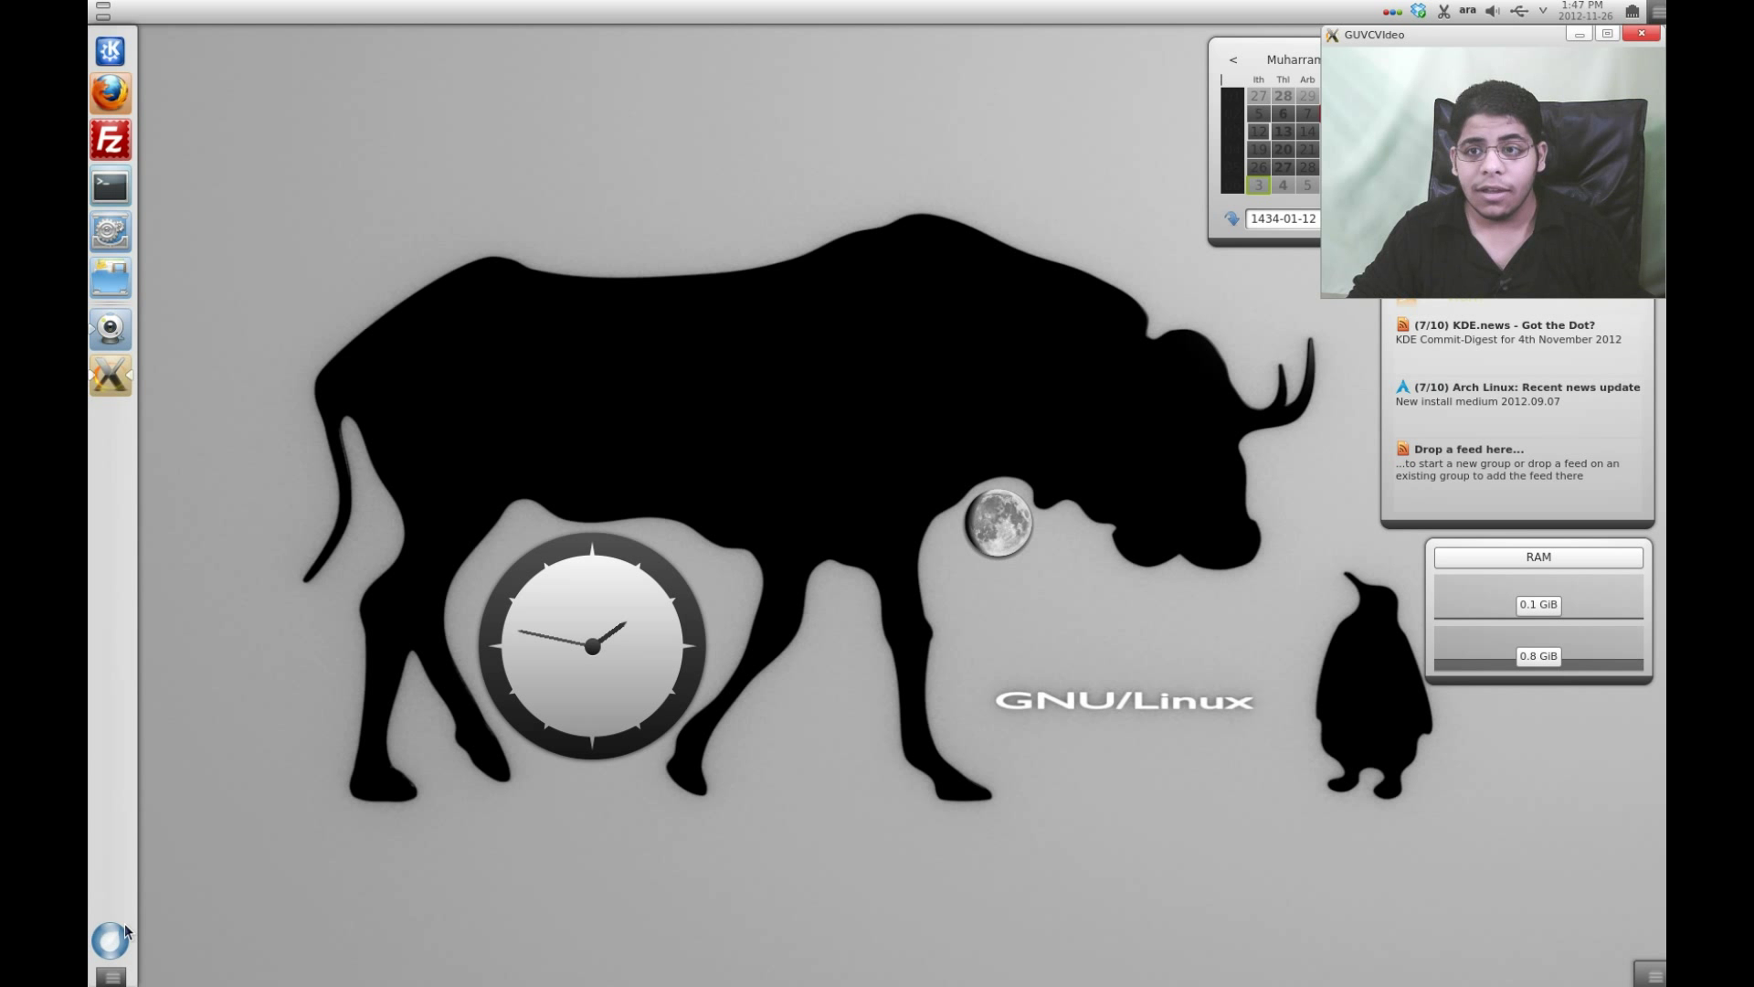
Step: Open the full-screen application launcher, move the GUVCVideo window over its centre and browse the pages of installed applications
key("alt+F1")
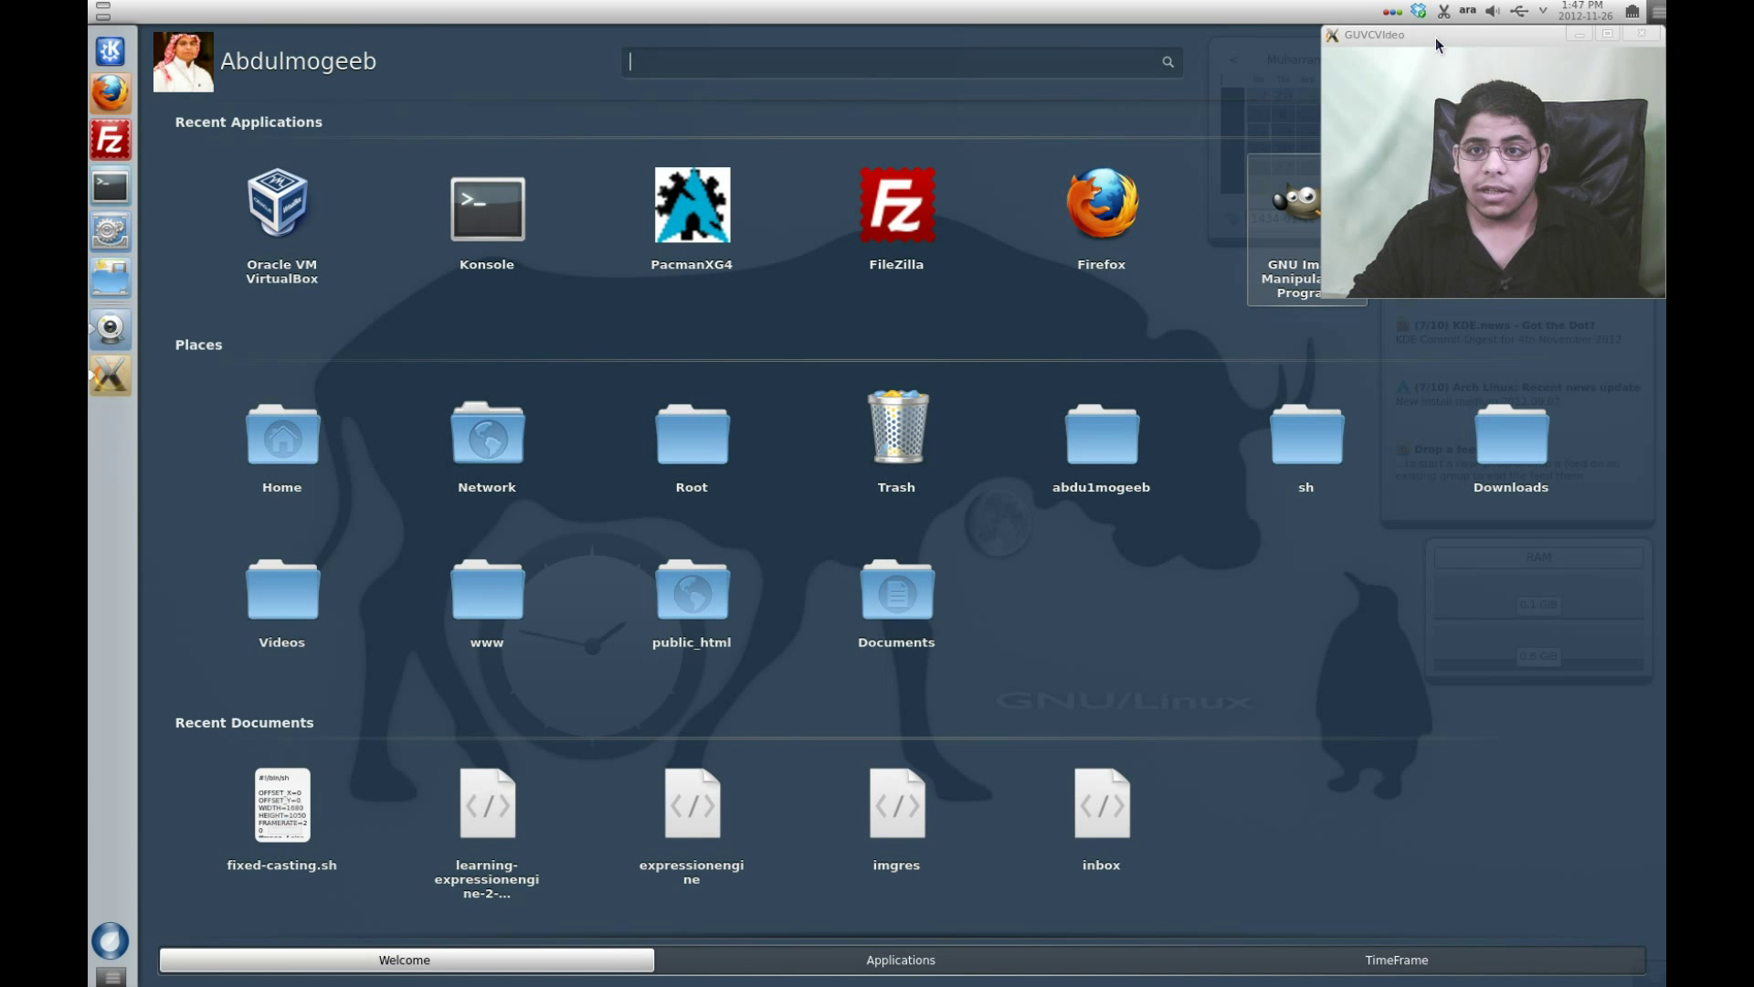
left_click_drag(1426, 34, 713, 466)
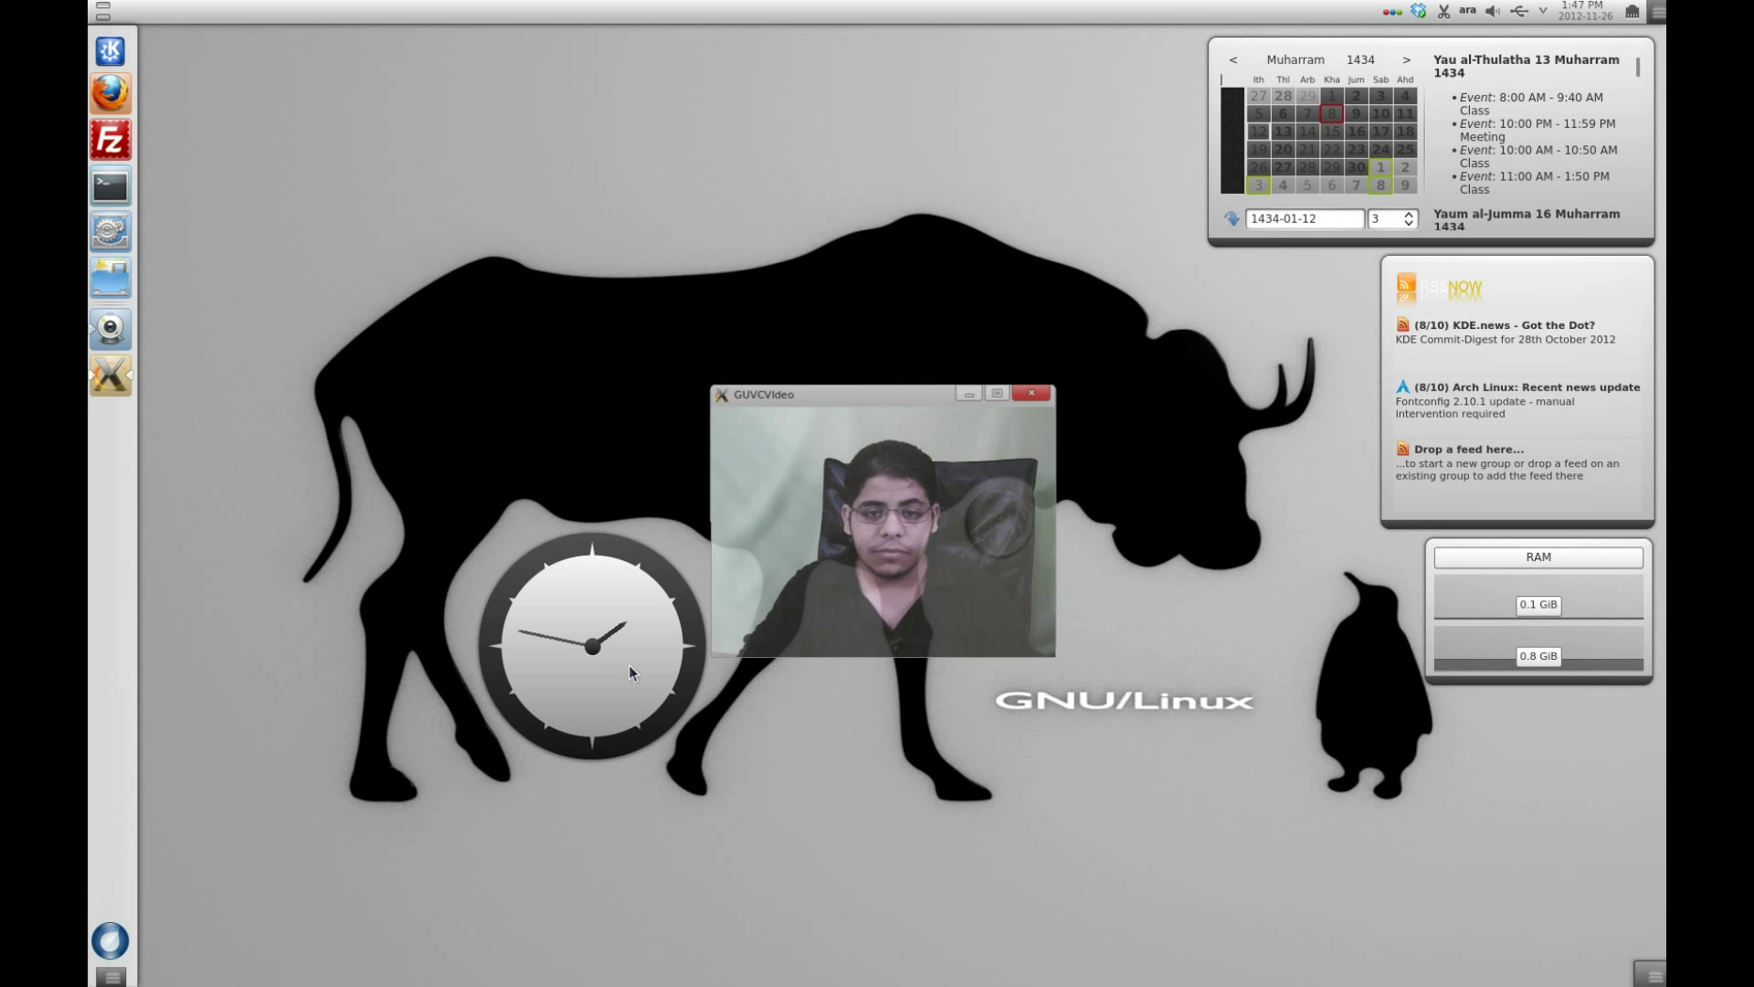
left_click(108, 939)
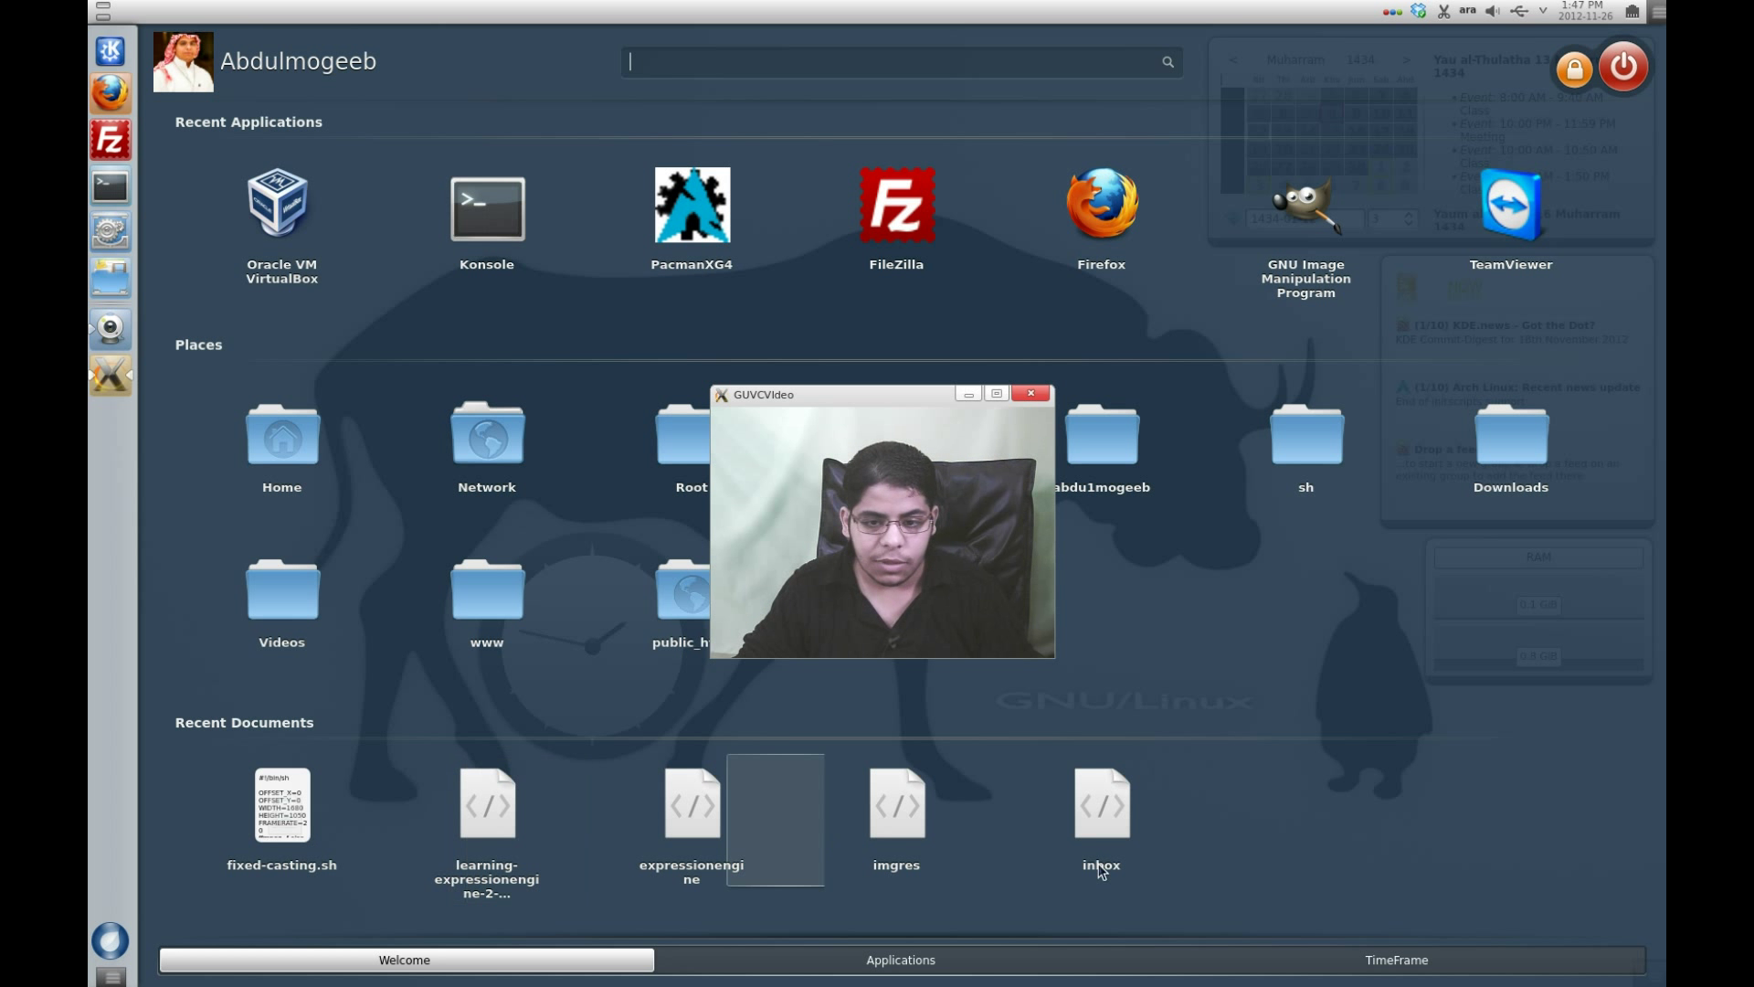
left_click(941, 966)
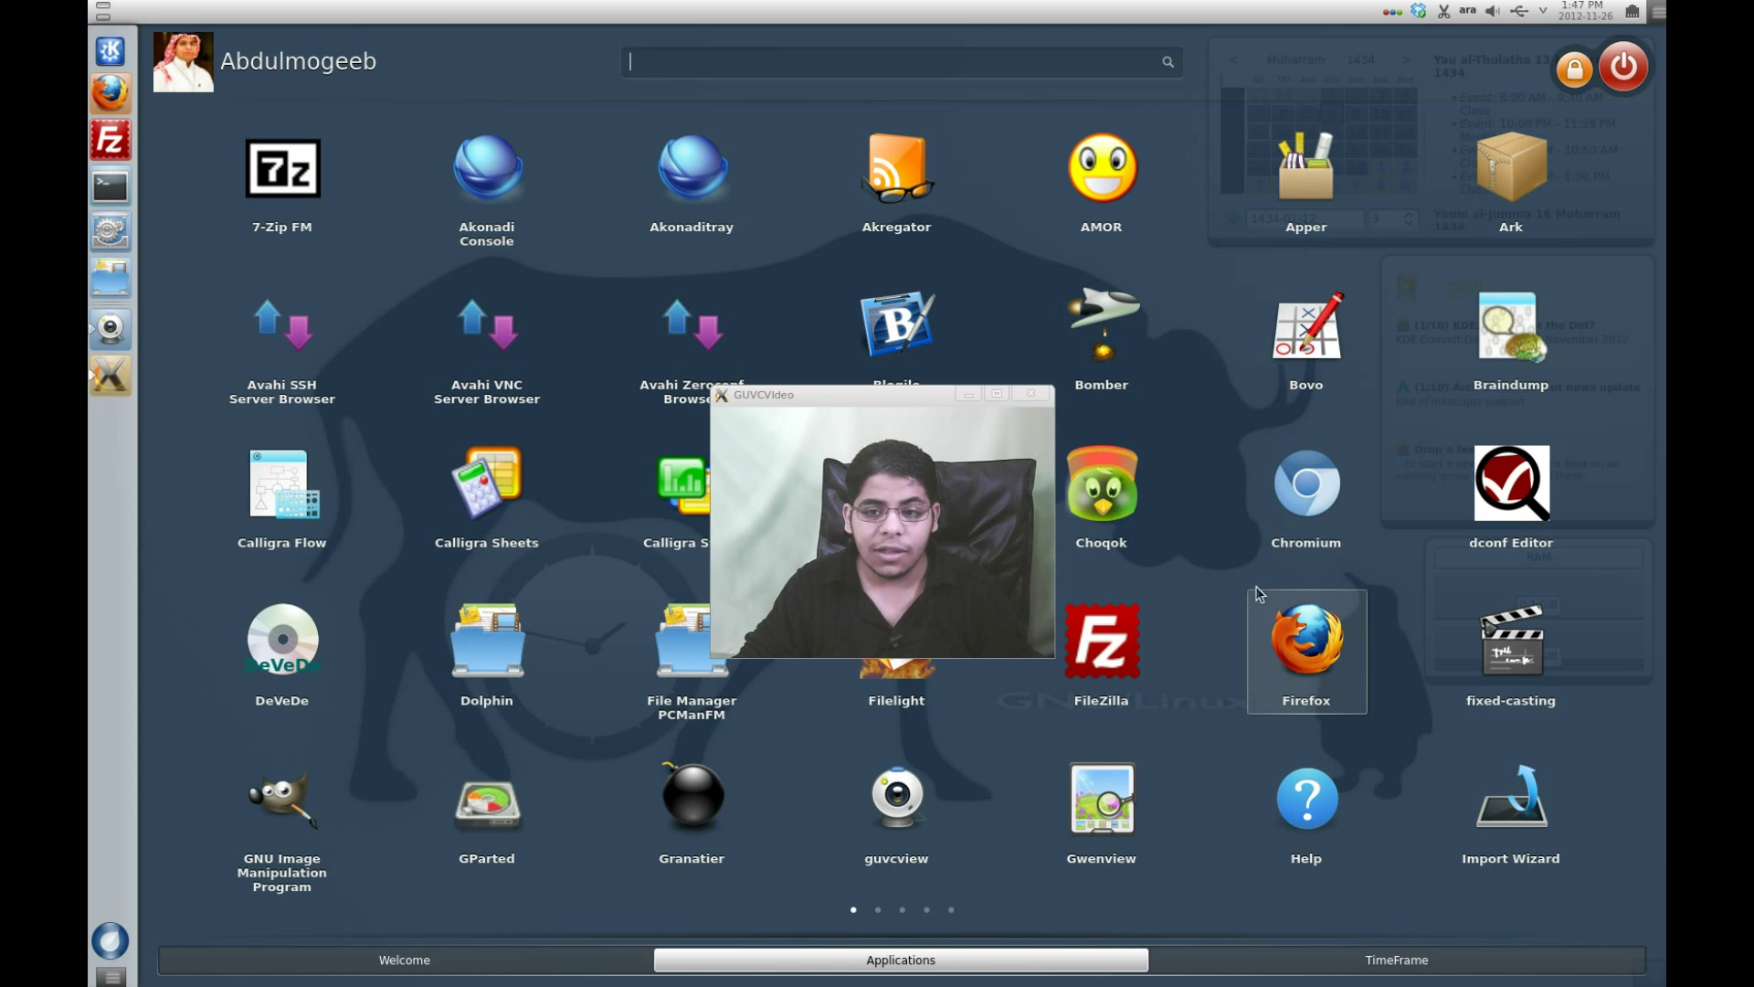
left_click(877, 912)
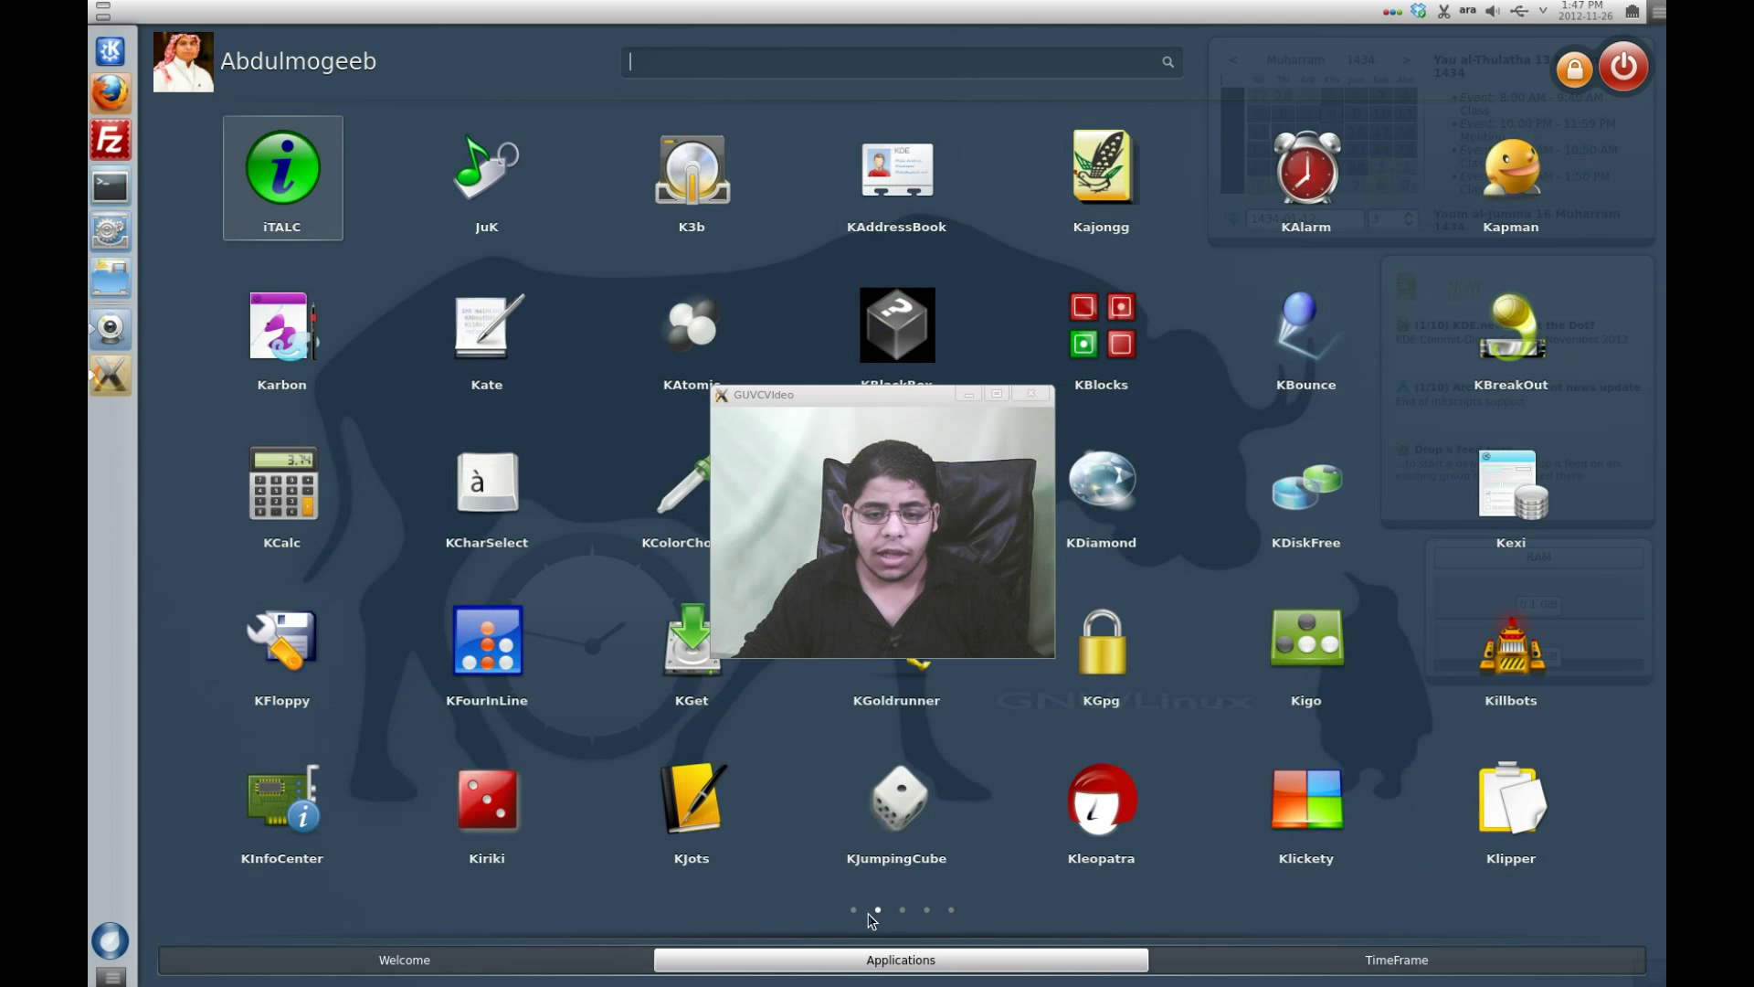
left_click(853, 911)
left_click(877, 911)
left_click(901, 911)
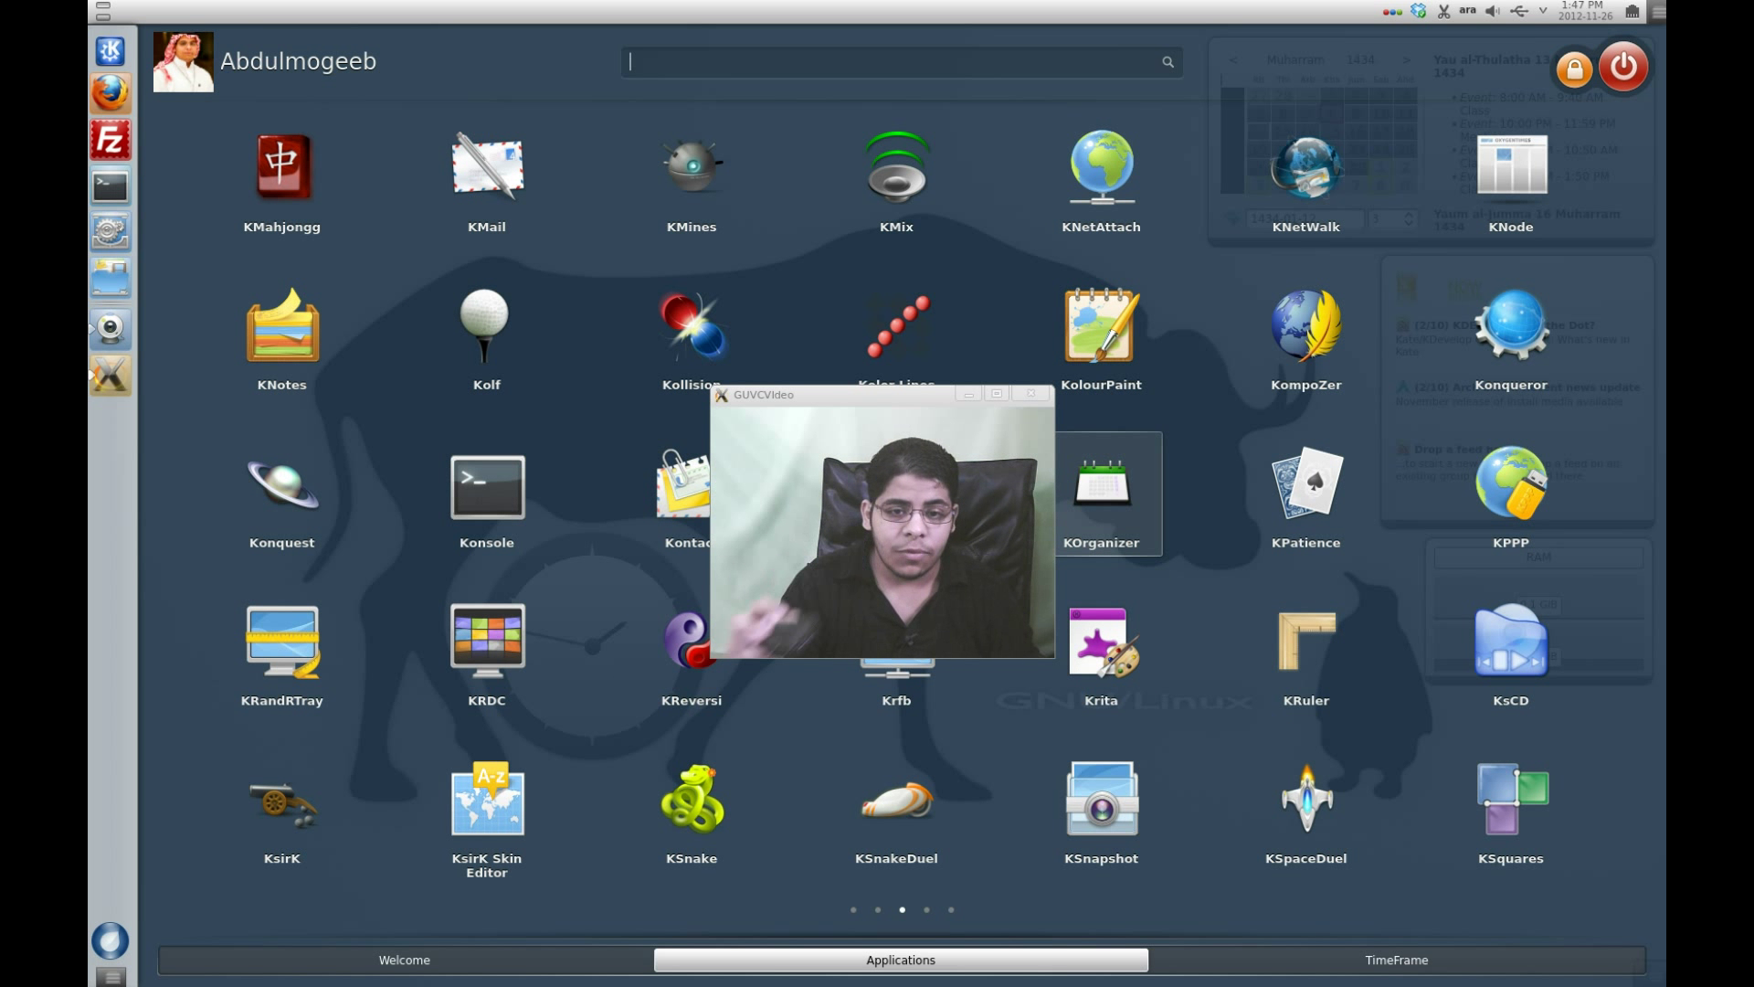
scroll(1082, 337, "up", 2)
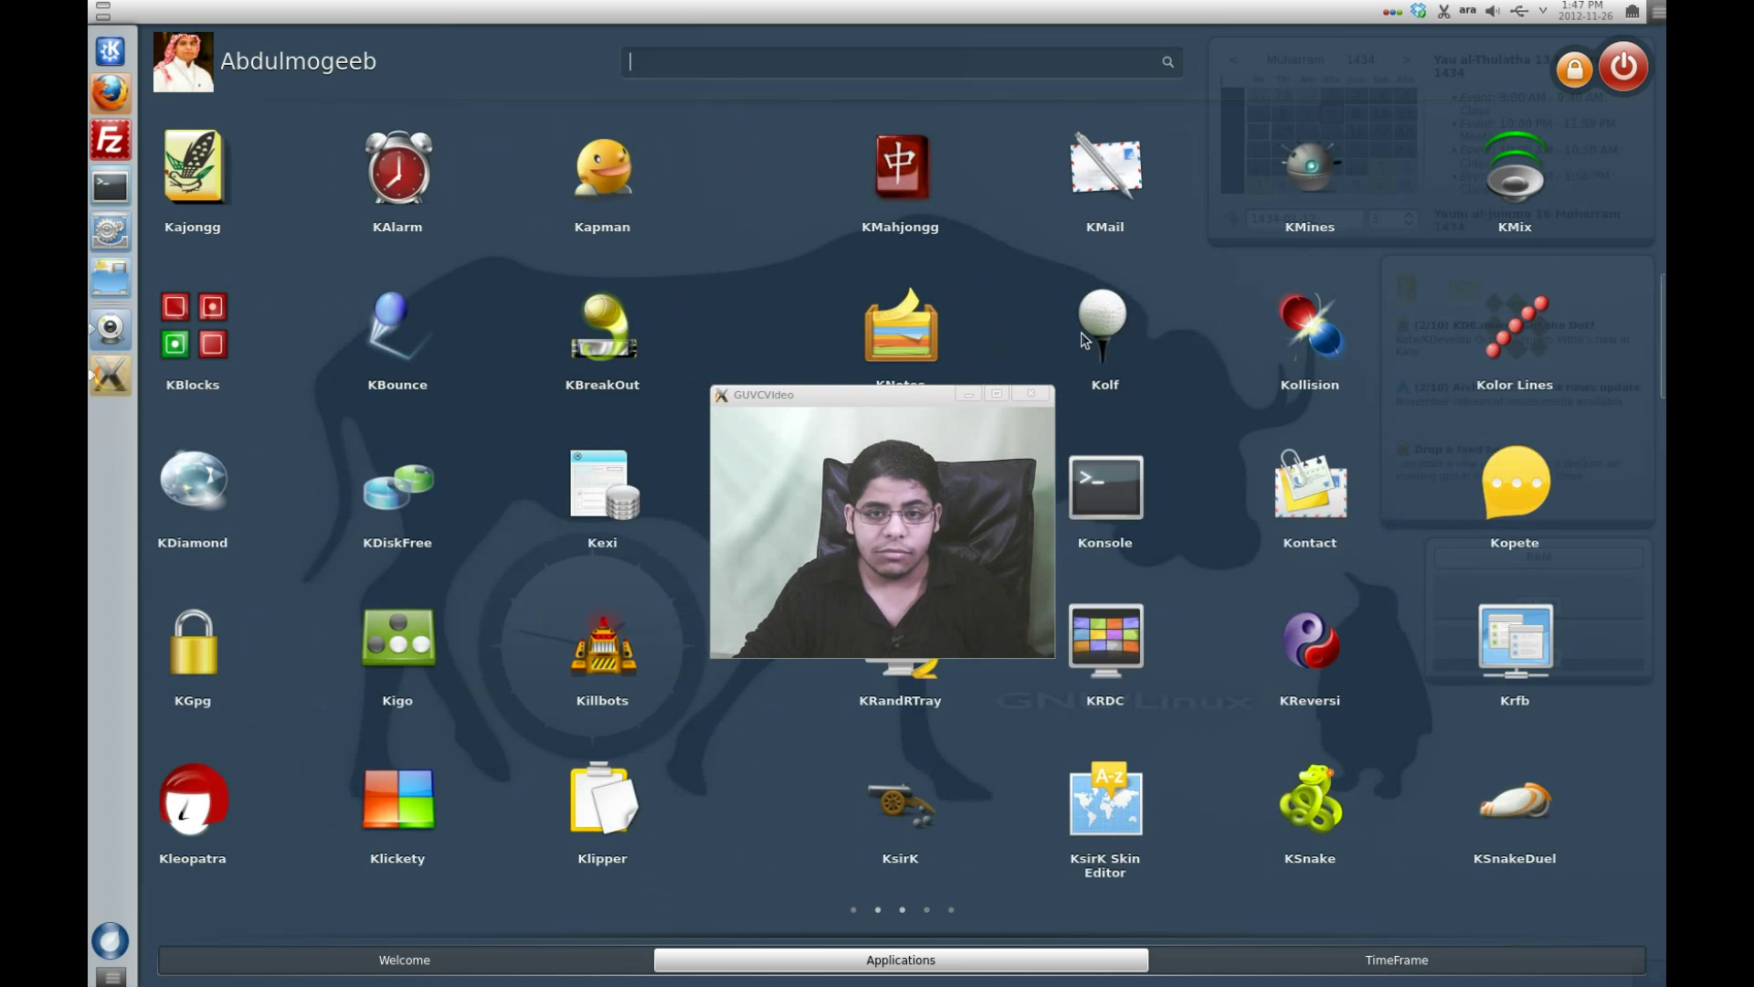
Step: Examine the launcher's TimeFrame view, including the social networks list and the local documents in timeline and grid layouts, then close it
left_click(1384, 967)
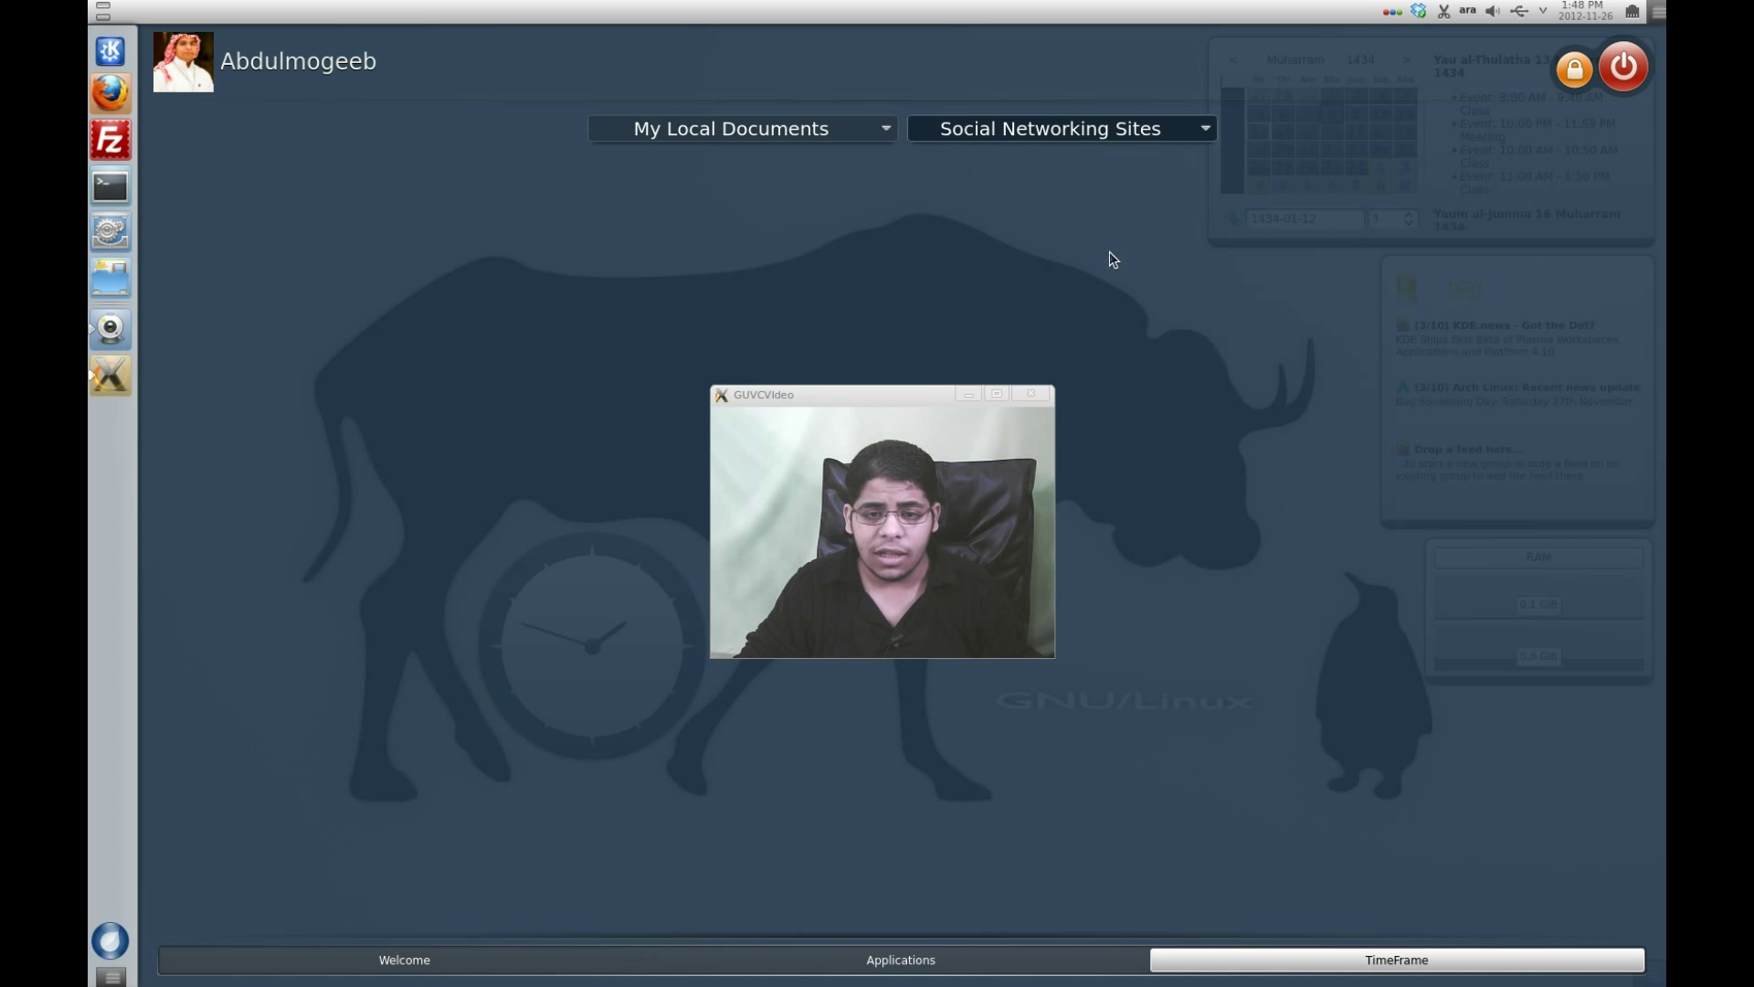
left_click_drag(899, 396, 1308, 297)
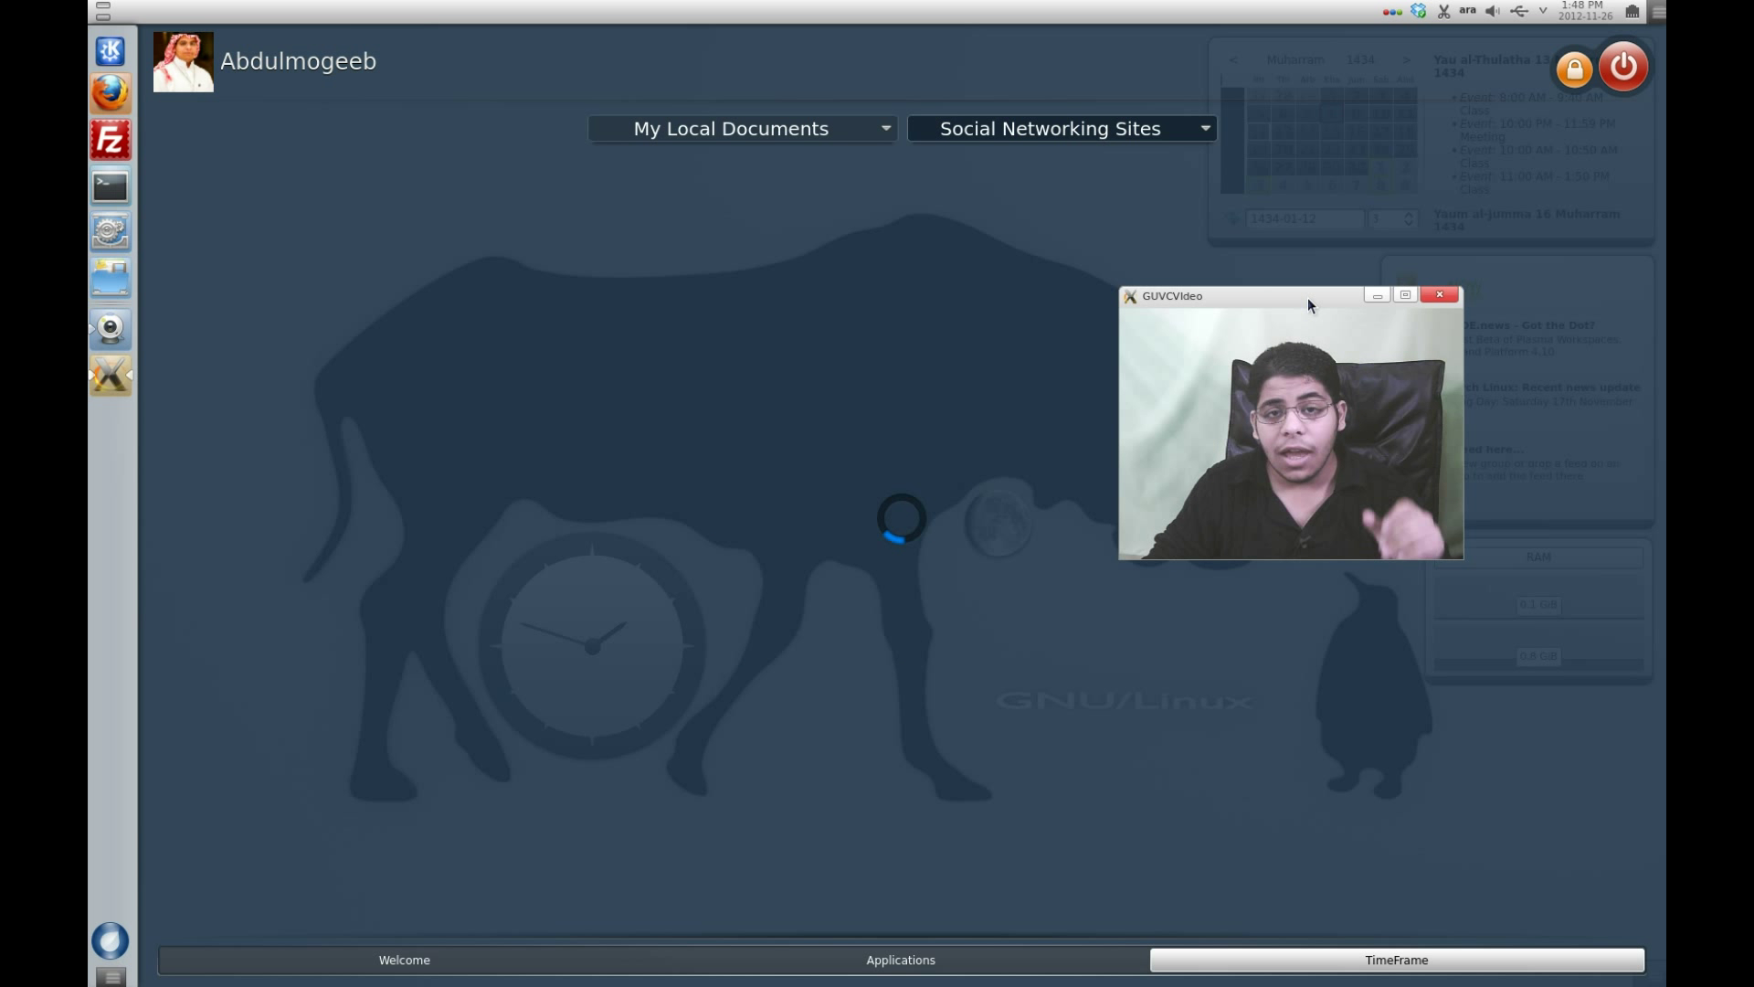
left_click(1207, 130)
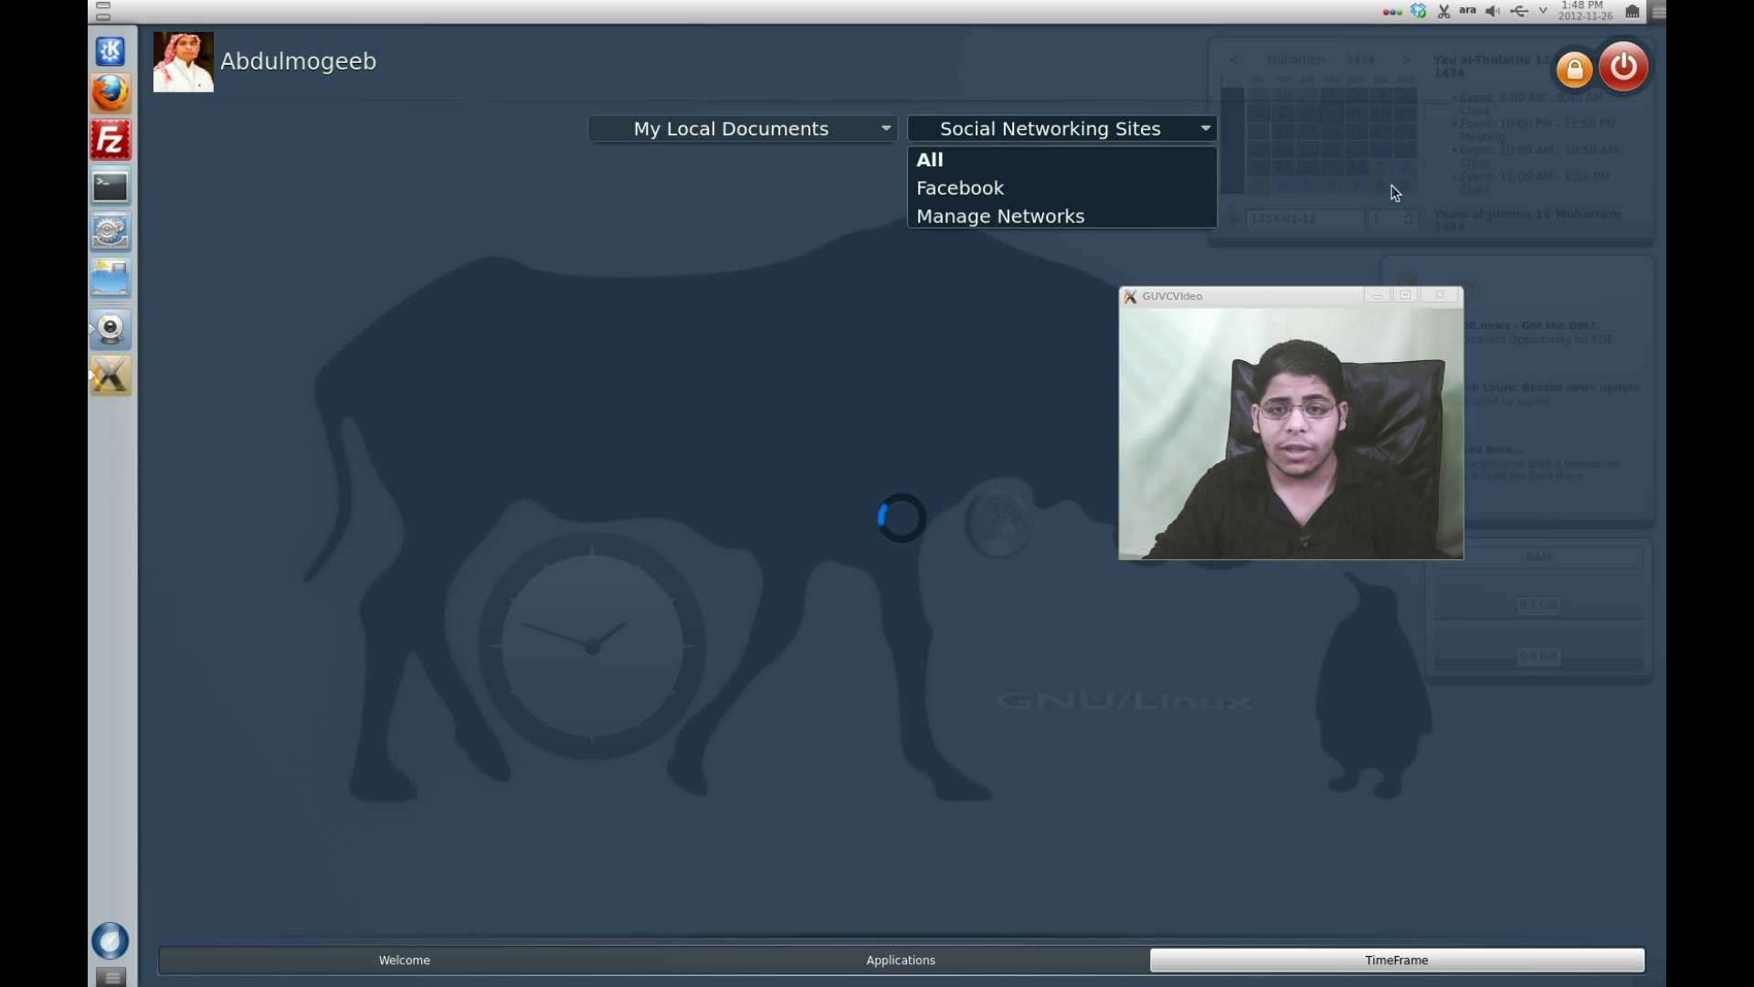
left_click(721, 144)
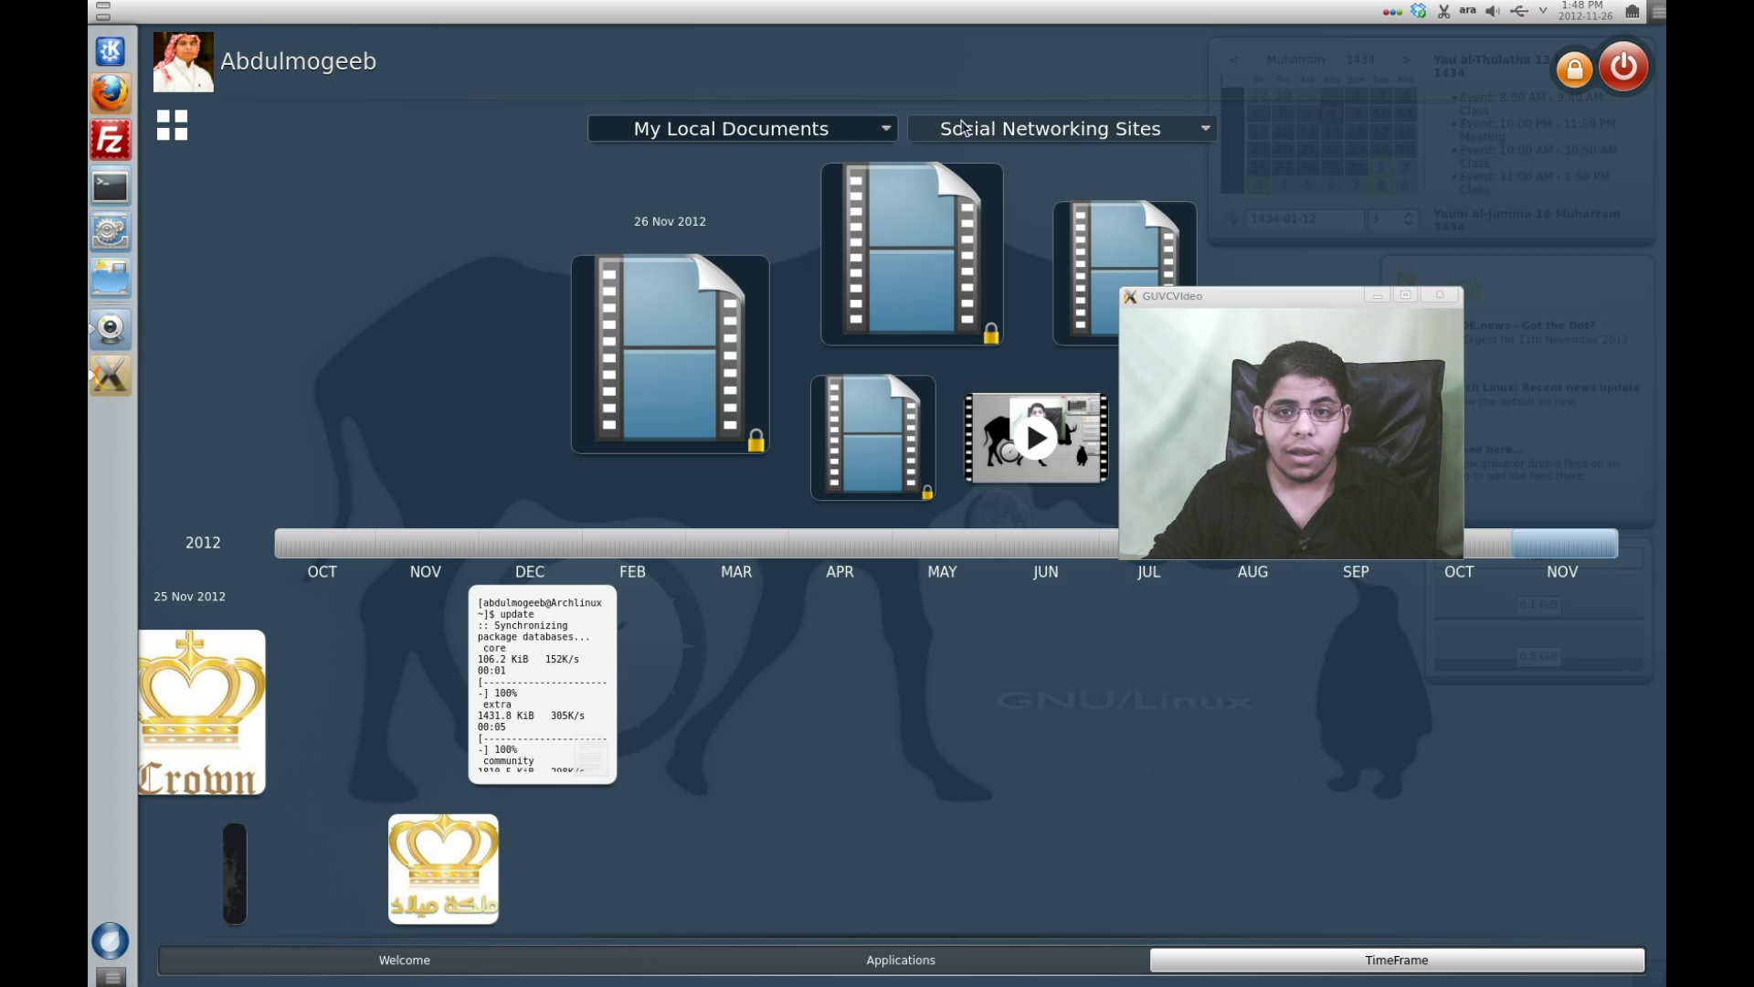
left_click_drag(1181, 293, 1410, 249)
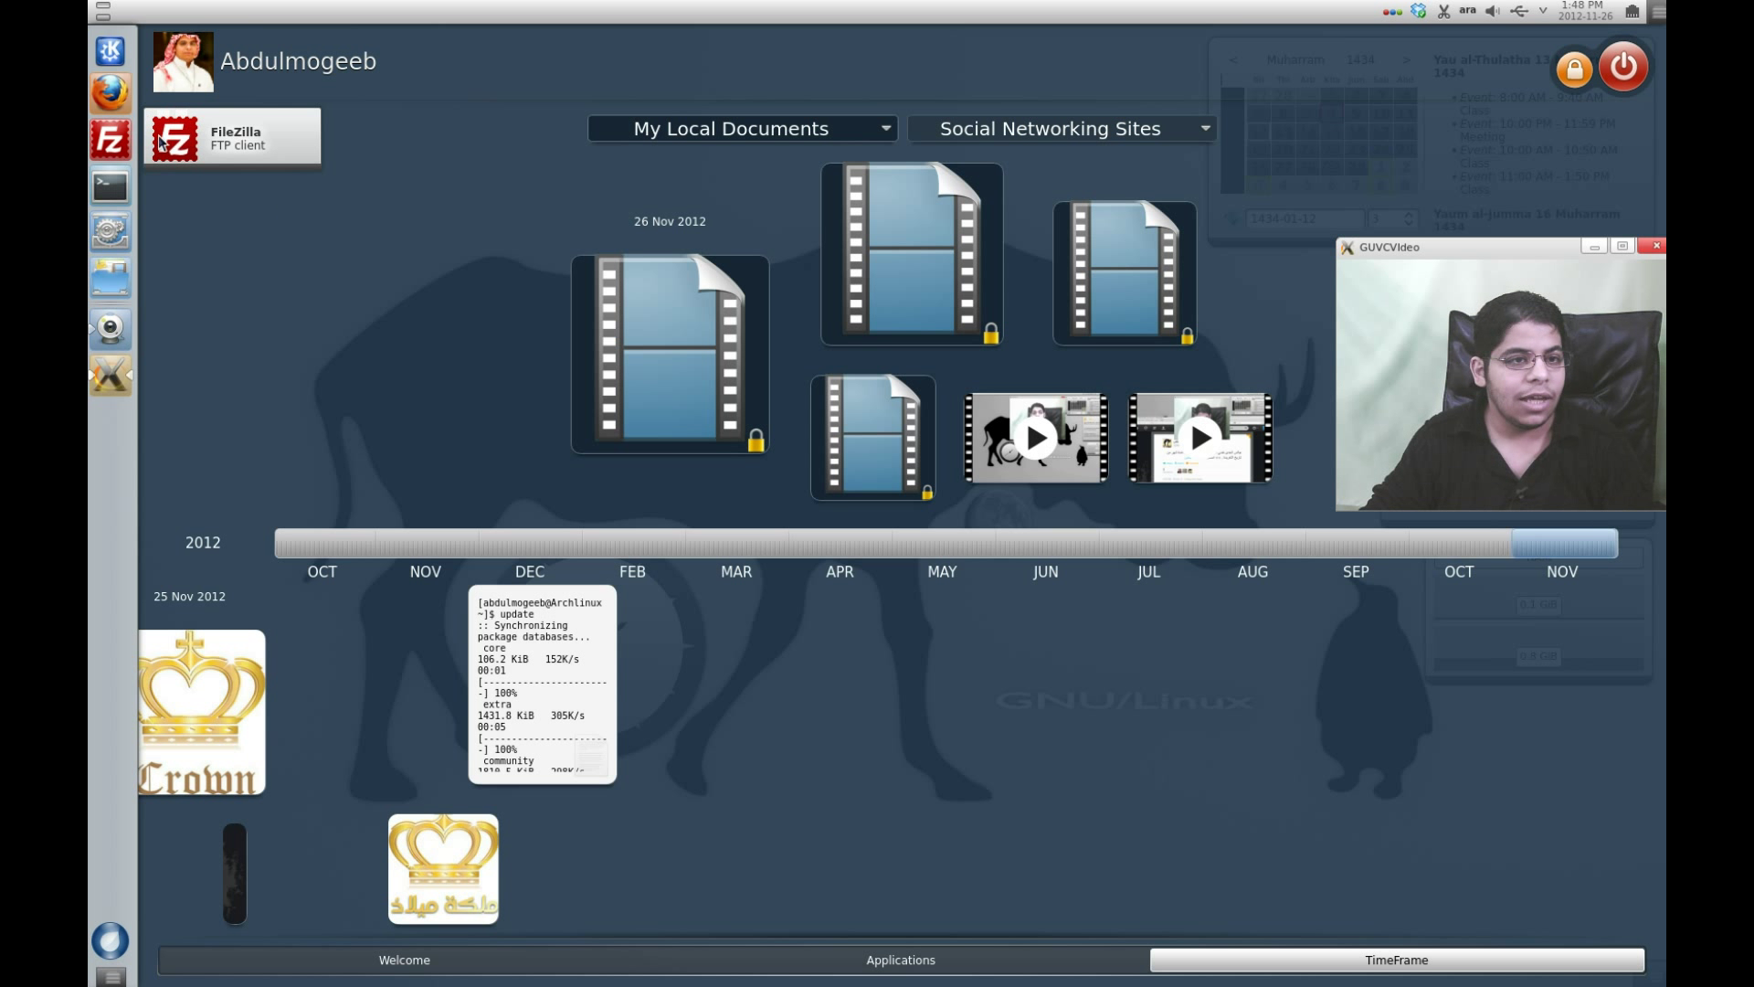
left_click(172, 125)
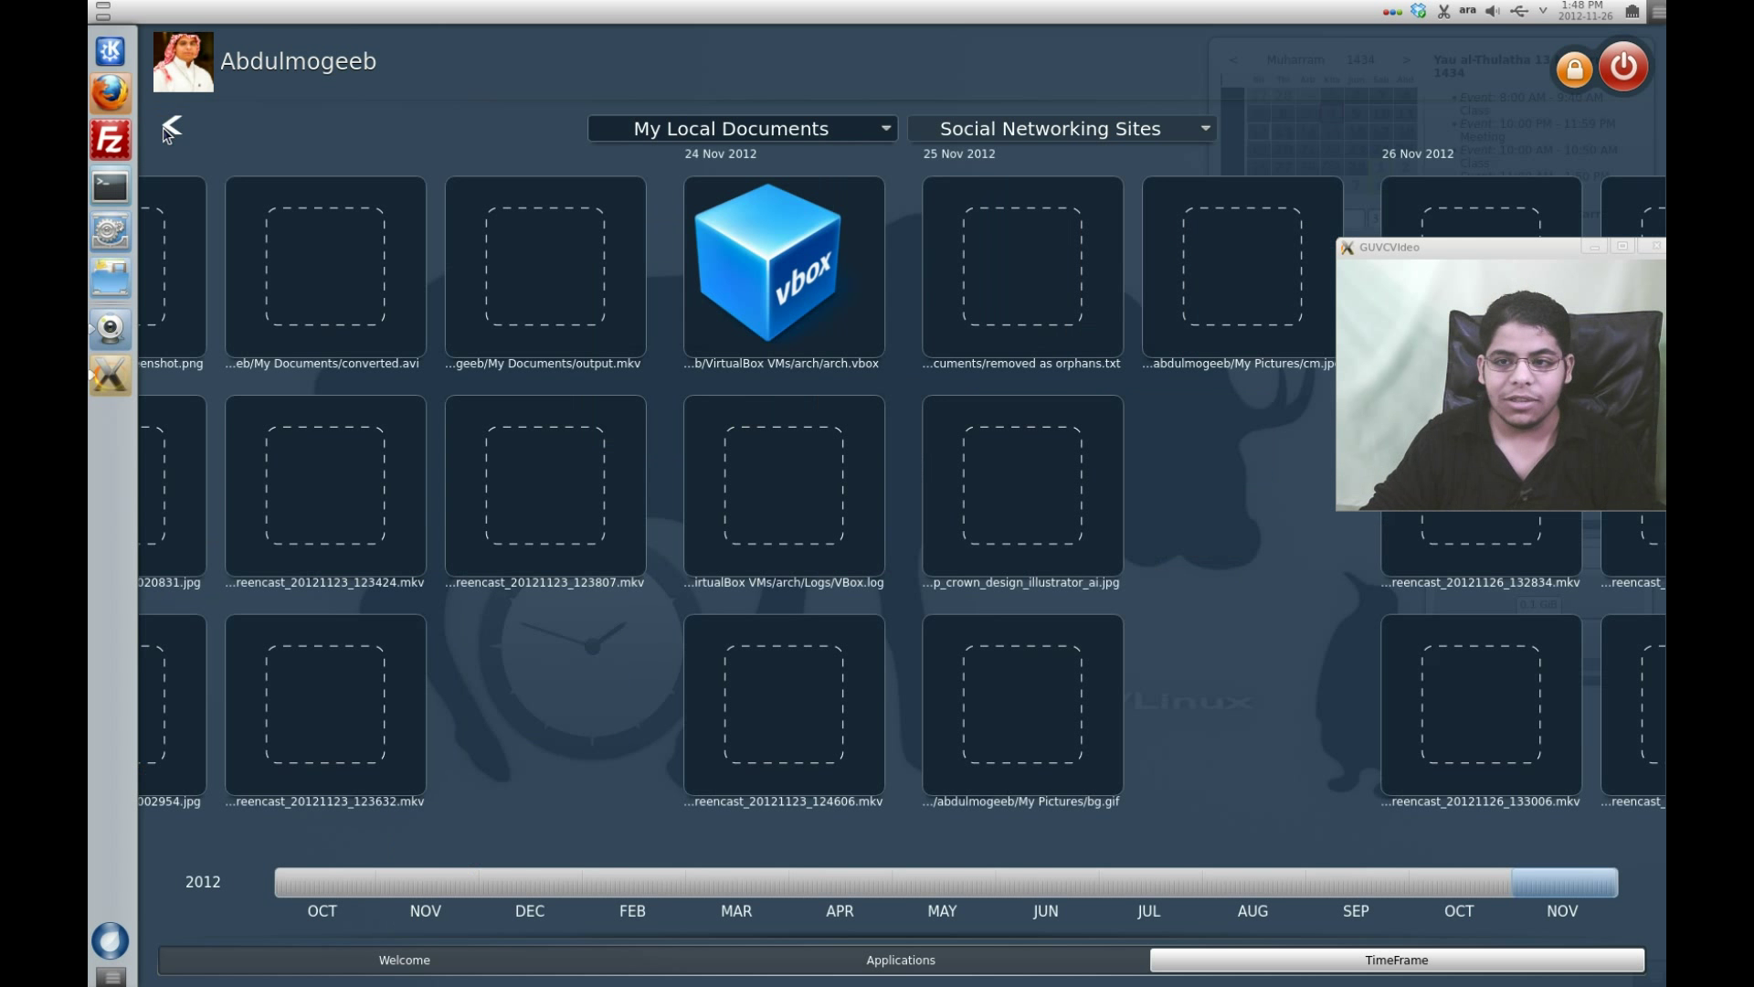
key("Escape")
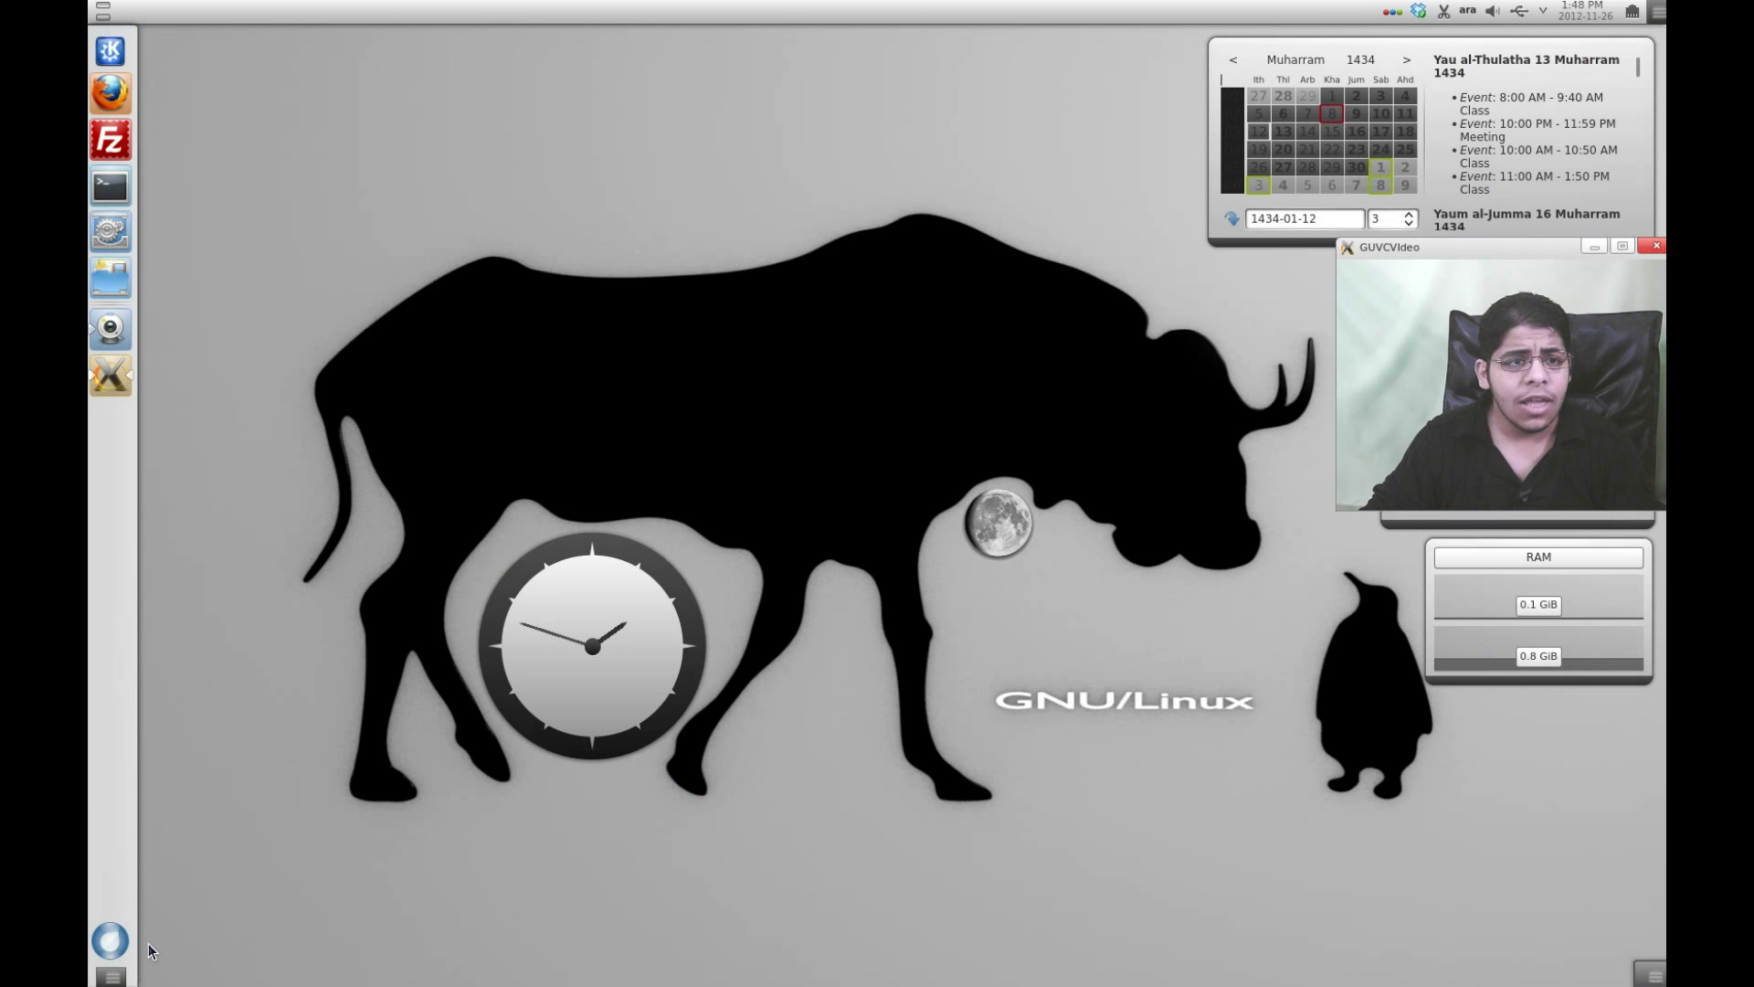
Step: View the classic KDE application menu with its favorites and categories, then close it
left_click(103, 60)
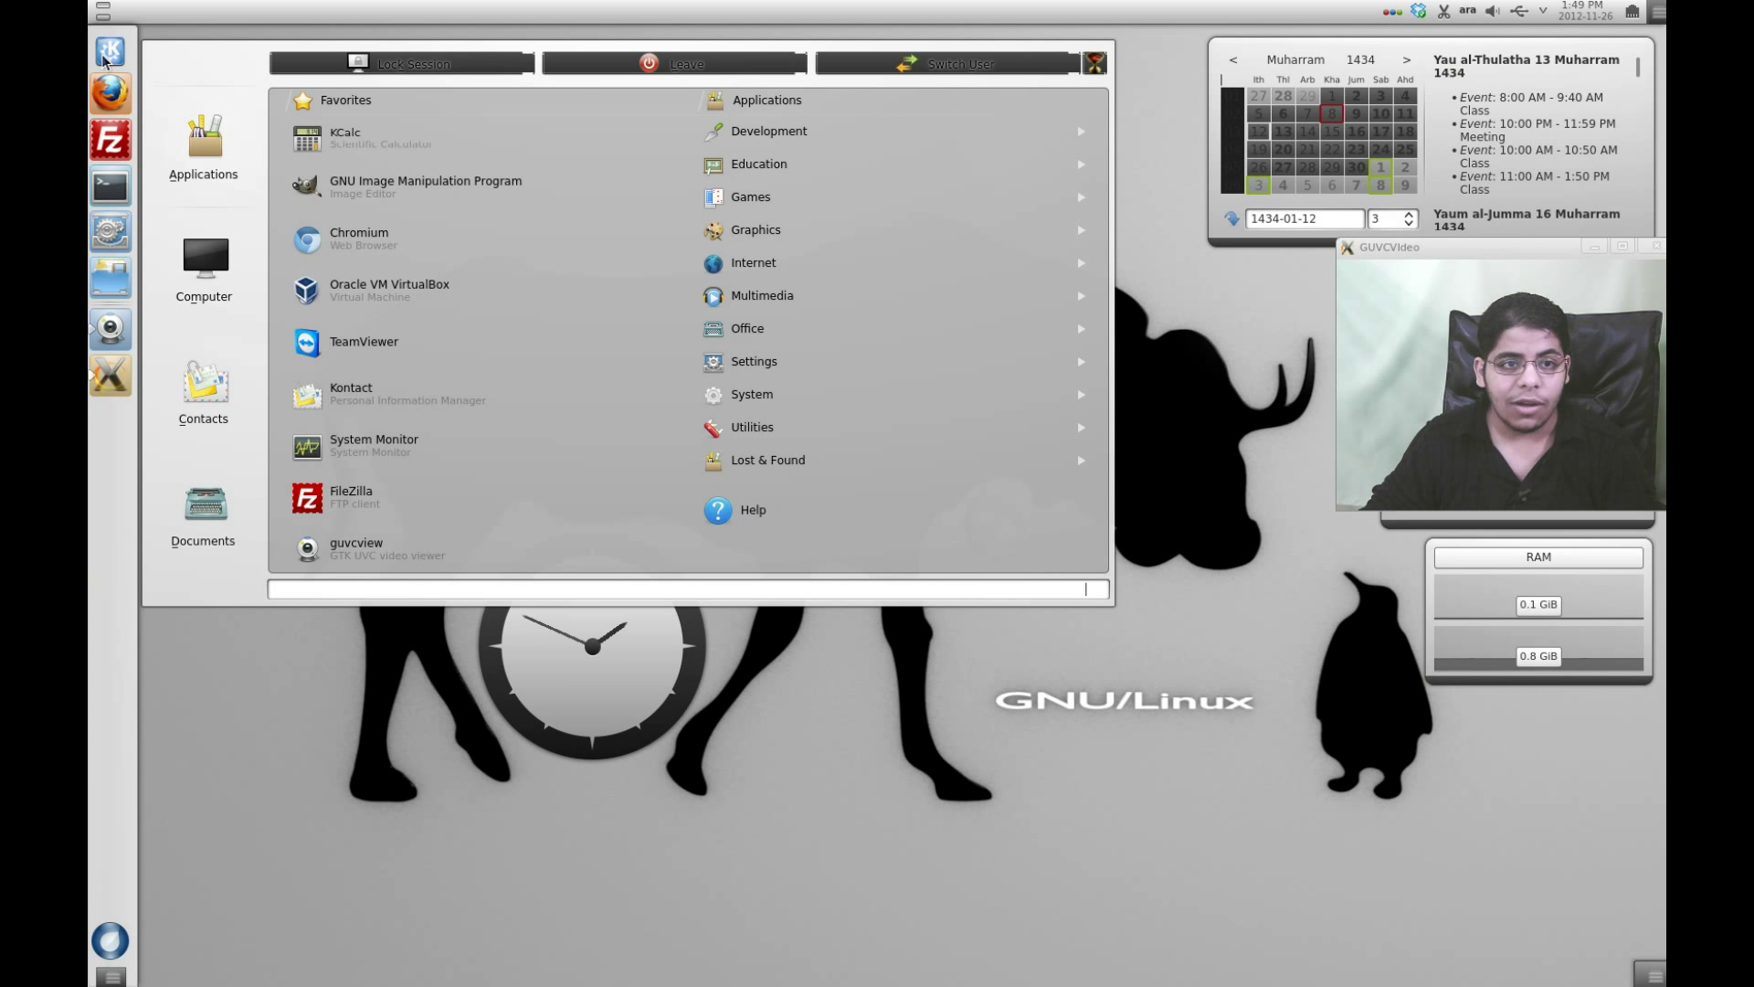
left_click(103, 61)
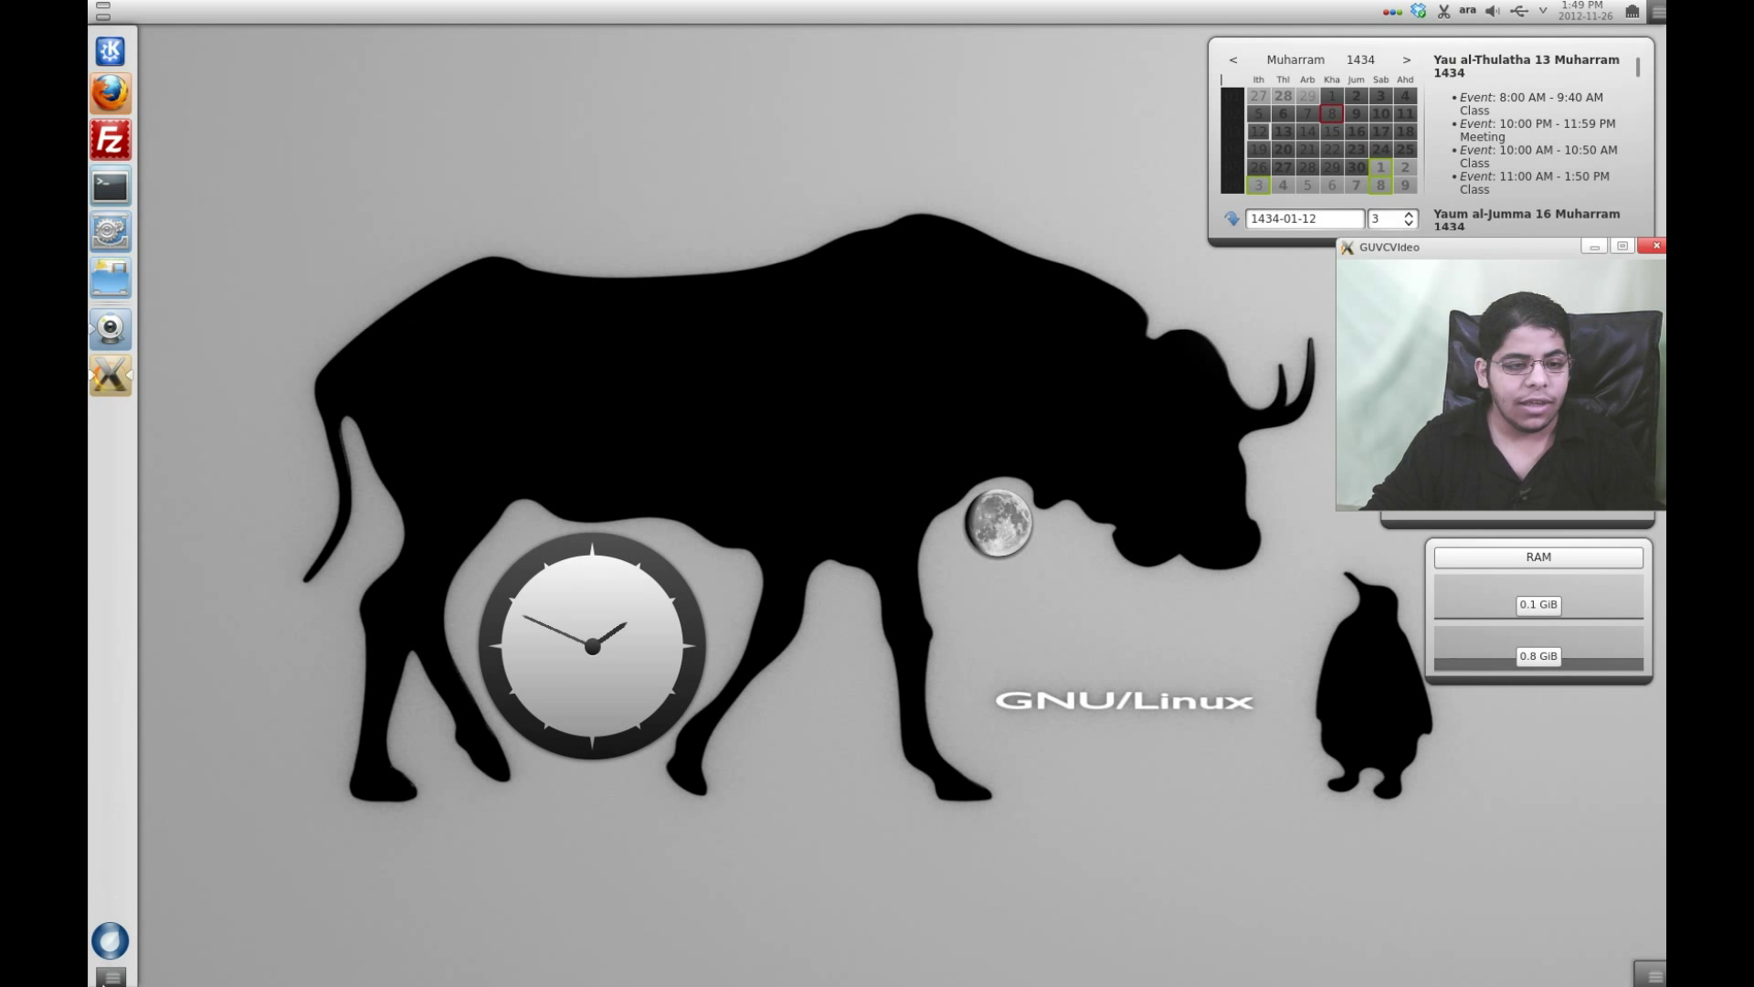
Step: Launch Firefox and open the full-screen launcher while the browser window is showing
left_click(110, 97)
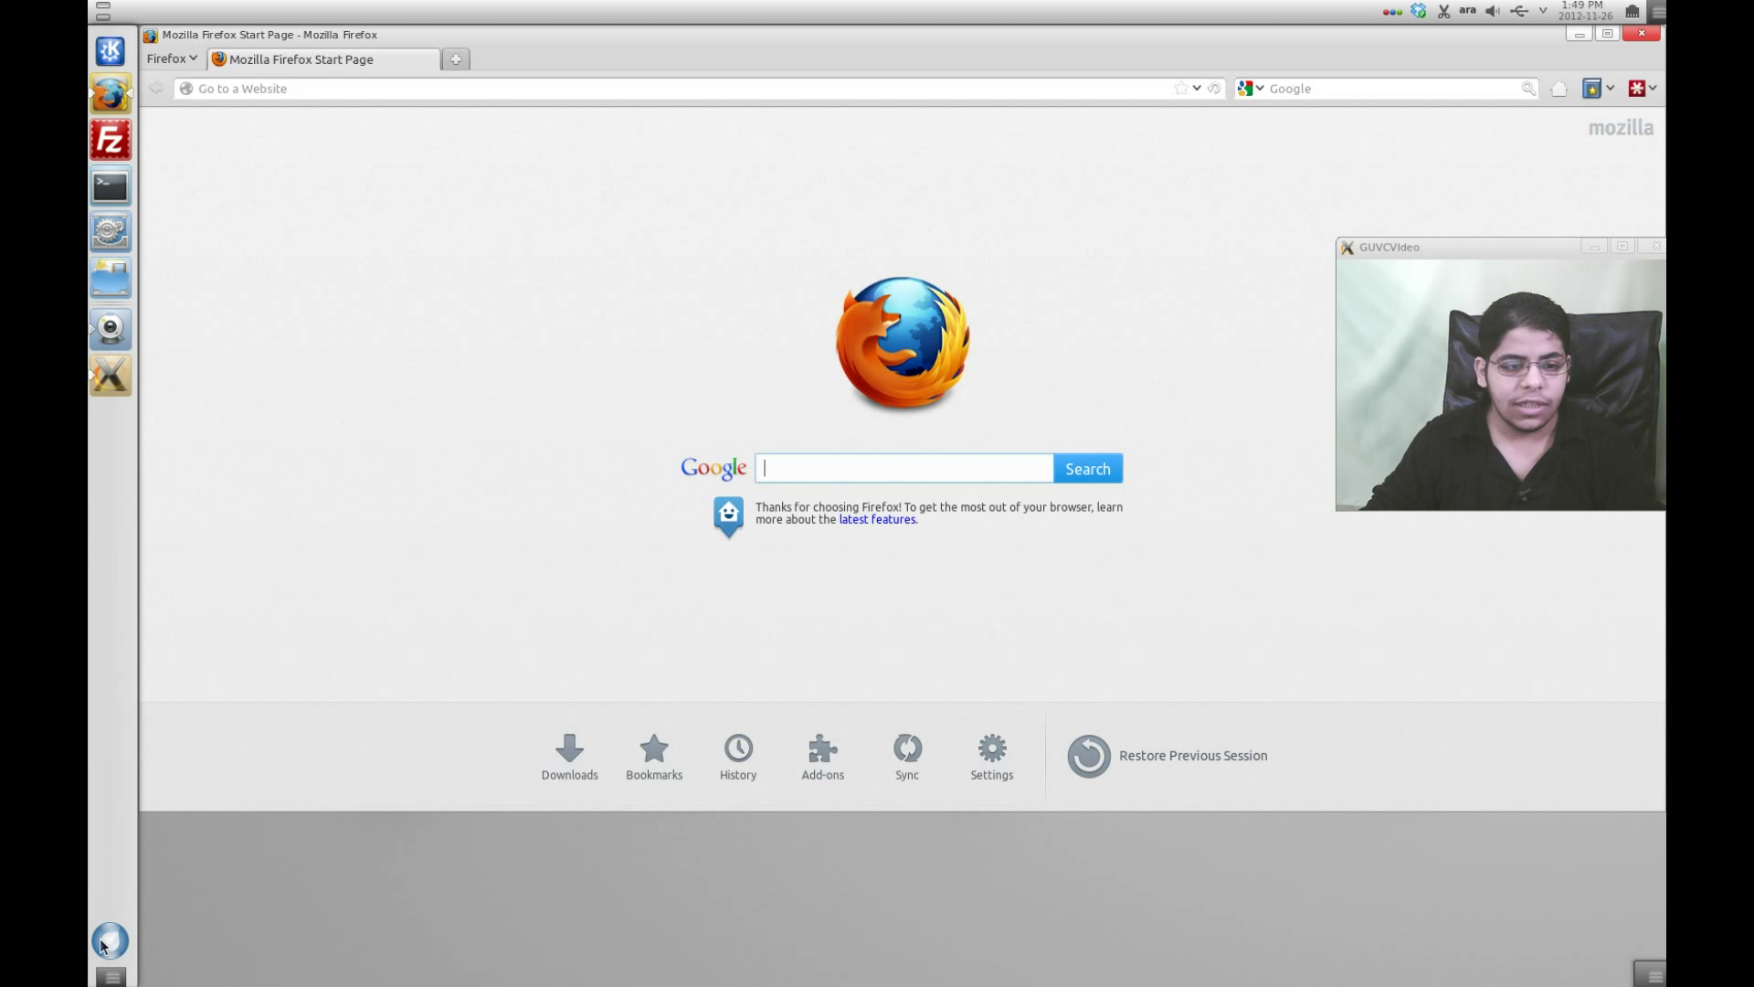
left_click(103, 945)
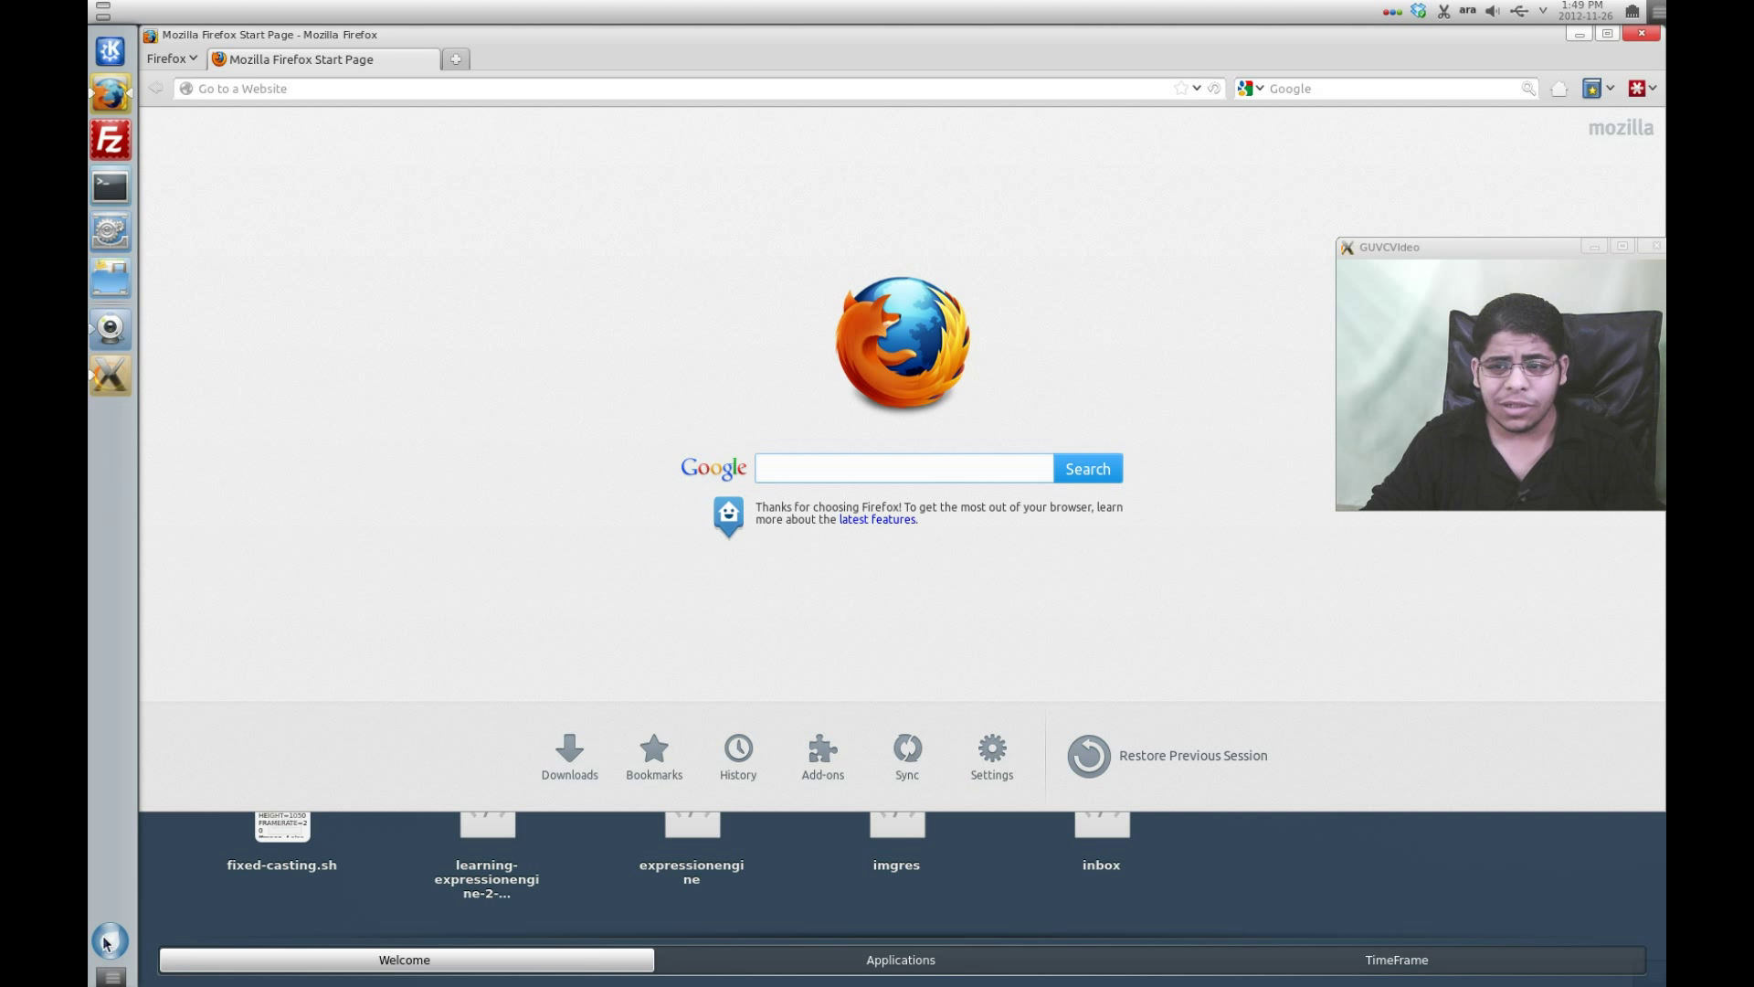
Step: Close the full-screen launcher and the Firefox window
left_click(105, 943)
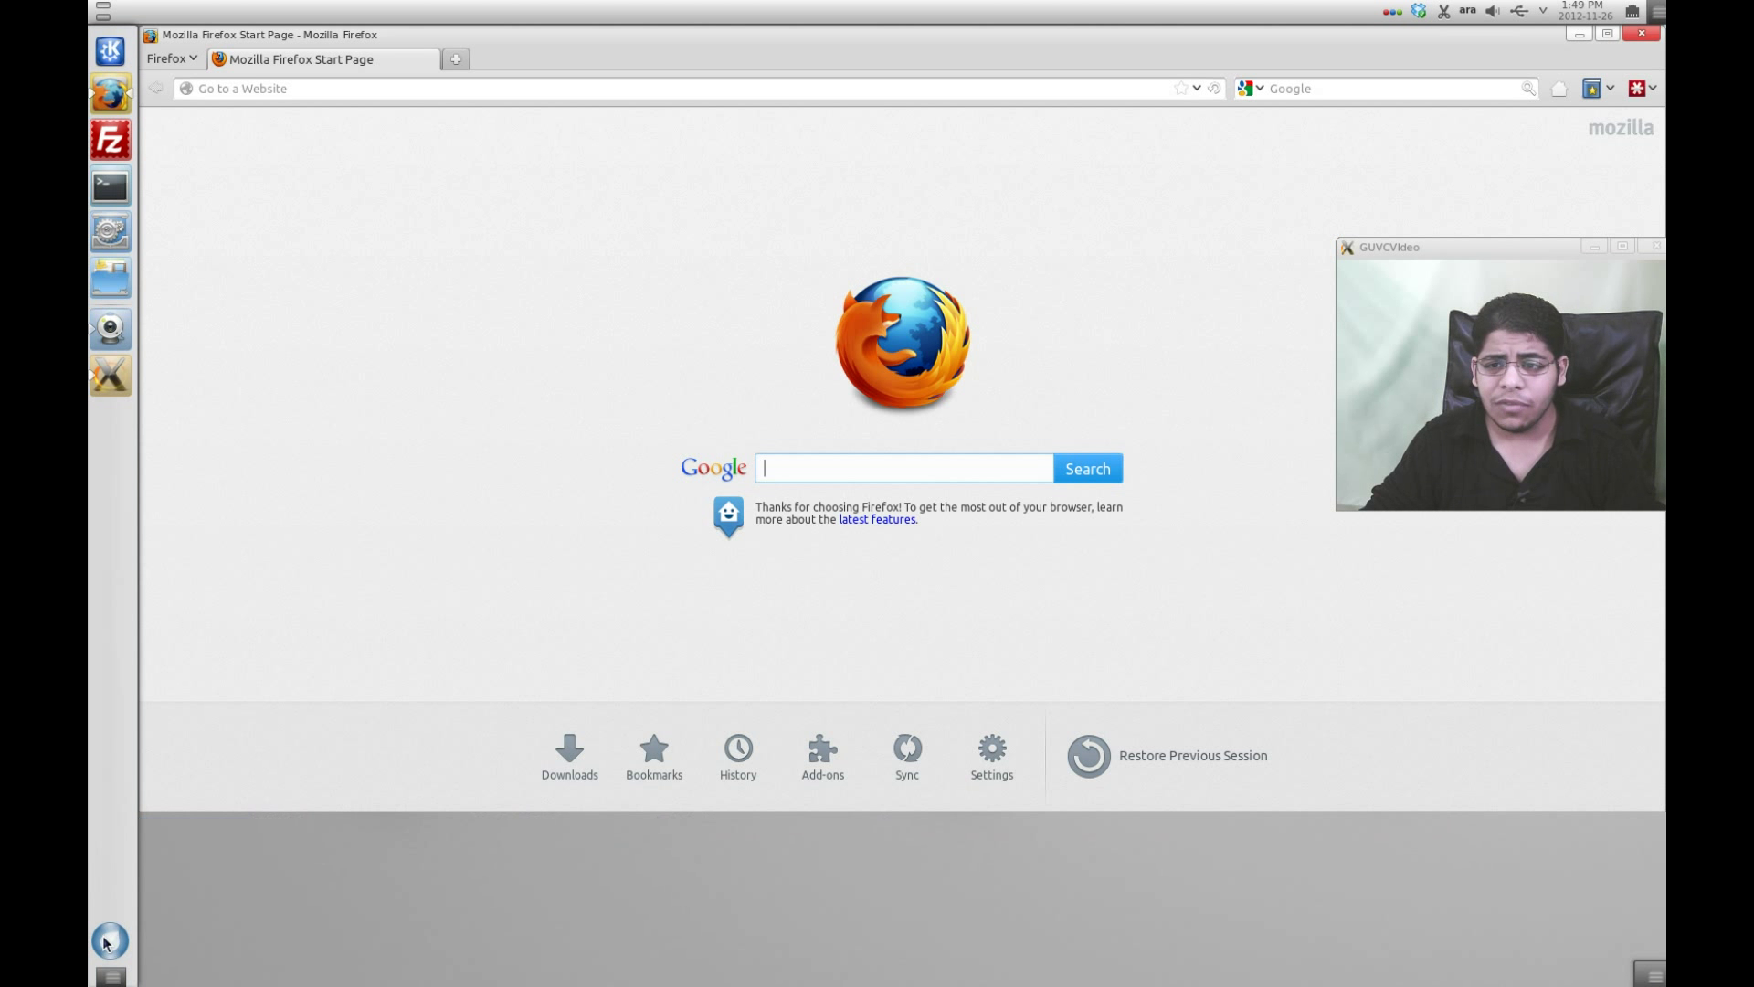
left_click(1642, 33)
Step: Open the Lancelot Launcher settings, view the applet icon and menu activation options, and close the dialog without changes
left_click(92, 51)
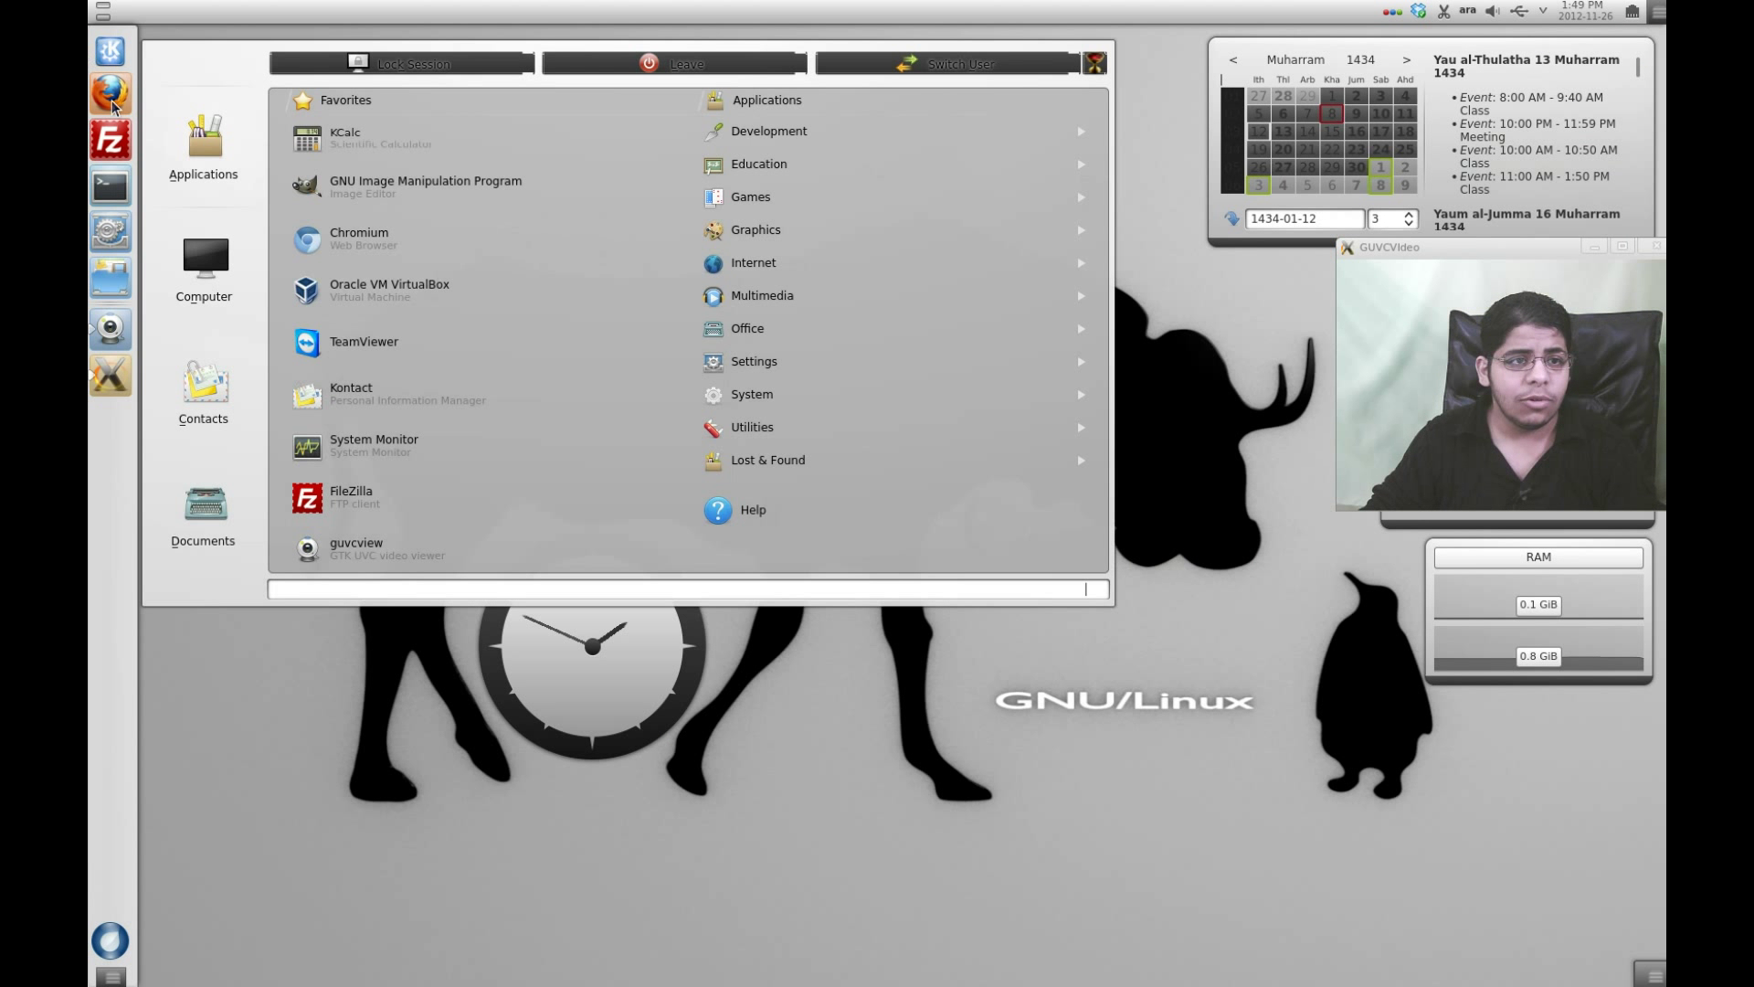
right_click(109, 50)
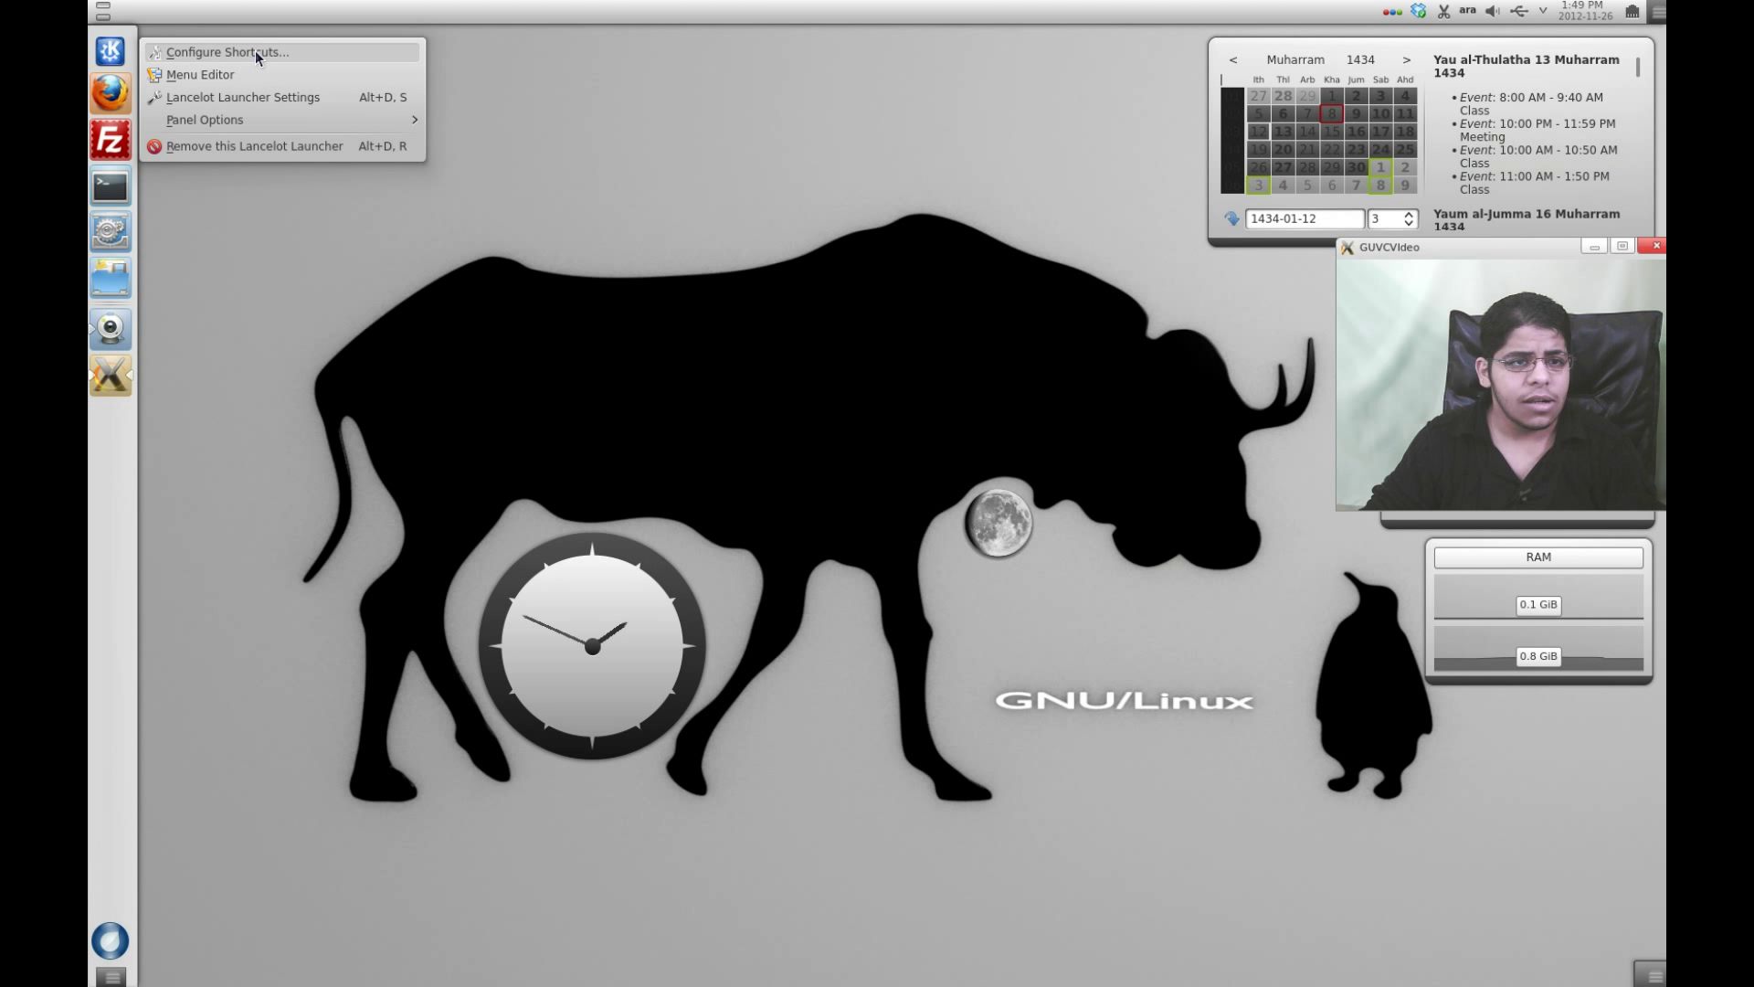
left_click(199, 102)
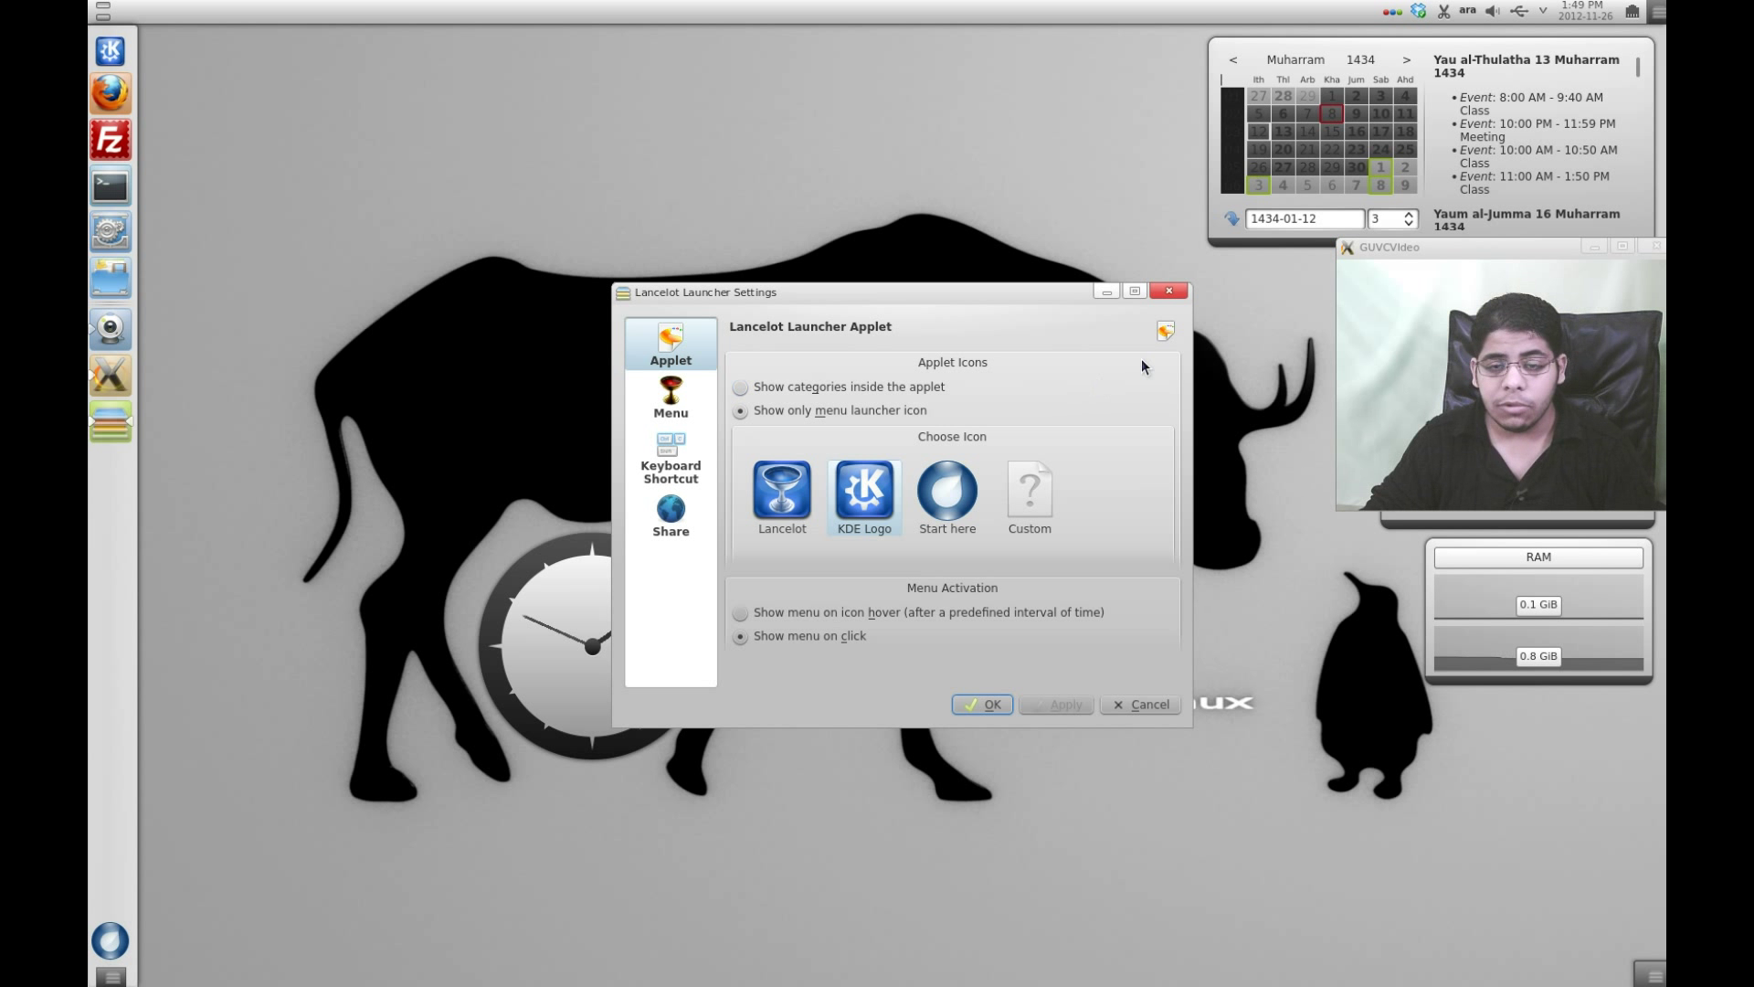
left_click(1165, 296)
Step: Browse the Lancelot menu's Computer places, favorite applications and Internet category, then close the menu
left_click(121, 65)
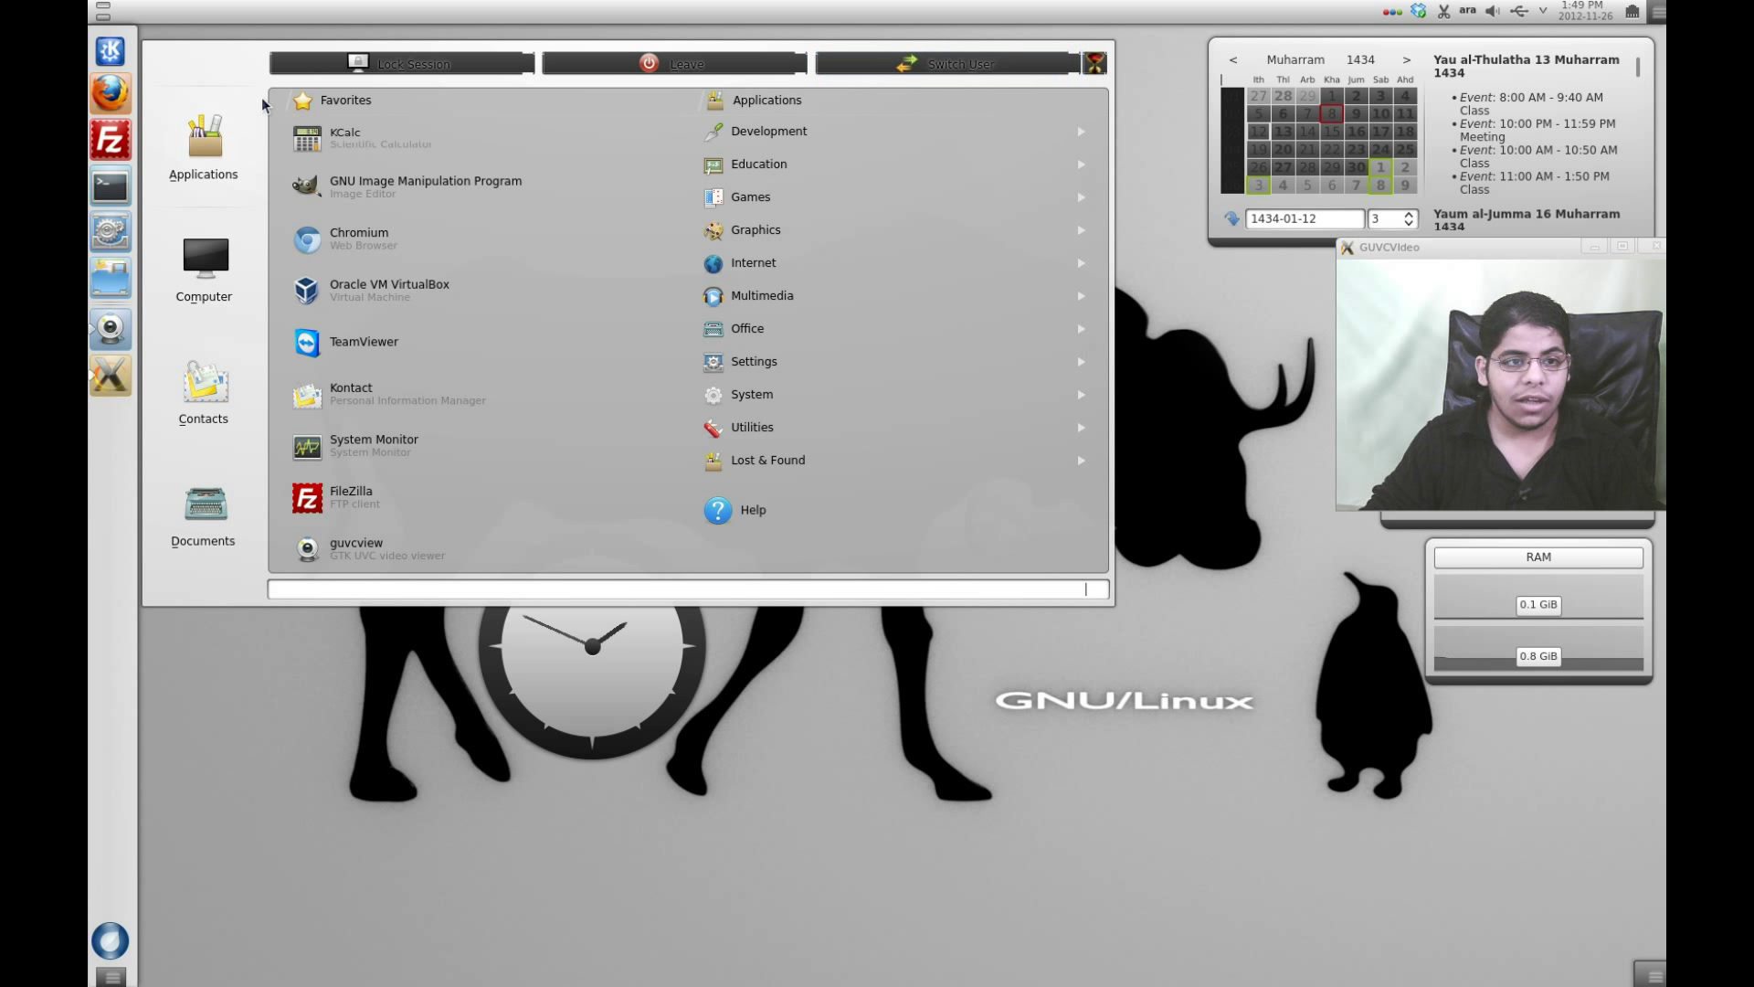
left_click(205, 265)
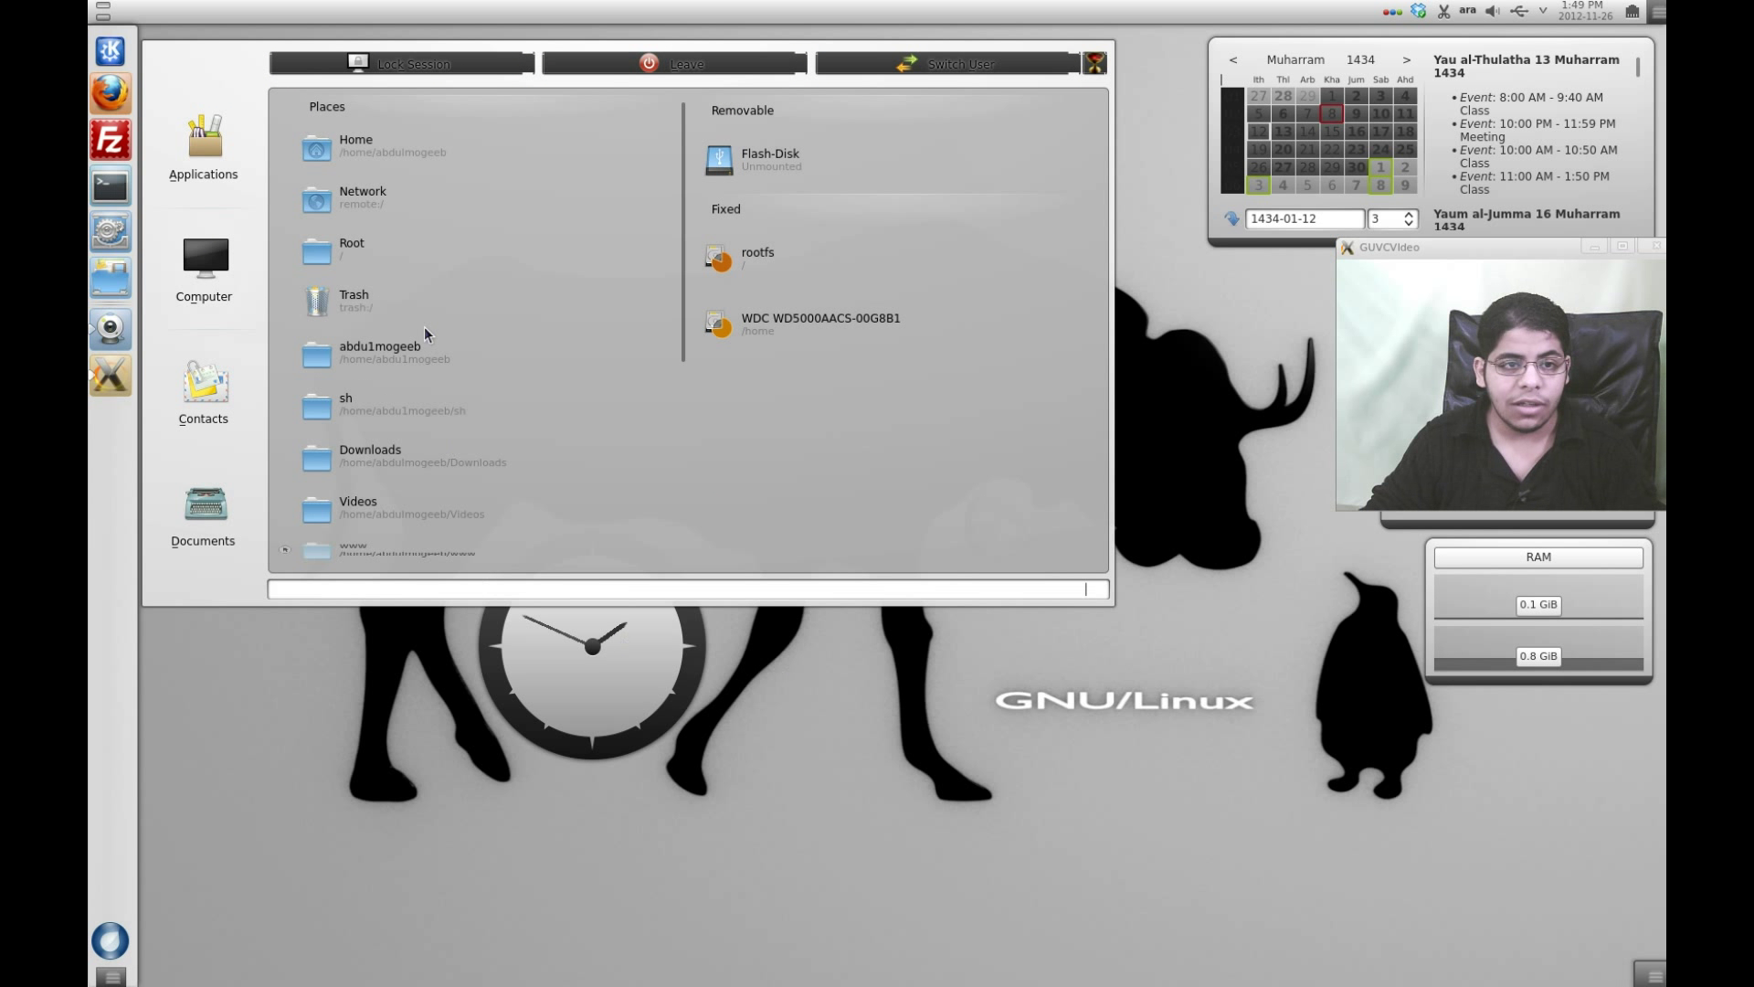
left_click(189, 137)
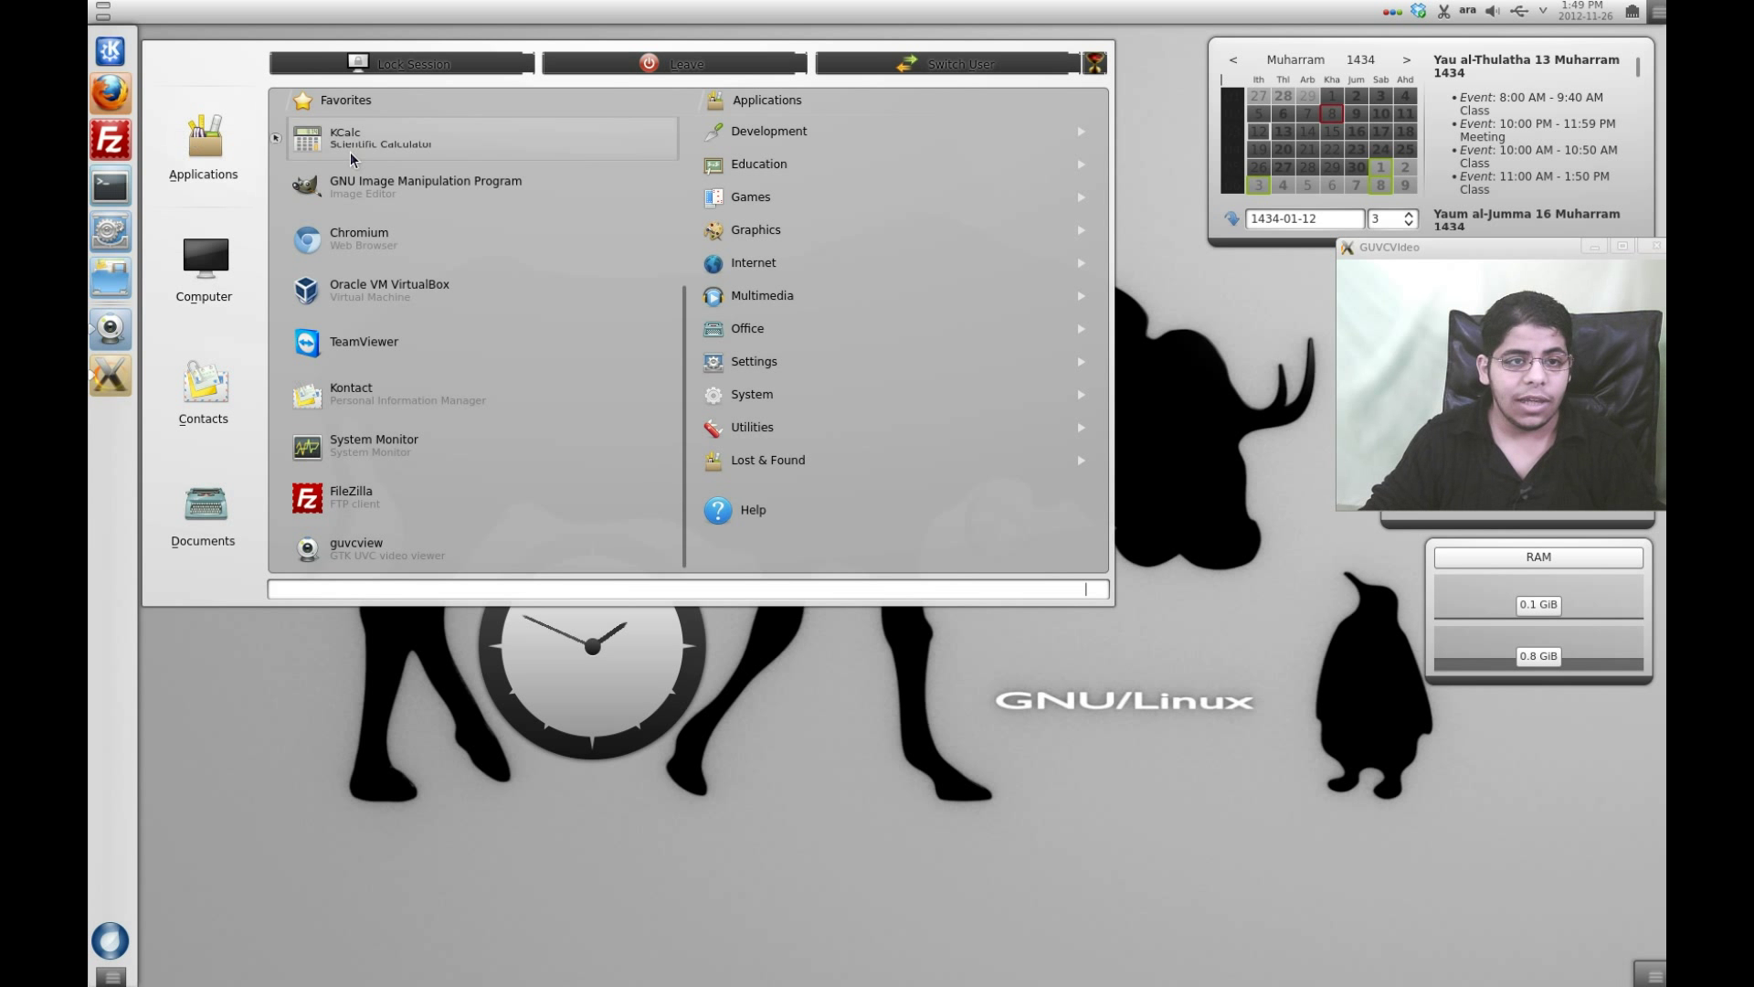
scroll(387, 424, "down", 3)
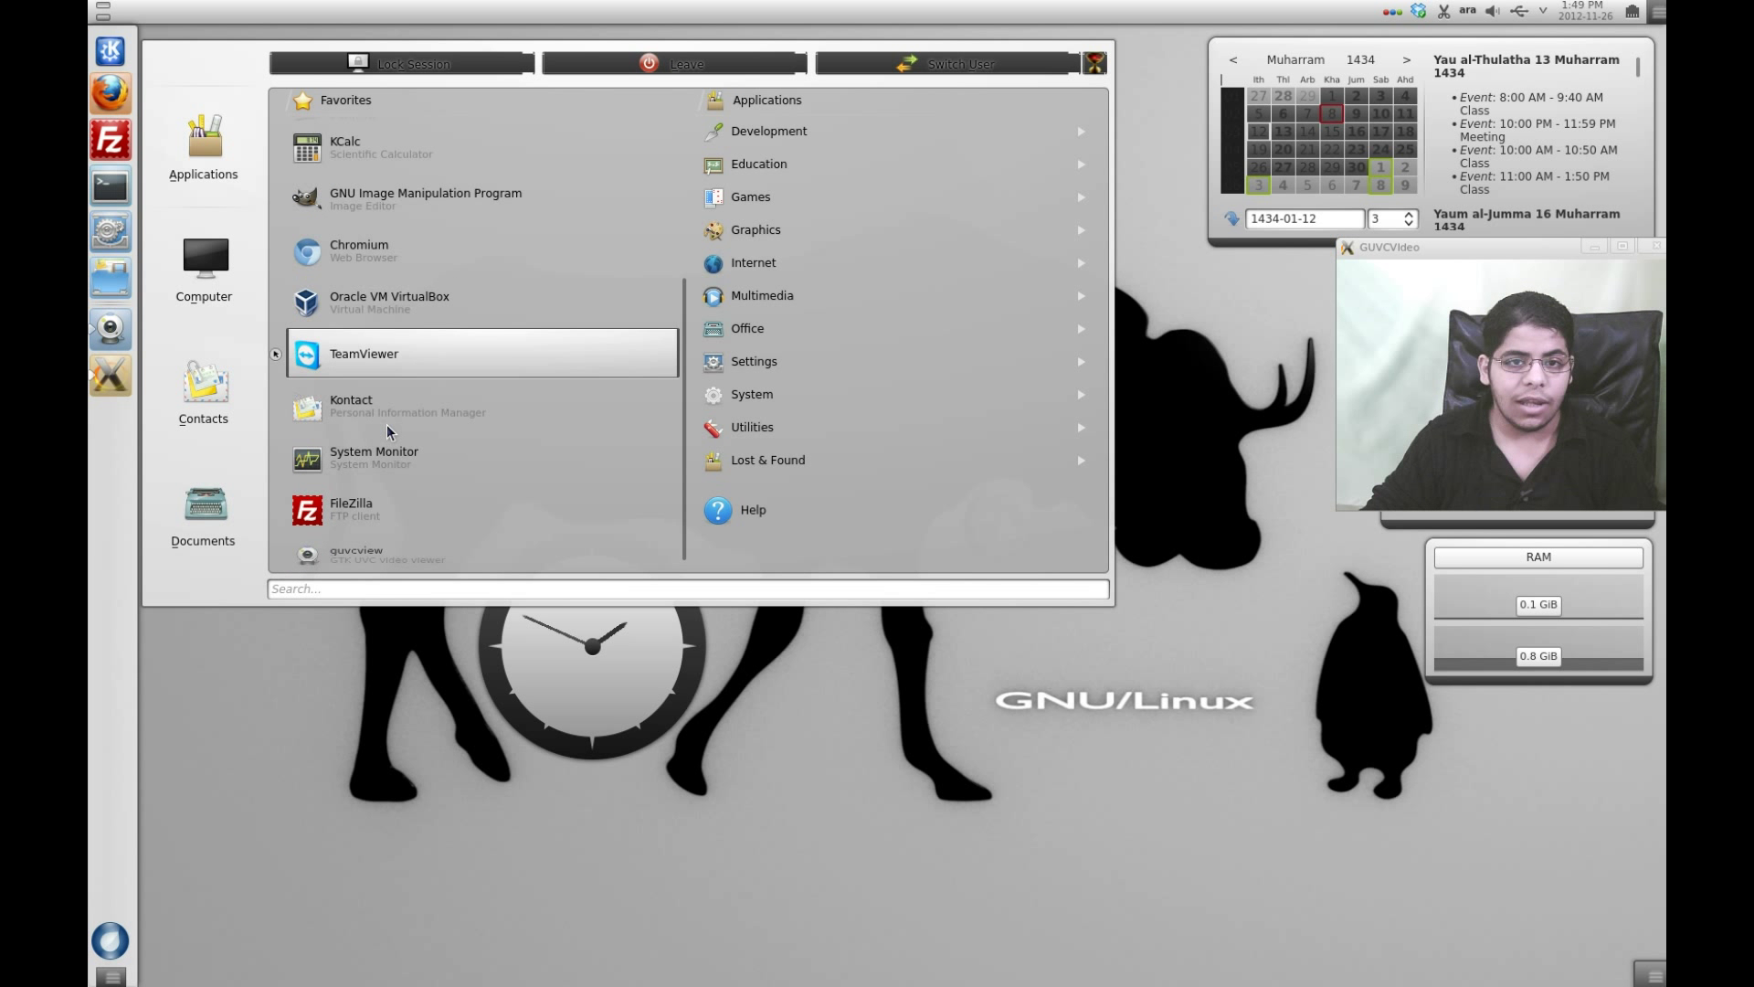
scroll(387, 424, "up", 5)
mouse_move(803, 261)
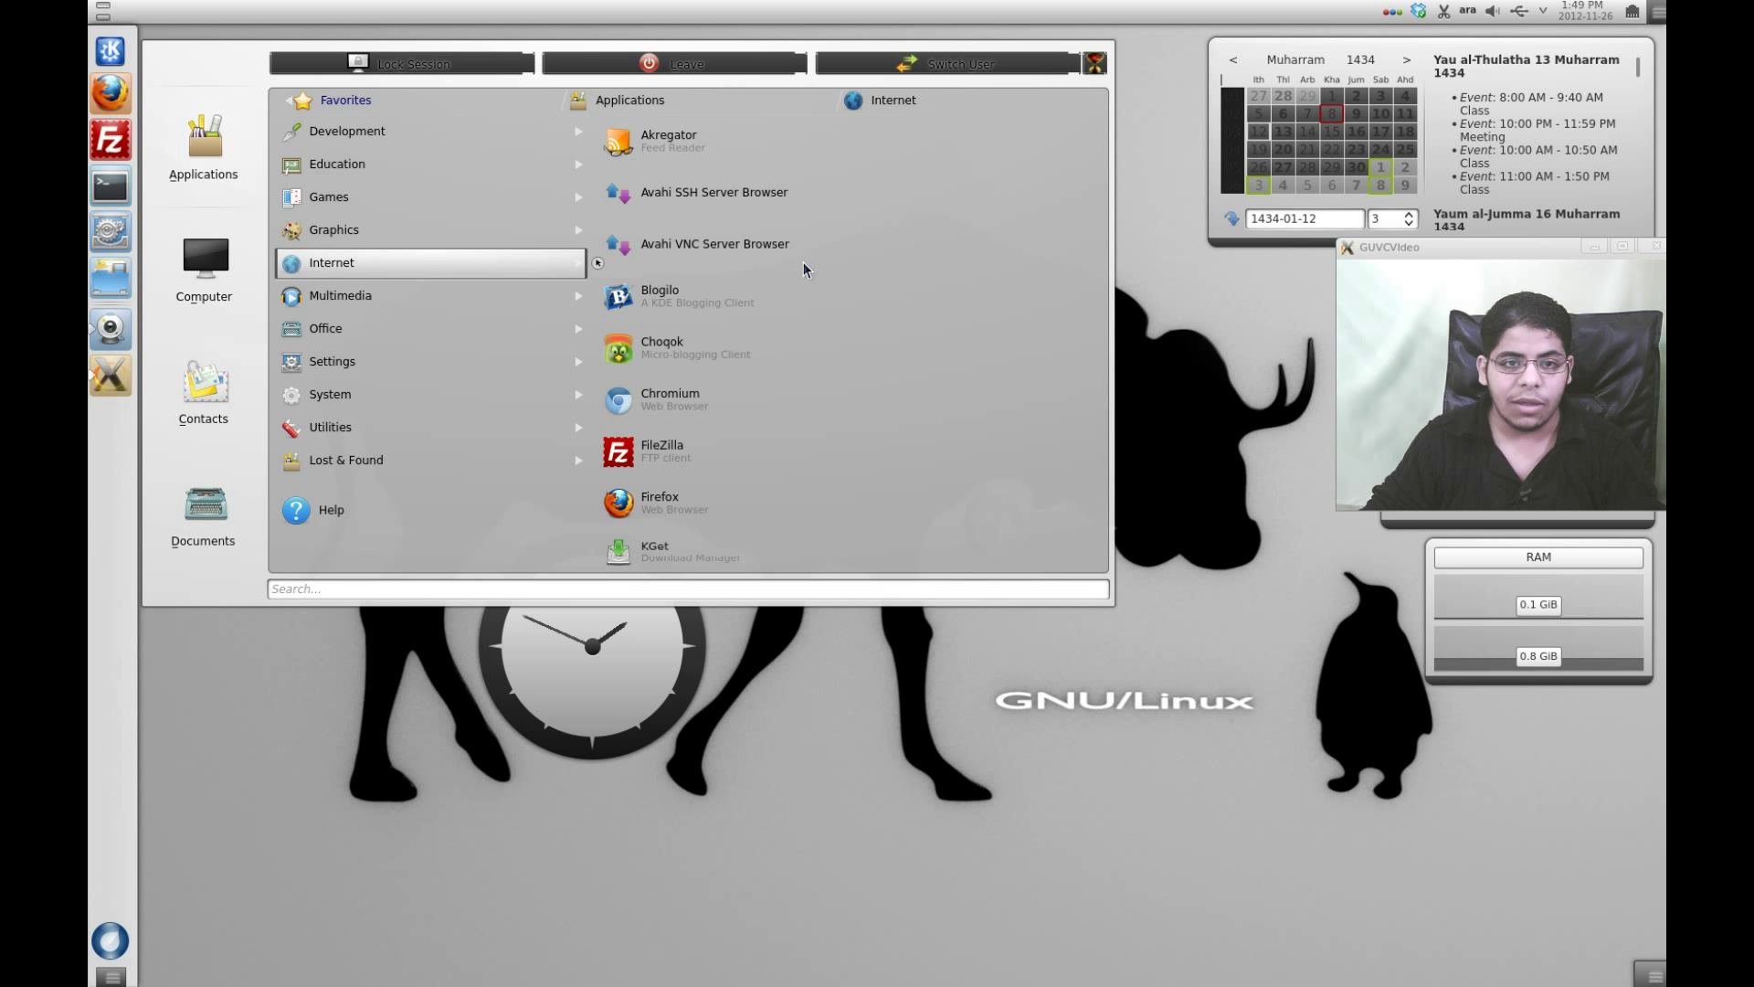
left_click(111, 51)
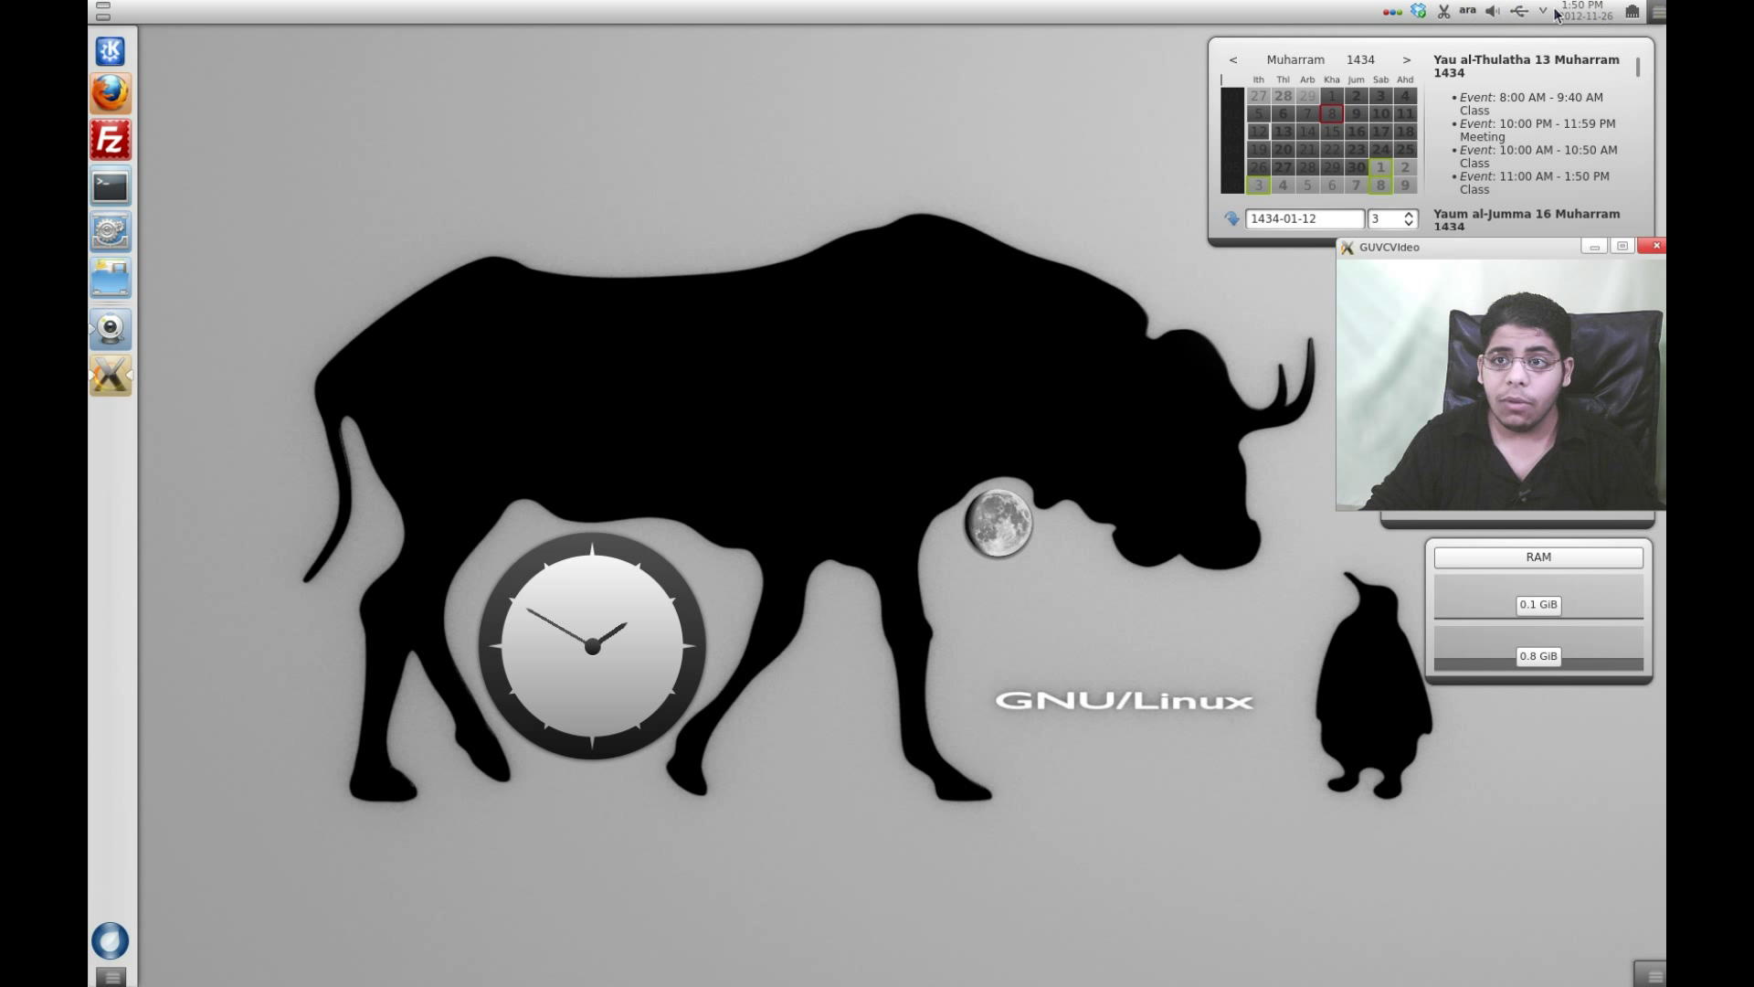
Step: Switch to the casting activity through the Activity Manager and return to the Desktop activity
left_click(1391, 12)
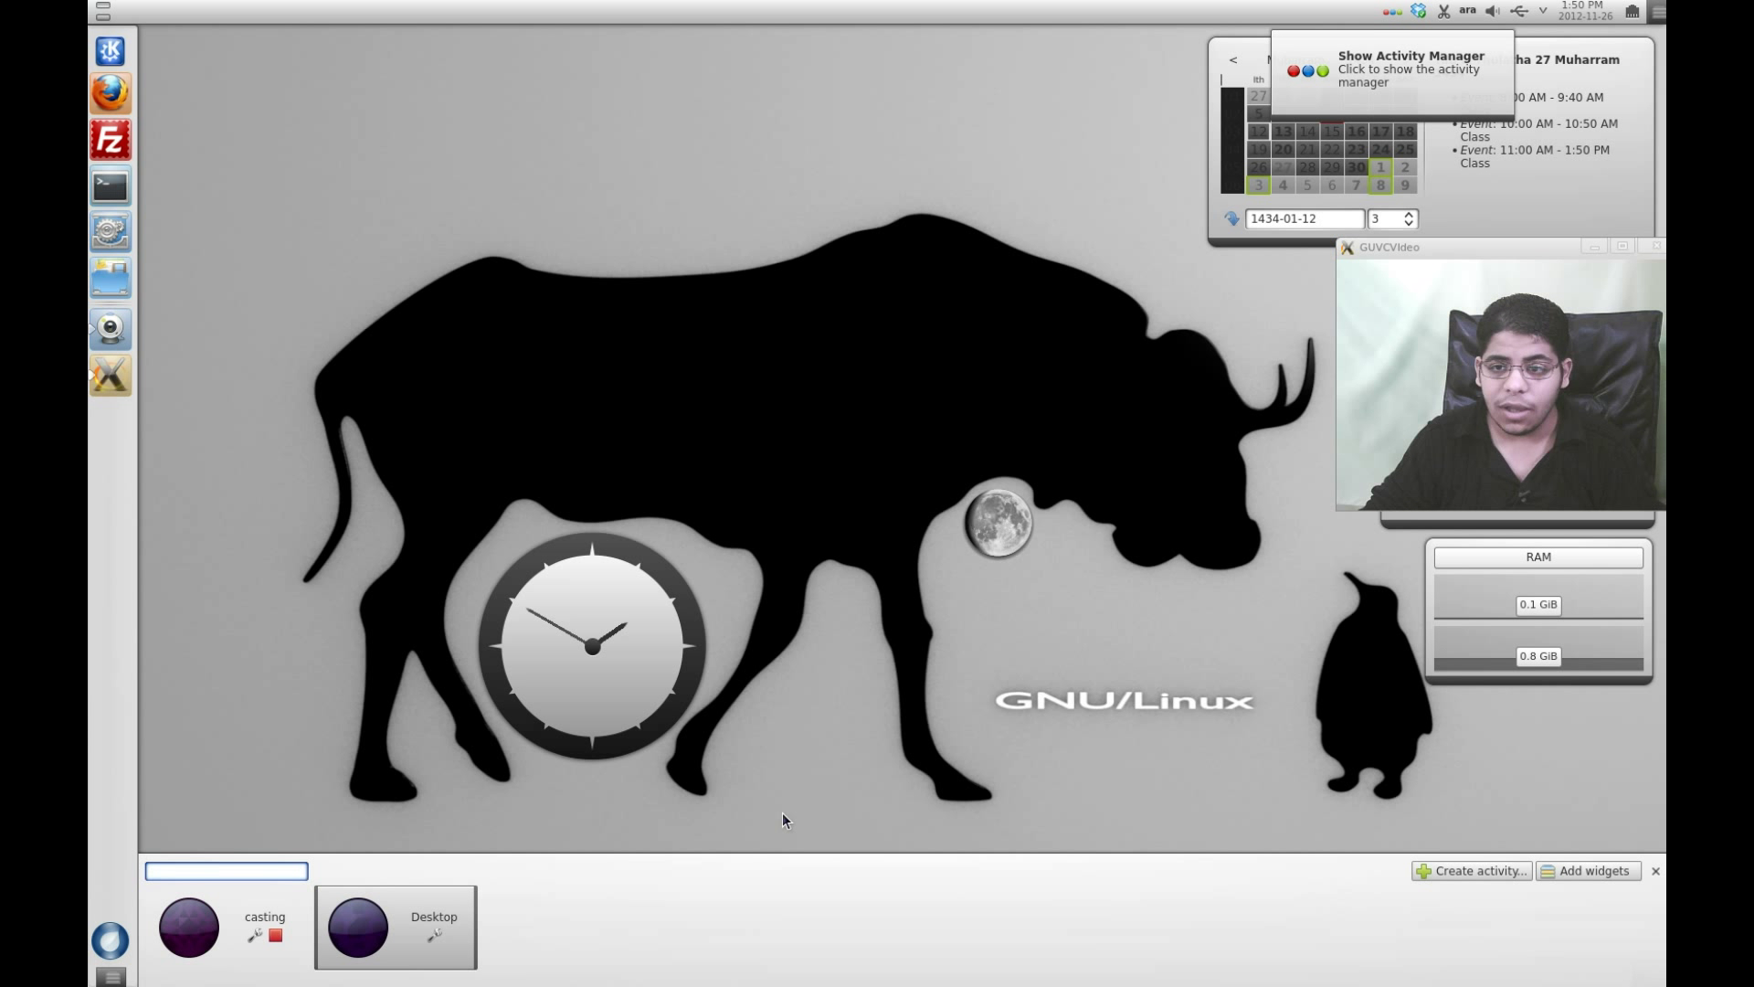
left_click(218, 936)
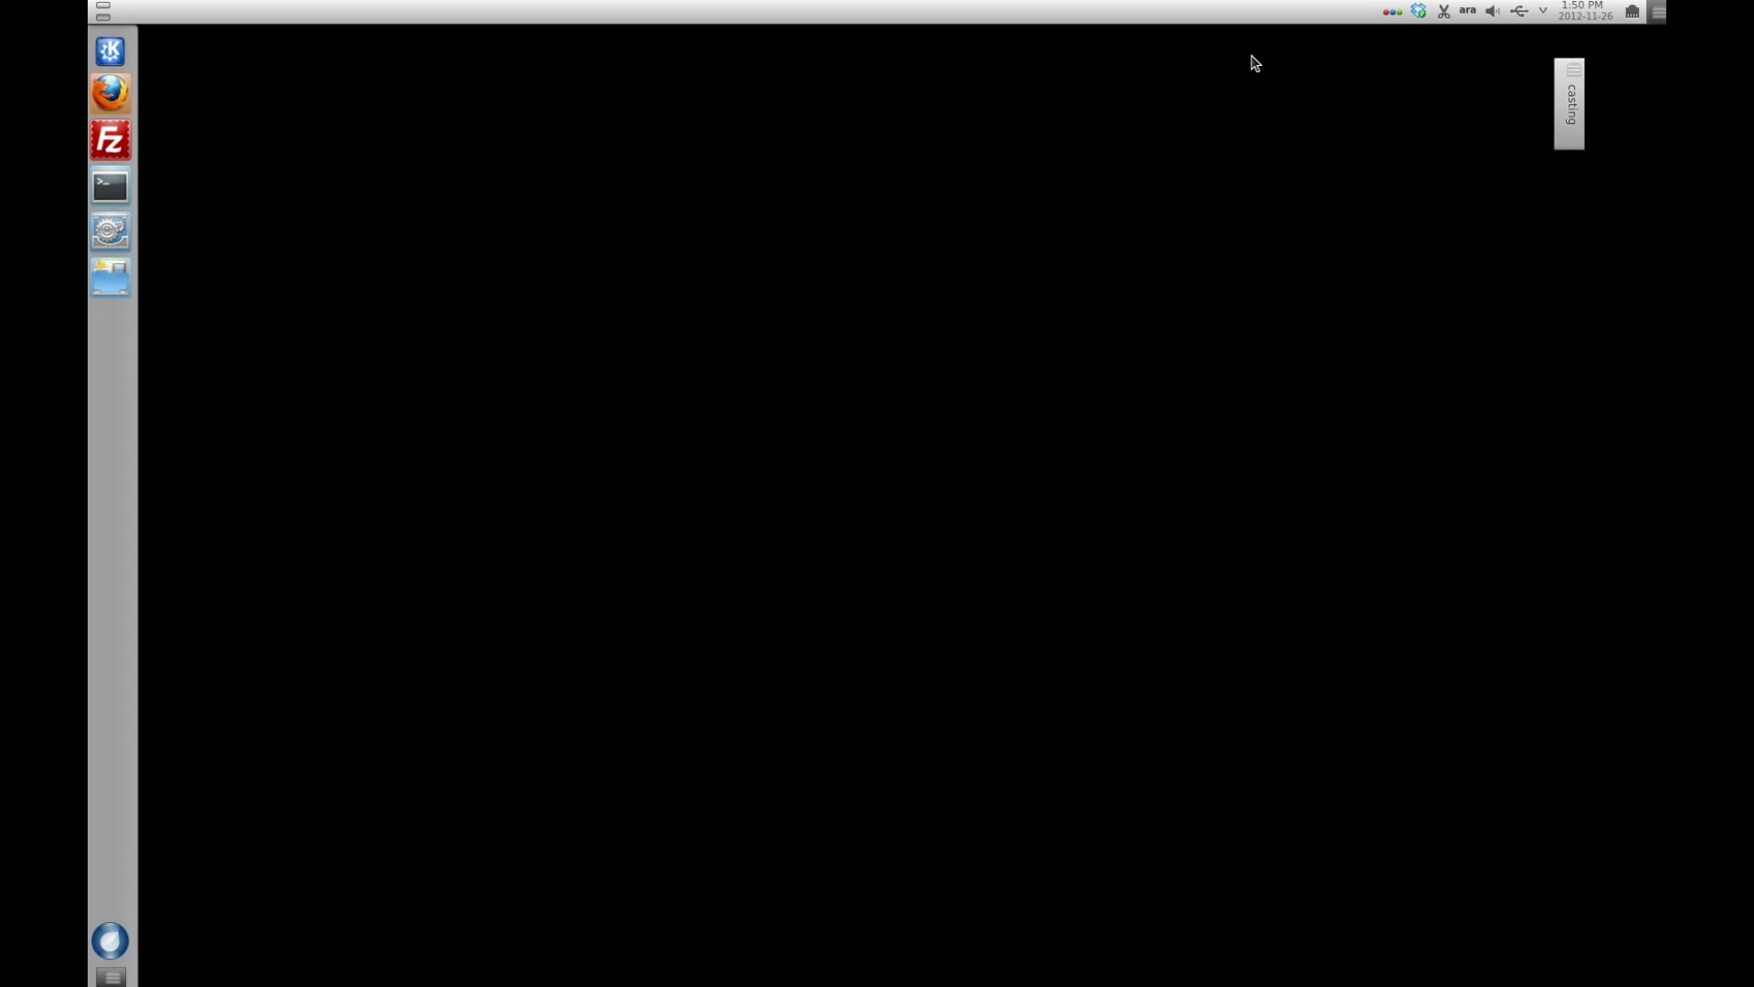
left_click(1401, 20)
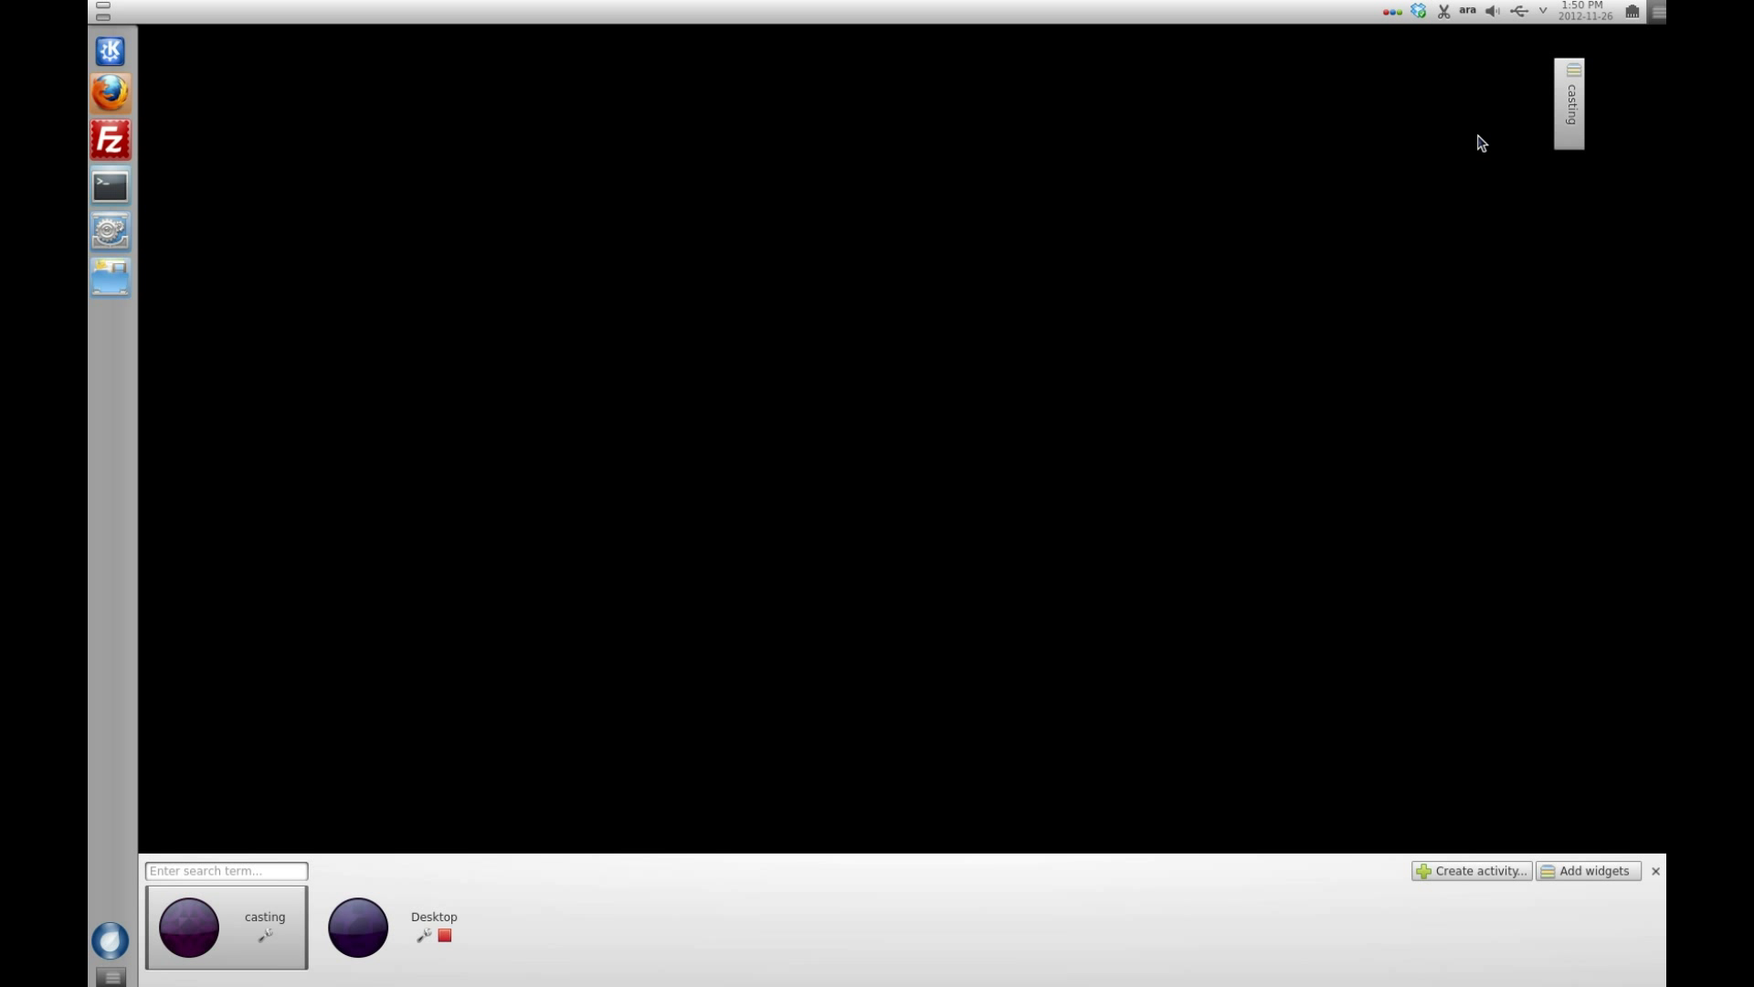
left_click(365, 925)
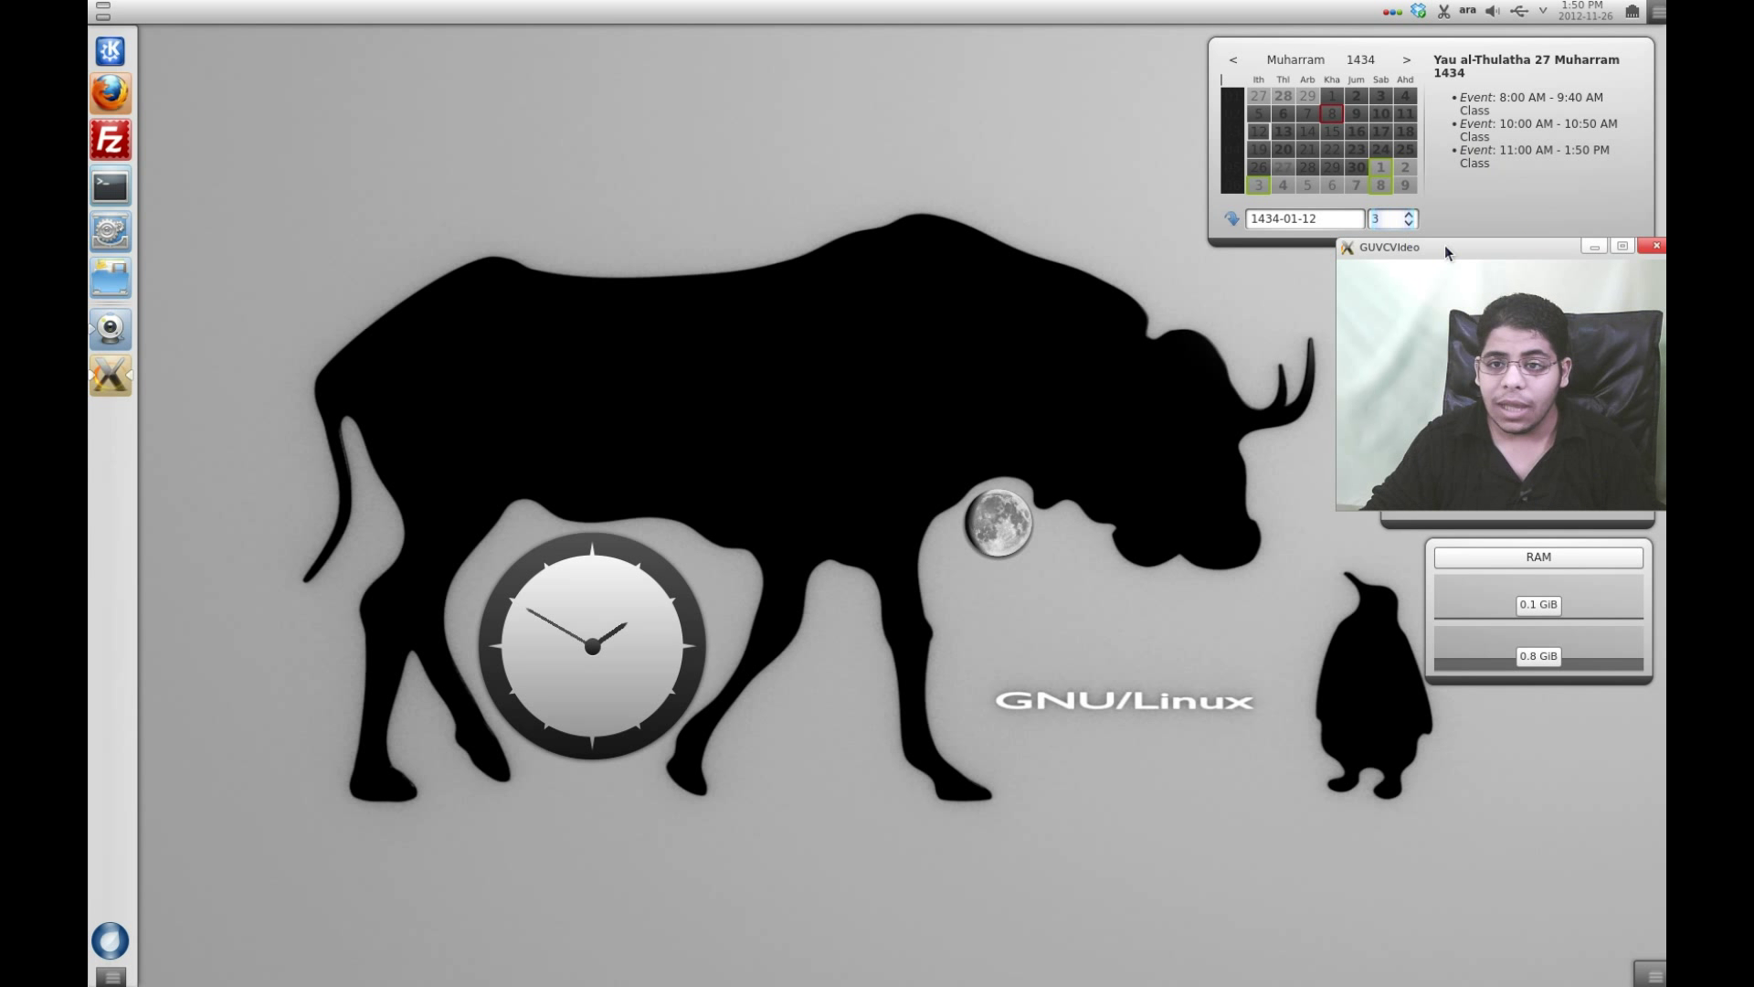
Step: Move the GUVCVideo window away from the news feed widget and shift the analog clock widget slightly
key("alt+F7")
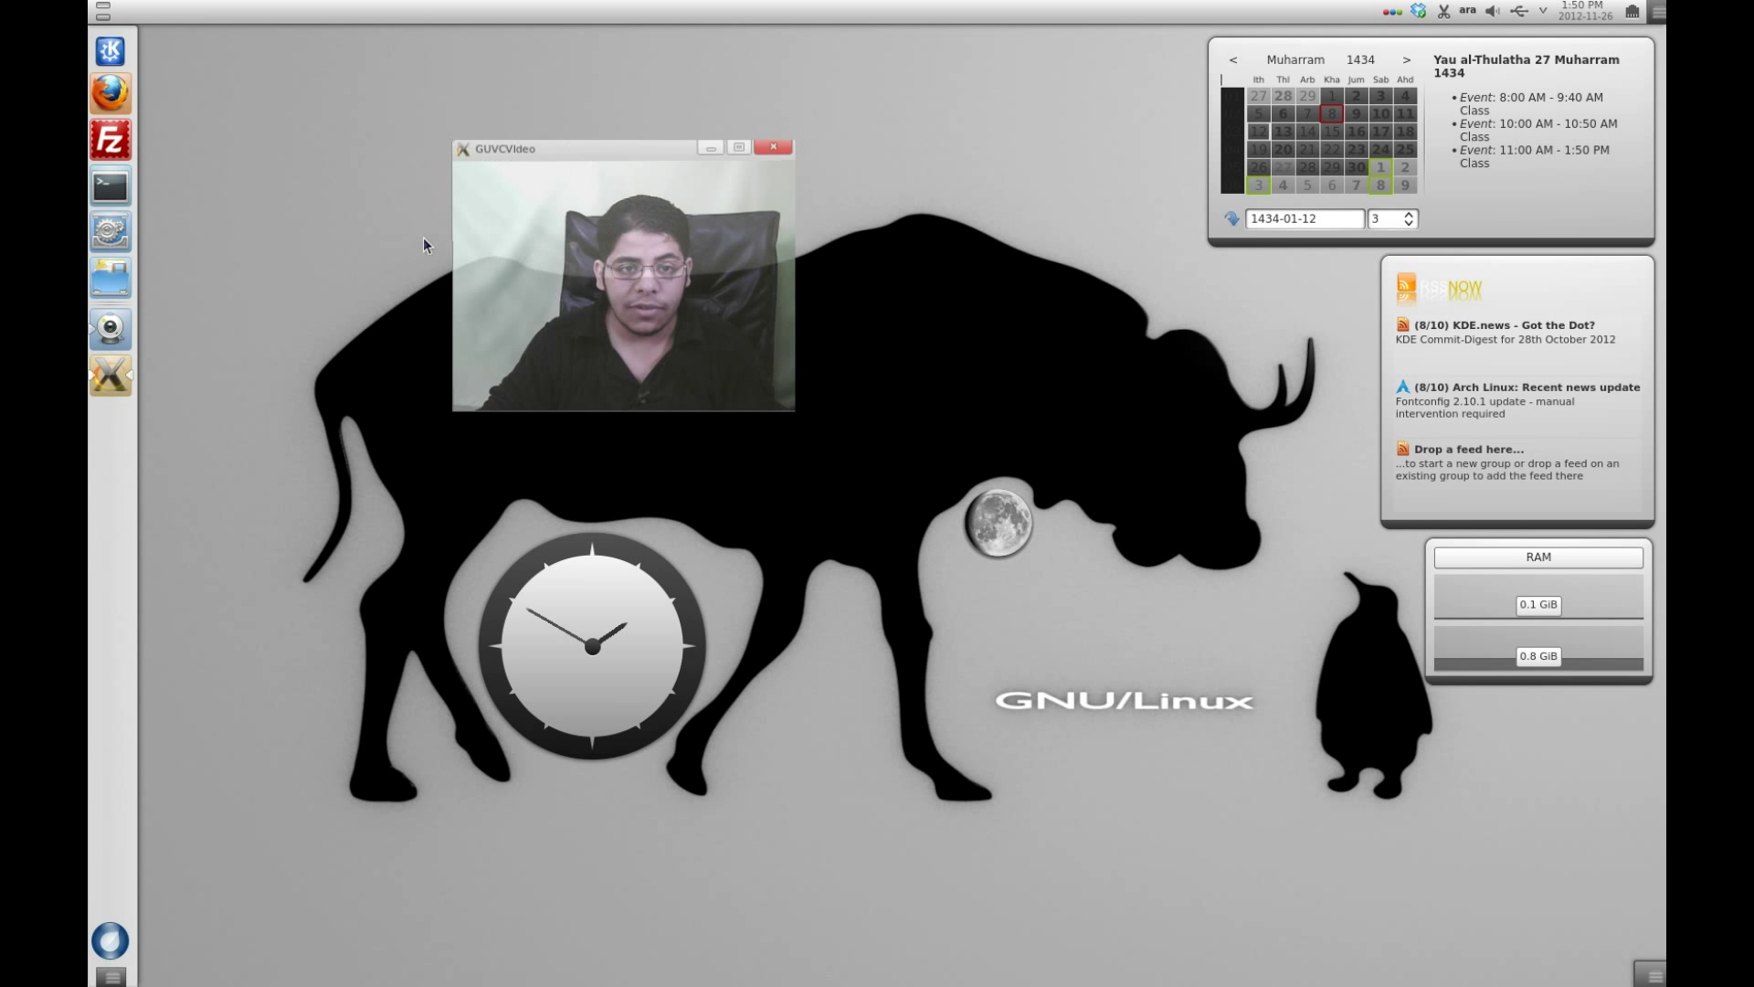
left_click(591, 139)
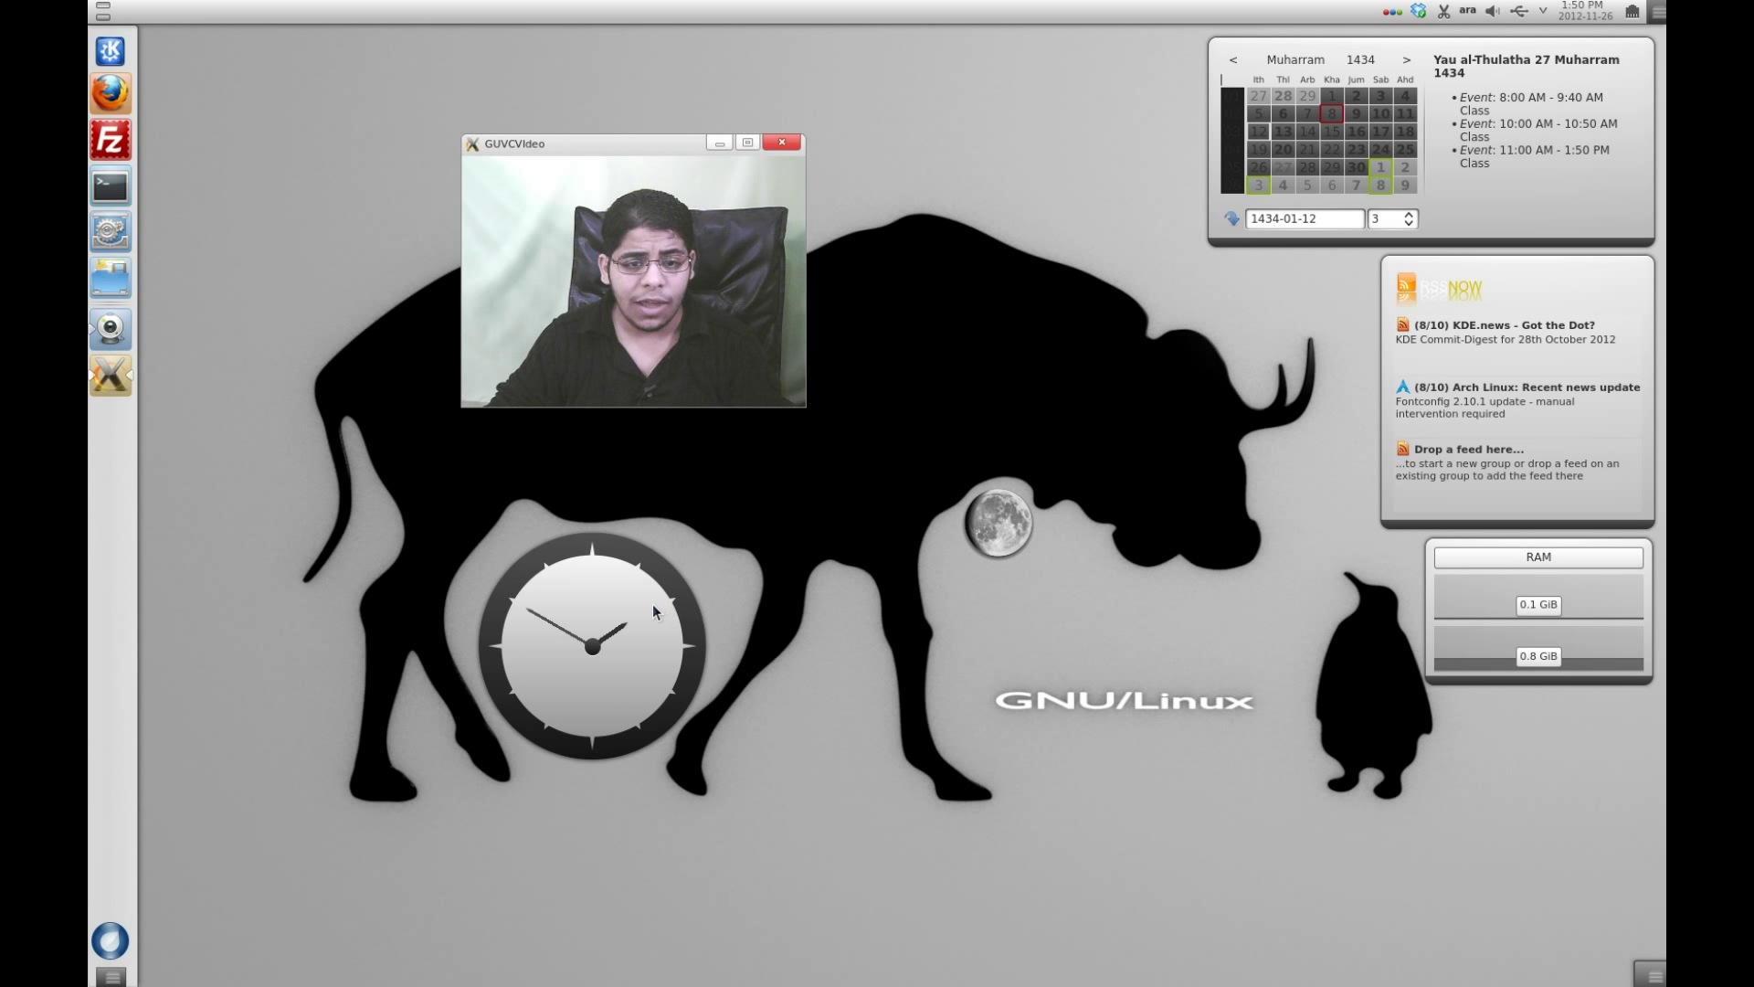
mouse_move(639, 605)
mouse_move(747, 625)
left_mouse_down()
mouse_move(841, 611)
mouse_move(804, 654)
mouse_move(730, 643)
left_mouse_up()
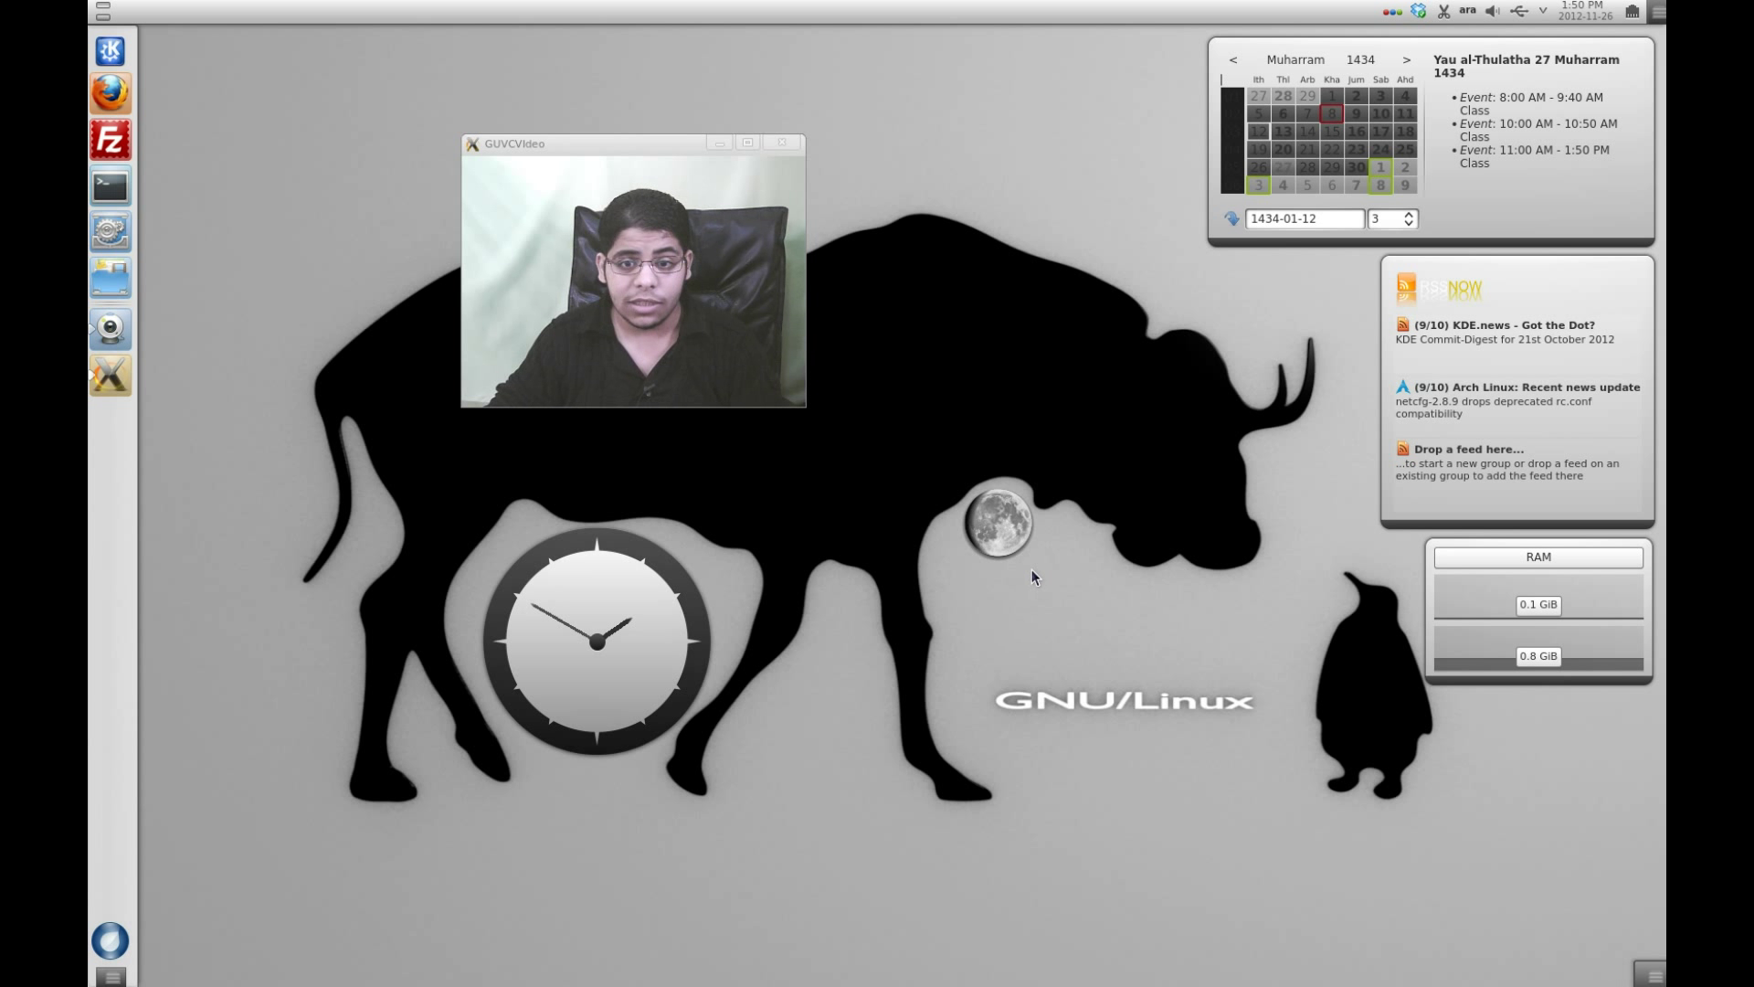
Step: Lock the desktop widgets and move the GUVCVideo window over the calendar widget
mouse_move(1021, 537)
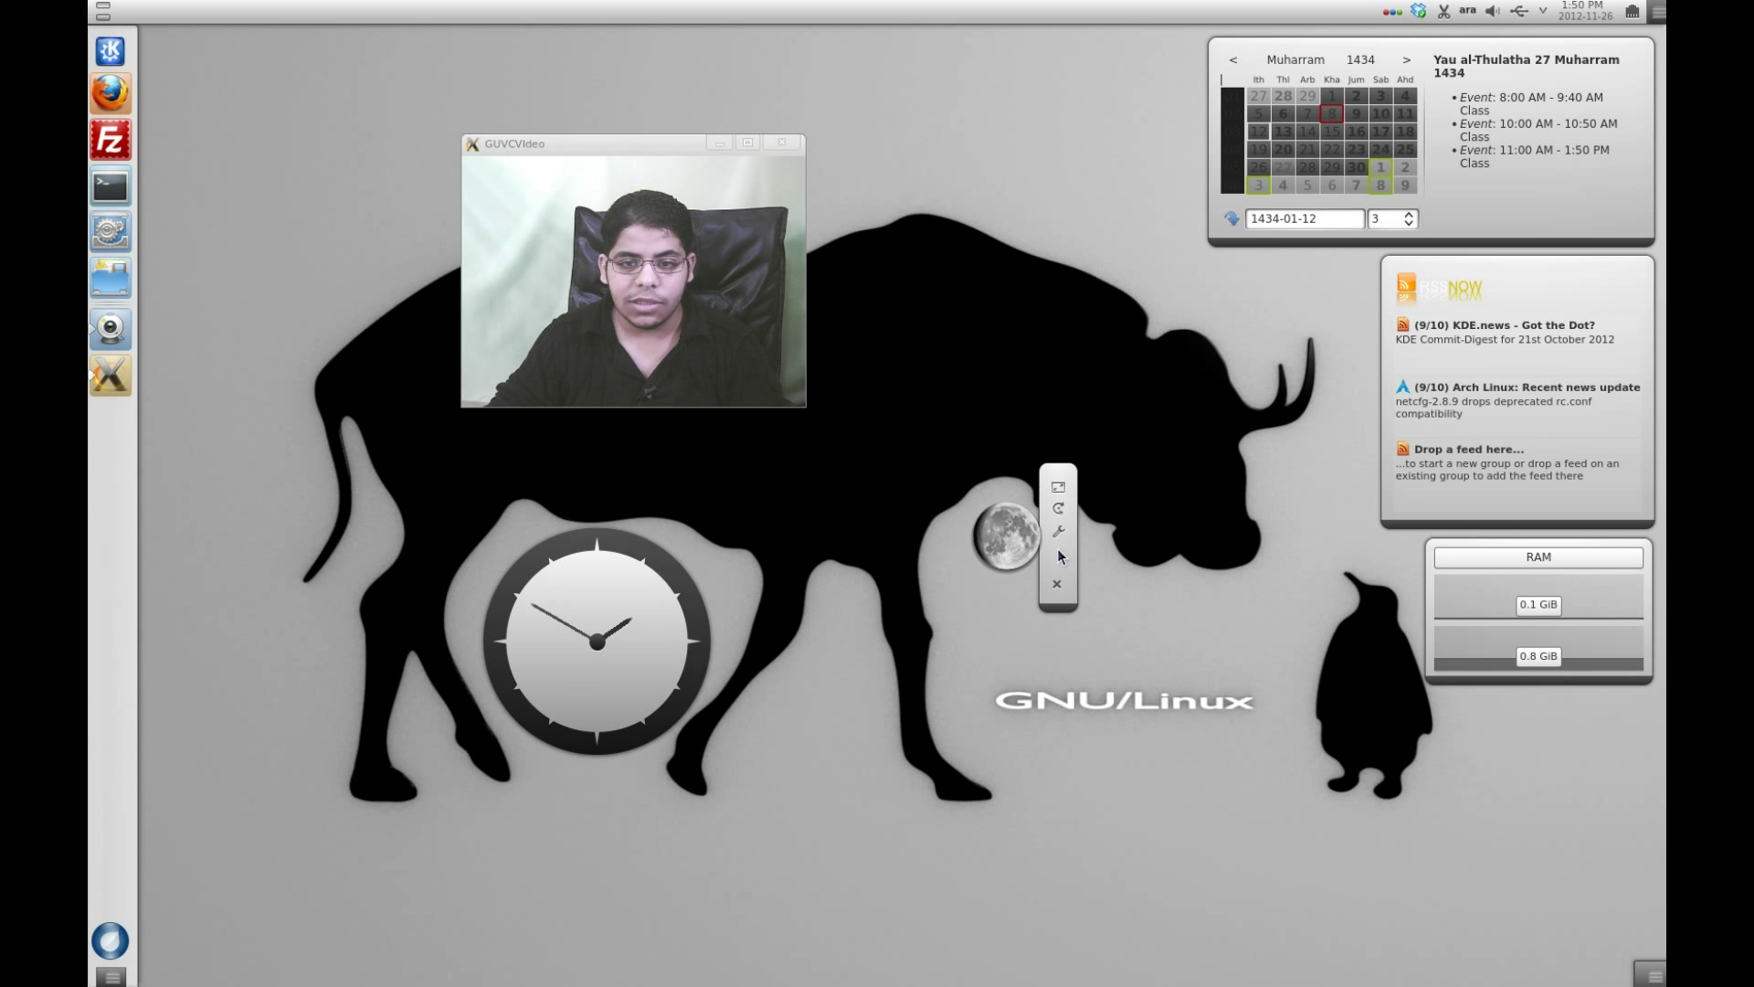
right_click(1040, 74)
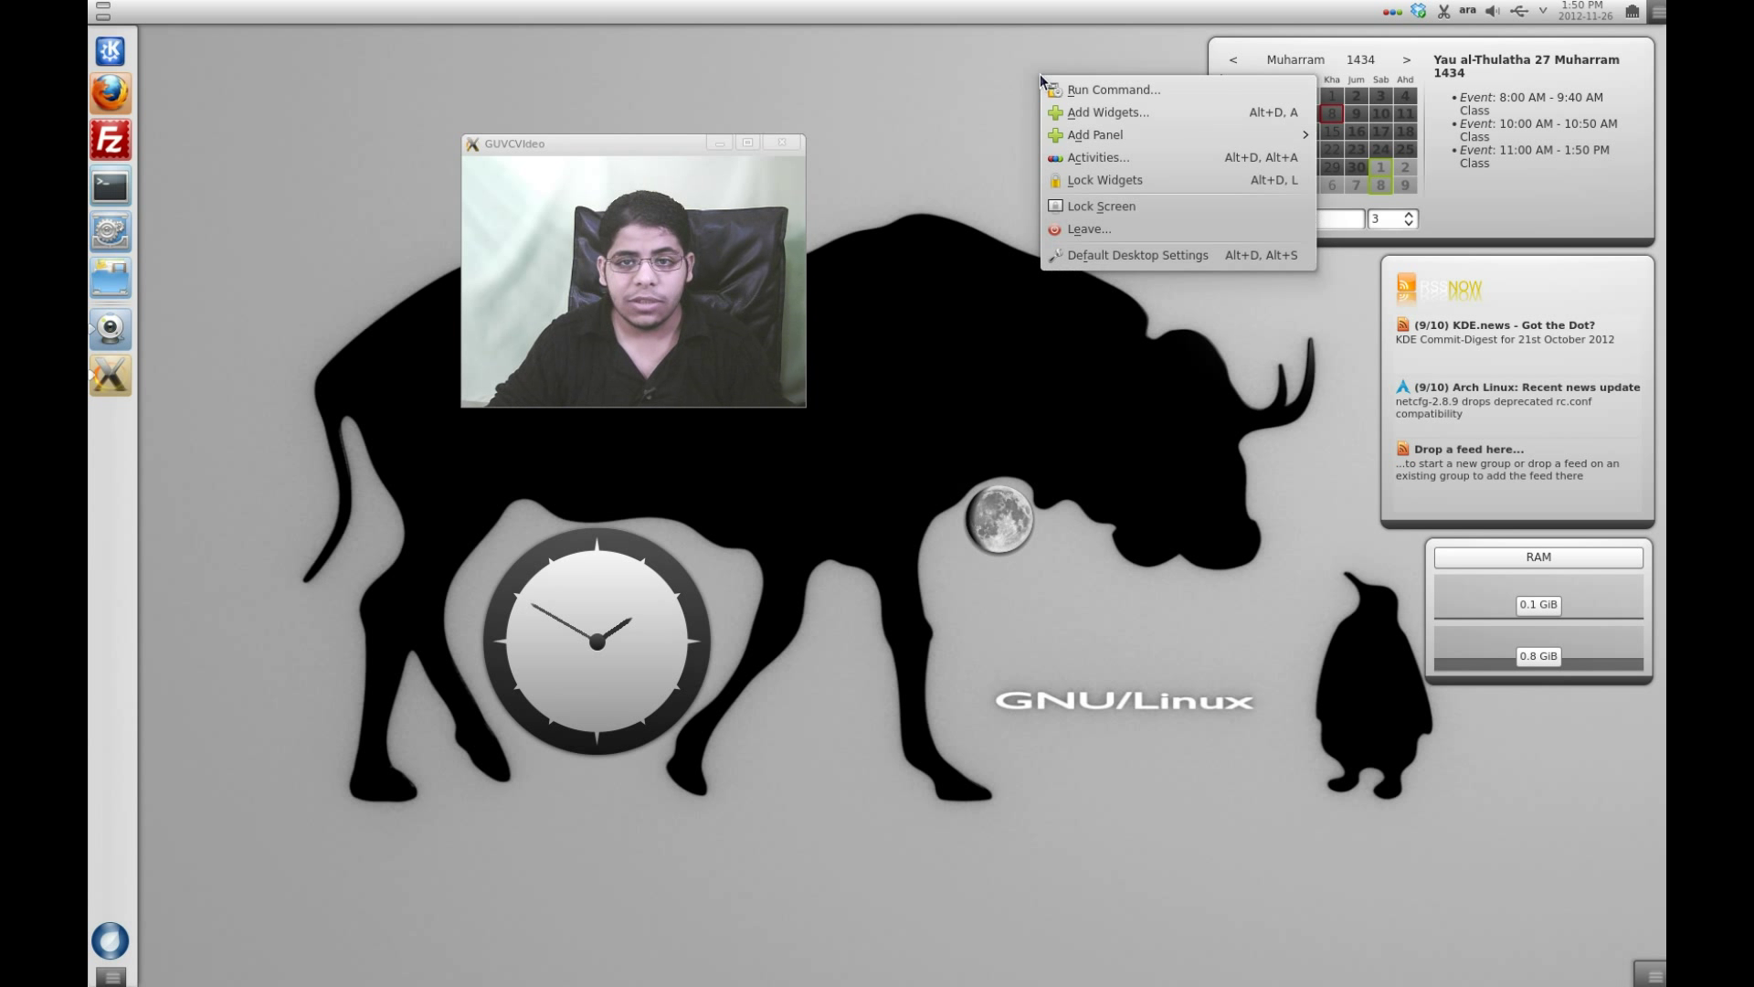
left_click(1100, 180)
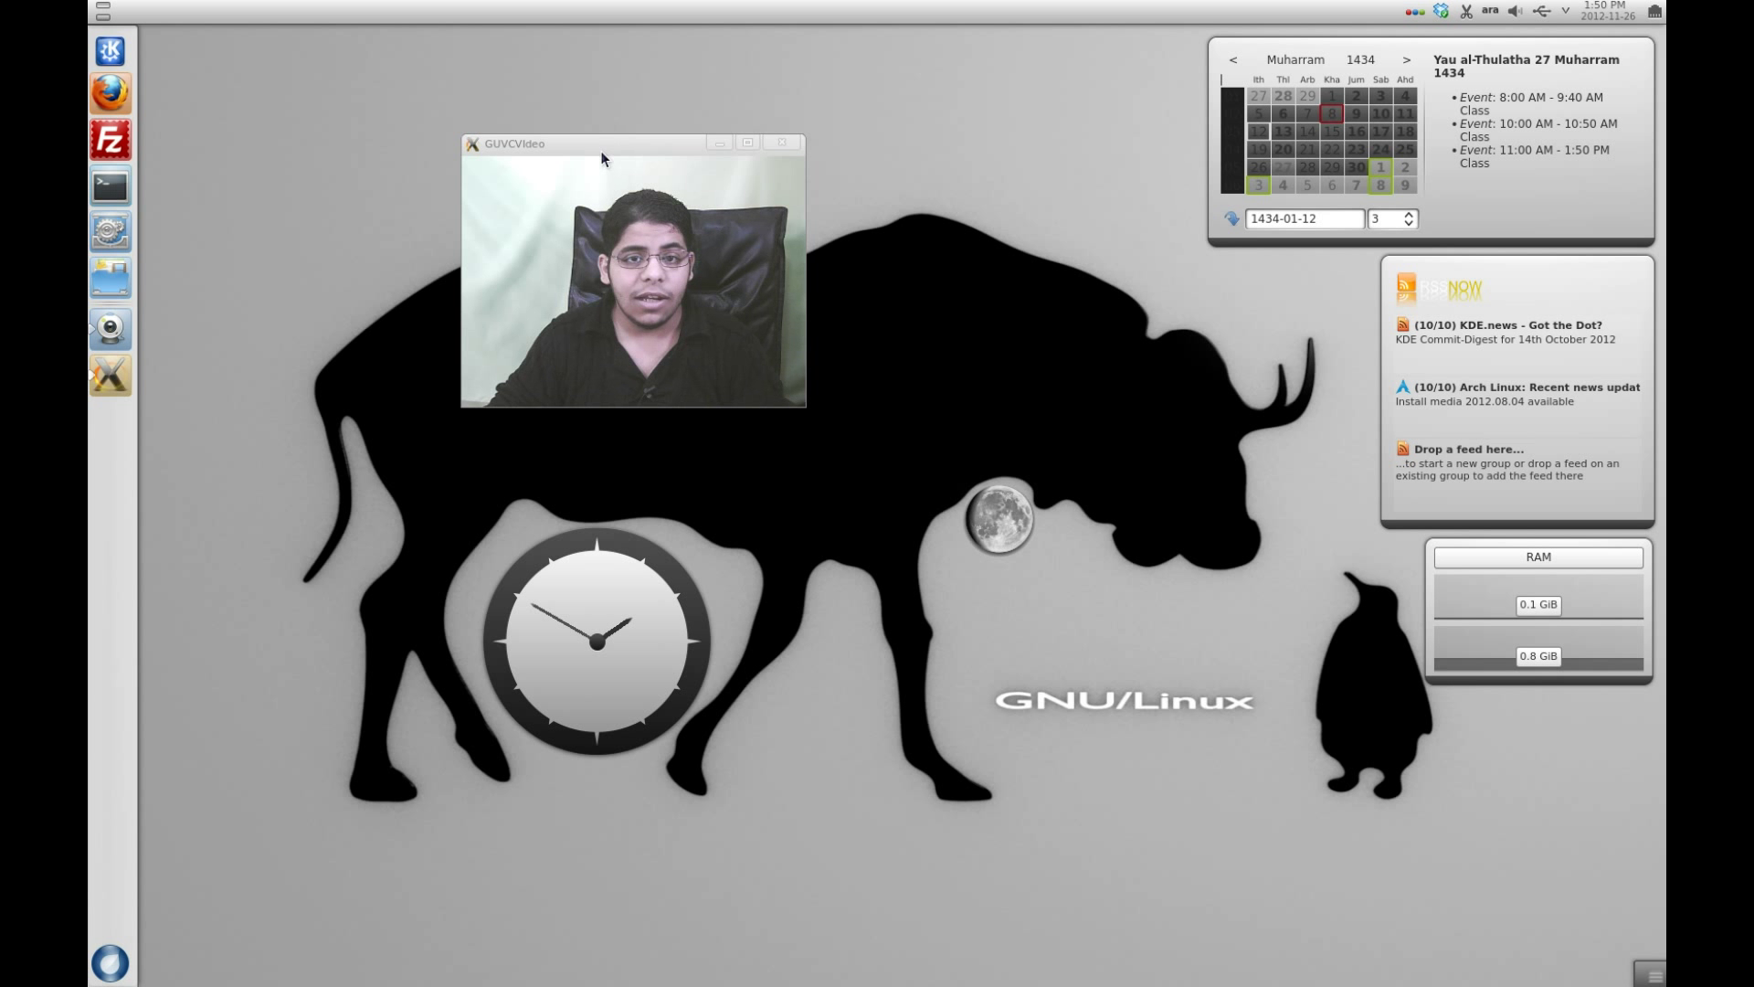
left_click_drag(601, 158, 1495, 67)
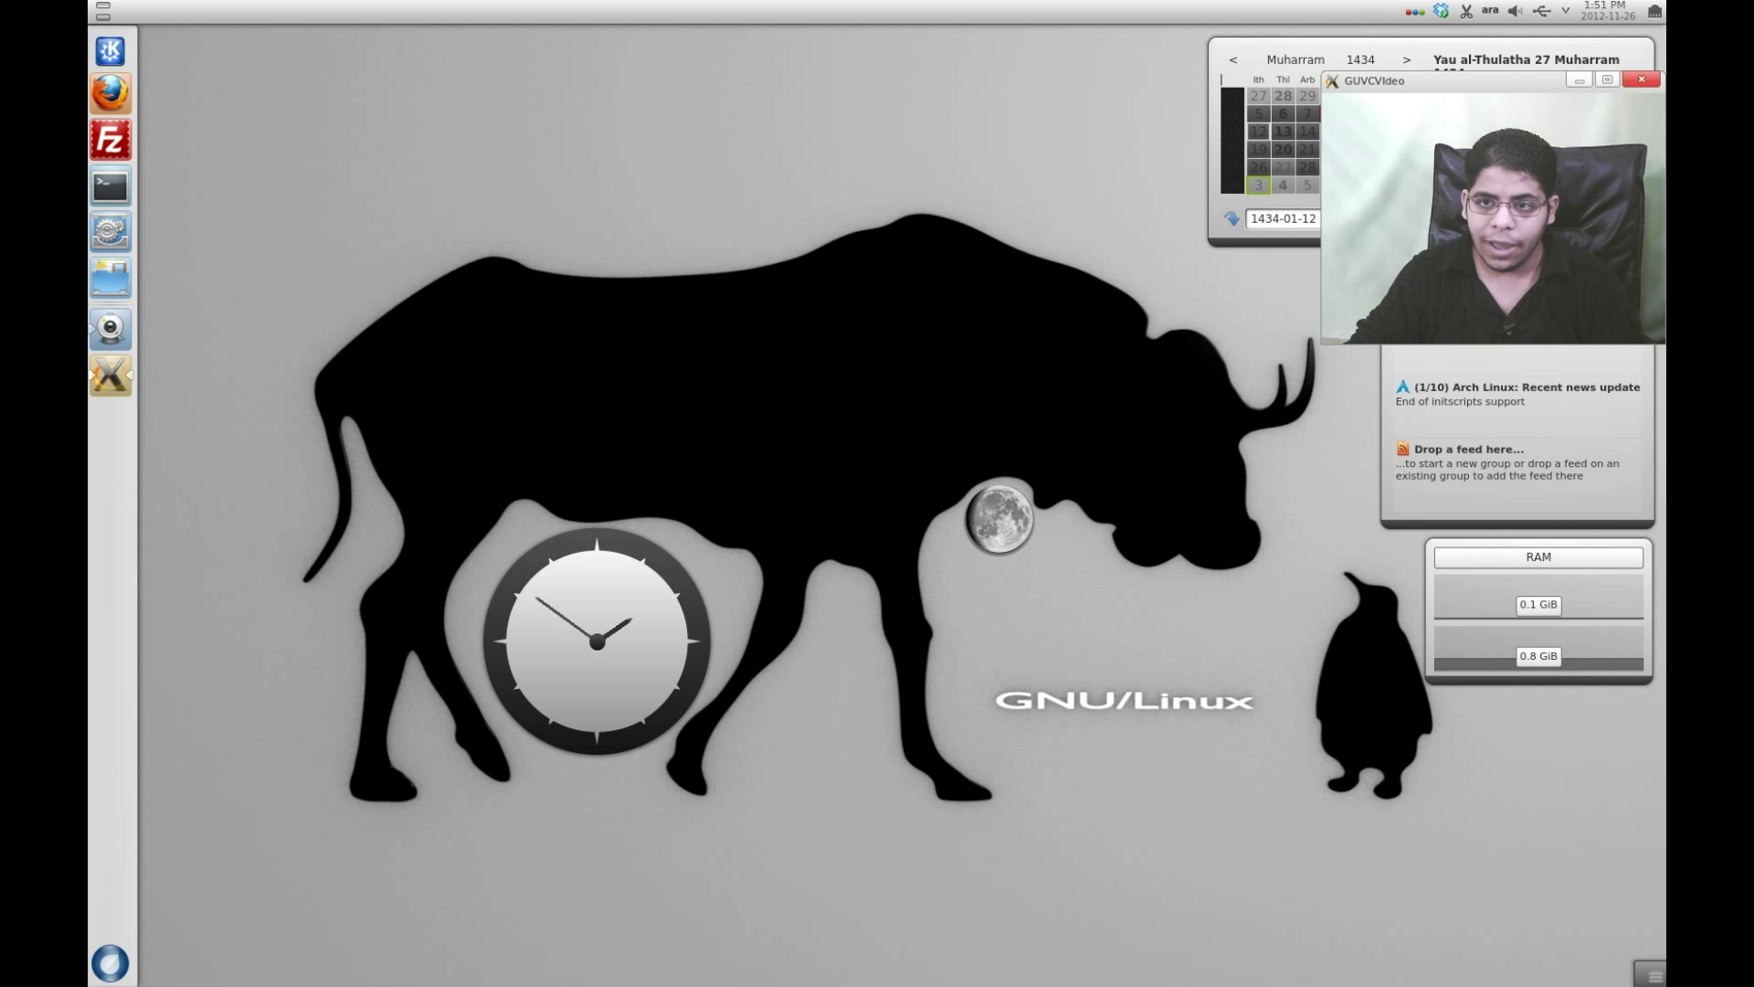
Step: Open System Settings, view the file location paths under Account Details and return to the overview
left_click(110, 237)
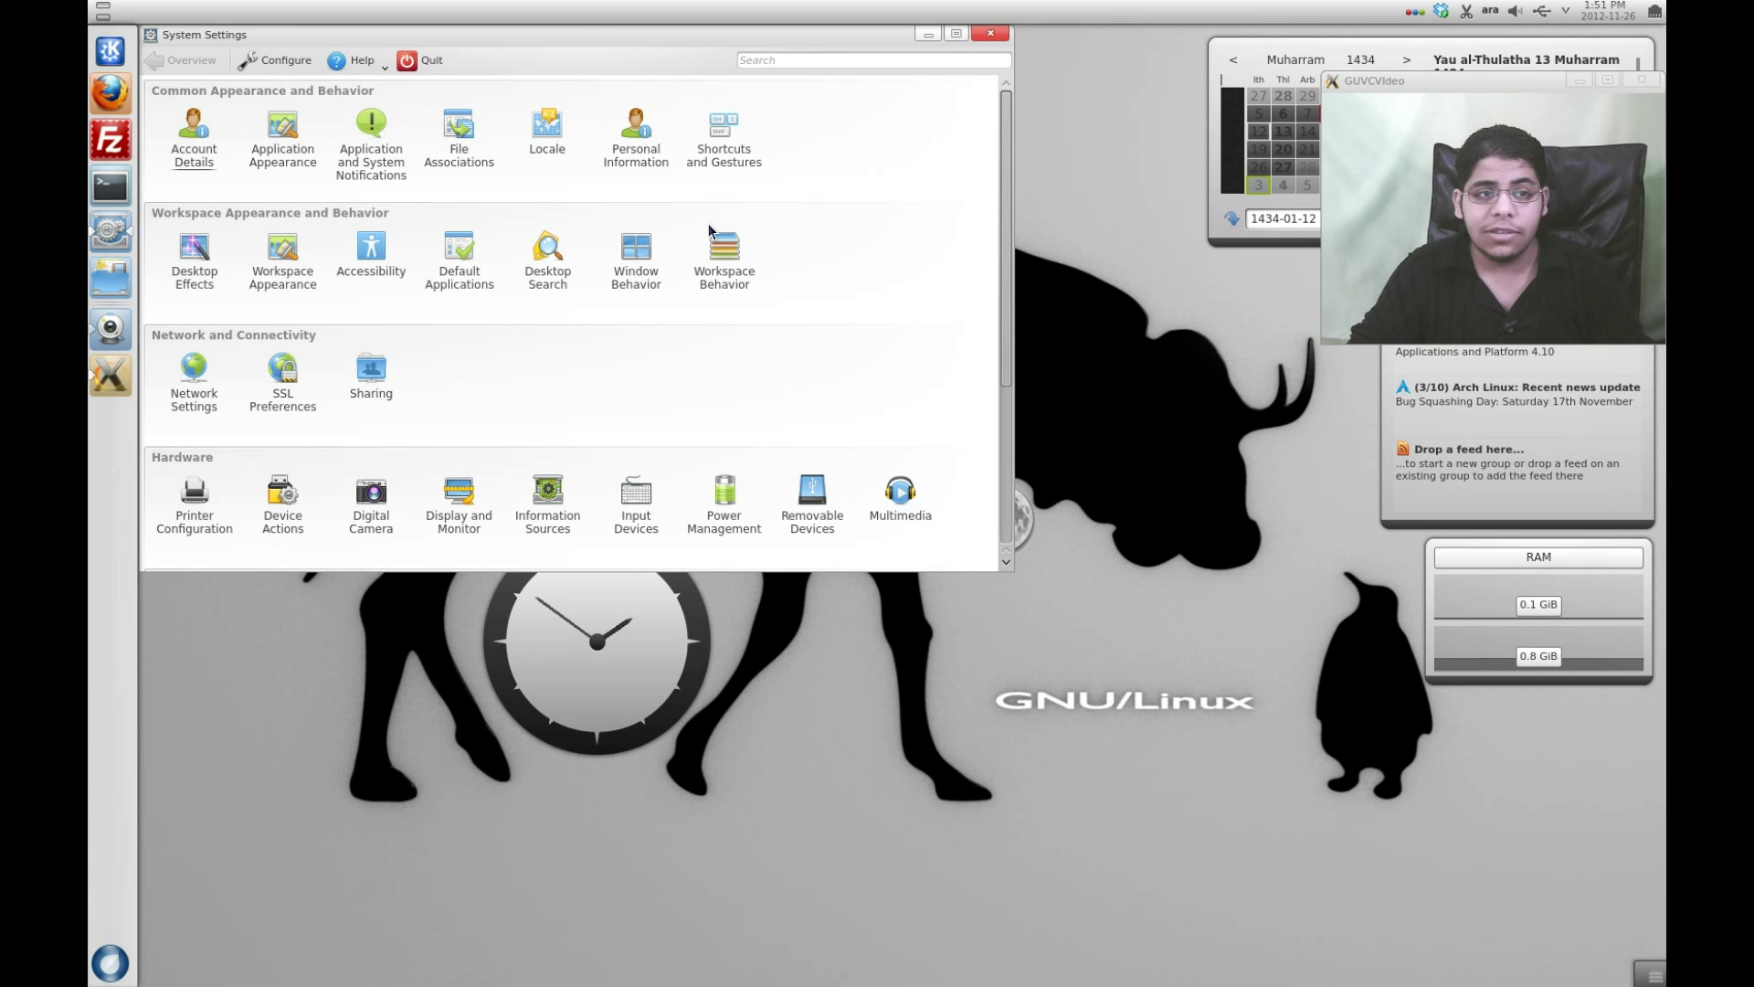
left_click(216, 168)
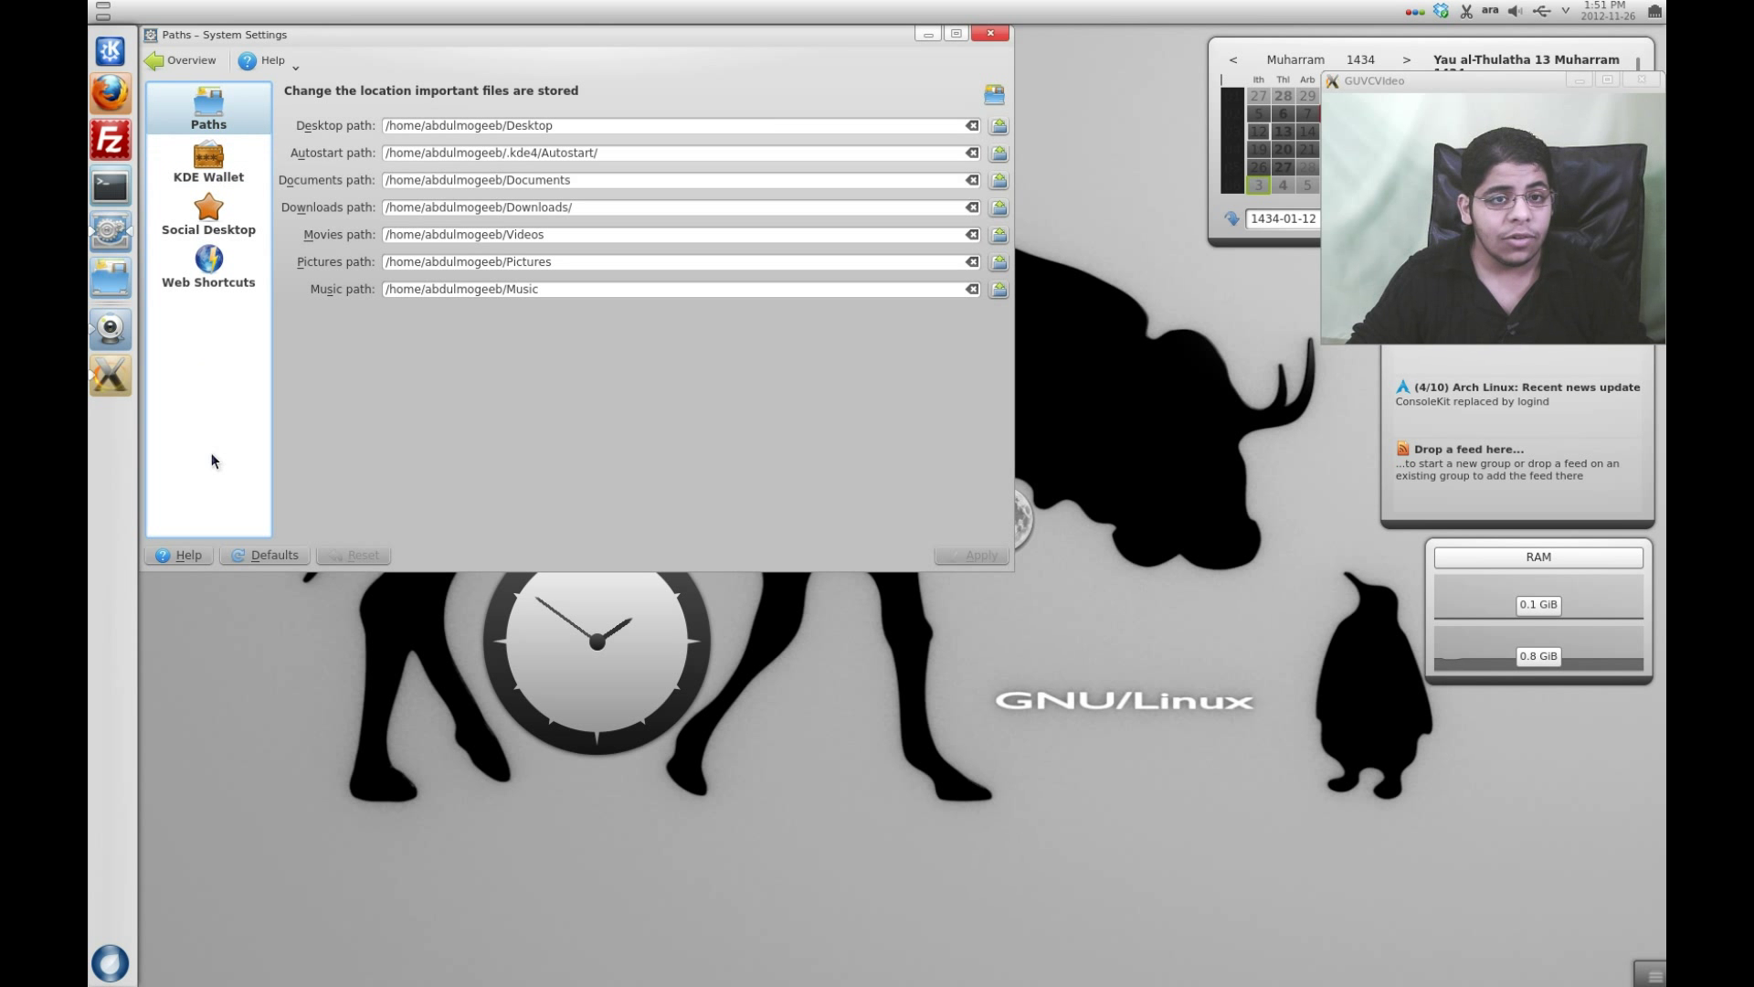
left_click(193, 60)
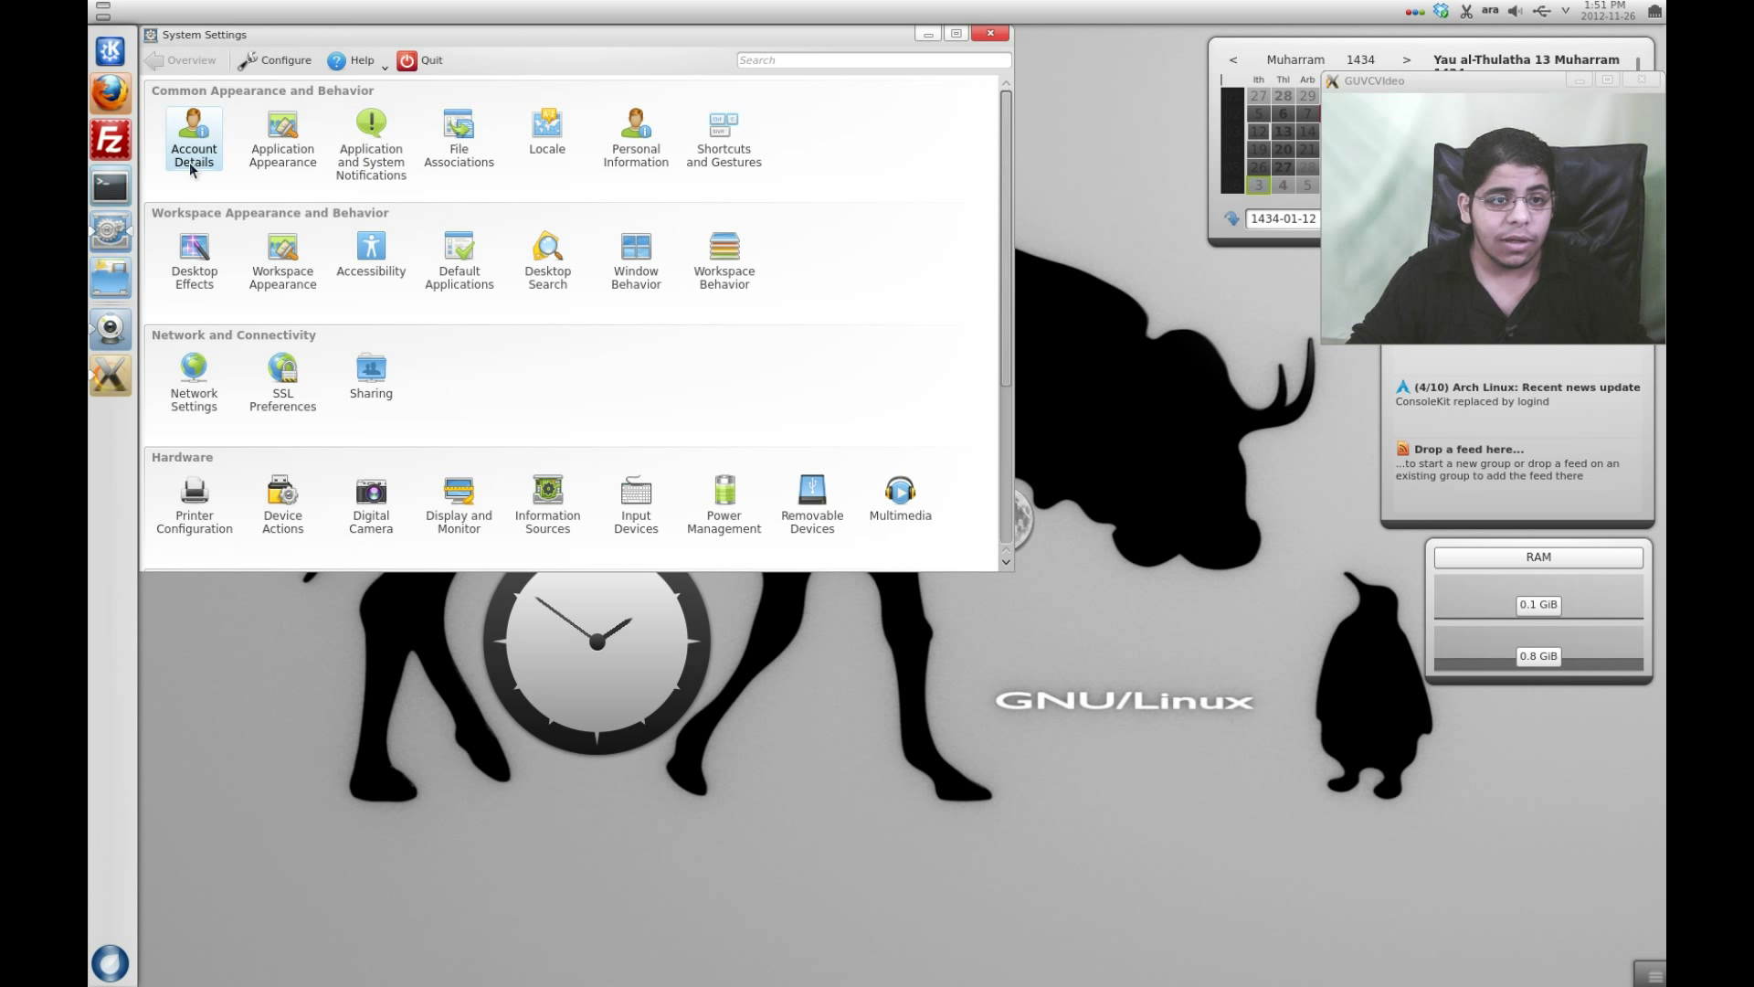
Step: View the Style and Colors pages of Application Appearance and return to the overview
left_click(294, 142)
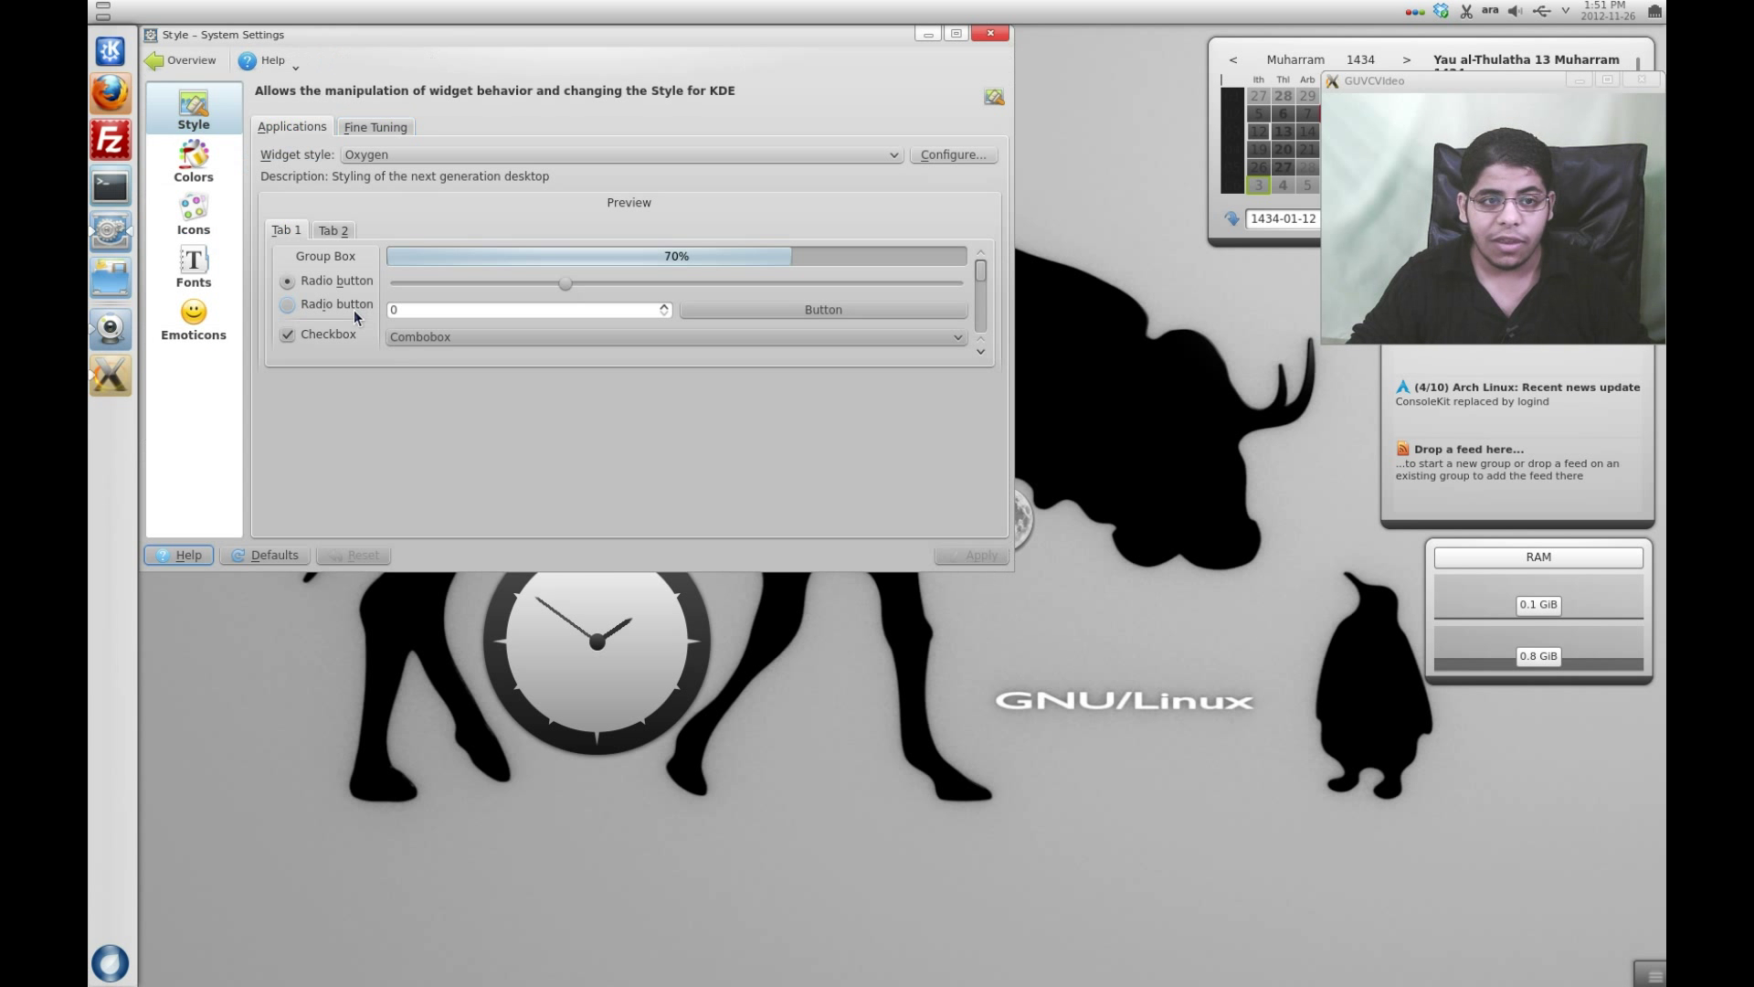
left_click(215, 167)
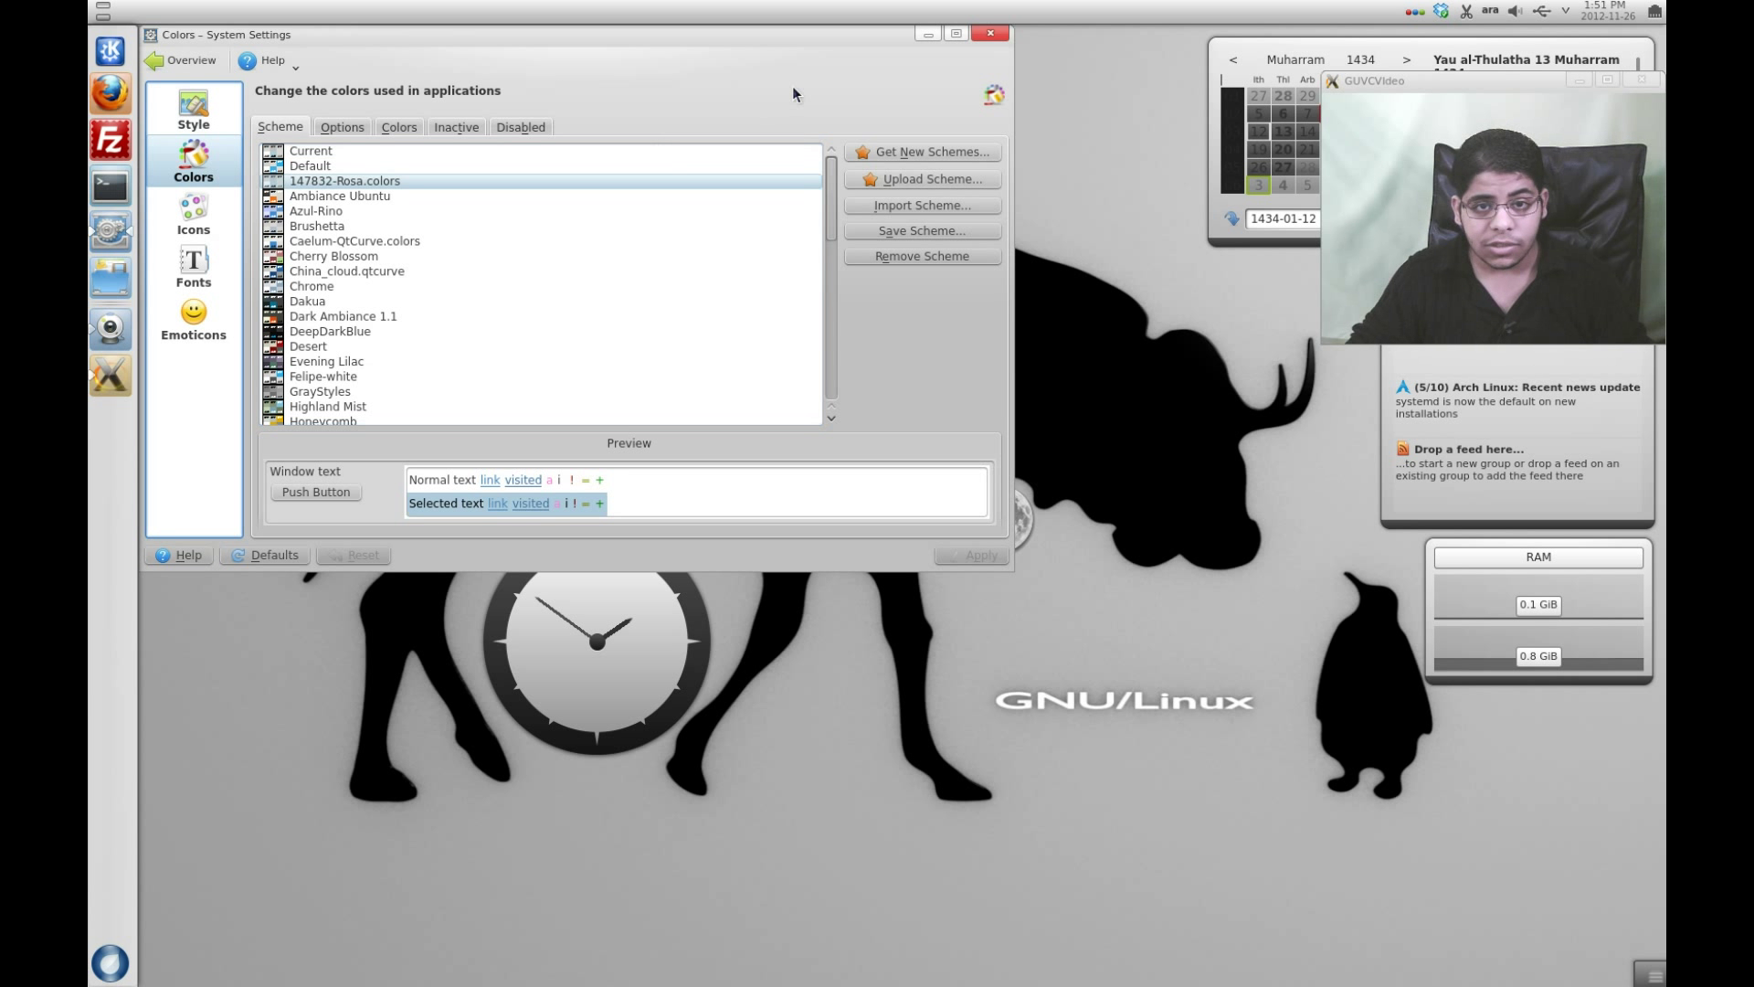
left_click(190, 61)
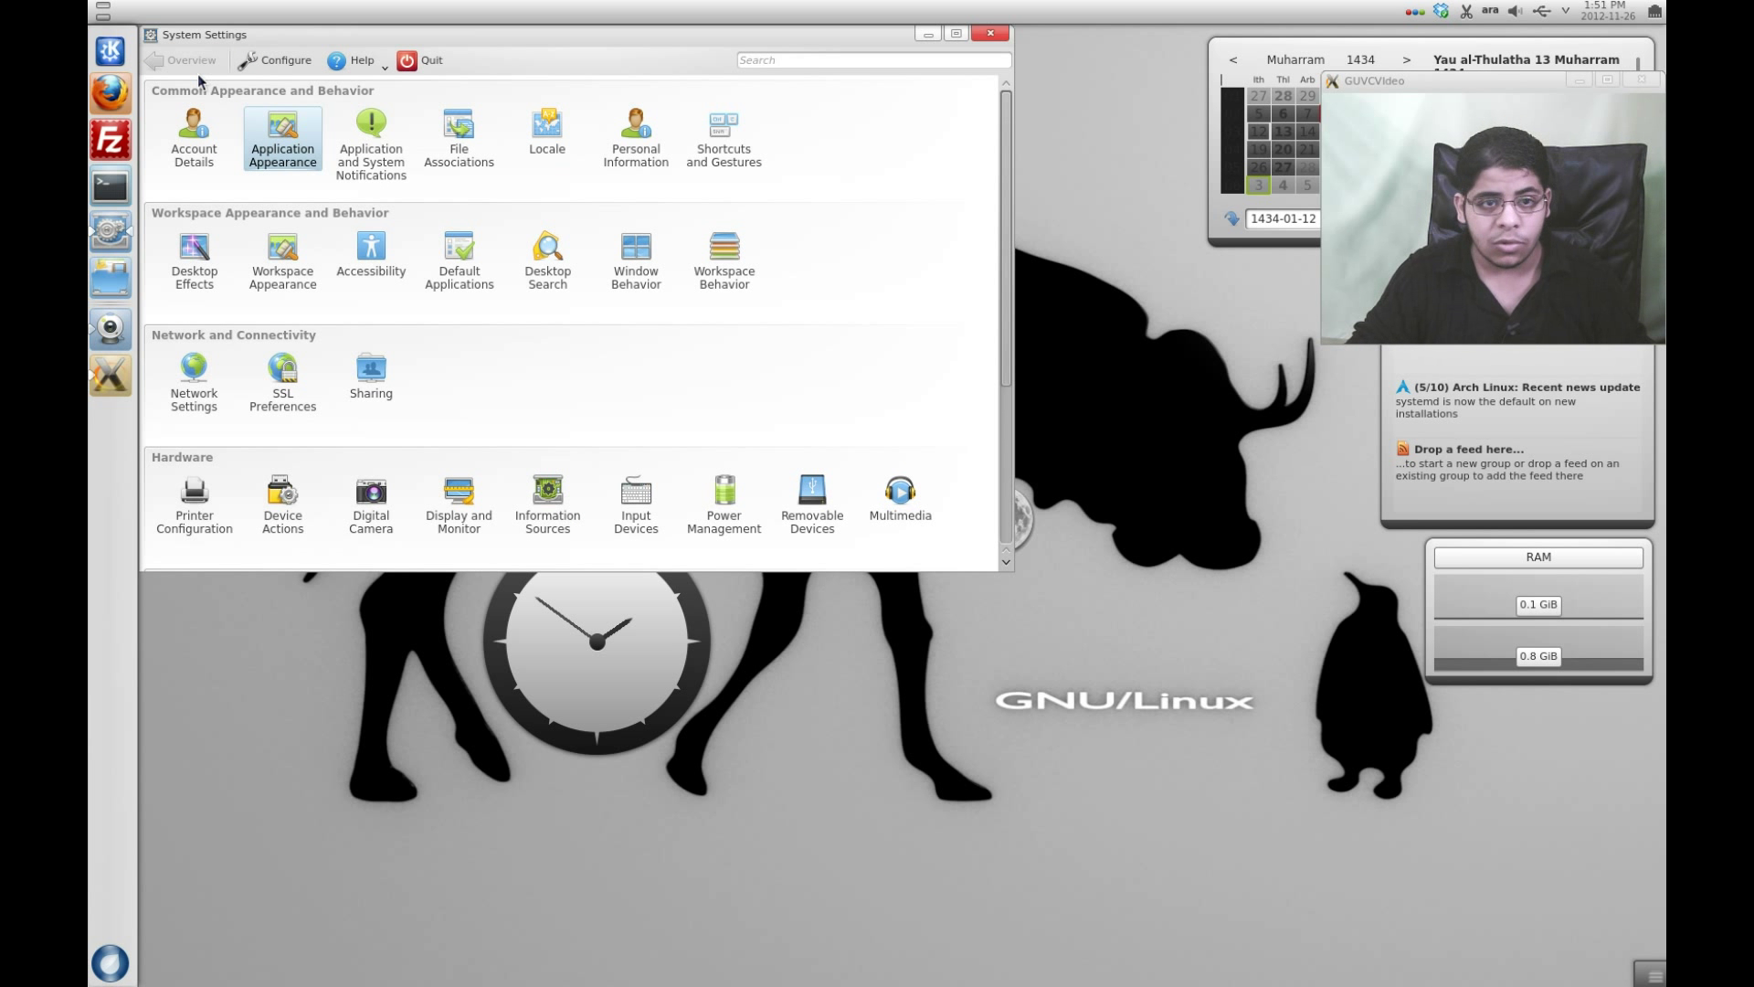
Step: Set the deKorator window decoration's theme to Aero Glass in the Workspace Appearance settings
left_click(309, 279)
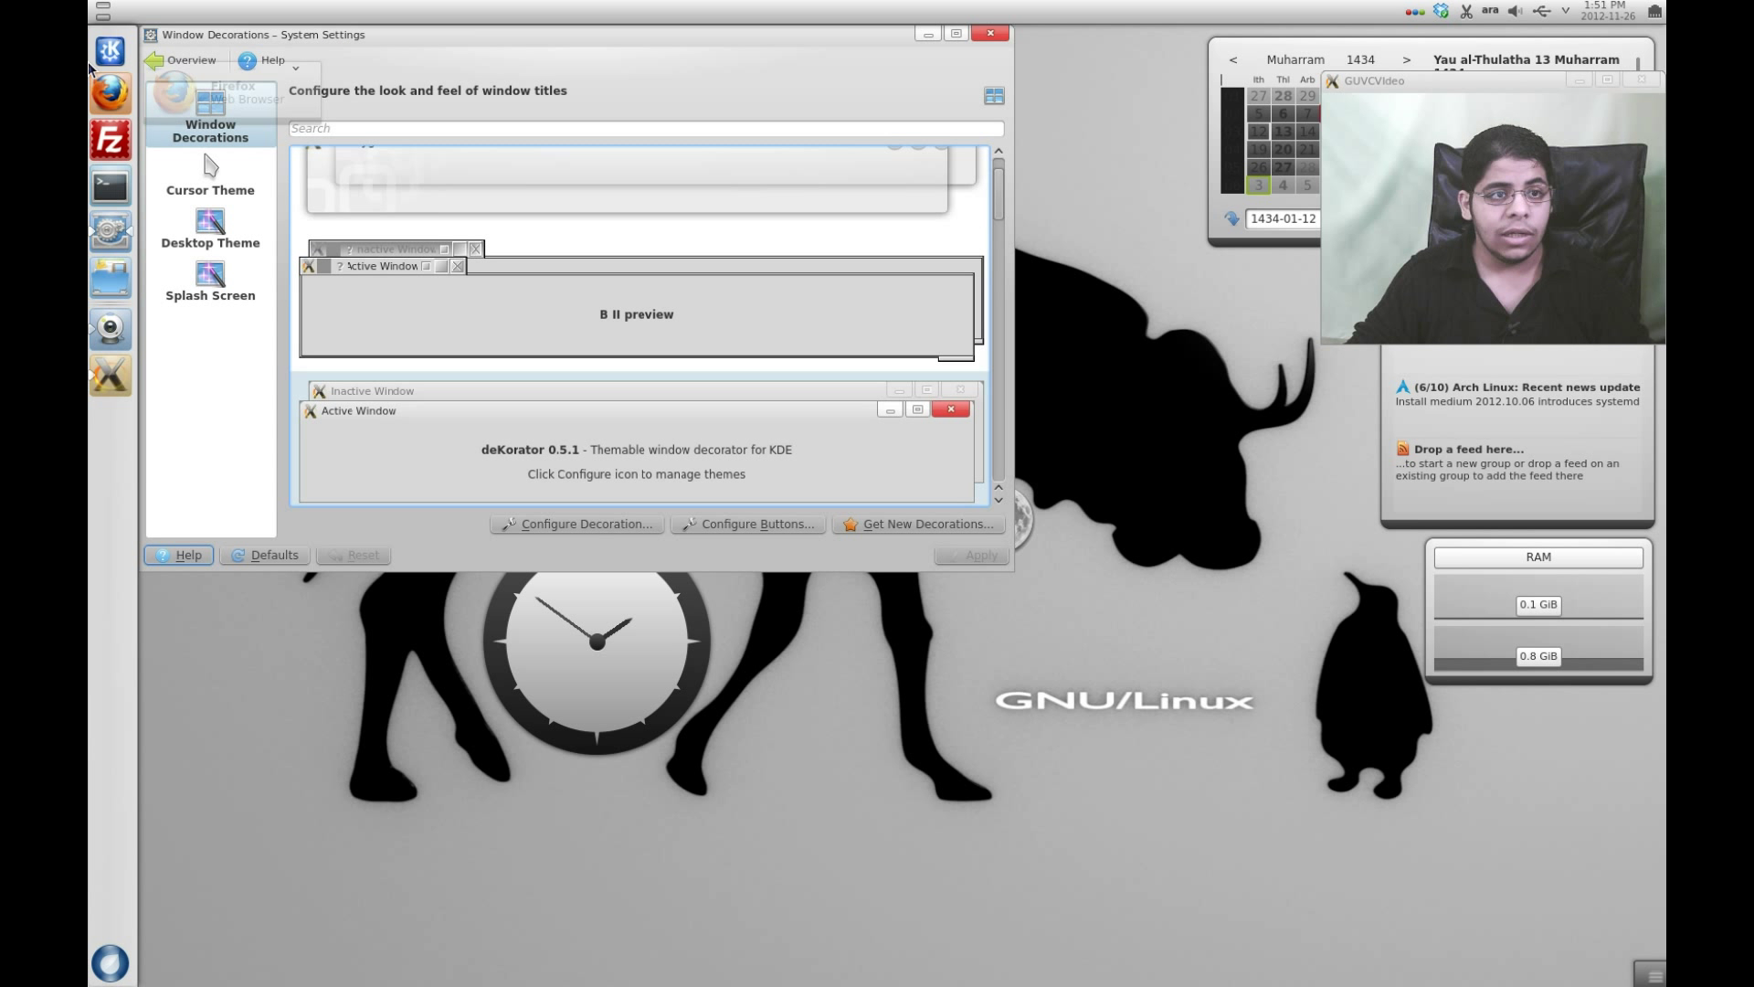
scroll(498, 457, "down", 1)
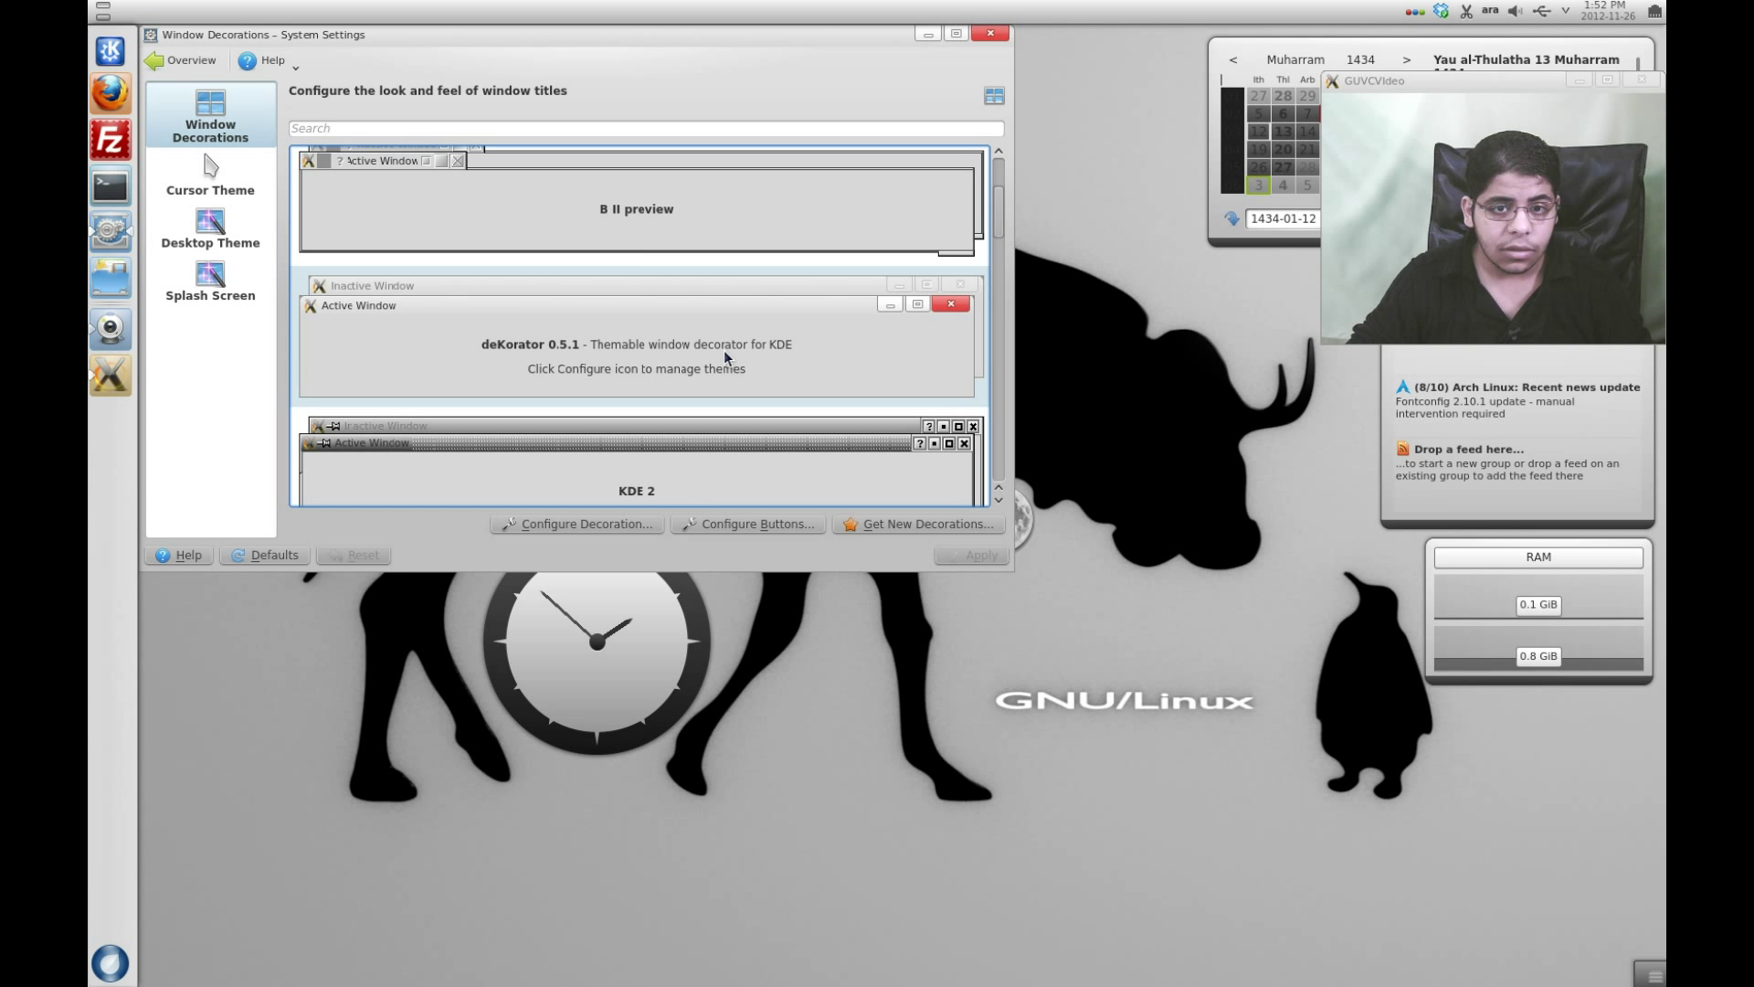
left_click(629, 524)
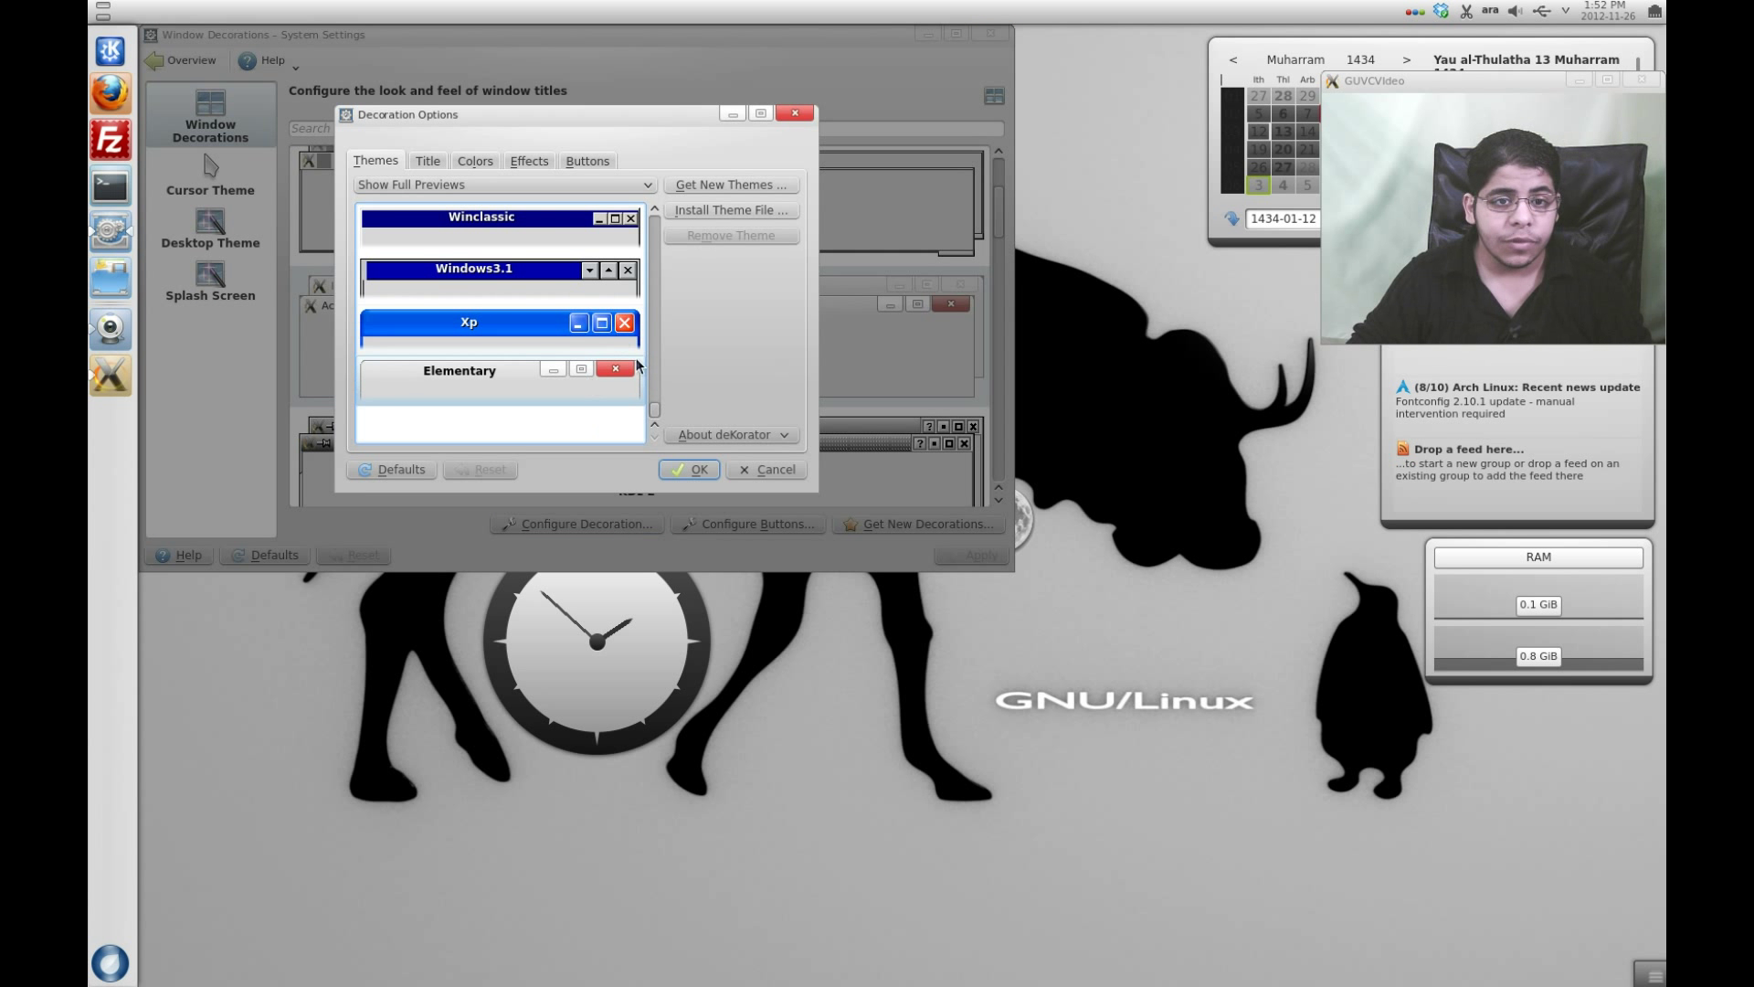
left_click_drag(655, 416, 654, 219)
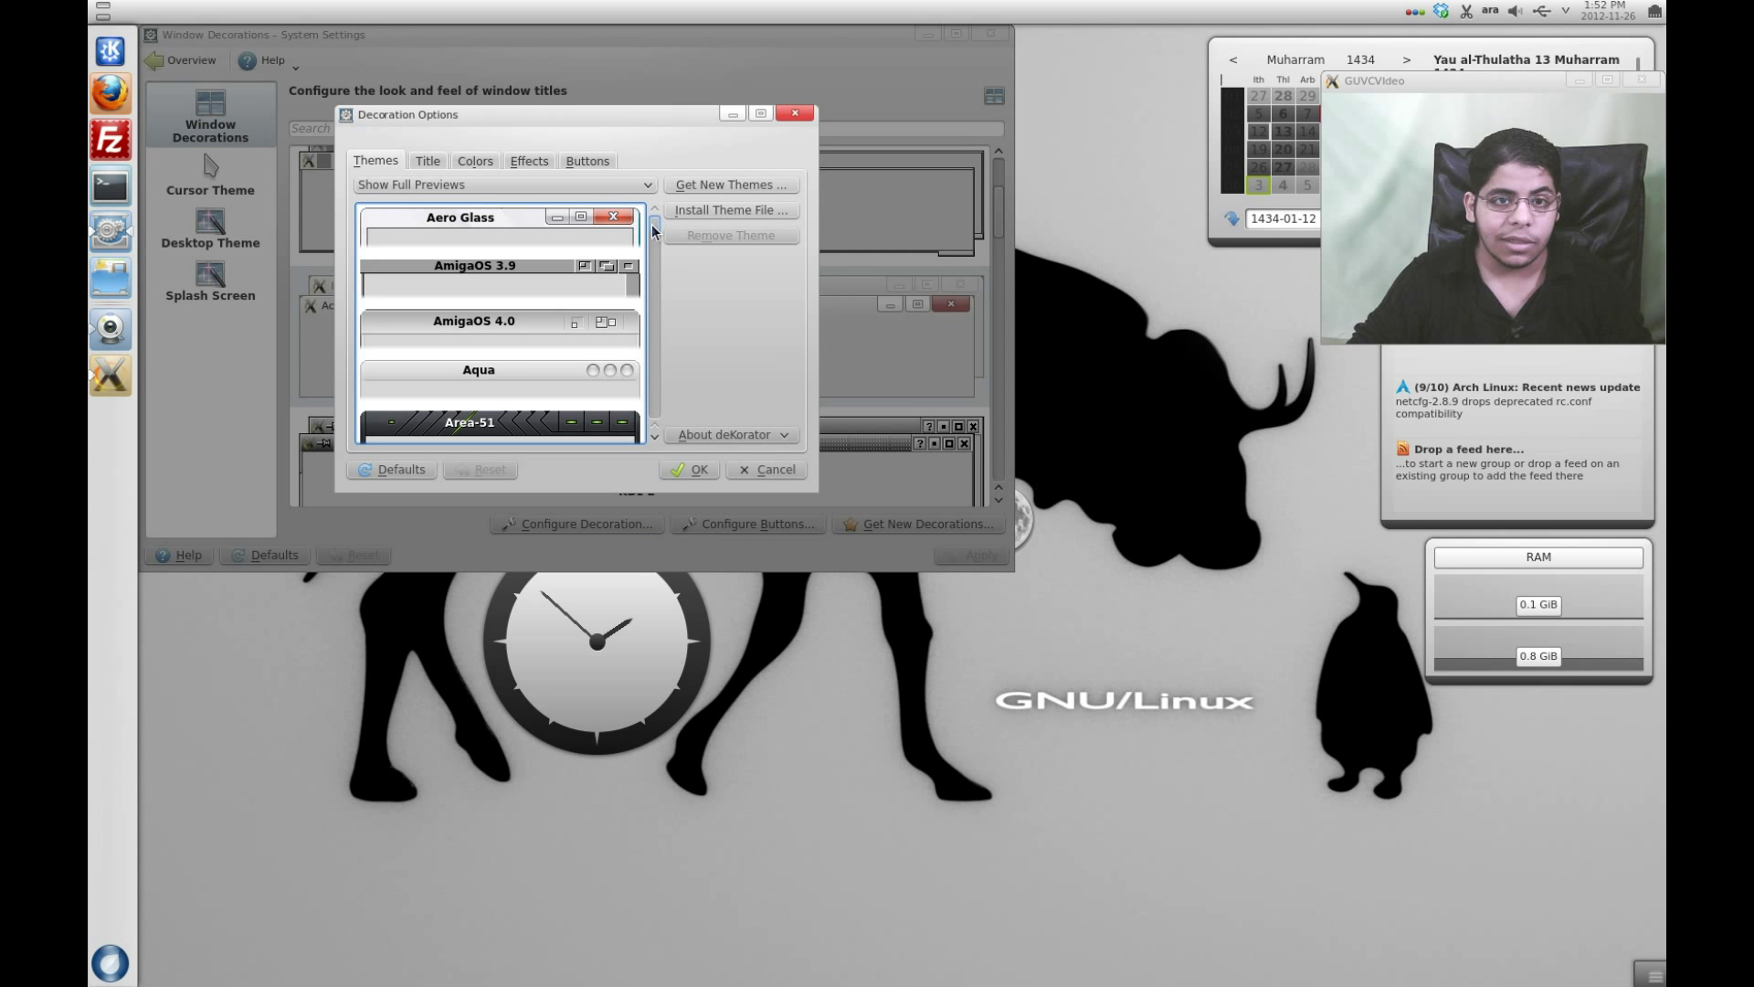
left_click(585, 225)
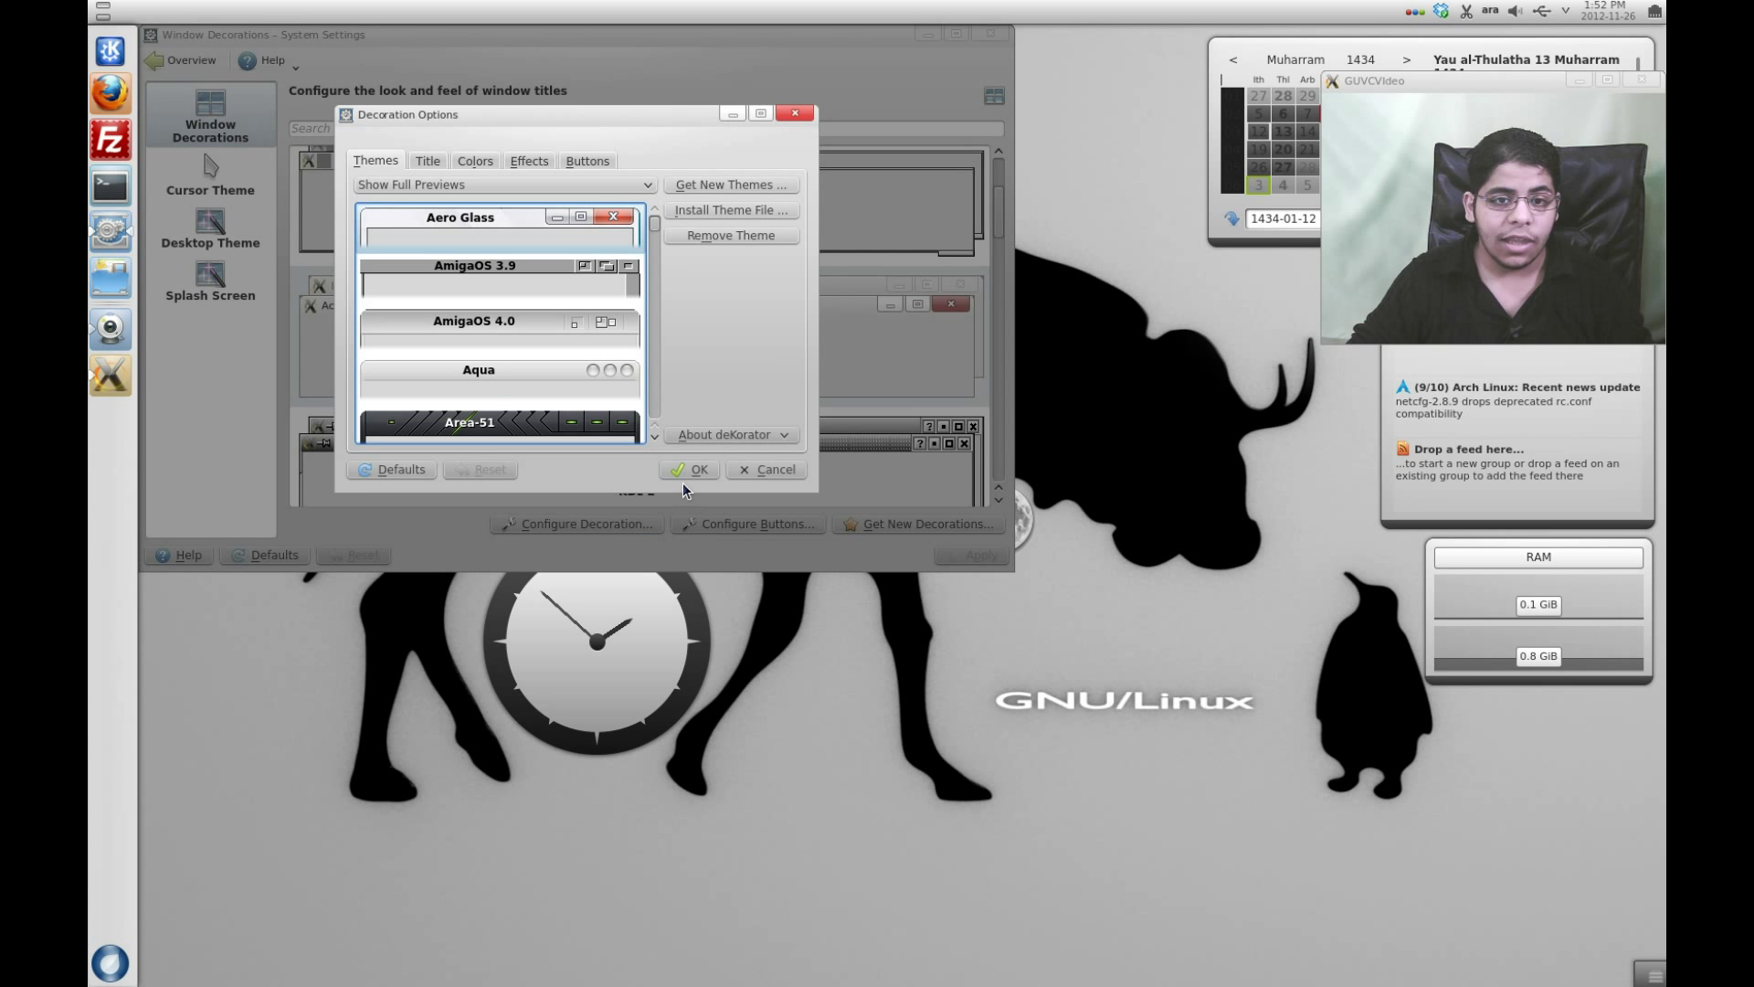
left_click(684, 464)
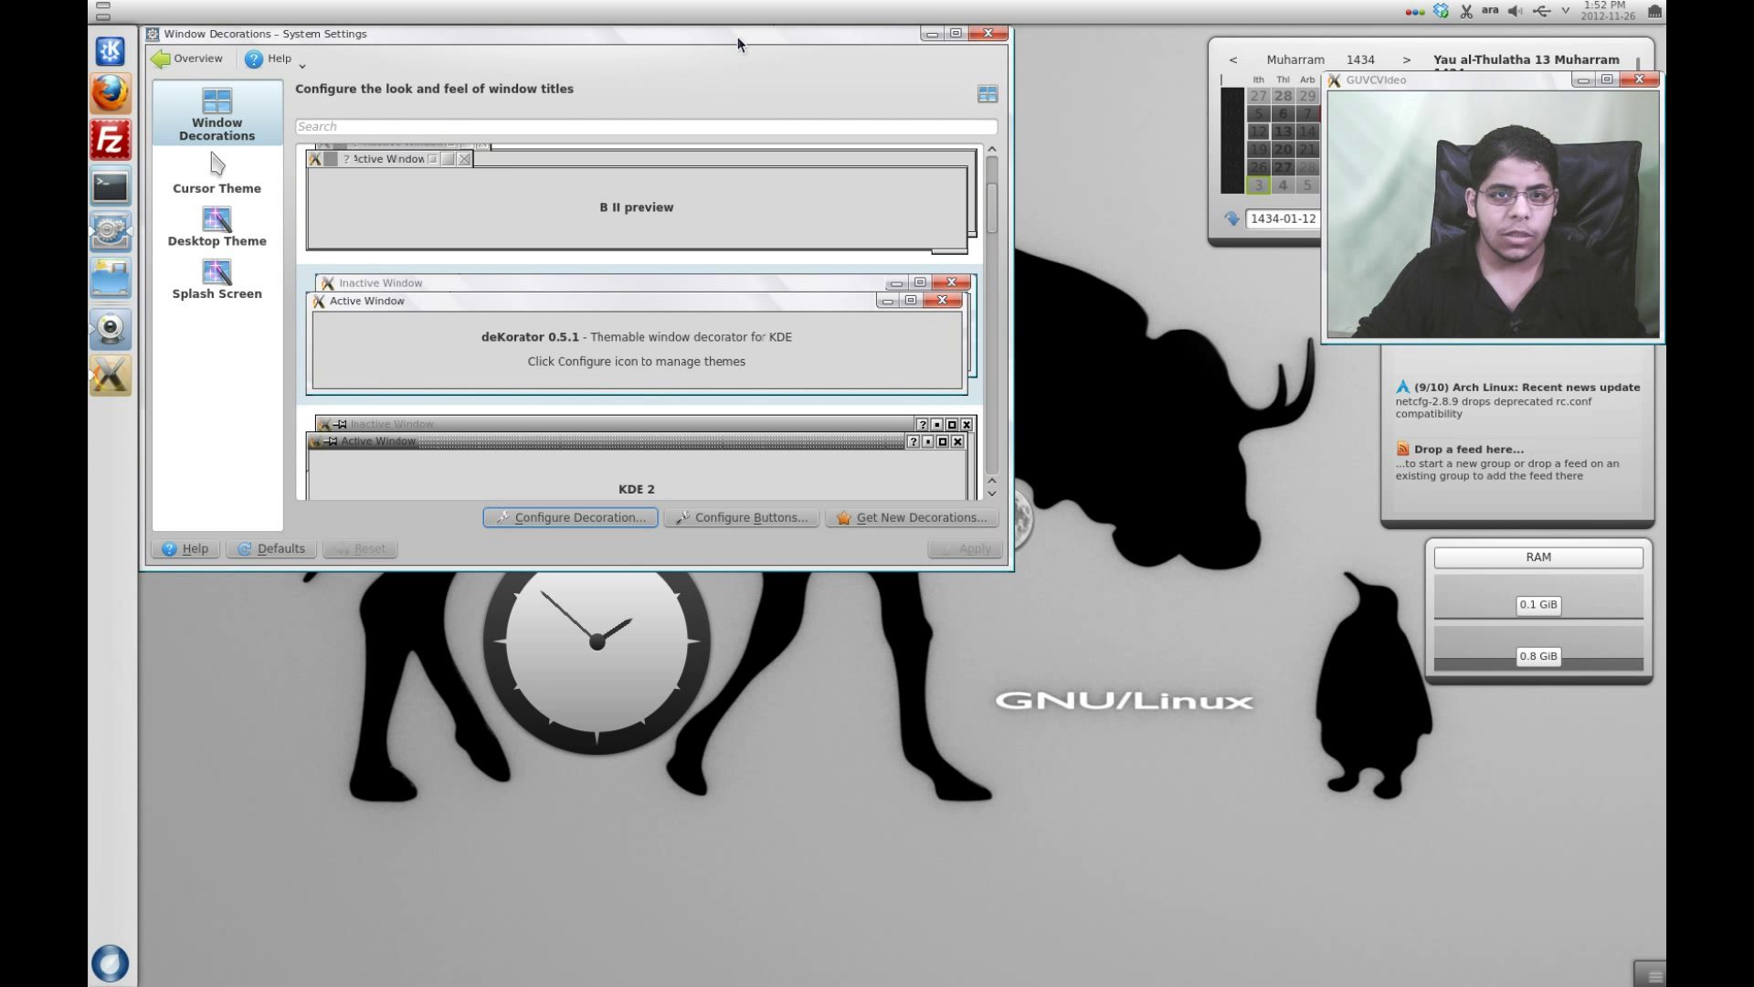
Step: Browse the remaining window decoration styles through Quartz, Redmond and Web, and return to the settings overview
left_click_drag(737, 38, 750, 62)
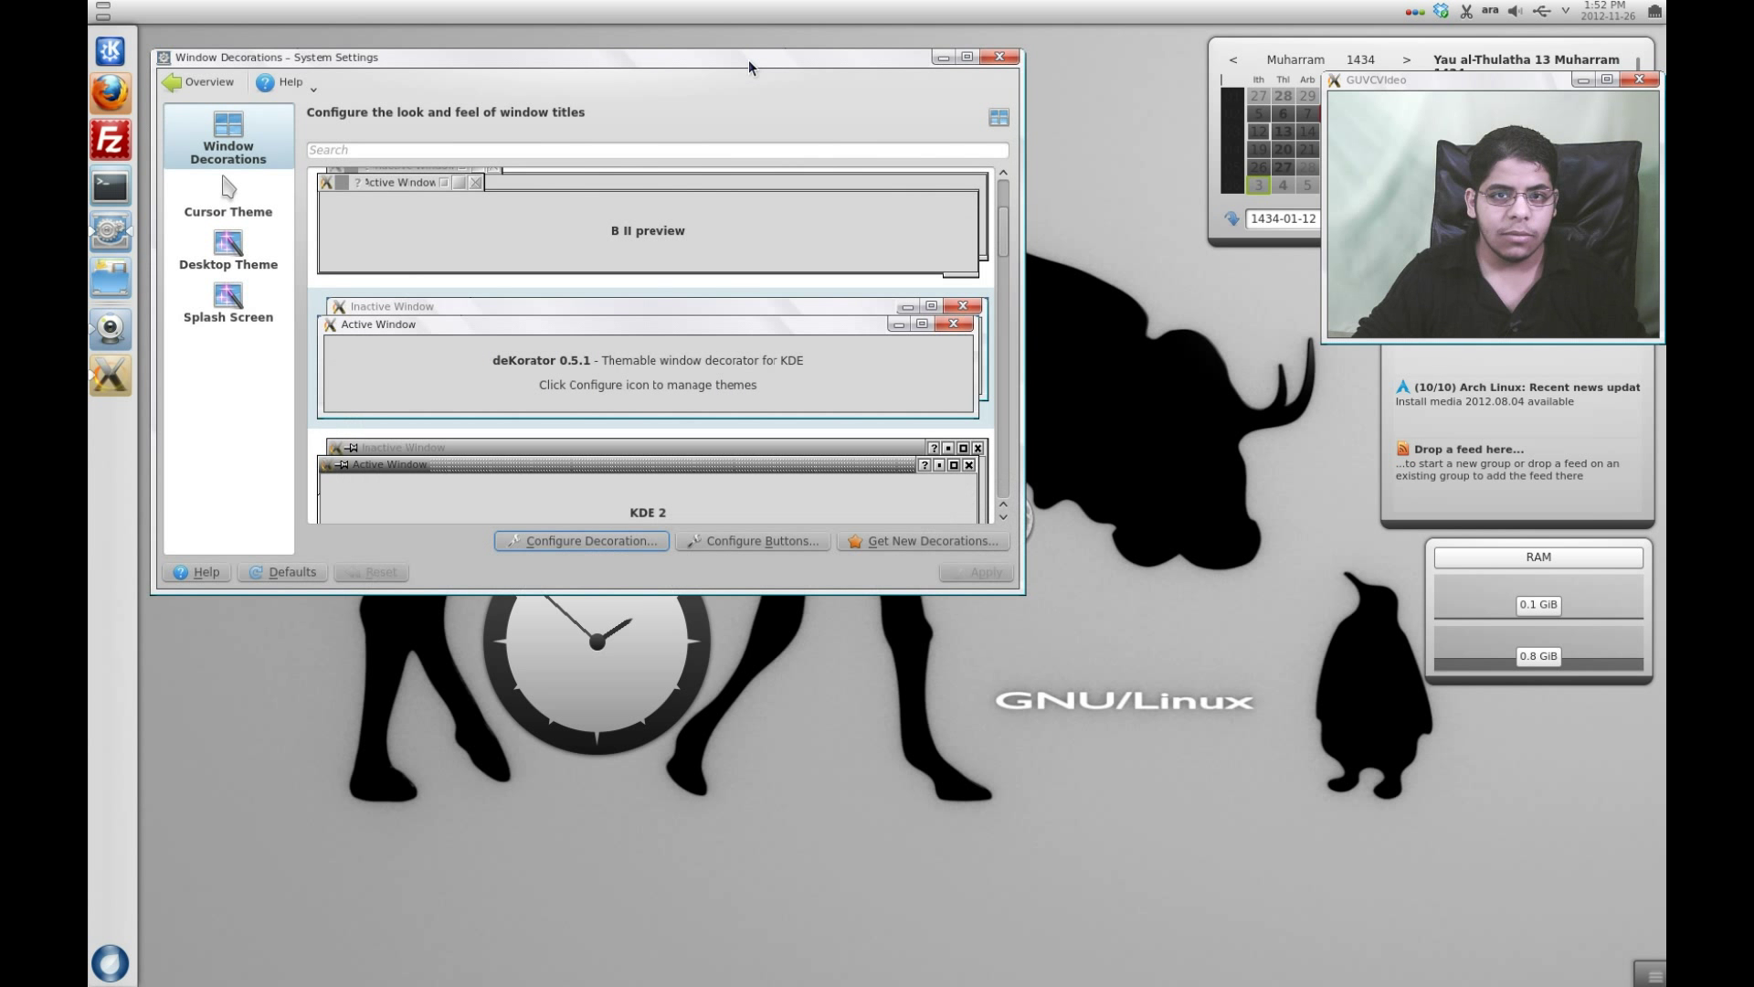
scroll(703, 391, "down", 2)
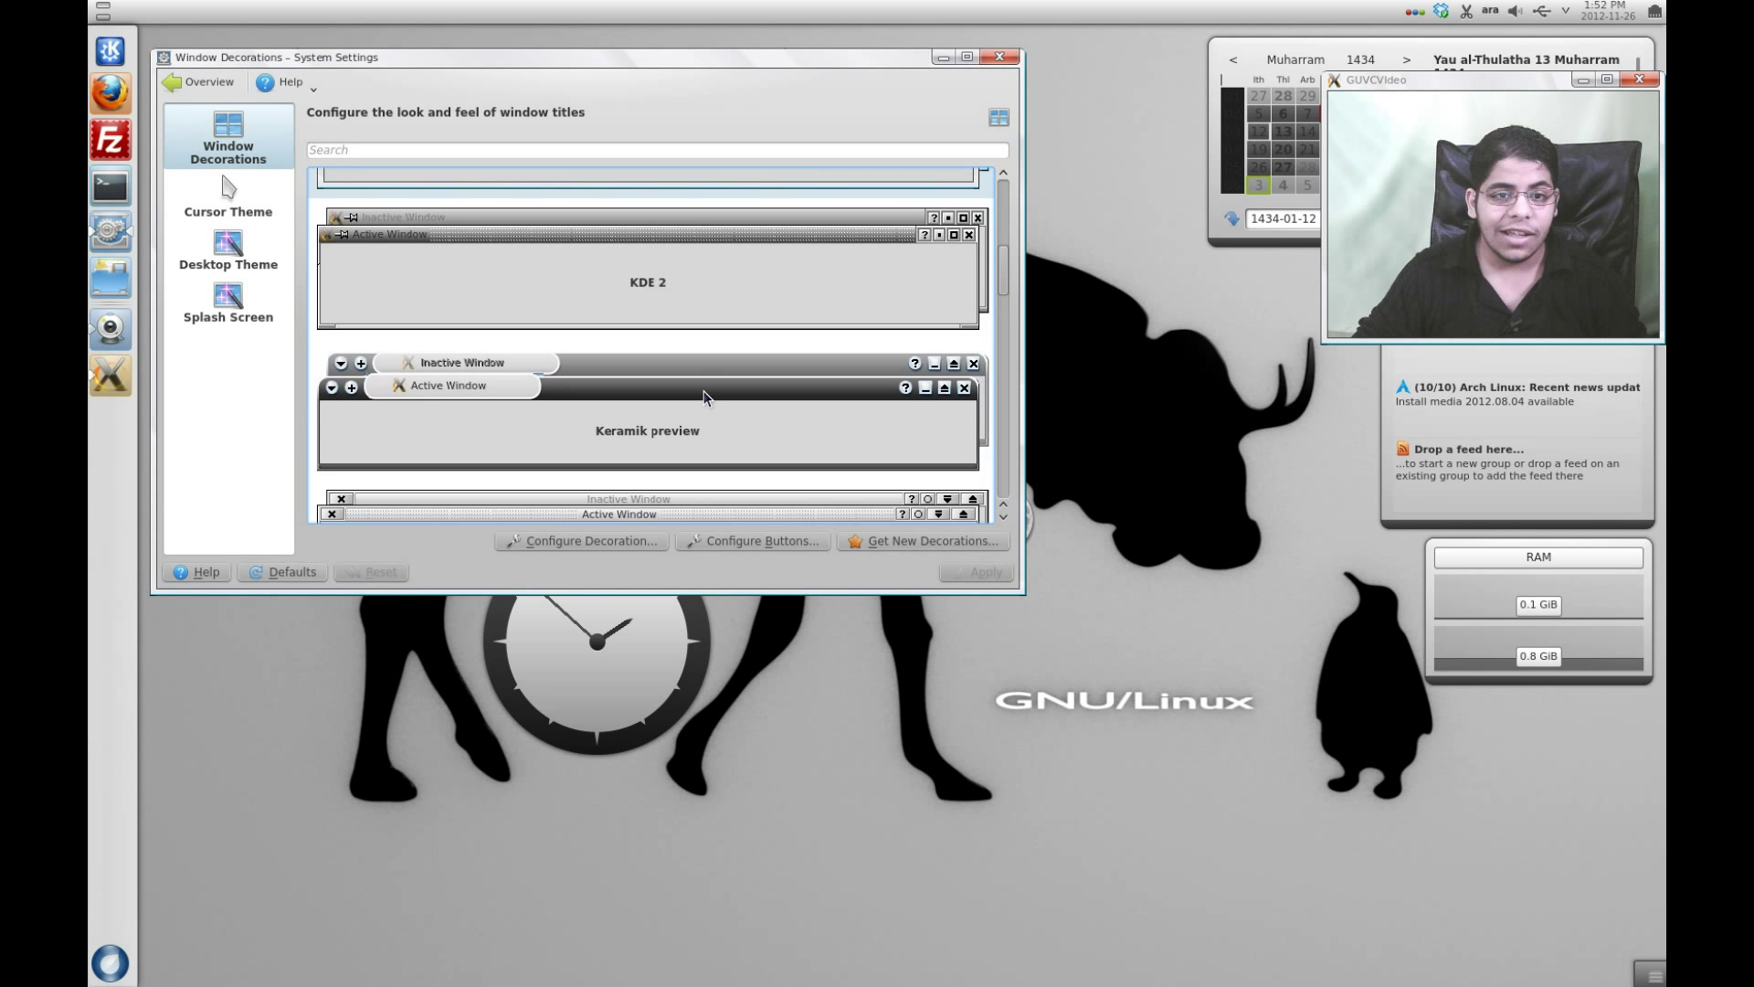
scroll(703, 395, "down", 6)
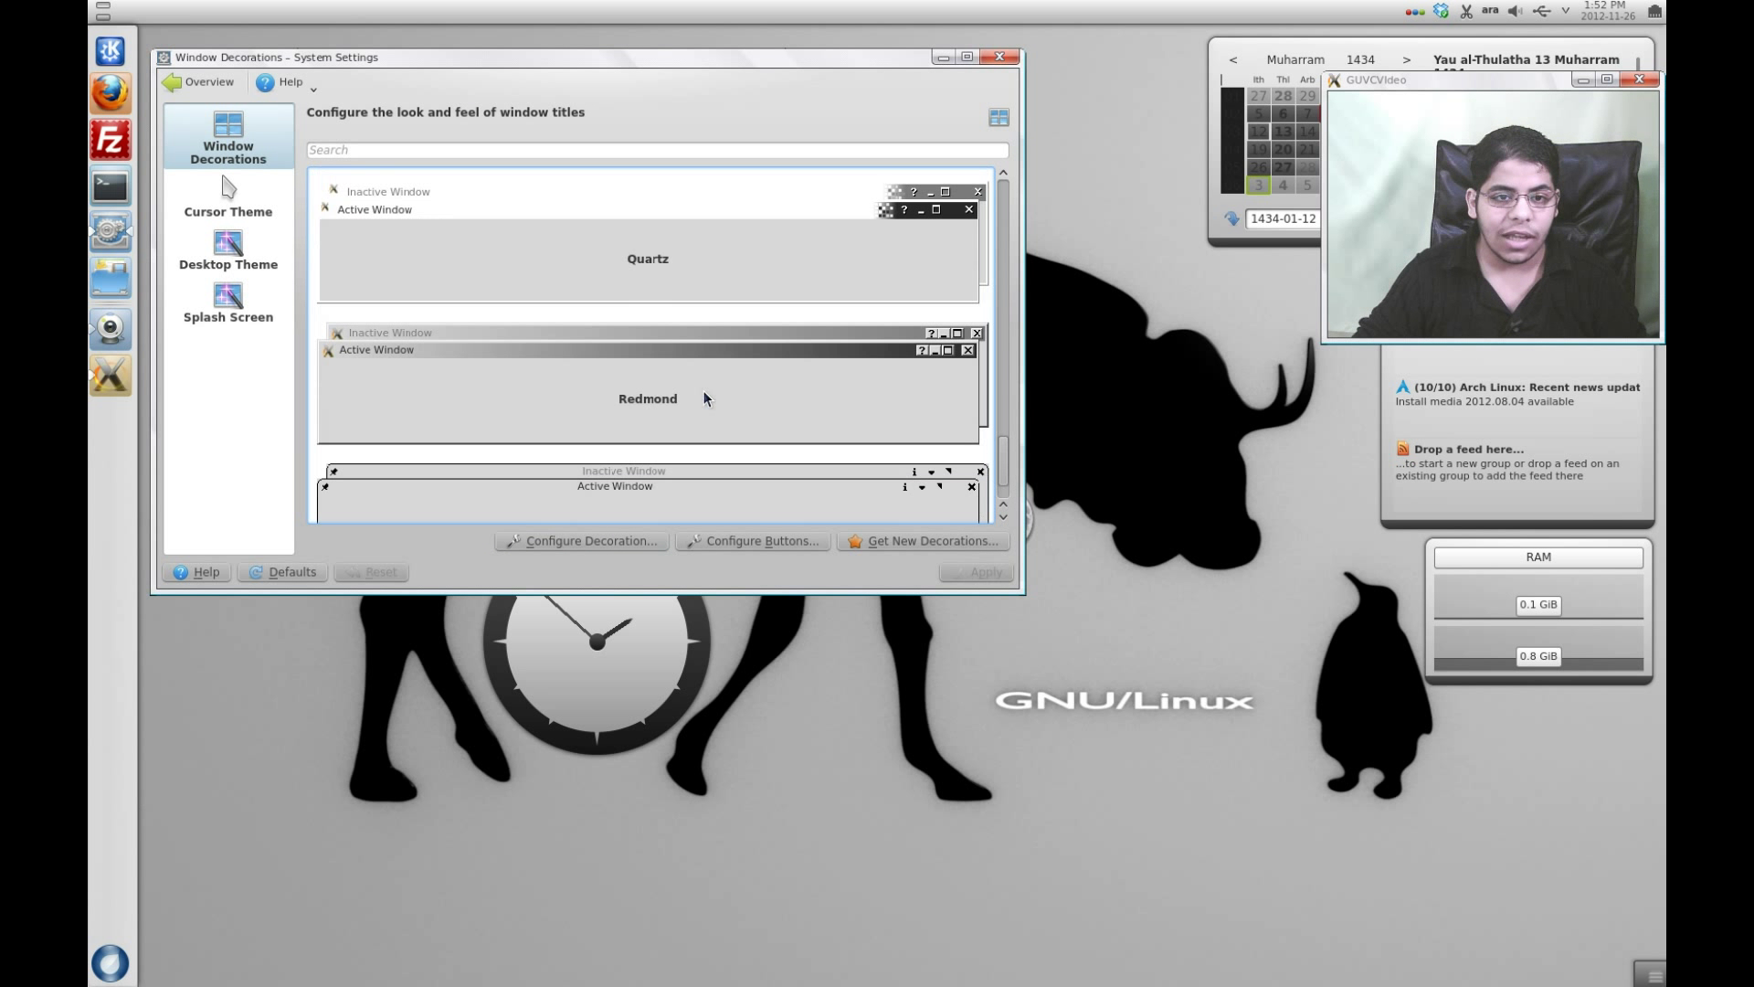
scroll(704, 398, "up", 2)
scroll(704, 399, "down", 3)
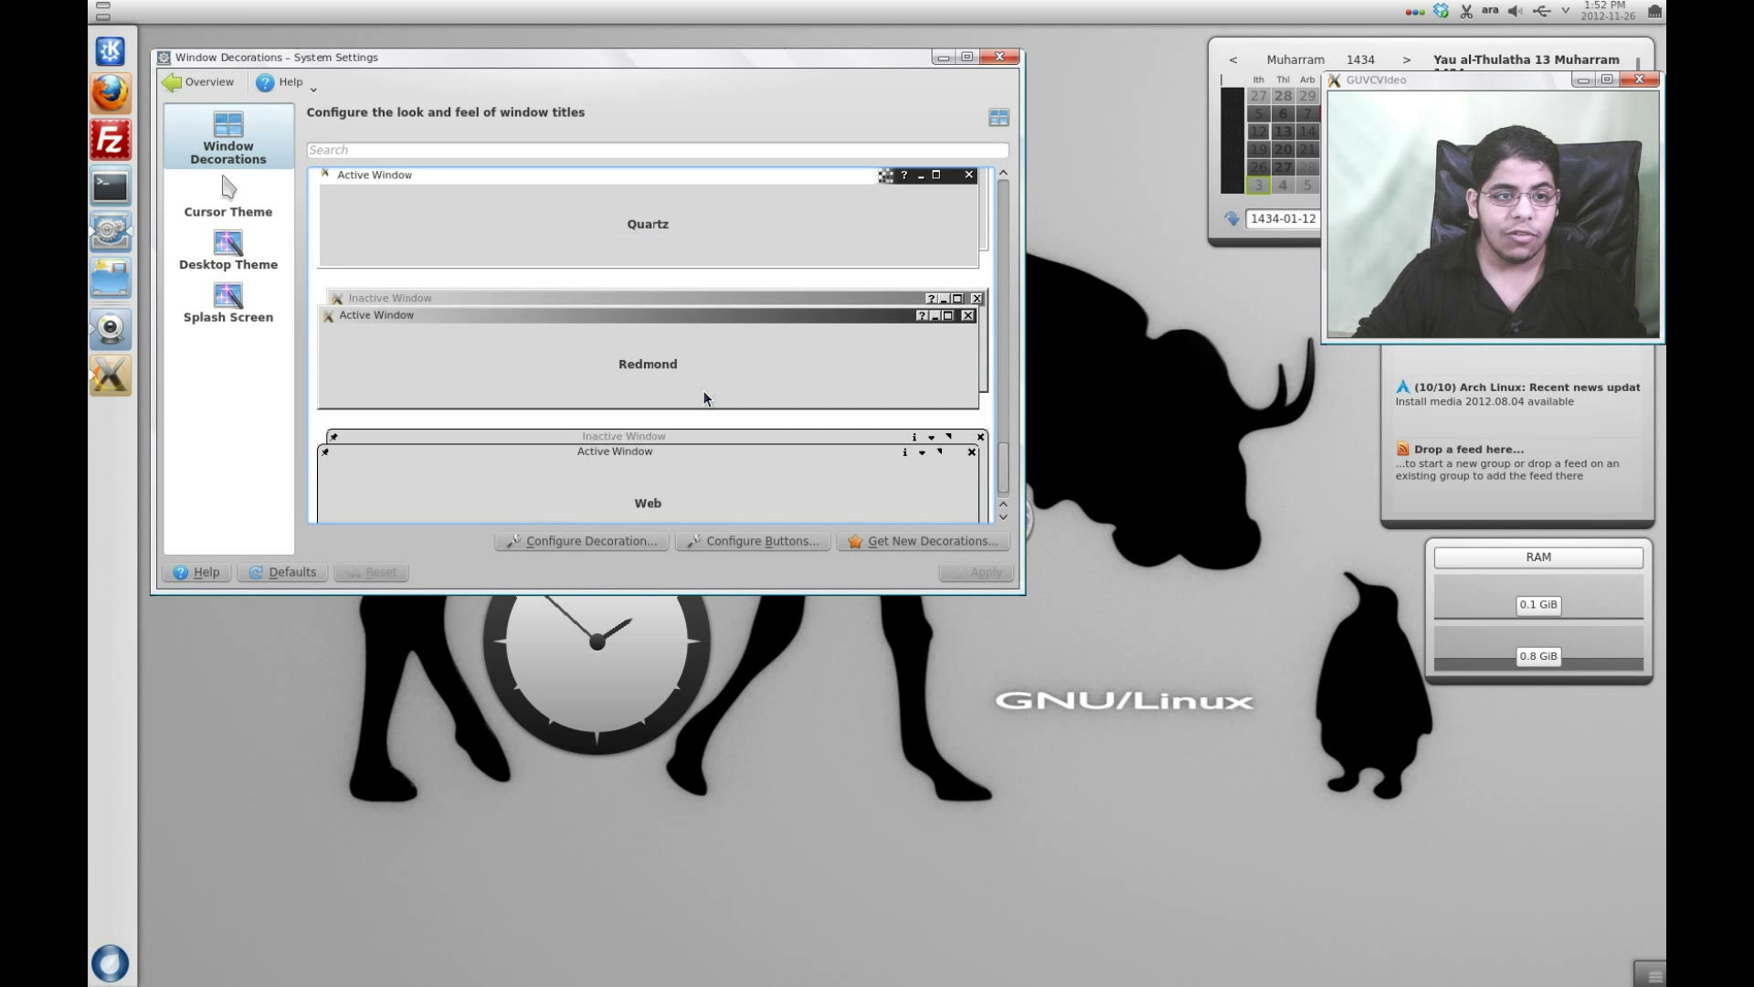
scroll(704, 391, "down", 1)
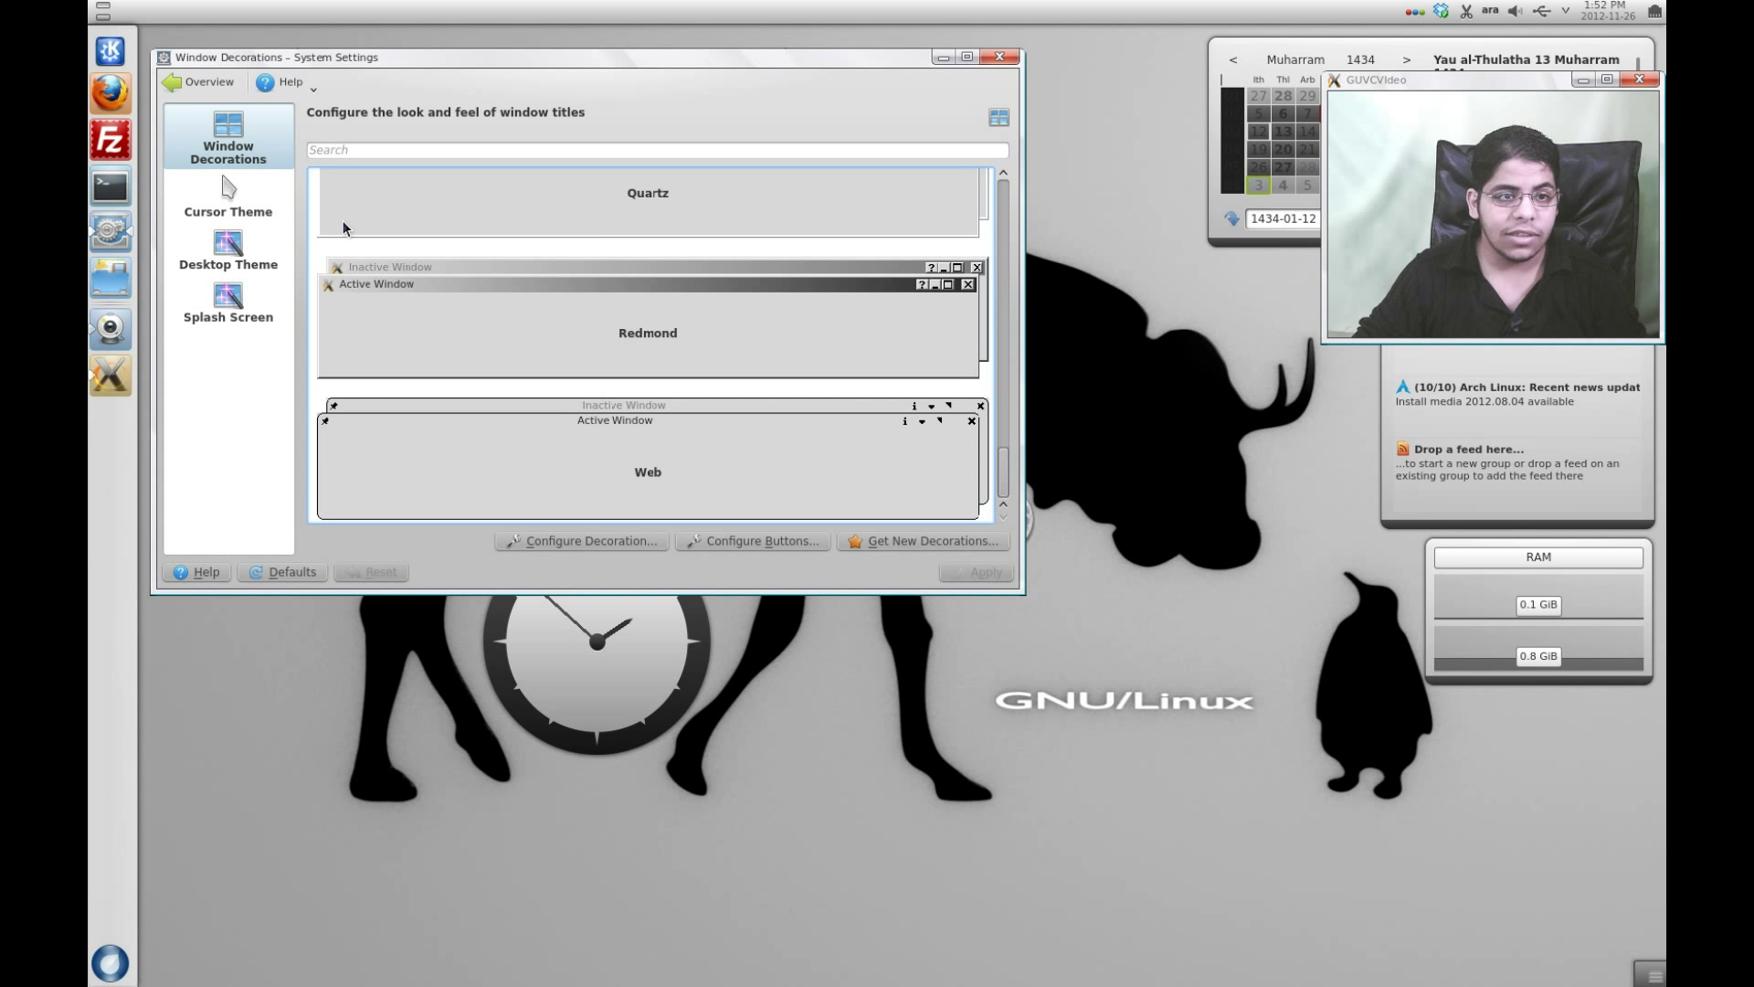
left_click(203, 95)
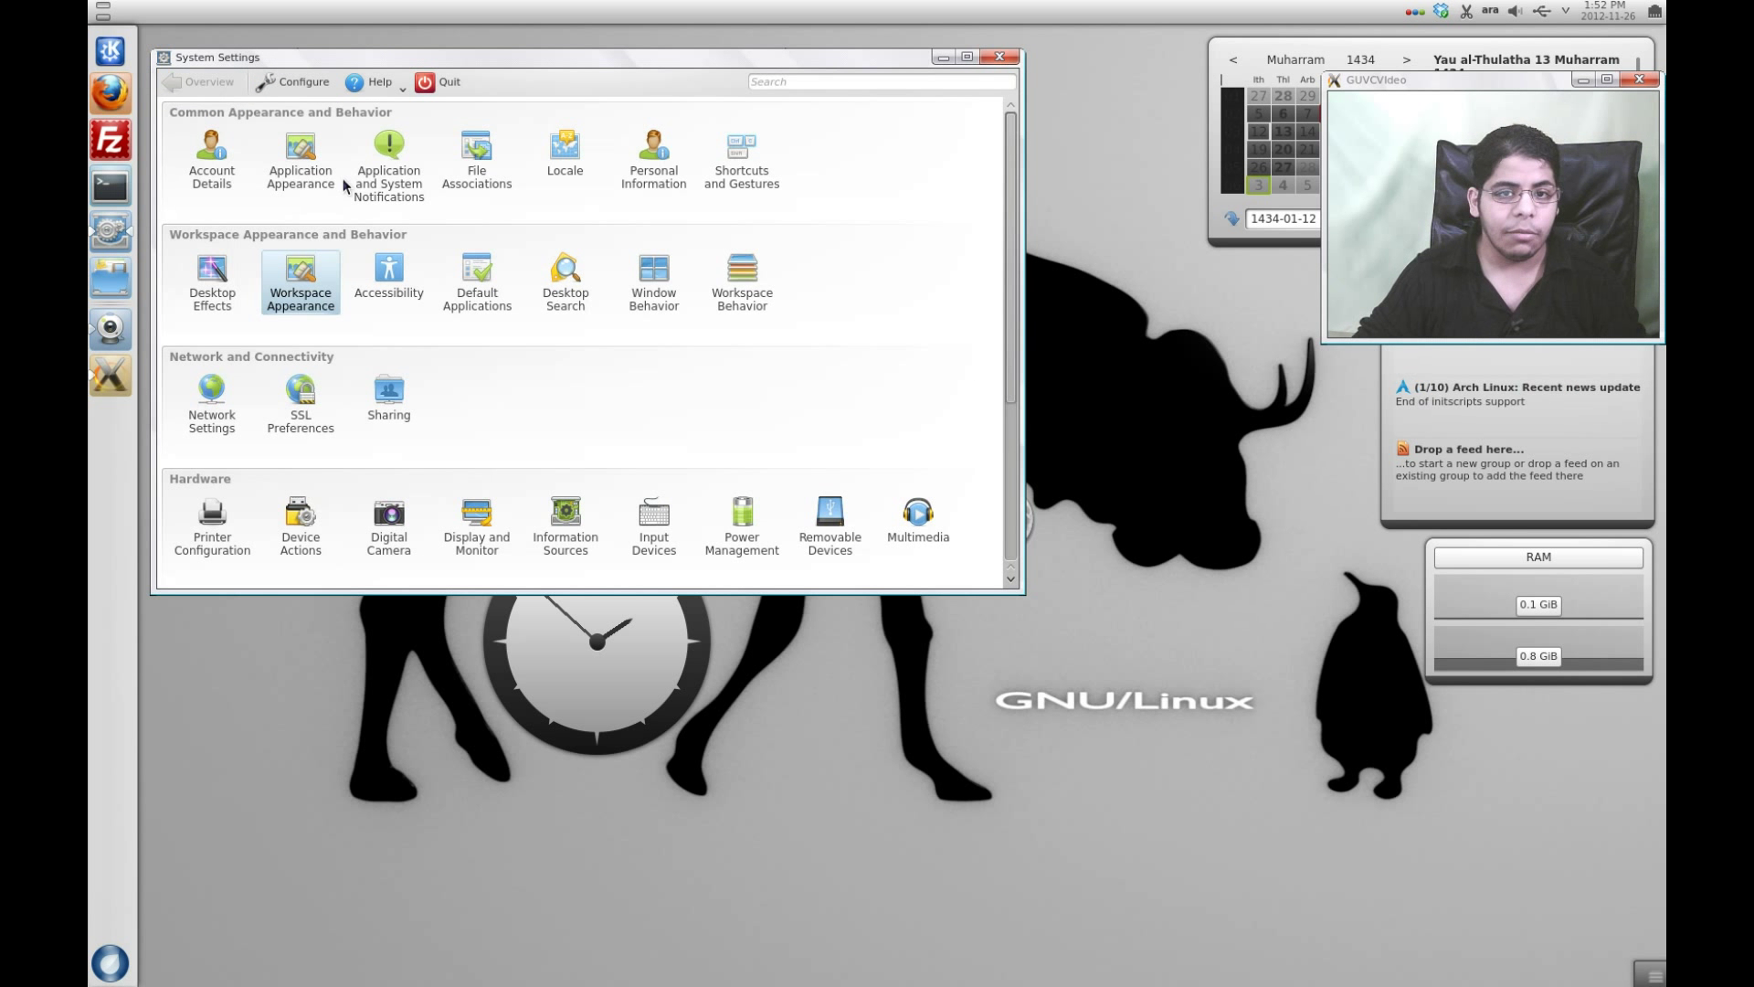
Step: Open Workspace Behavior and go through its Virtual Desktops, Screen Edges and Workspace pages
left_click(740, 294)
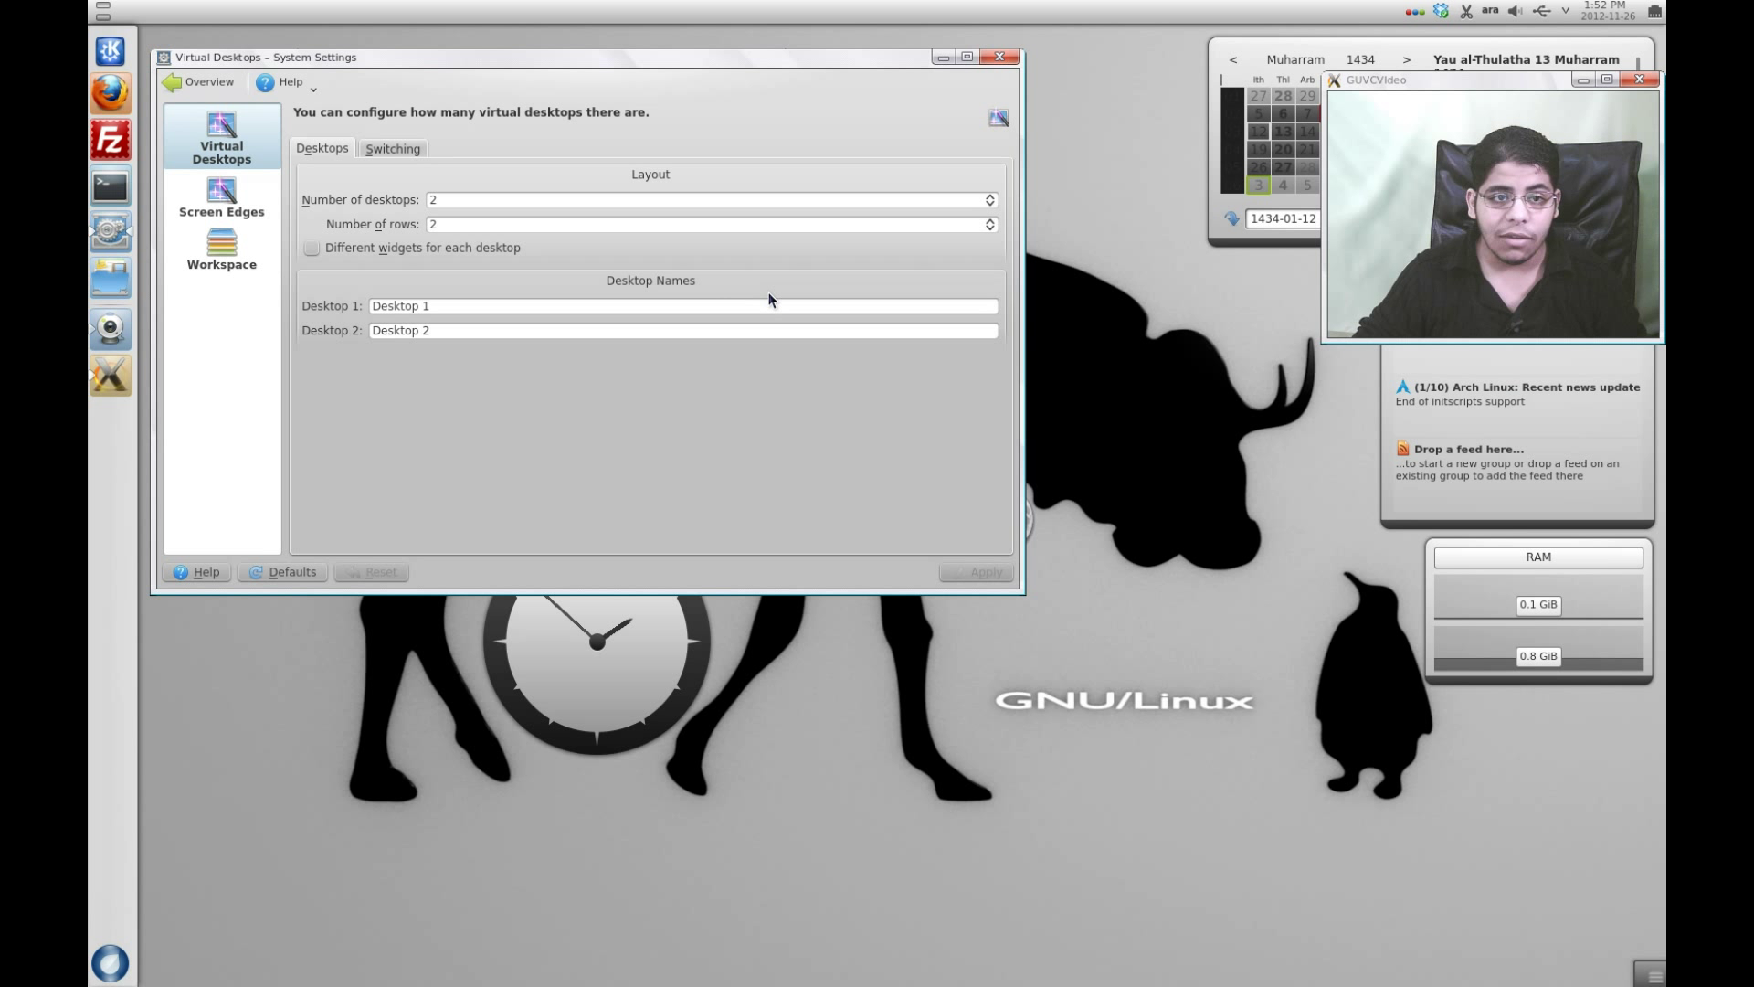
left_click(239, 197)
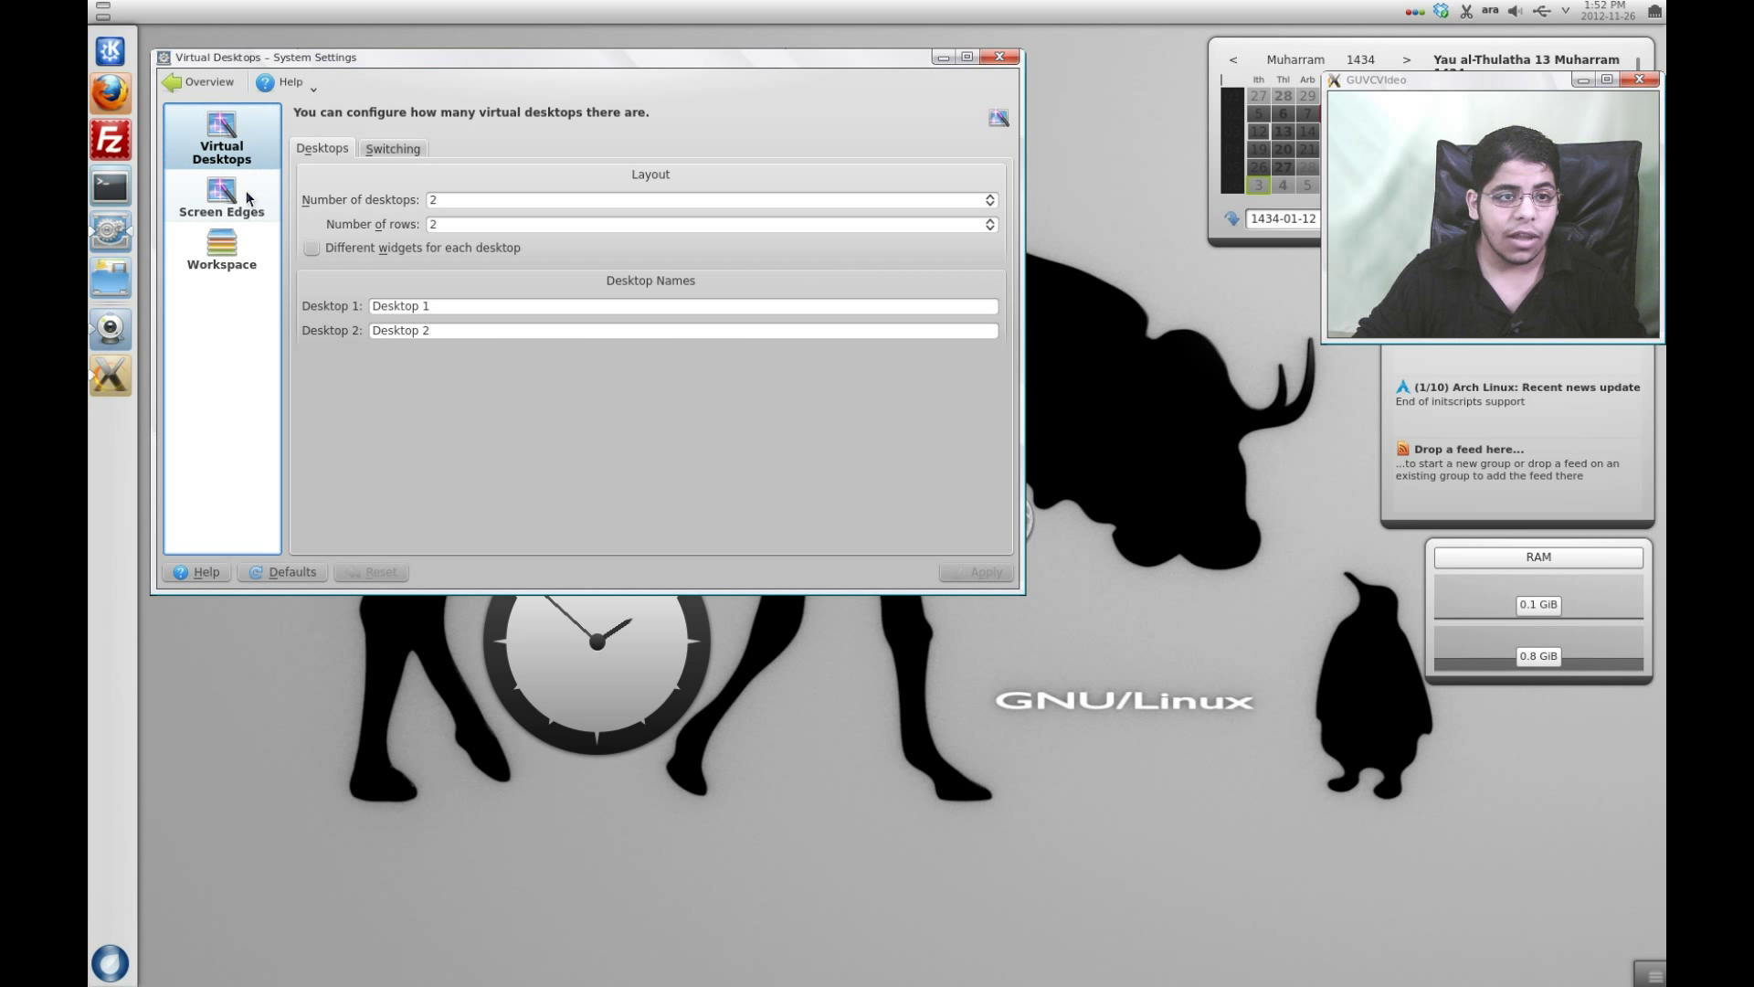
left_click(247, 242)
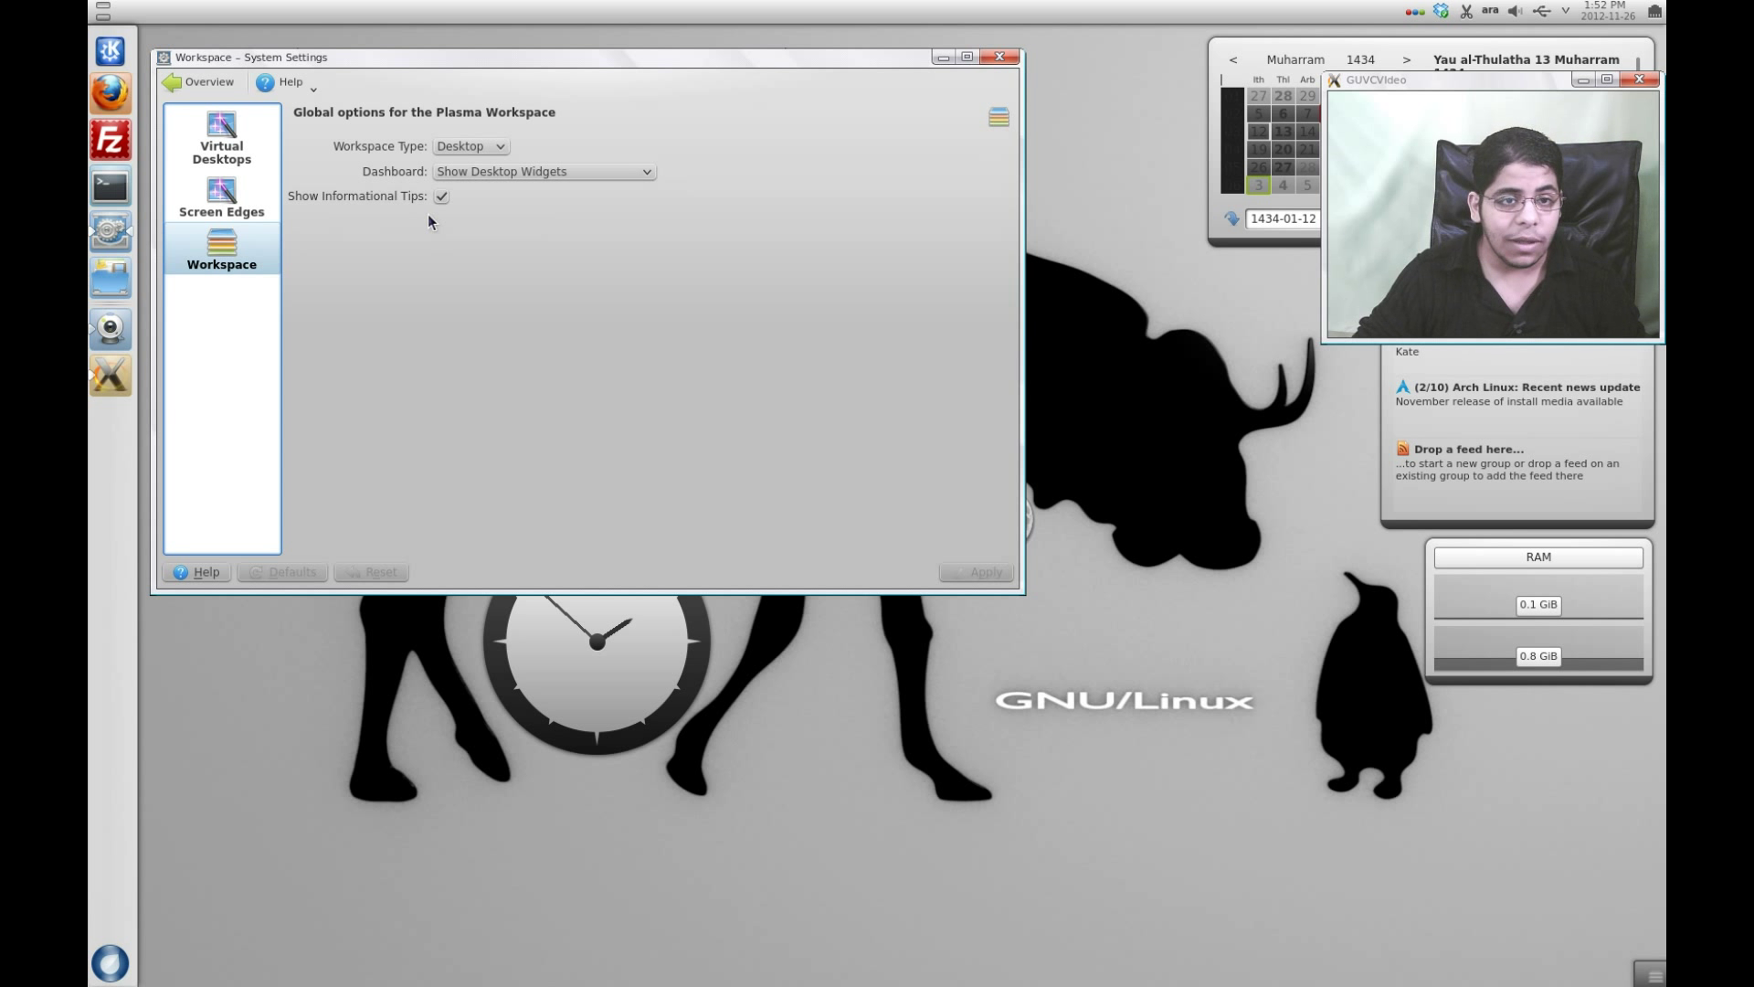
Step: Look at the Dashboard and Workspace Type choices for the Plasma workspace without changing them, and return to the overview
left_click(524, 175)
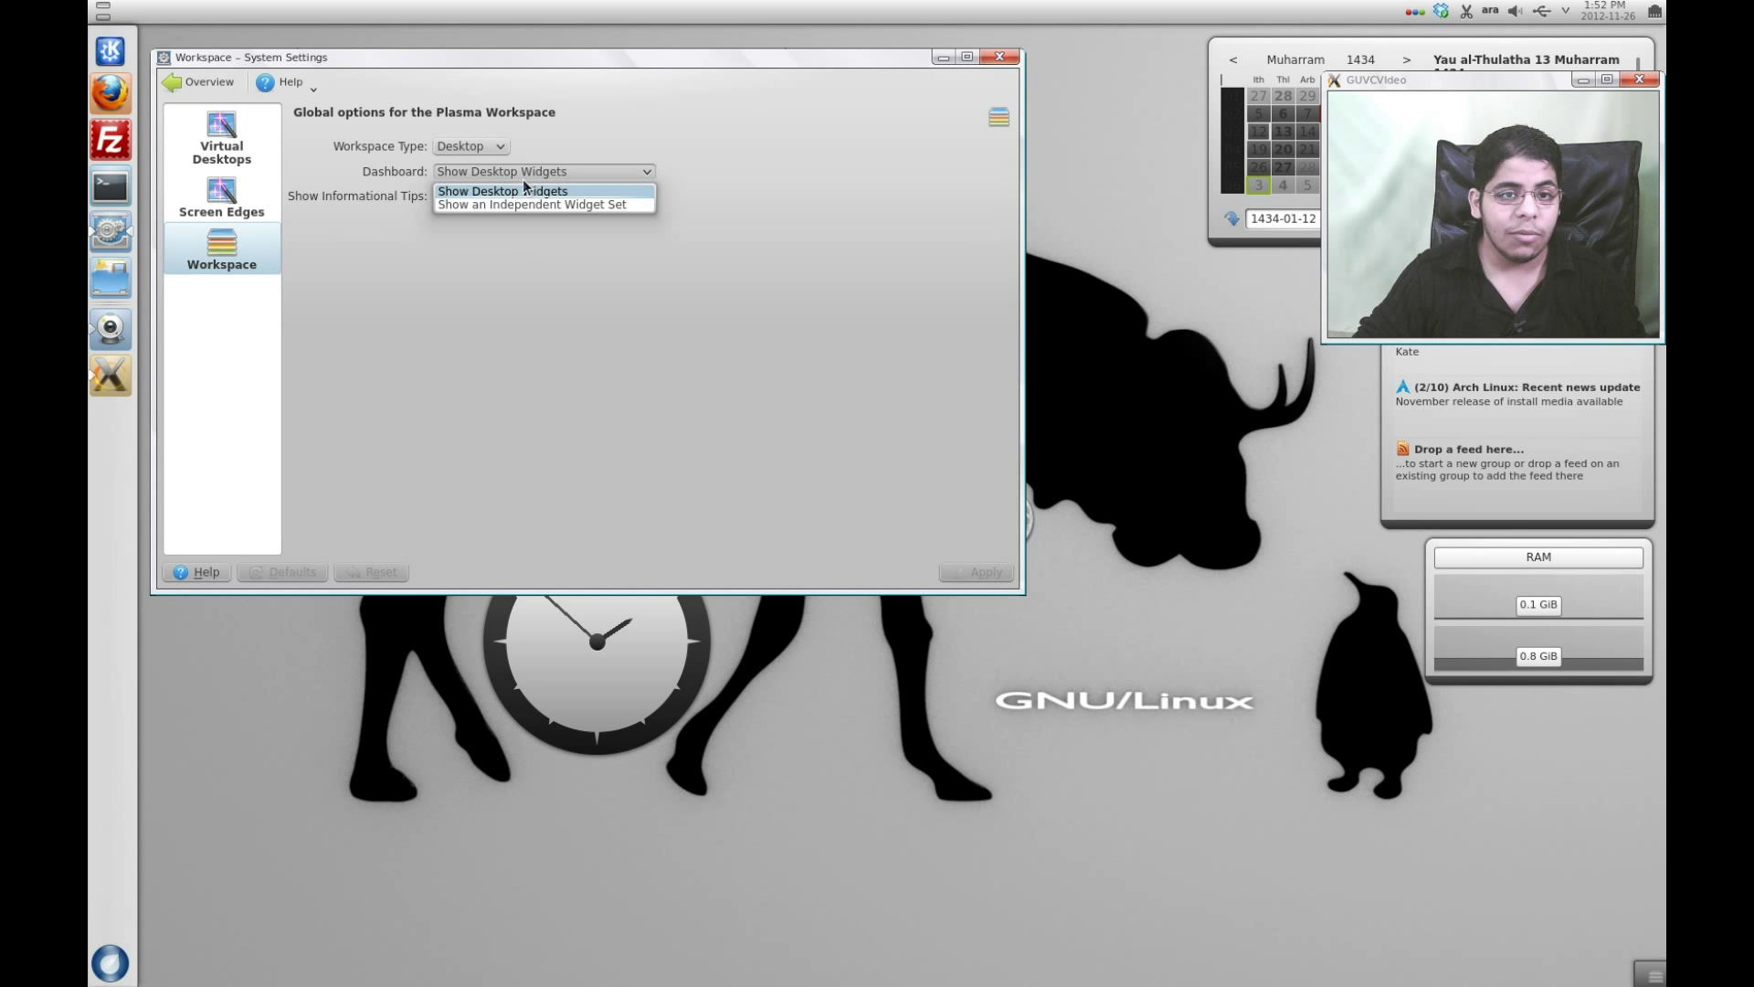
left_click(555, 146)
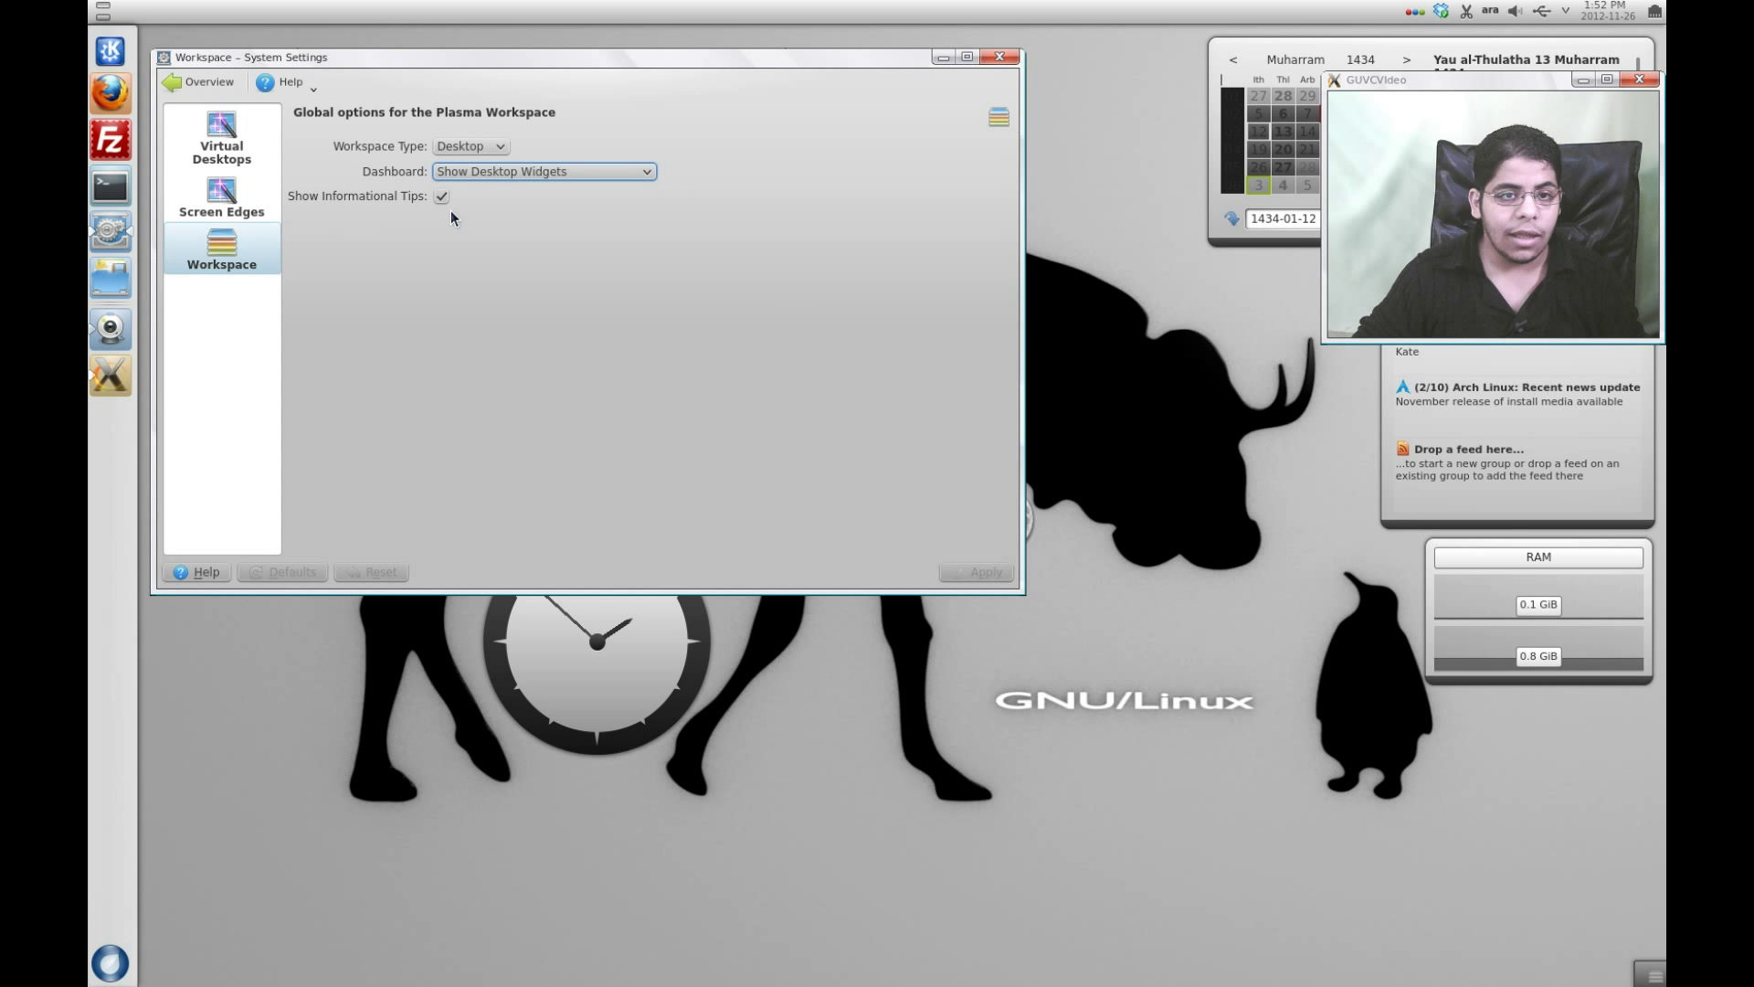
left_click(517, 178)
left_click(545, 189)
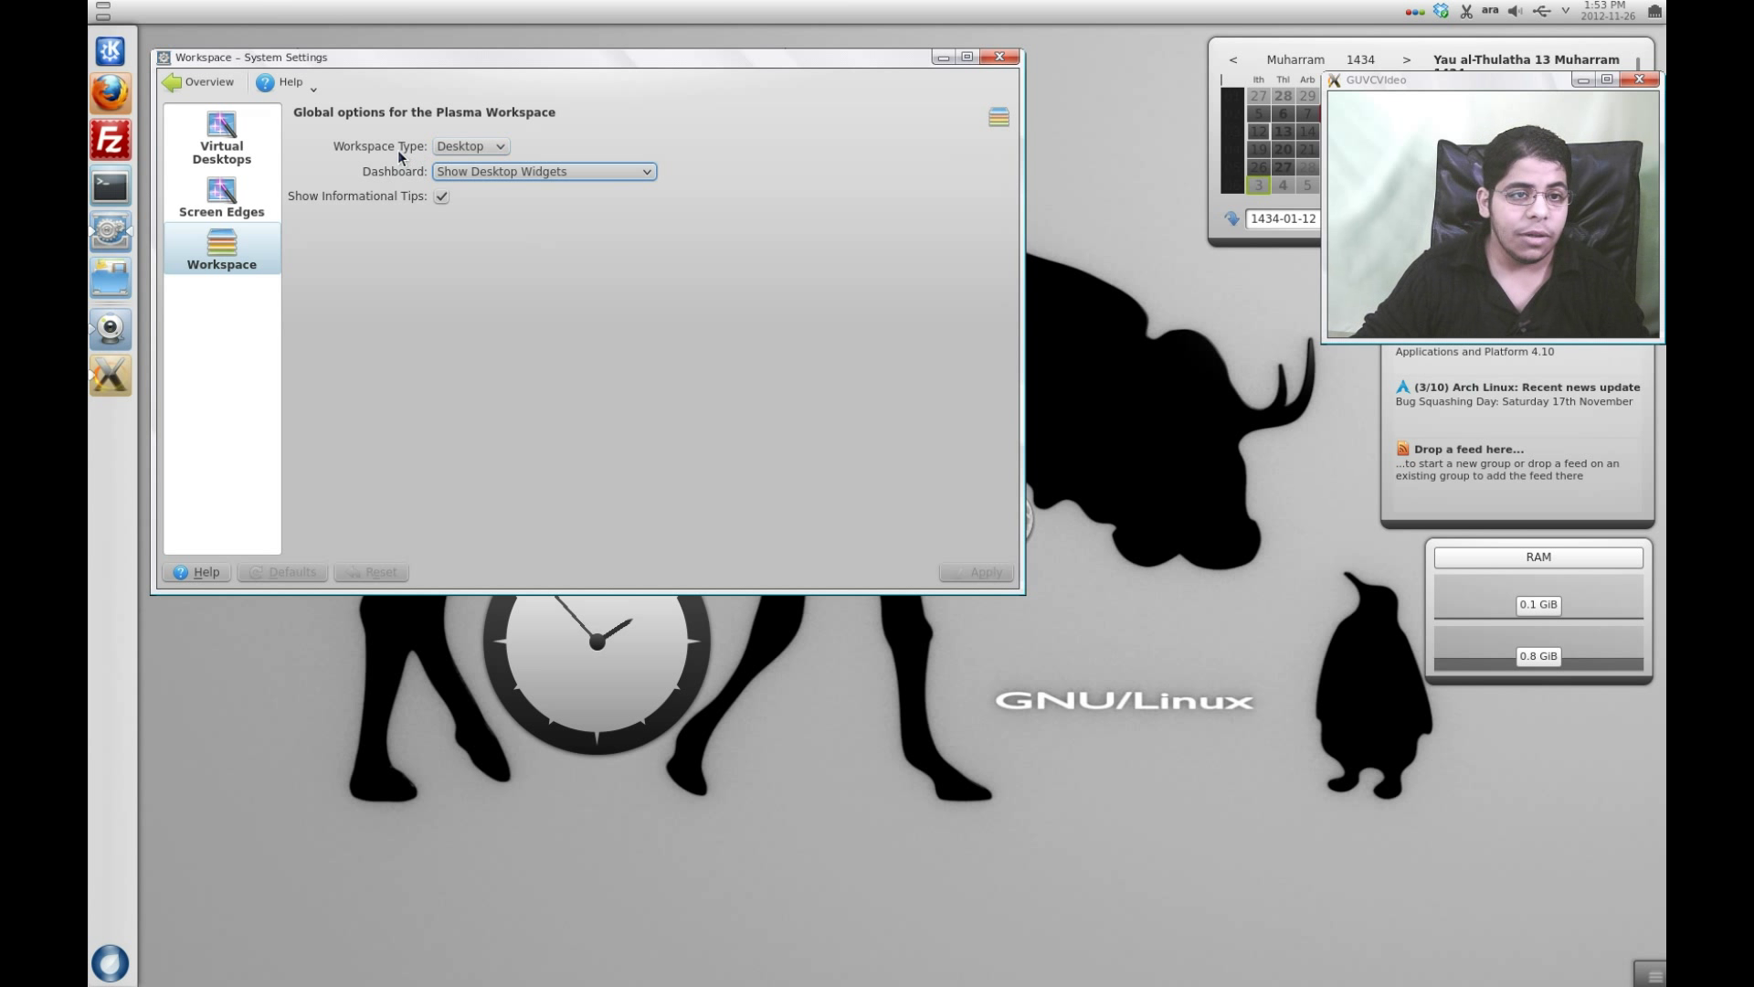
left_click(444, 145)
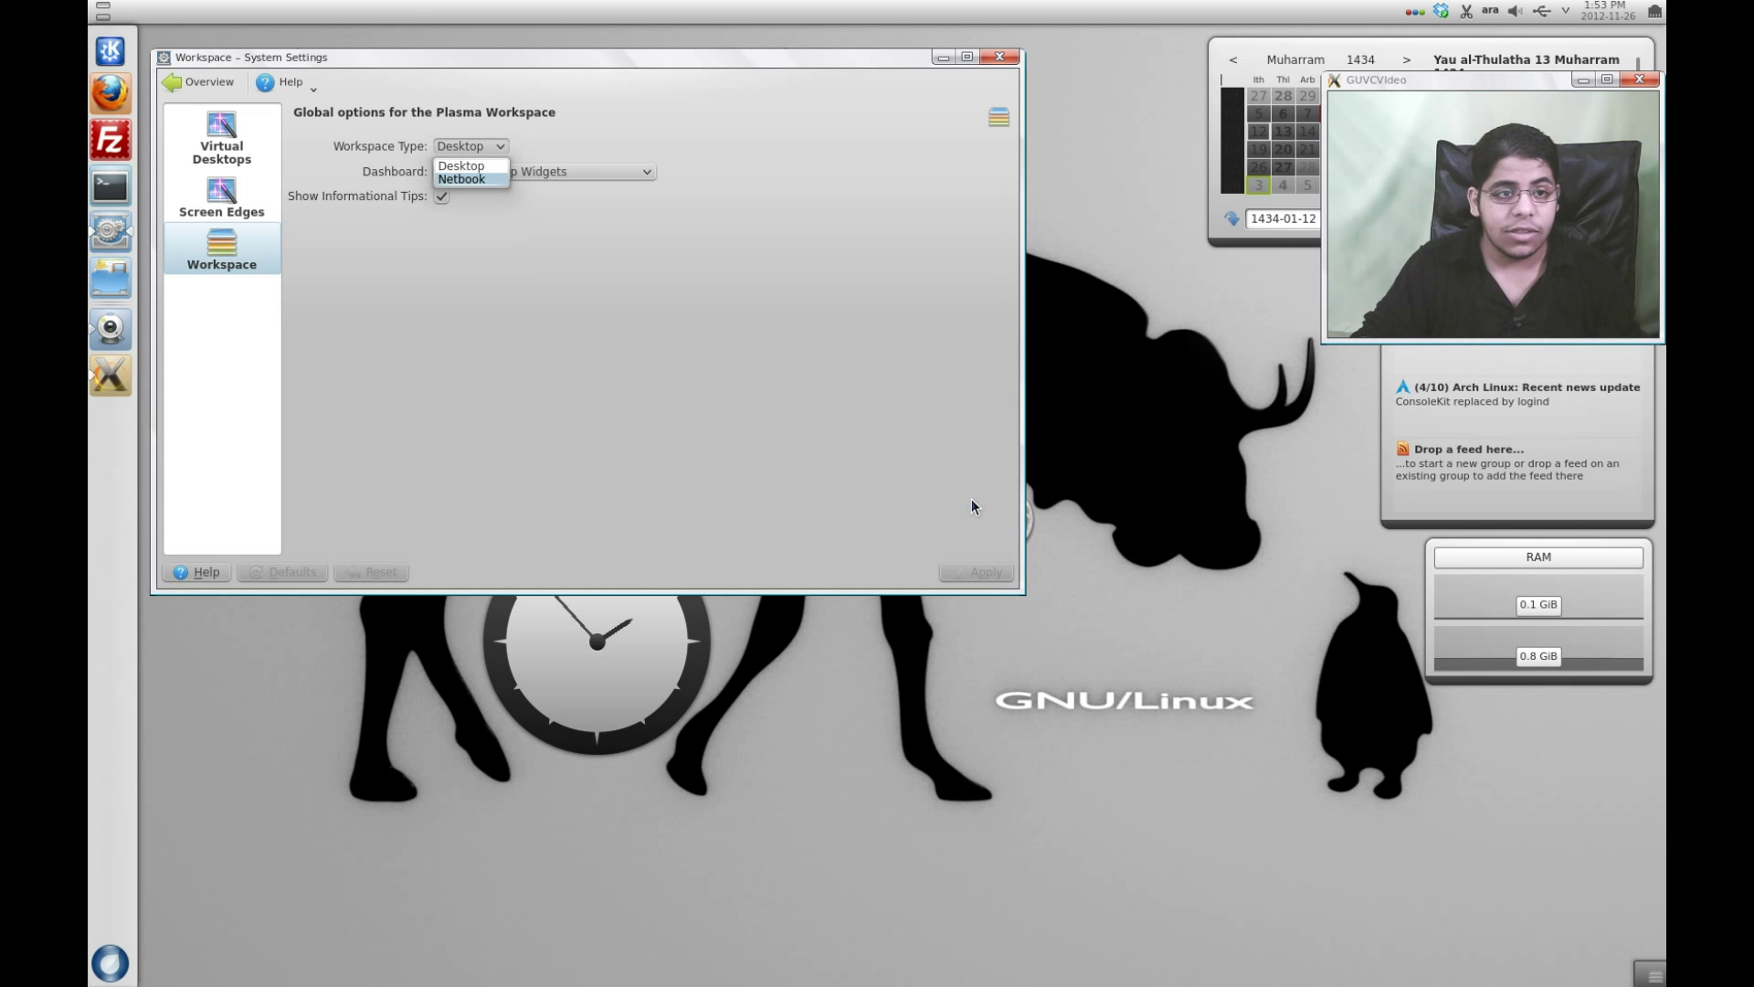
left_click(712, 427)
left_click(178, 78)
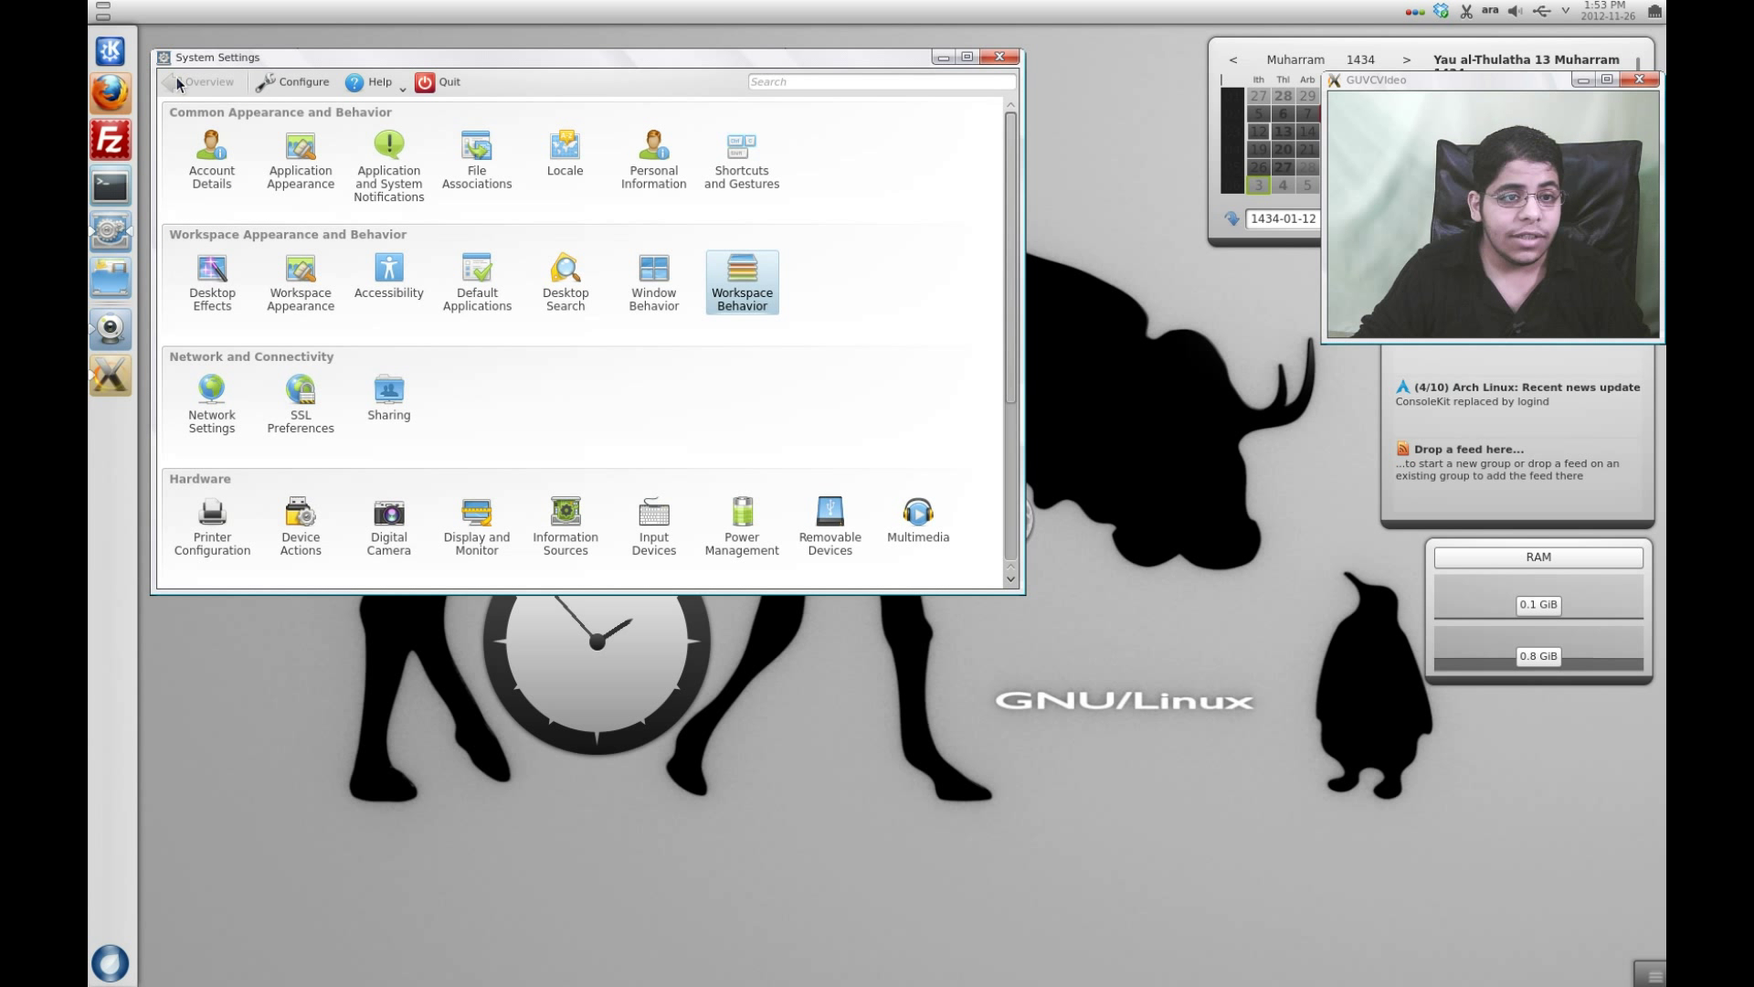
Step: Examine the full effects list and the advanced compositing options of Desktop Effects, and return to the overview
left_click(213, 283)
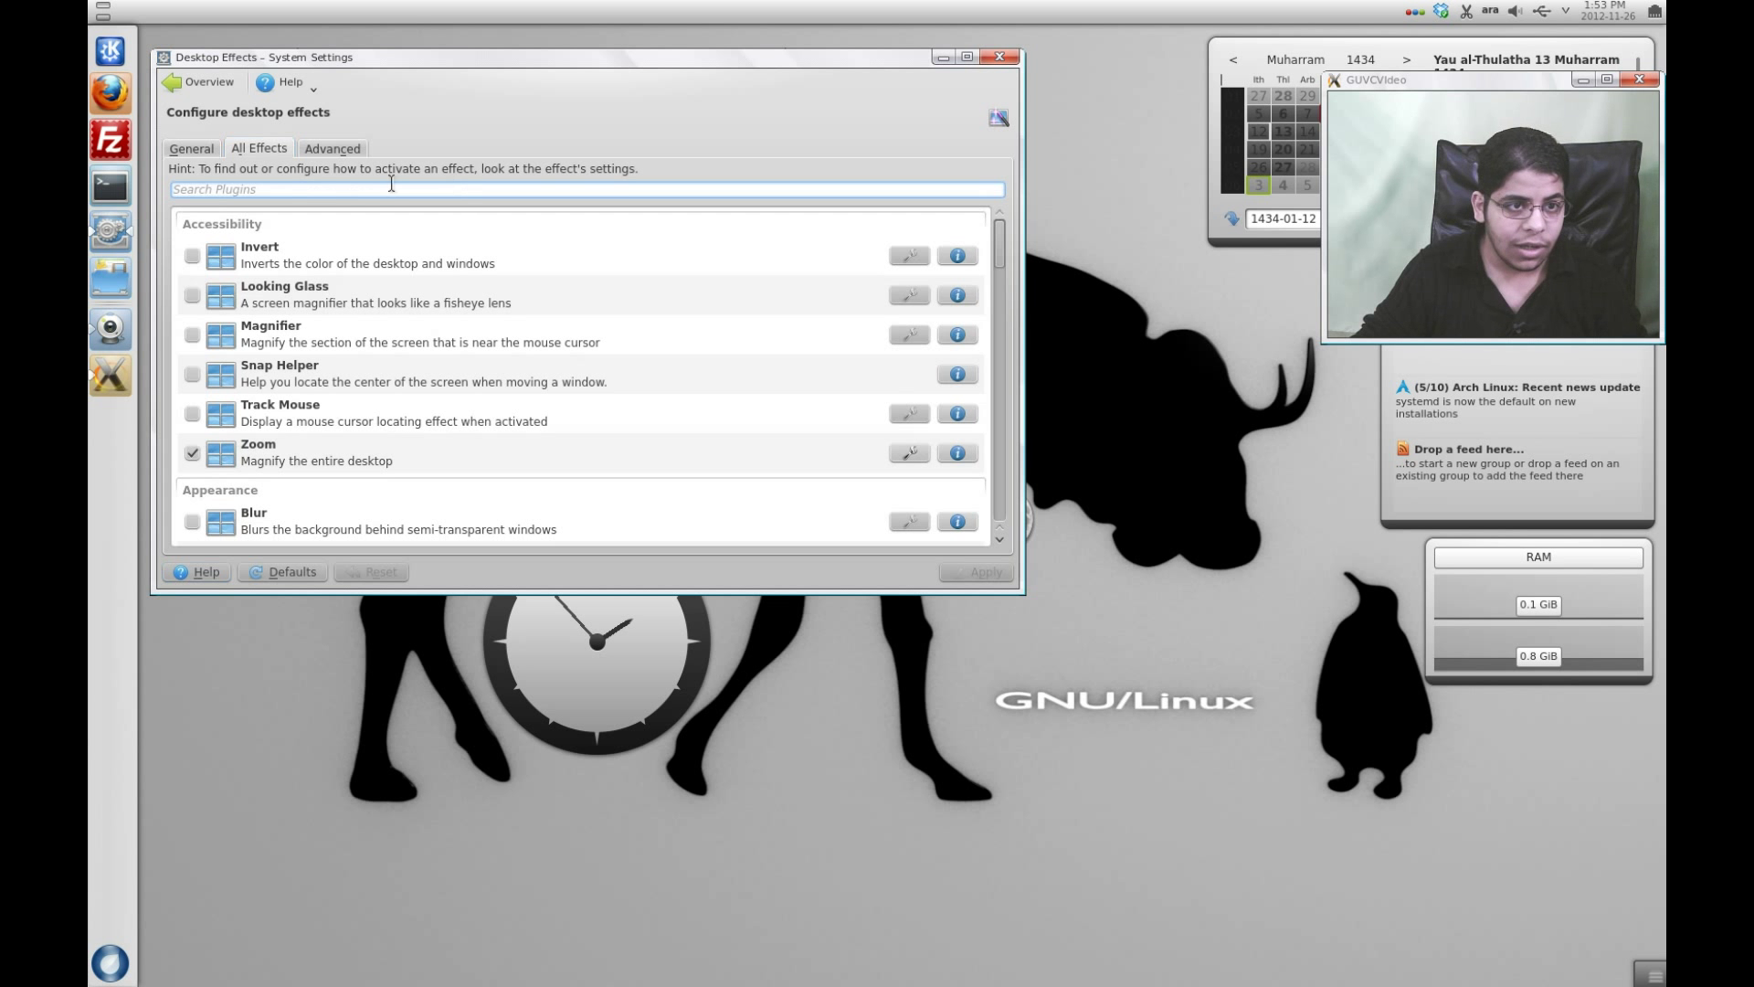
scroll(1000, 310, "down", 8)
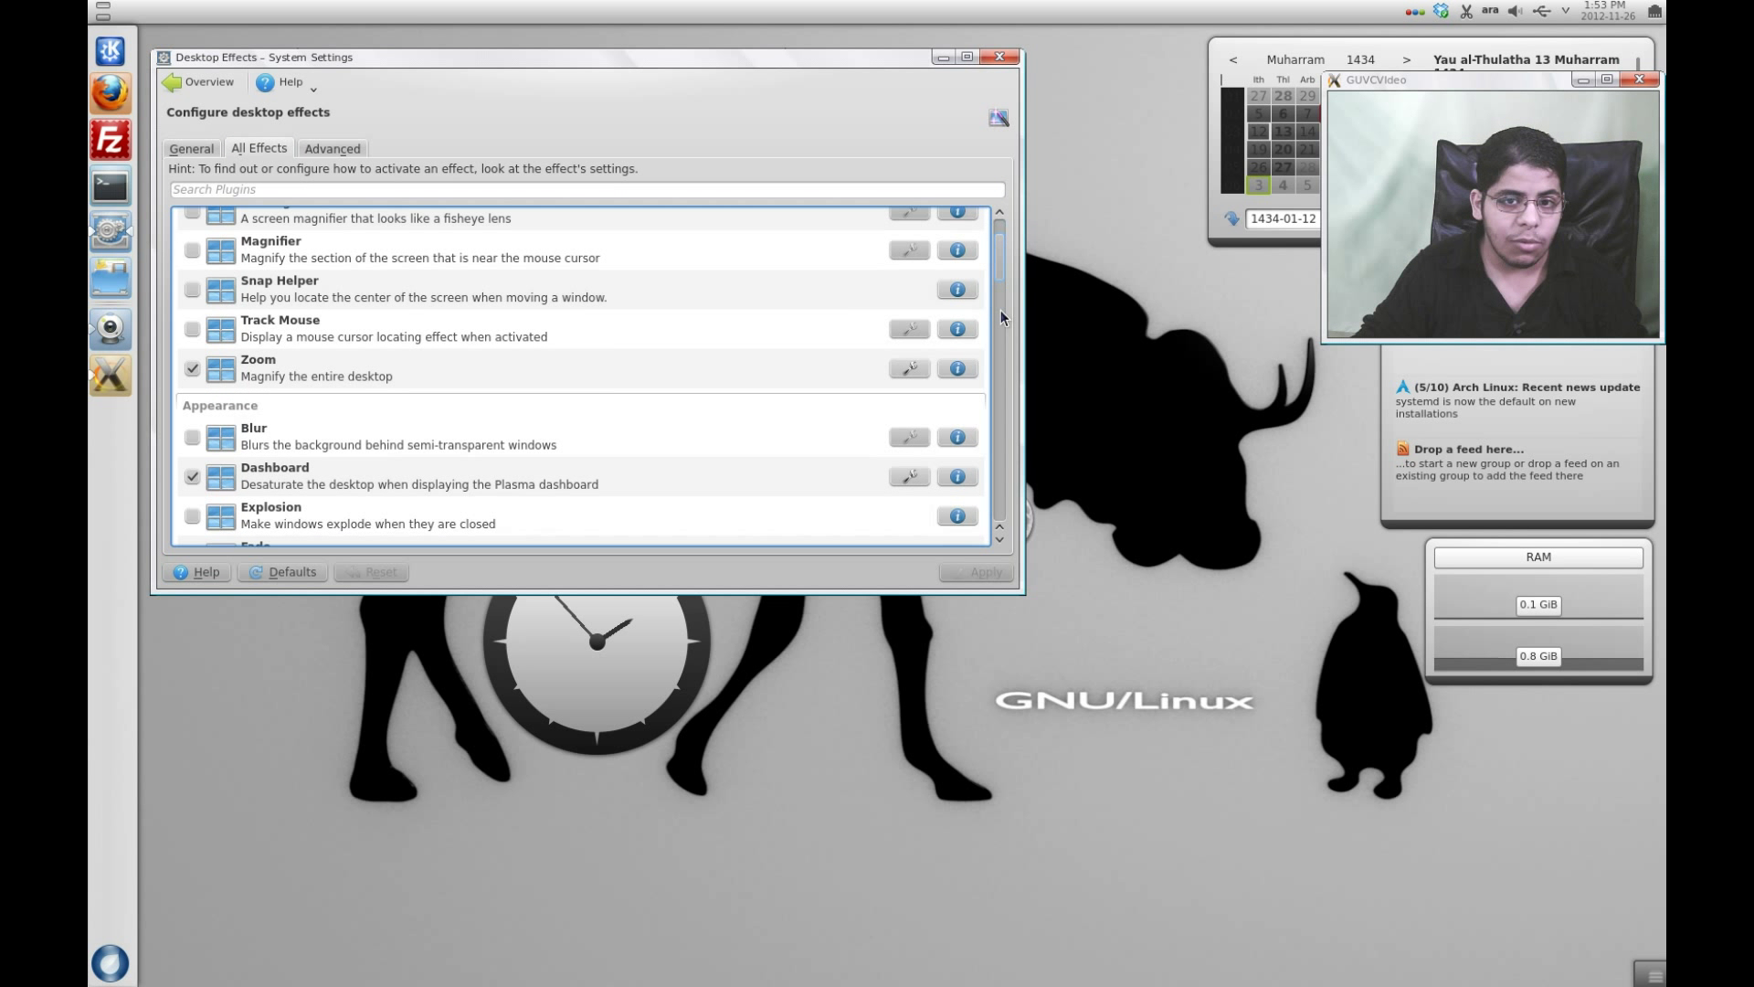
scroll(1006, 494, "down", 5)
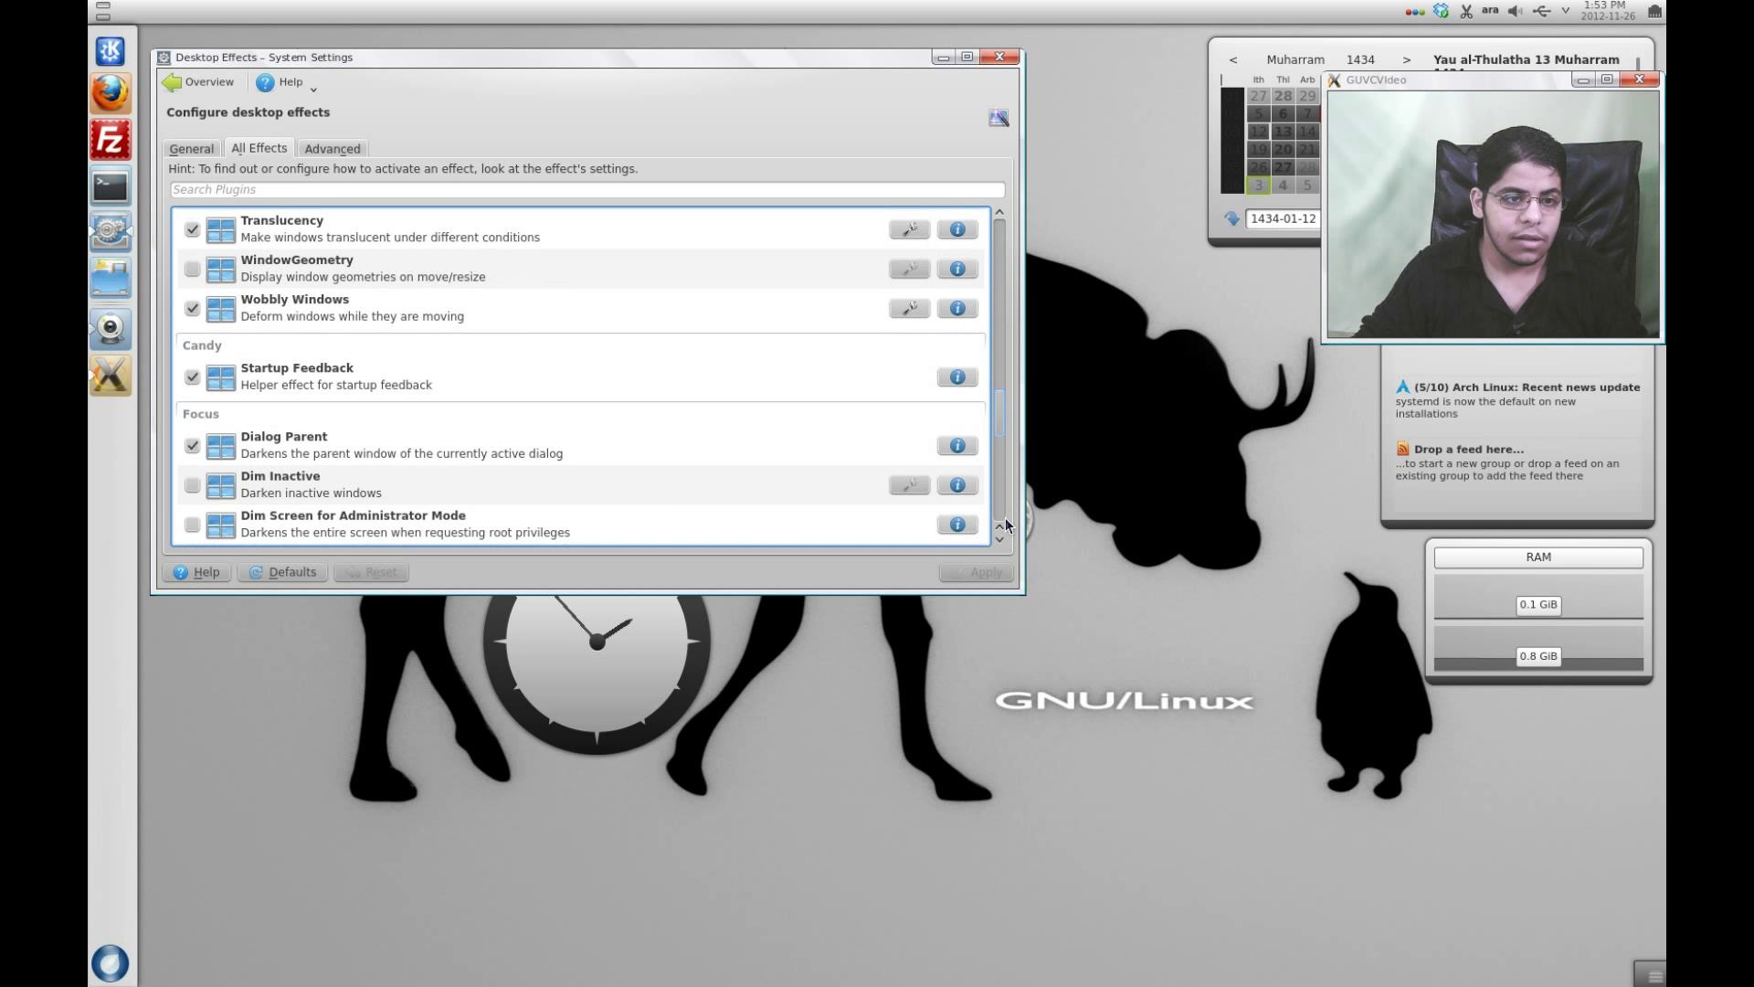
scroll(942, 481, "down", 5)
left_click(318, 144)
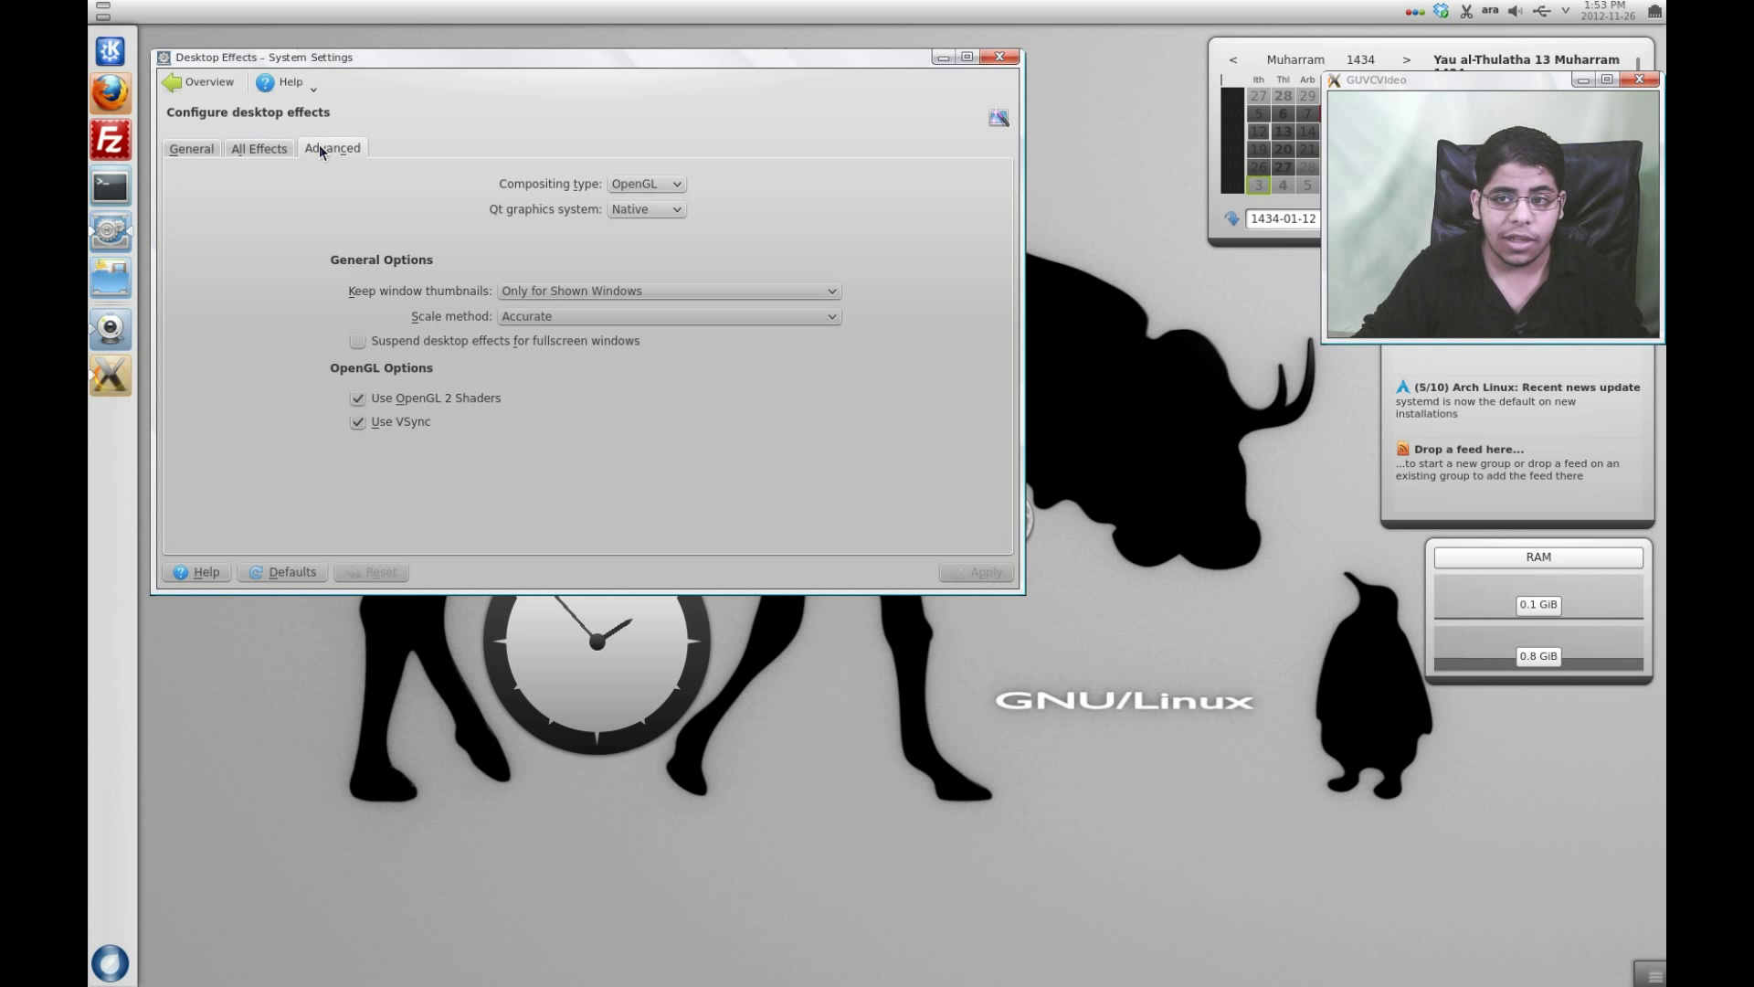
left_click(199, 86)
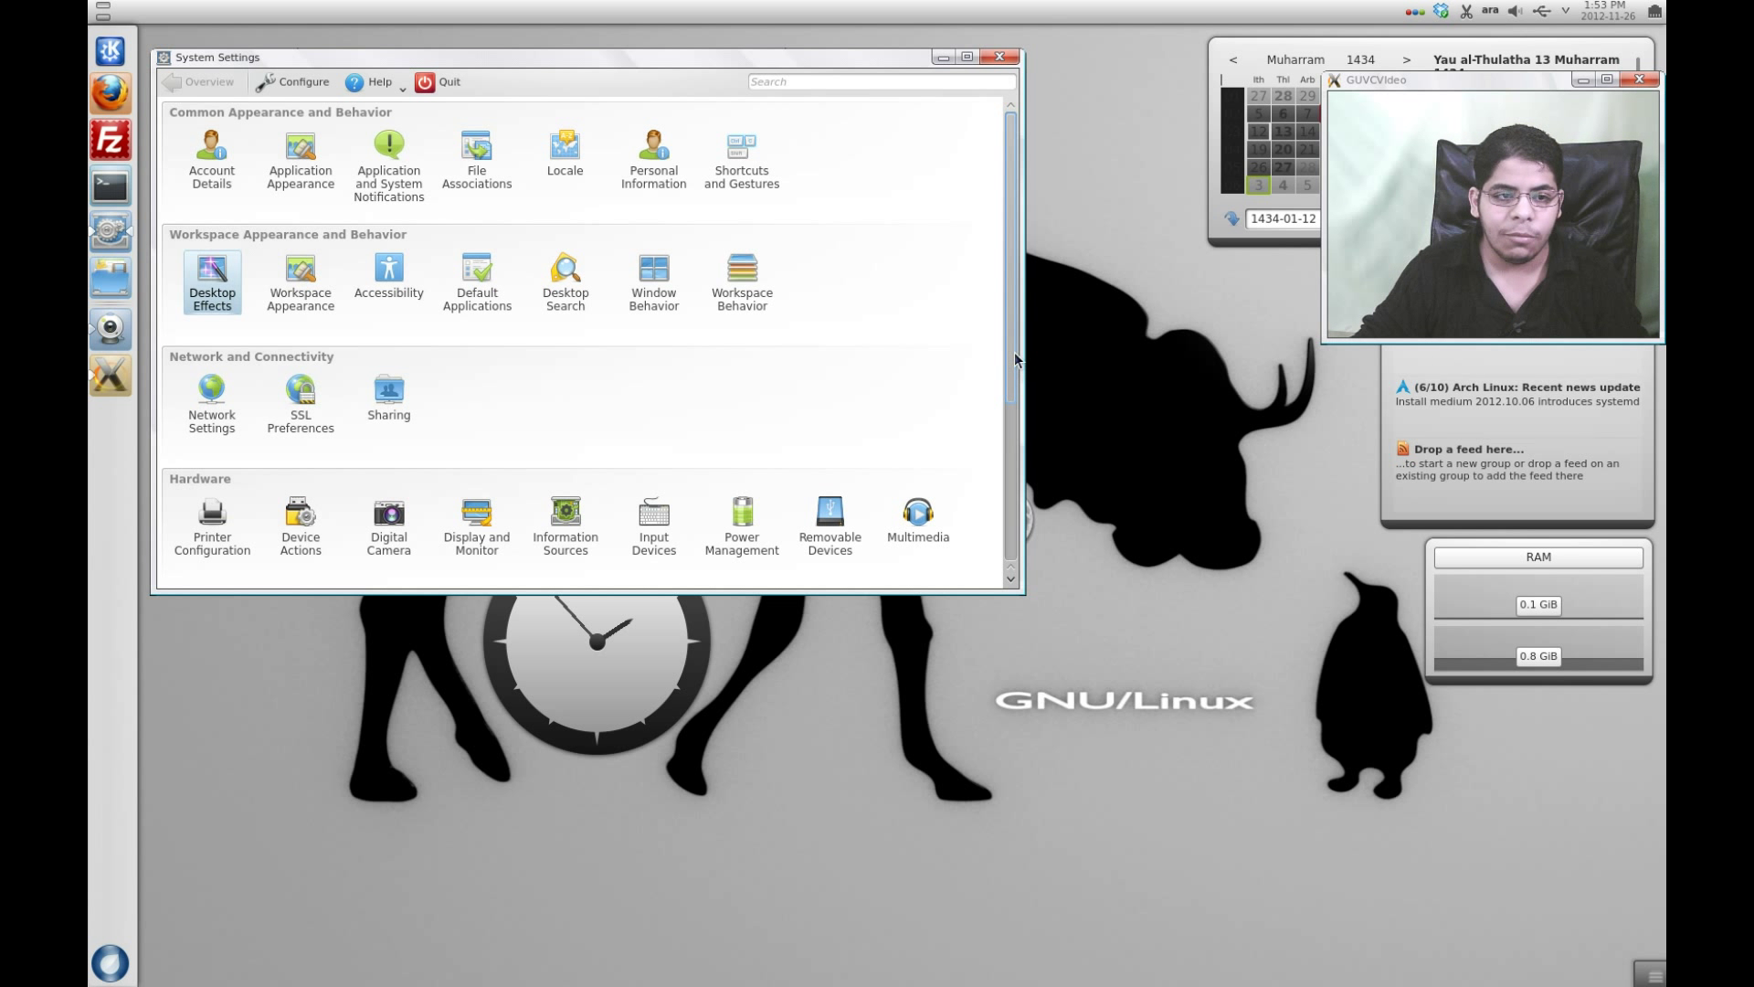
Step: View the scheduled tasks and the blank new-task form in the Task Scheduler, and return to the overview
left_click_drag(1014, 353, 1009, 571)
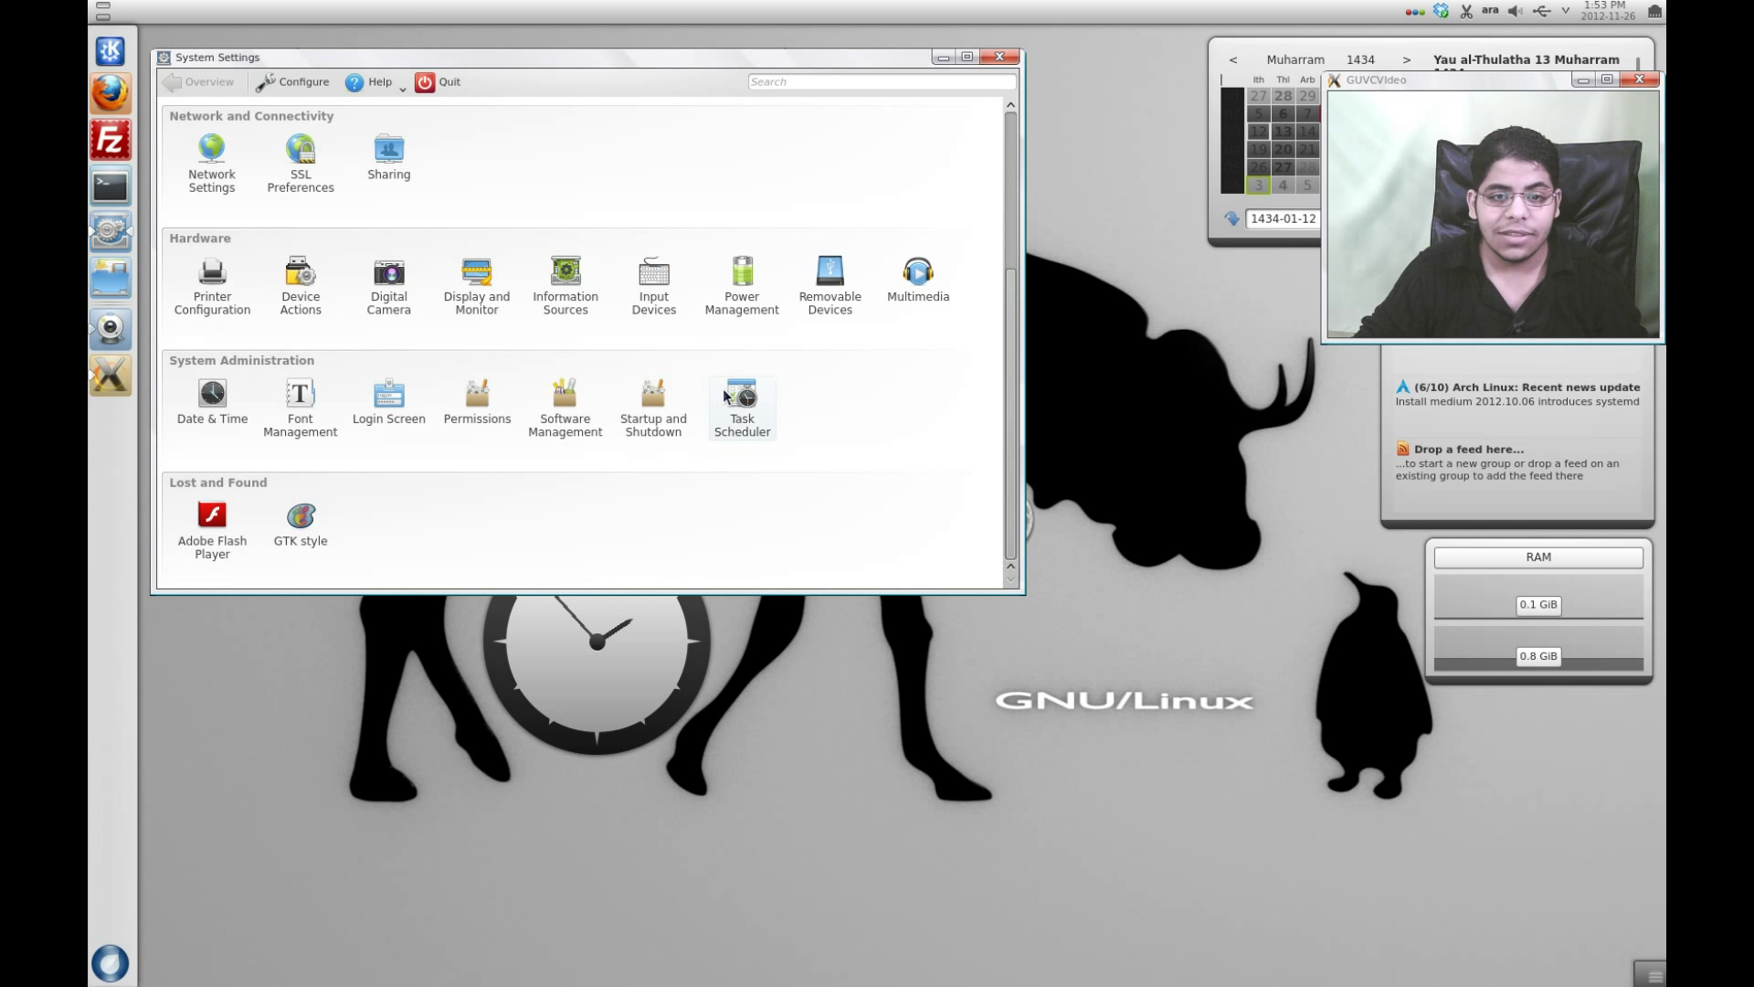
left_click(743, 402)
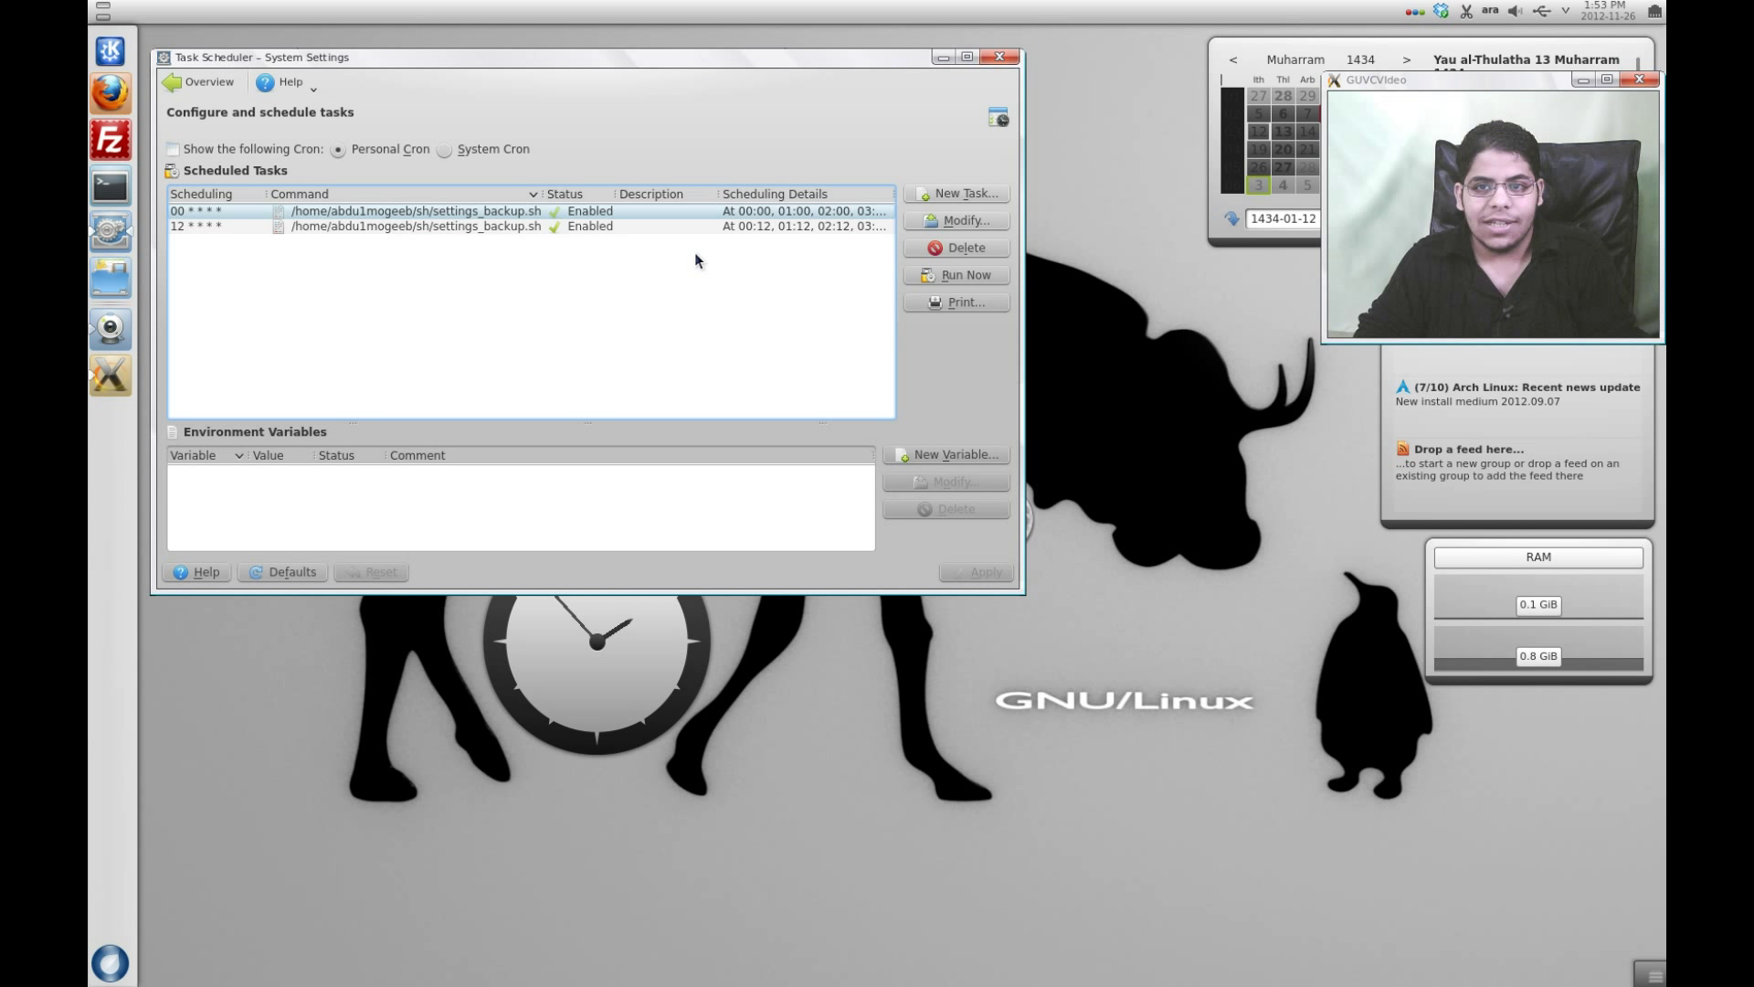
left_click(522, 223)
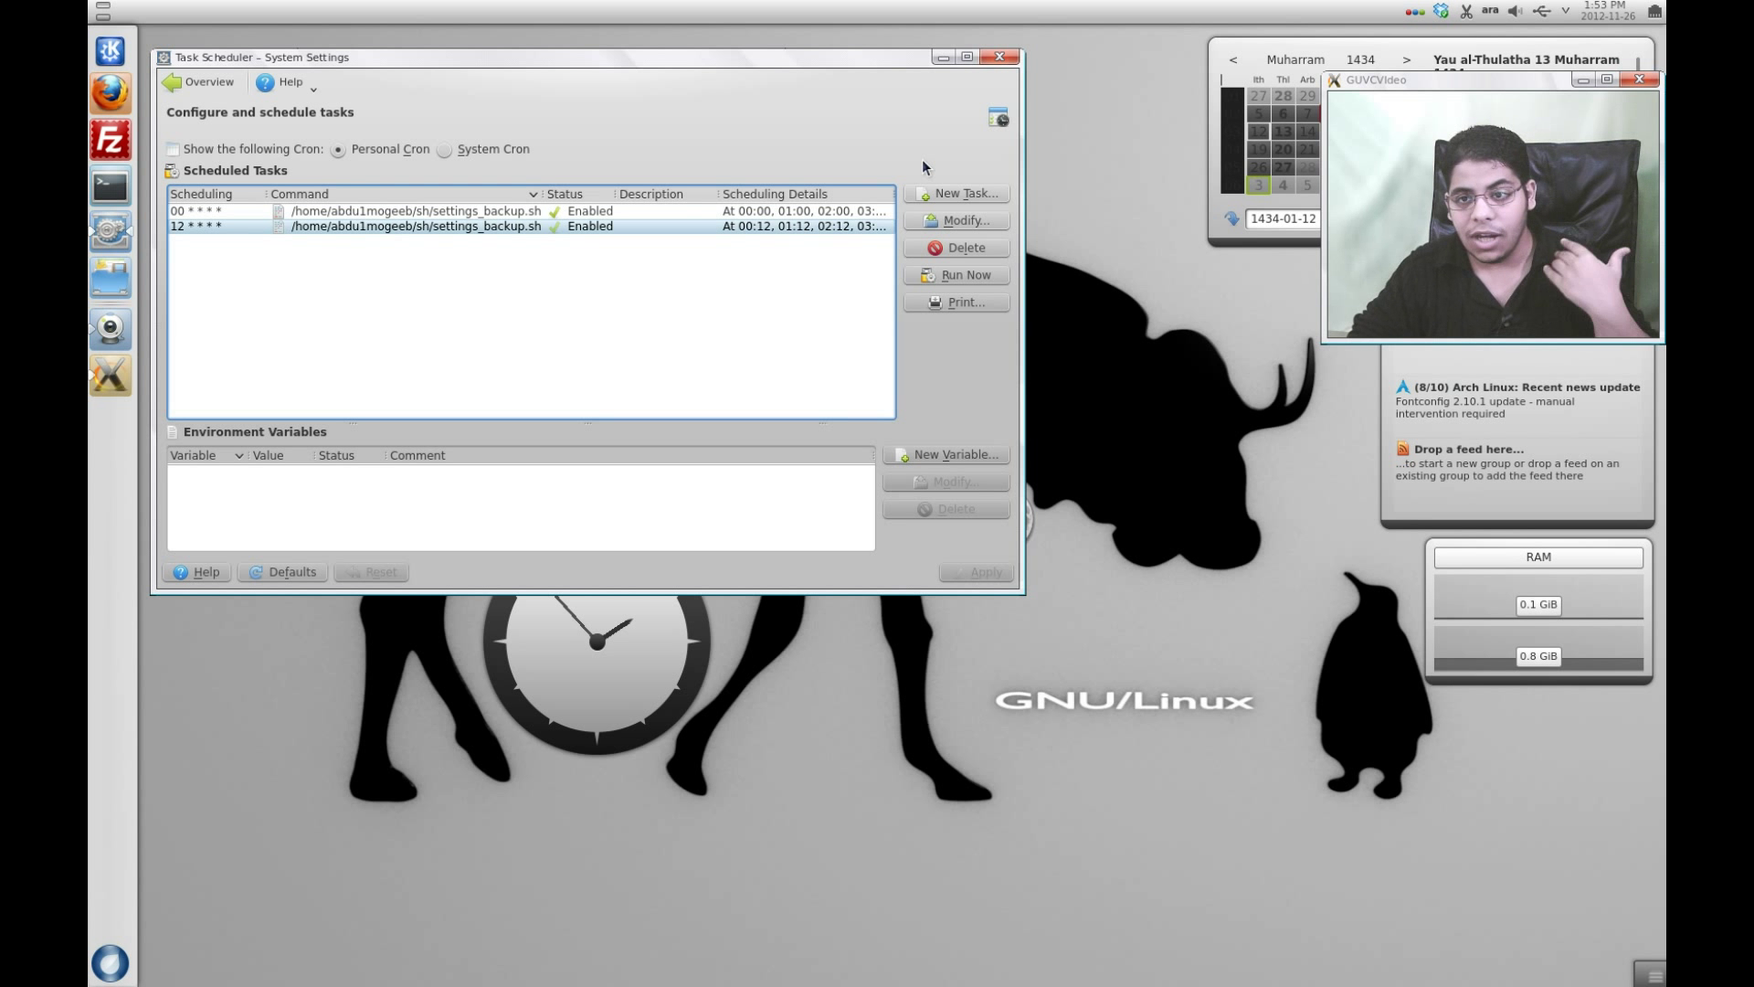
left_click(956, 194)
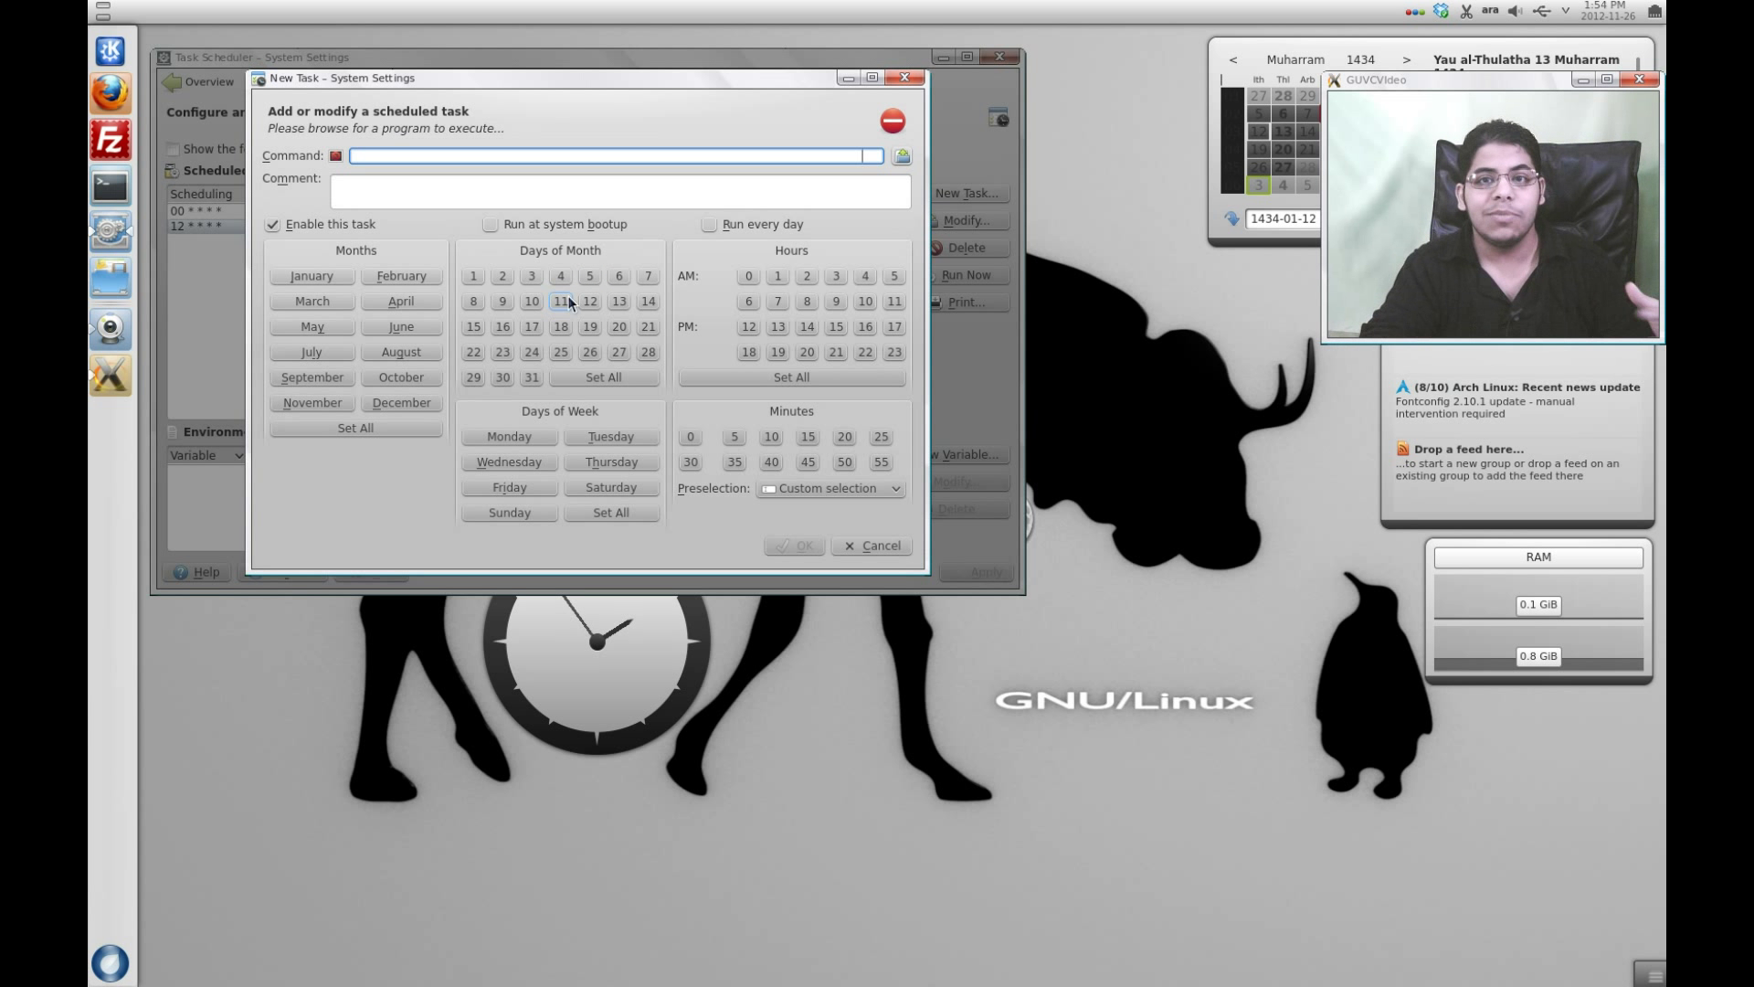
left_click(909, 79)
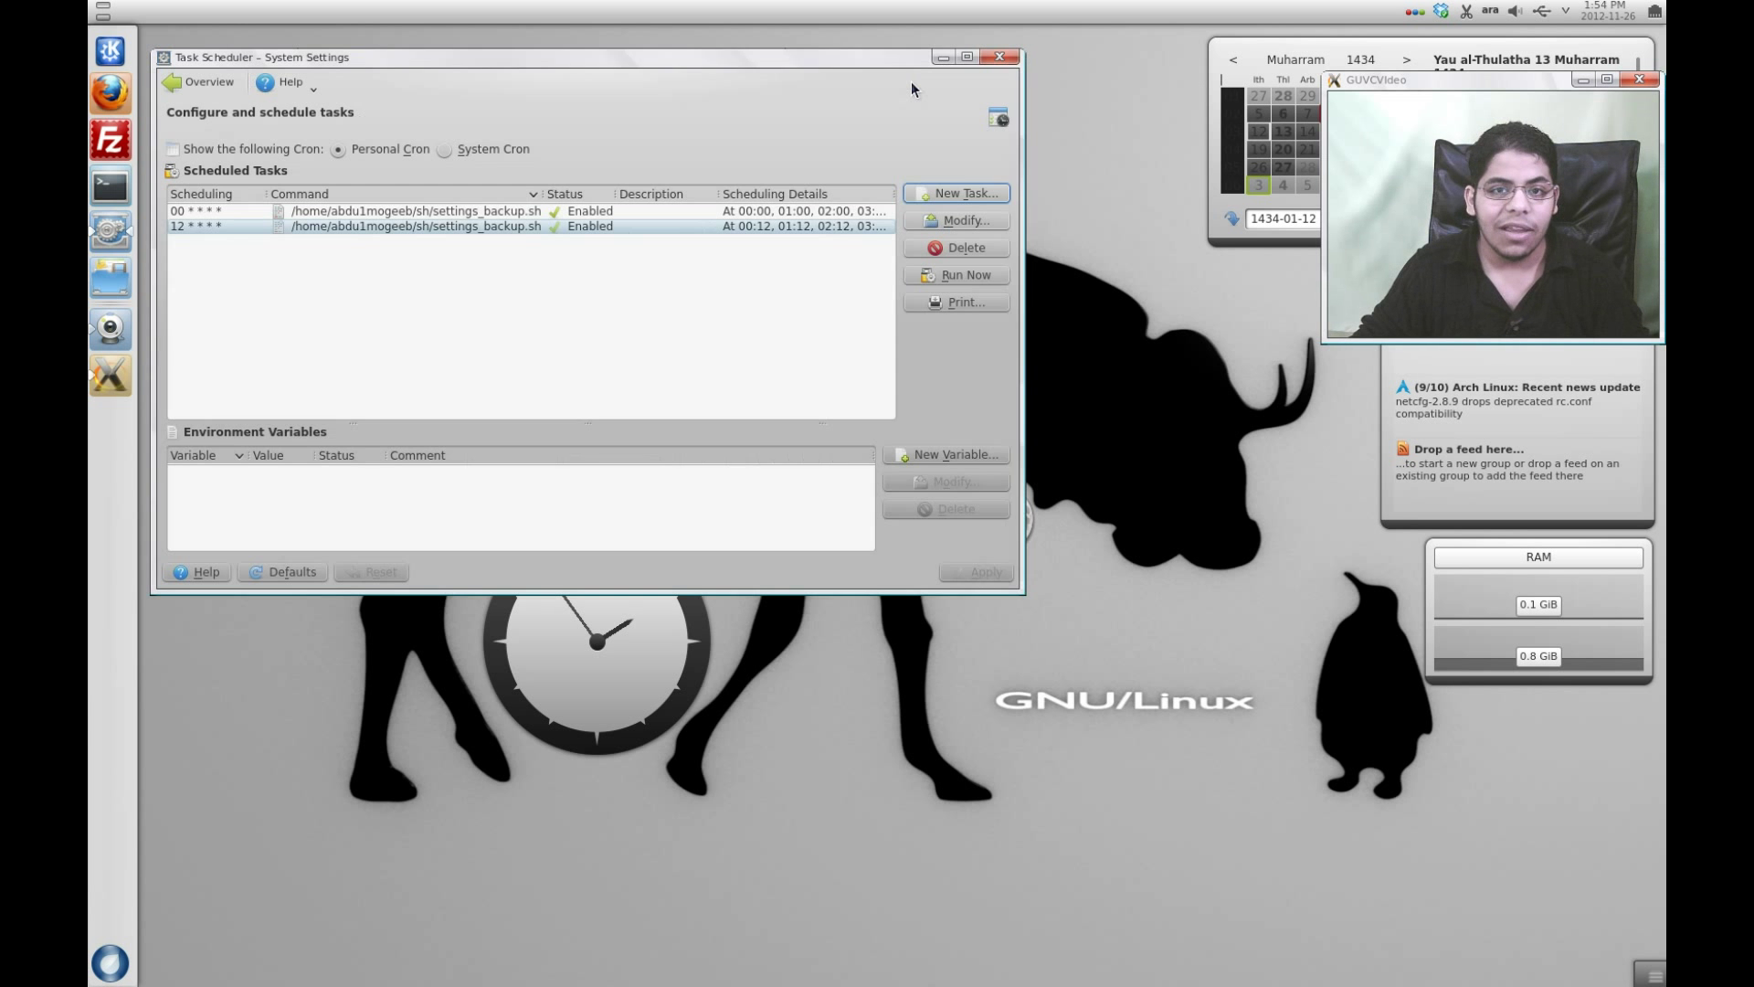
left_click(179, 86)
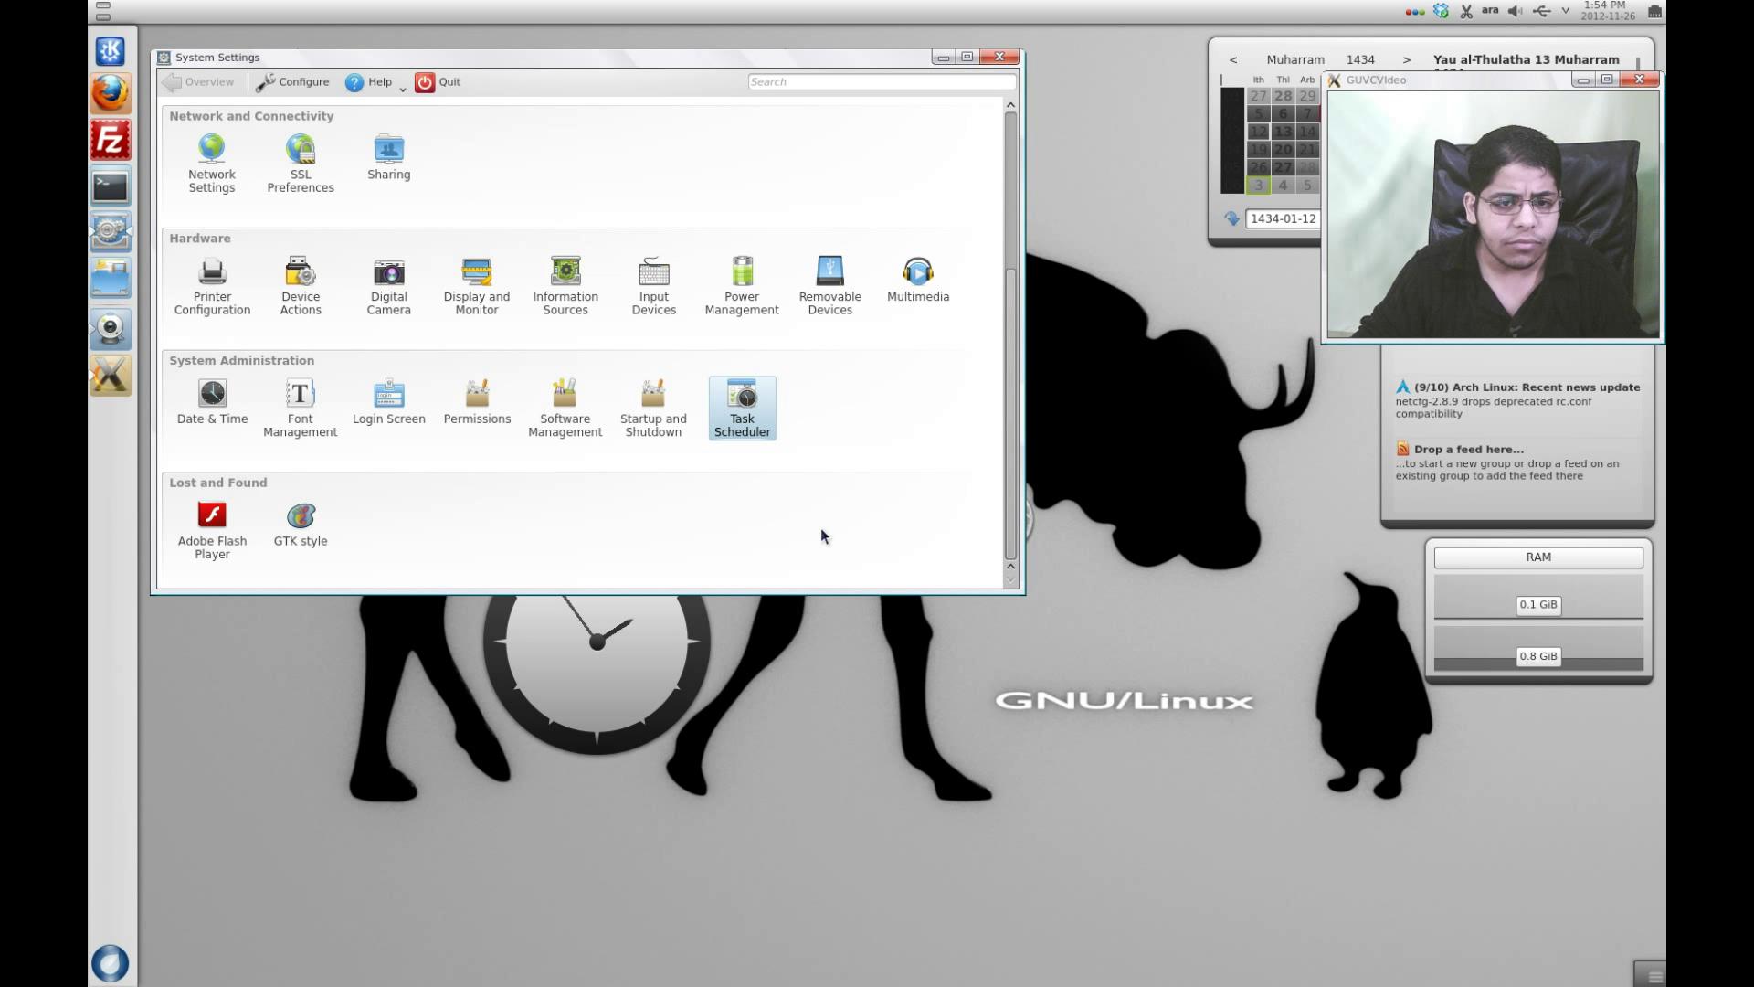
Step: View the Software Management and GTK style settings, returning to the overview after each
left_click(577, 436)
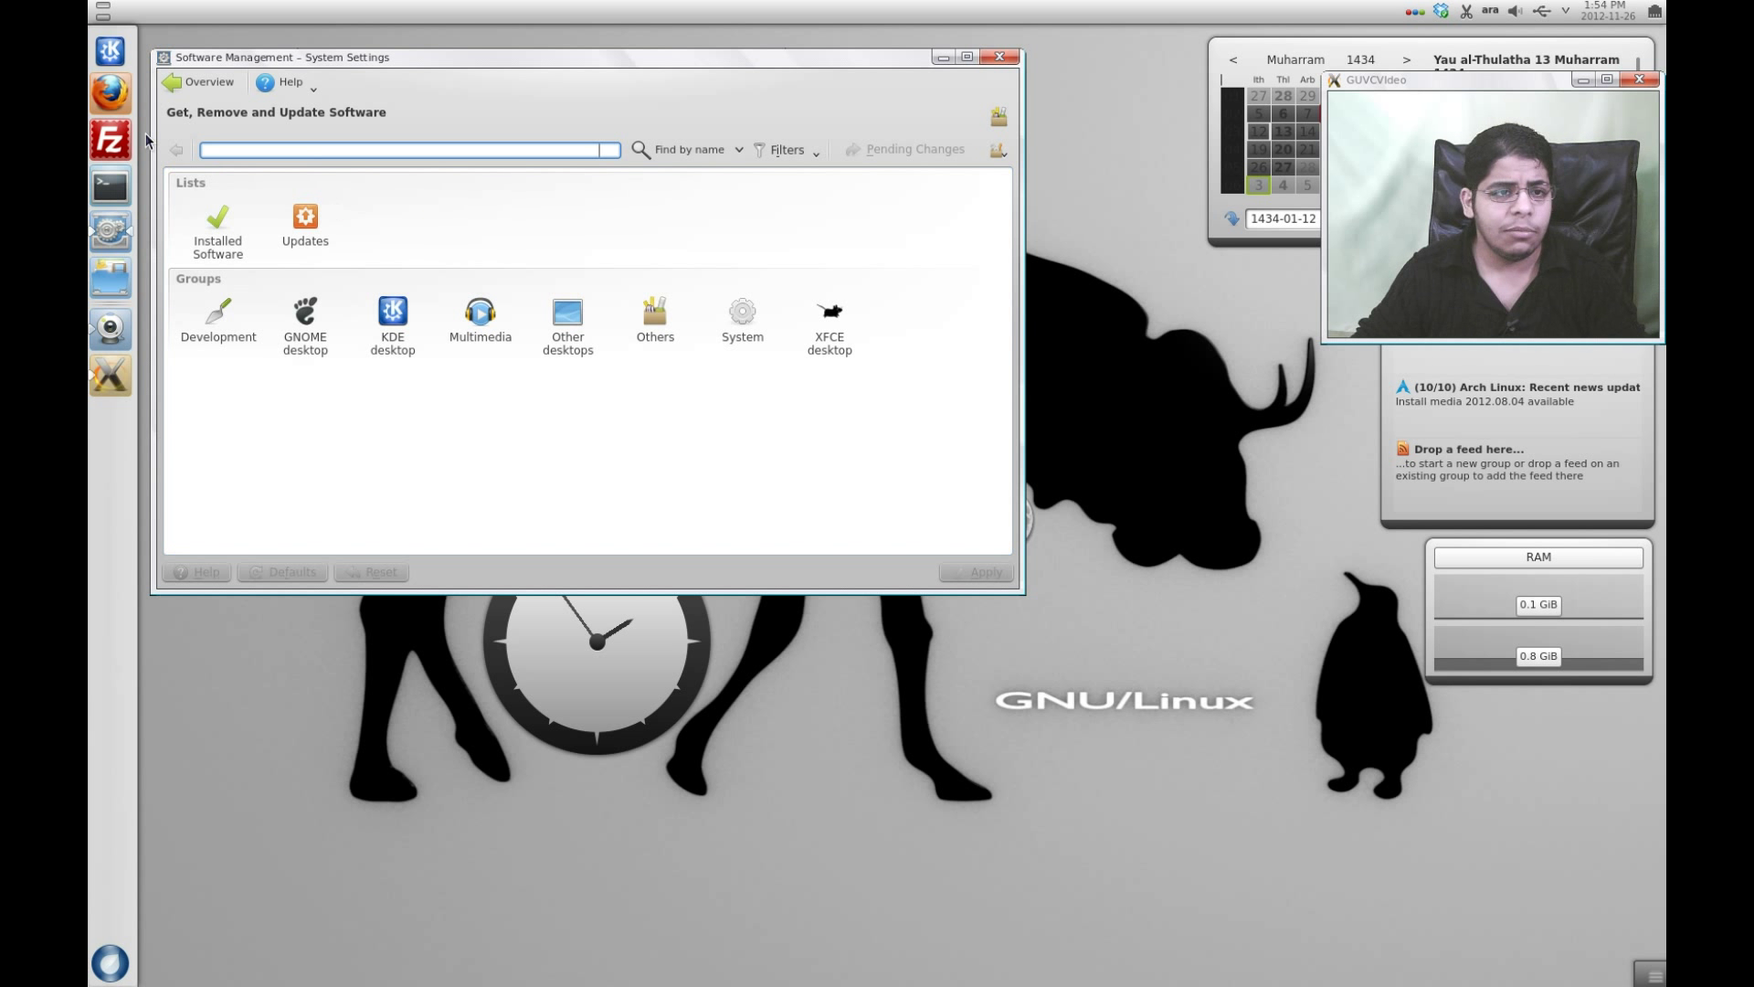
left_click(184, 89)
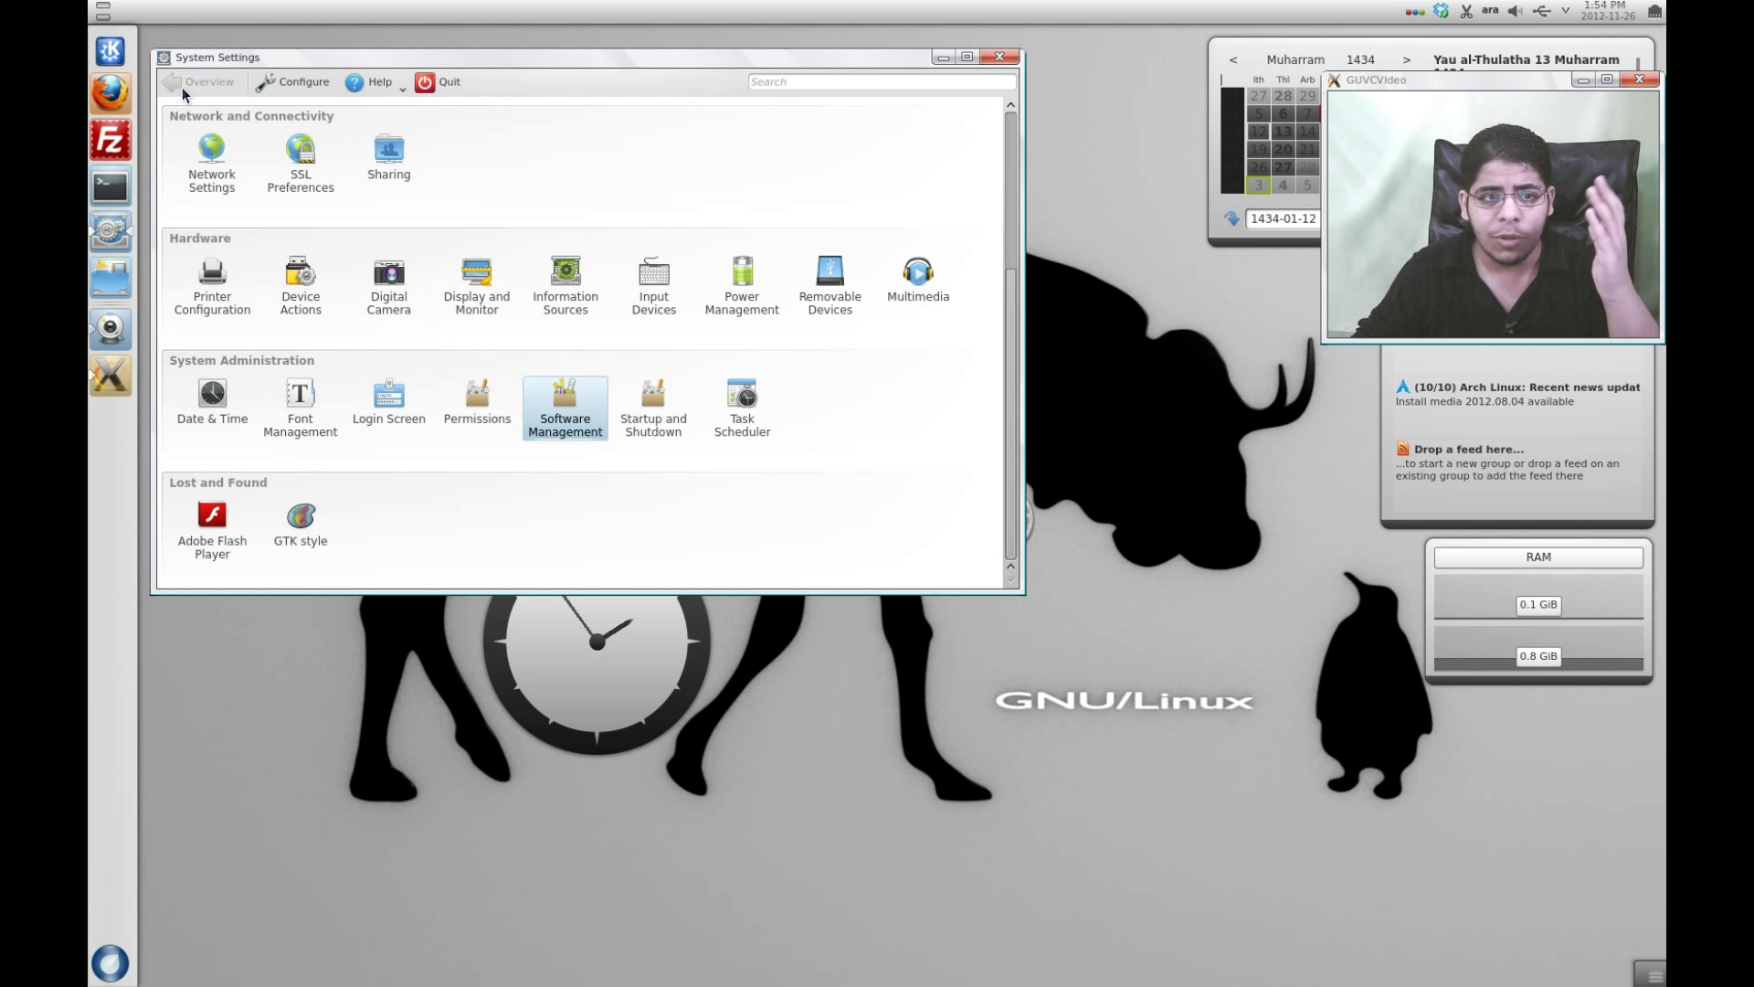
left_click(322, 522)
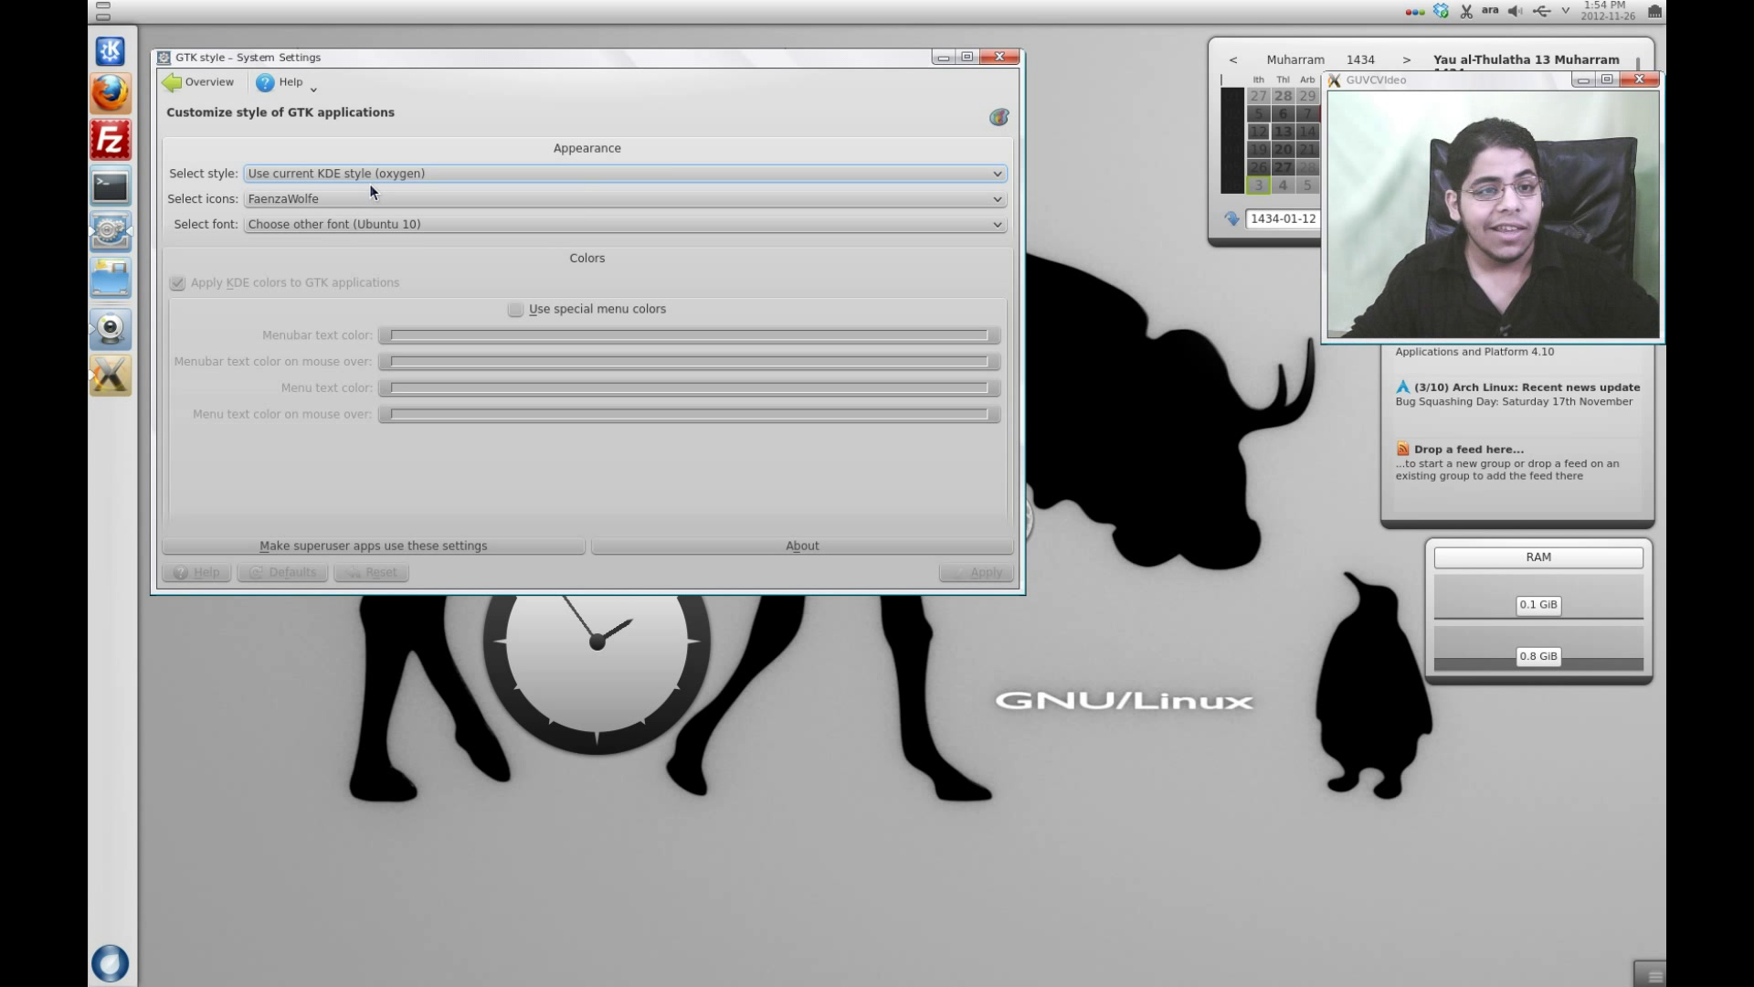
left_click(199, 88)
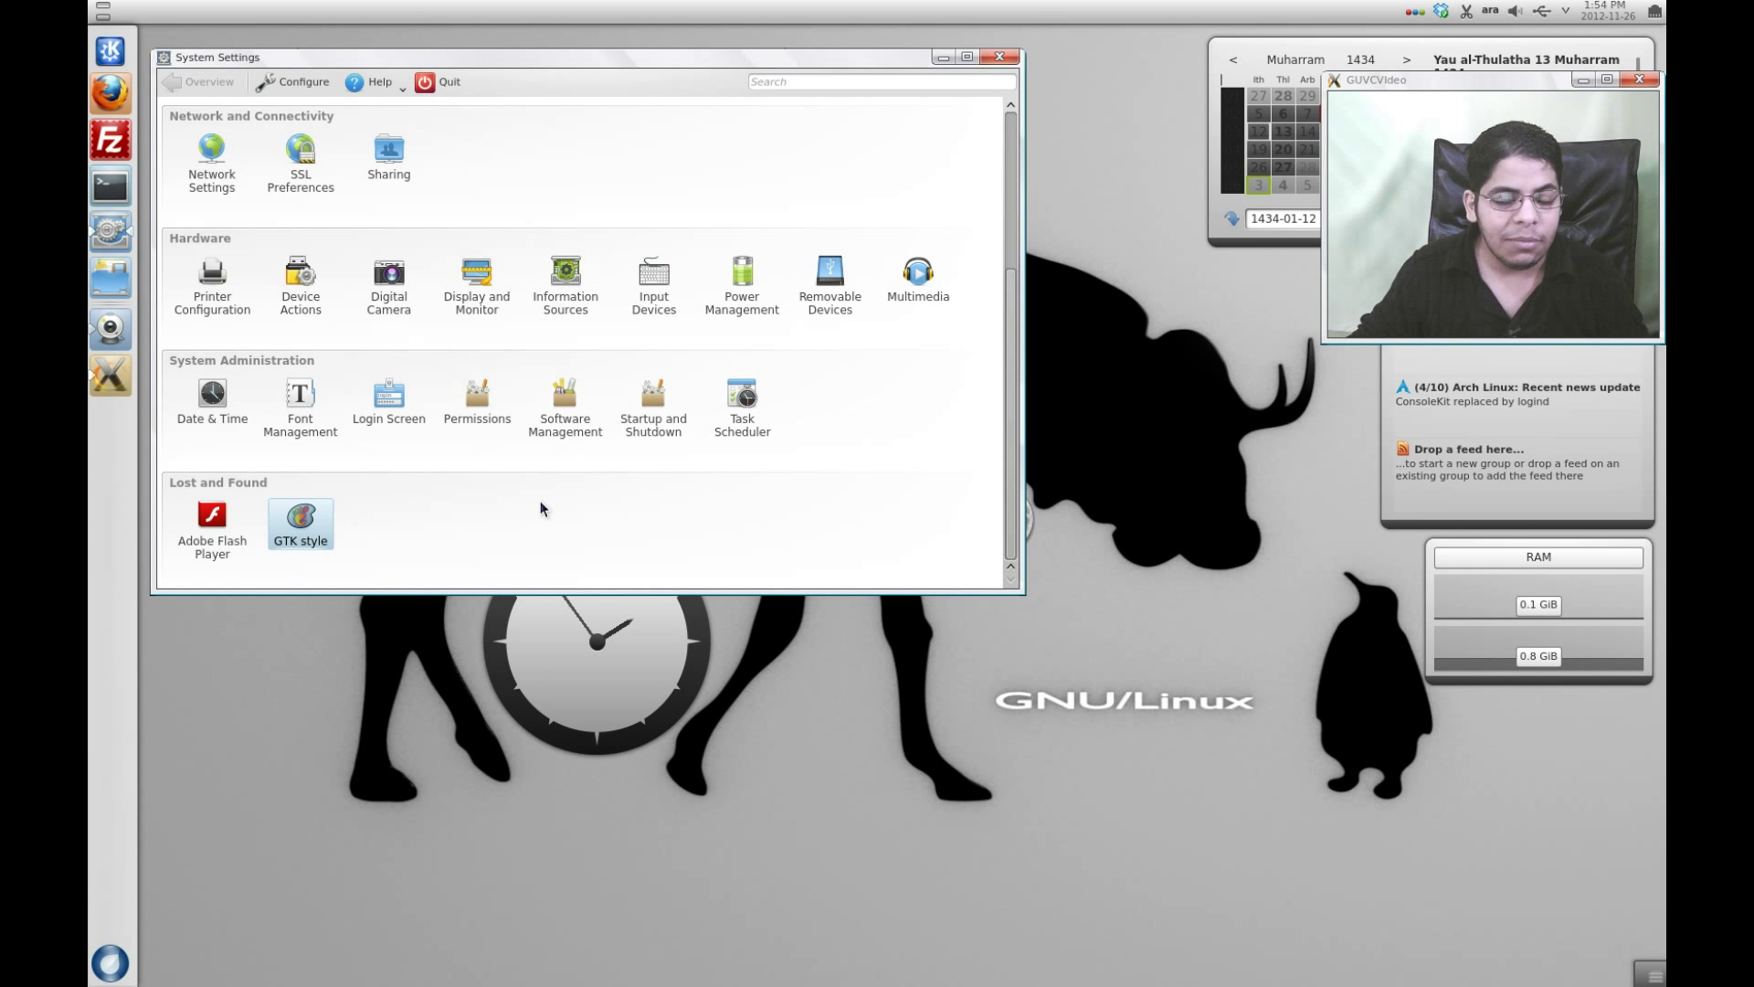
Step: View the Virtual Desktops options under Workspace Behavior without changing them, and return to the overview
scroll(540, 501, "up", 5)
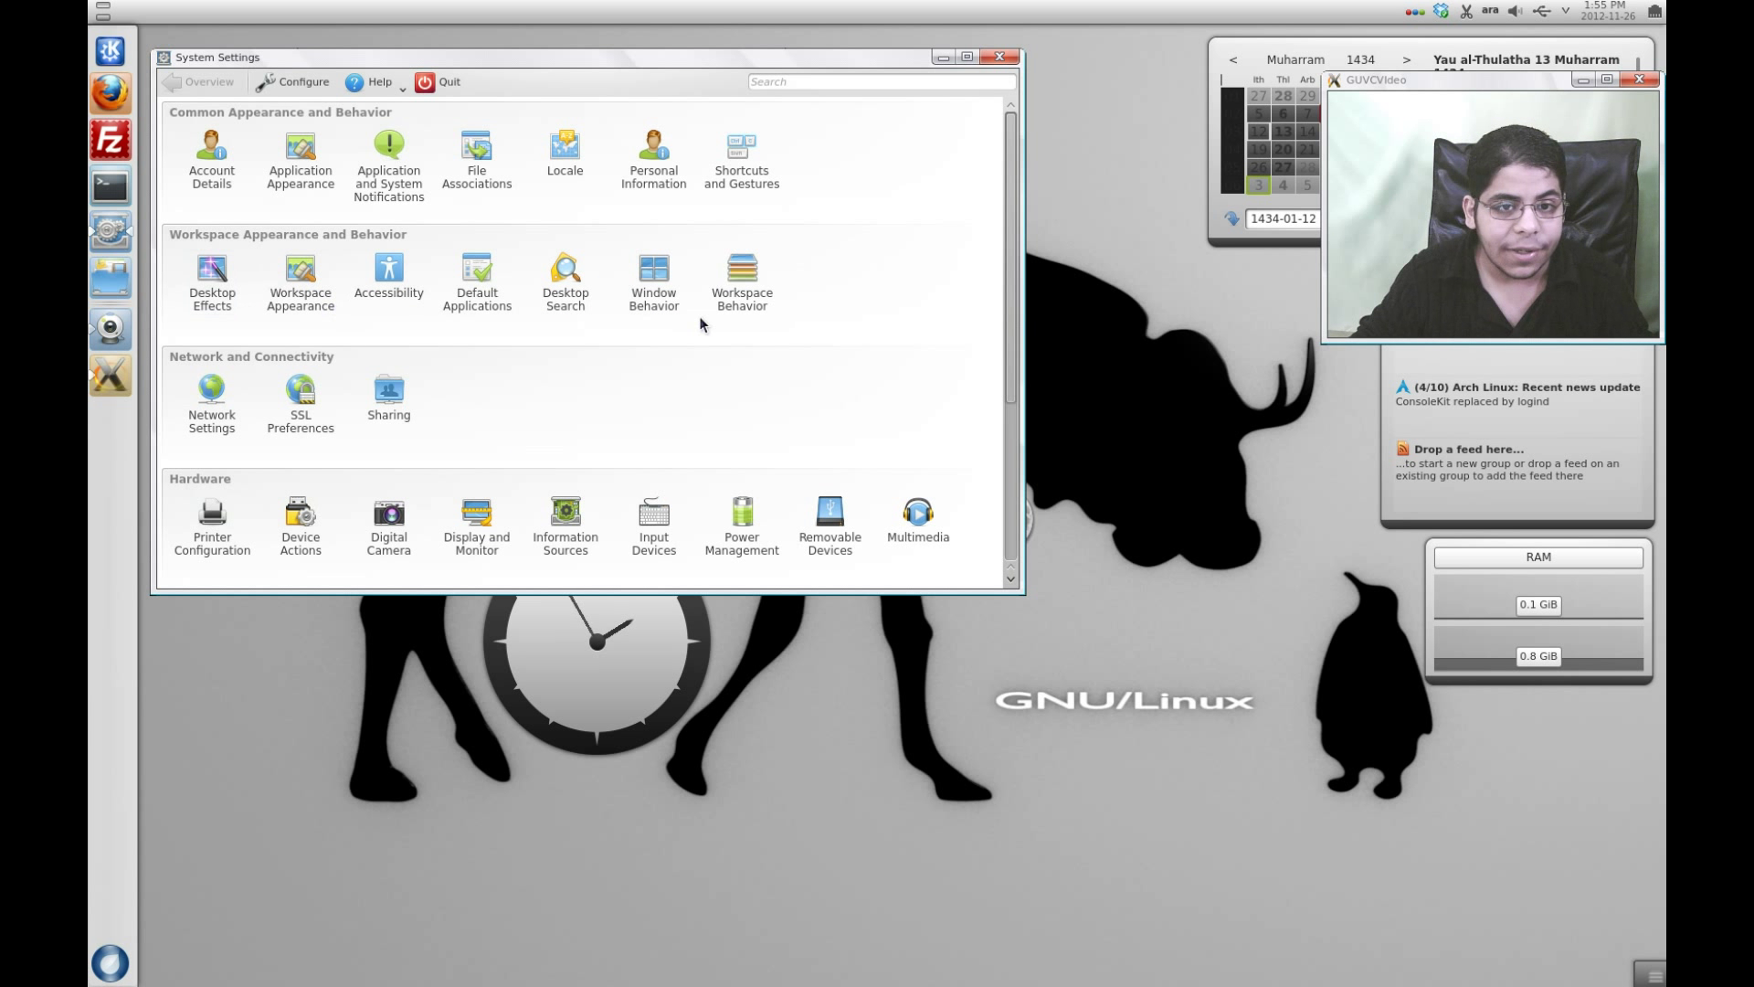
left_click(756, 308)
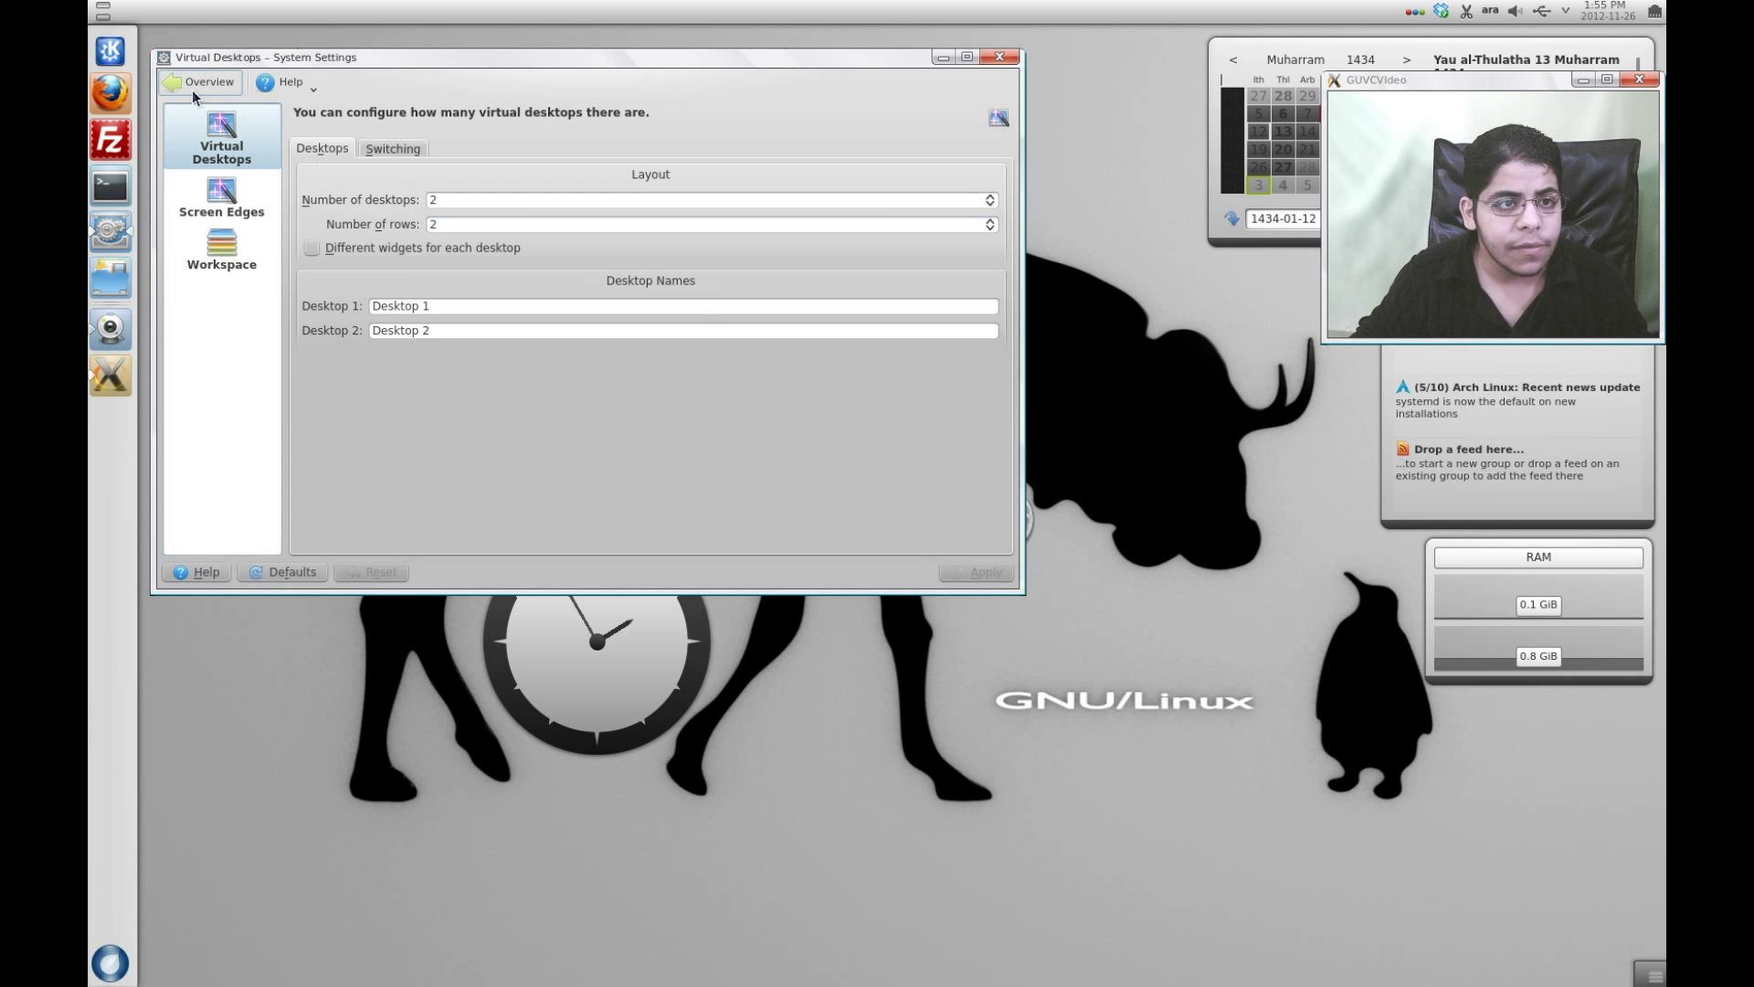
left_click(192, 84)
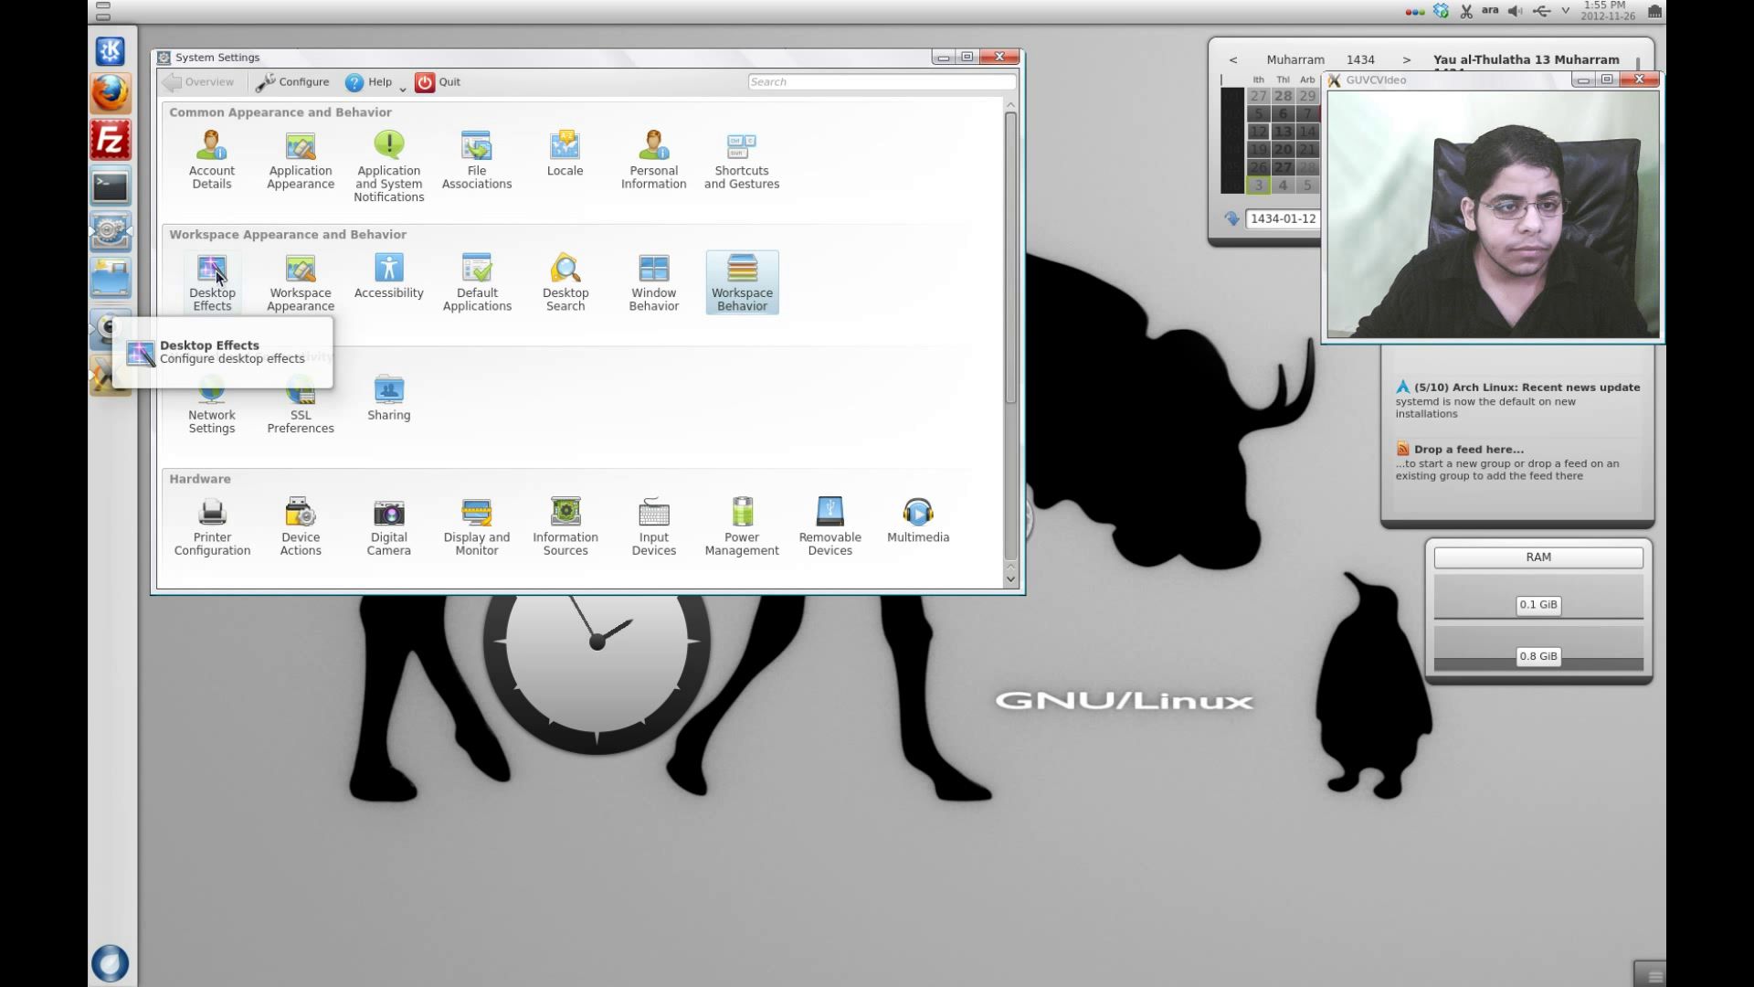
Step: Switch the desktop theme to H2O in the Workspace Appearance settings and apply it
left_click(326, 273)
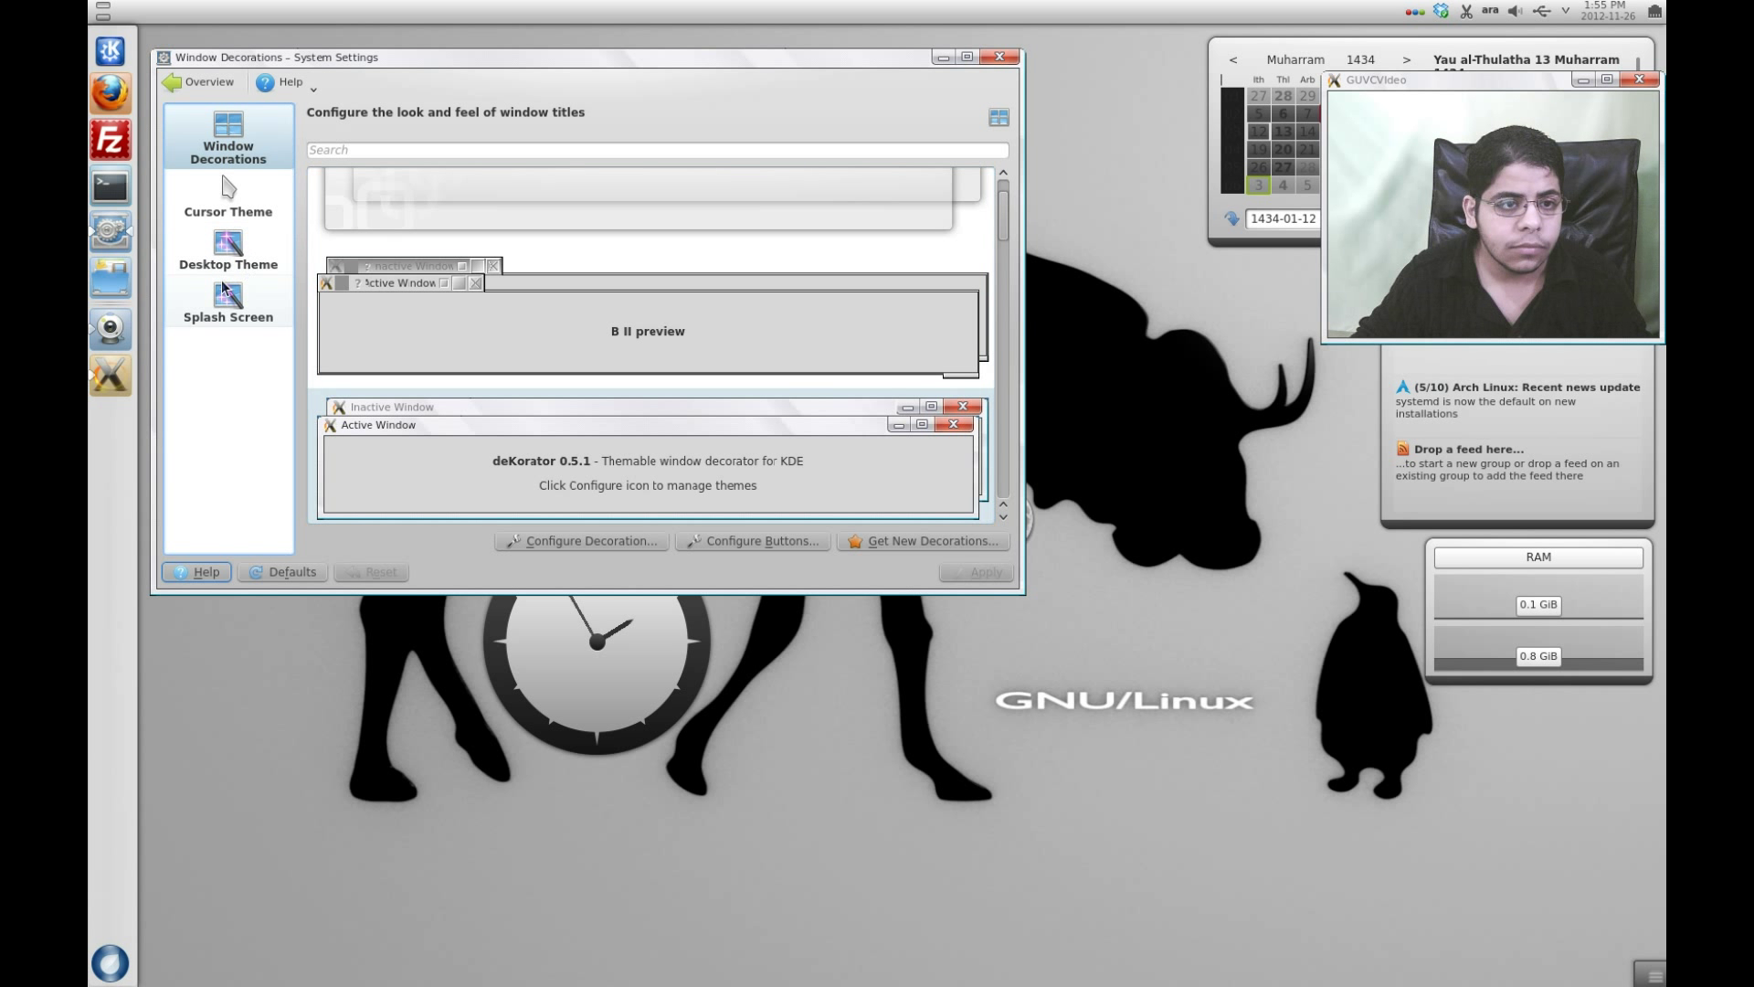
left_click(227, 268)
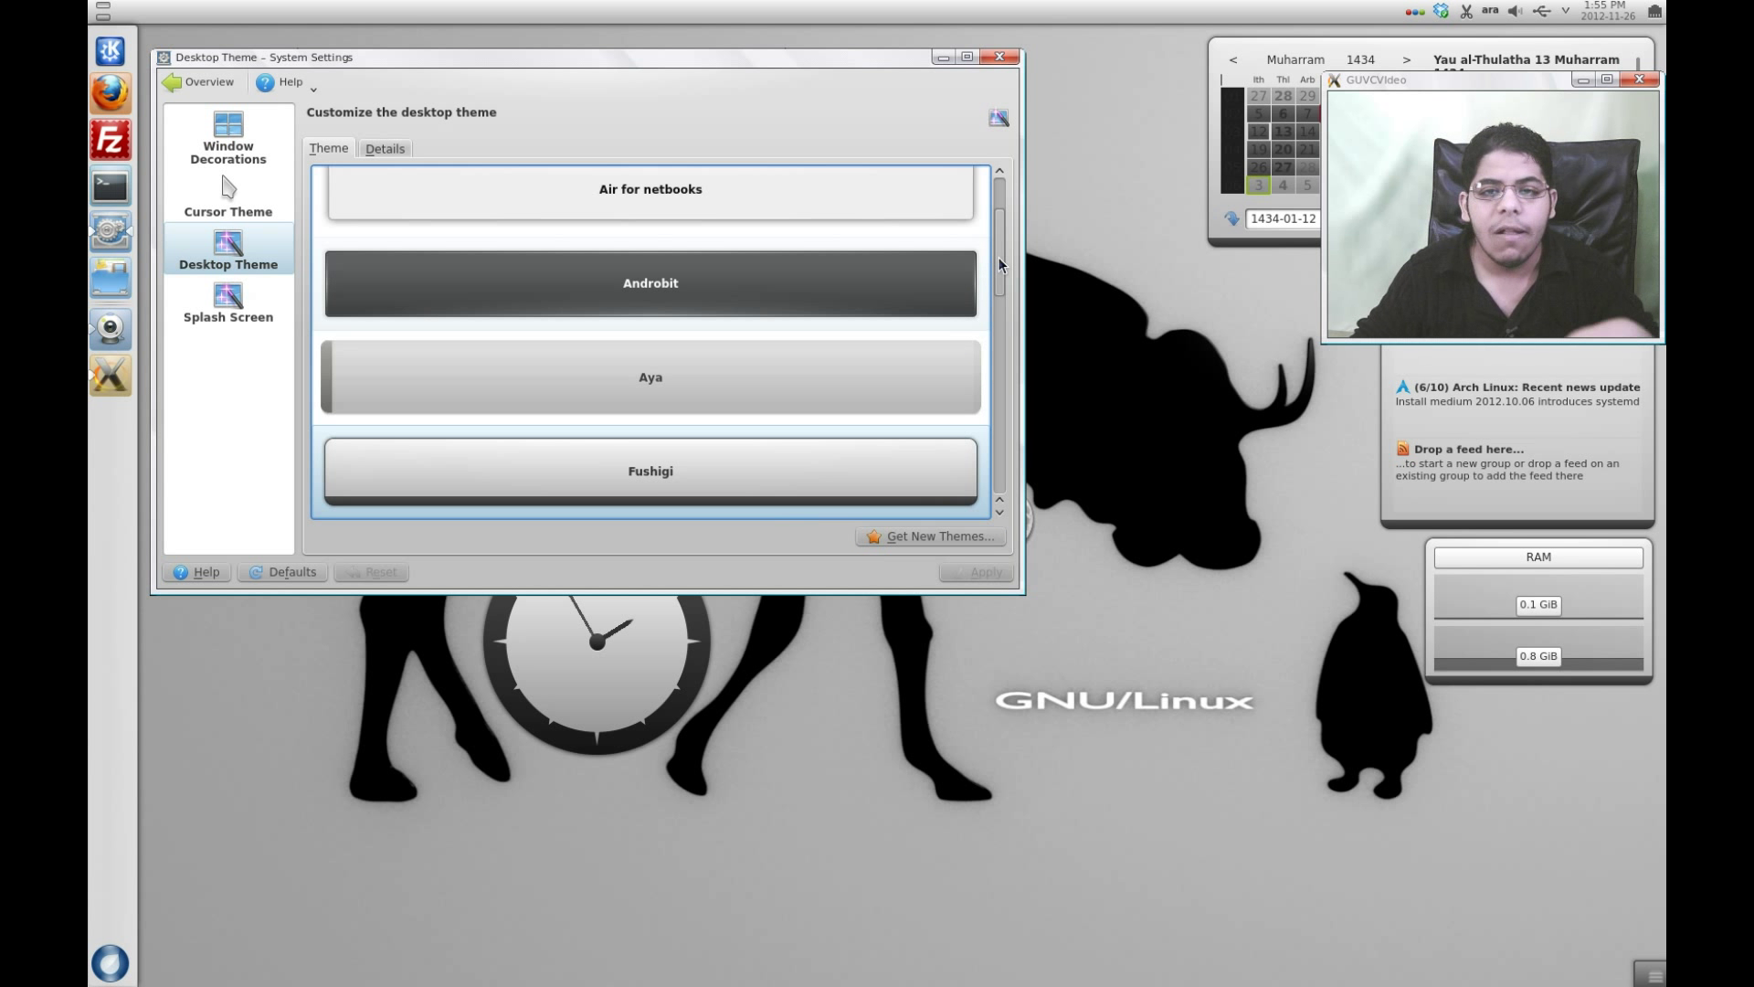
mouse_move(1000, 290)
left_mouse_down()
mouse_move(994, 497)
mouse_move(991, 195)
mouse_move(989, 322)
left_mouse_up()
left_click(857, 352)
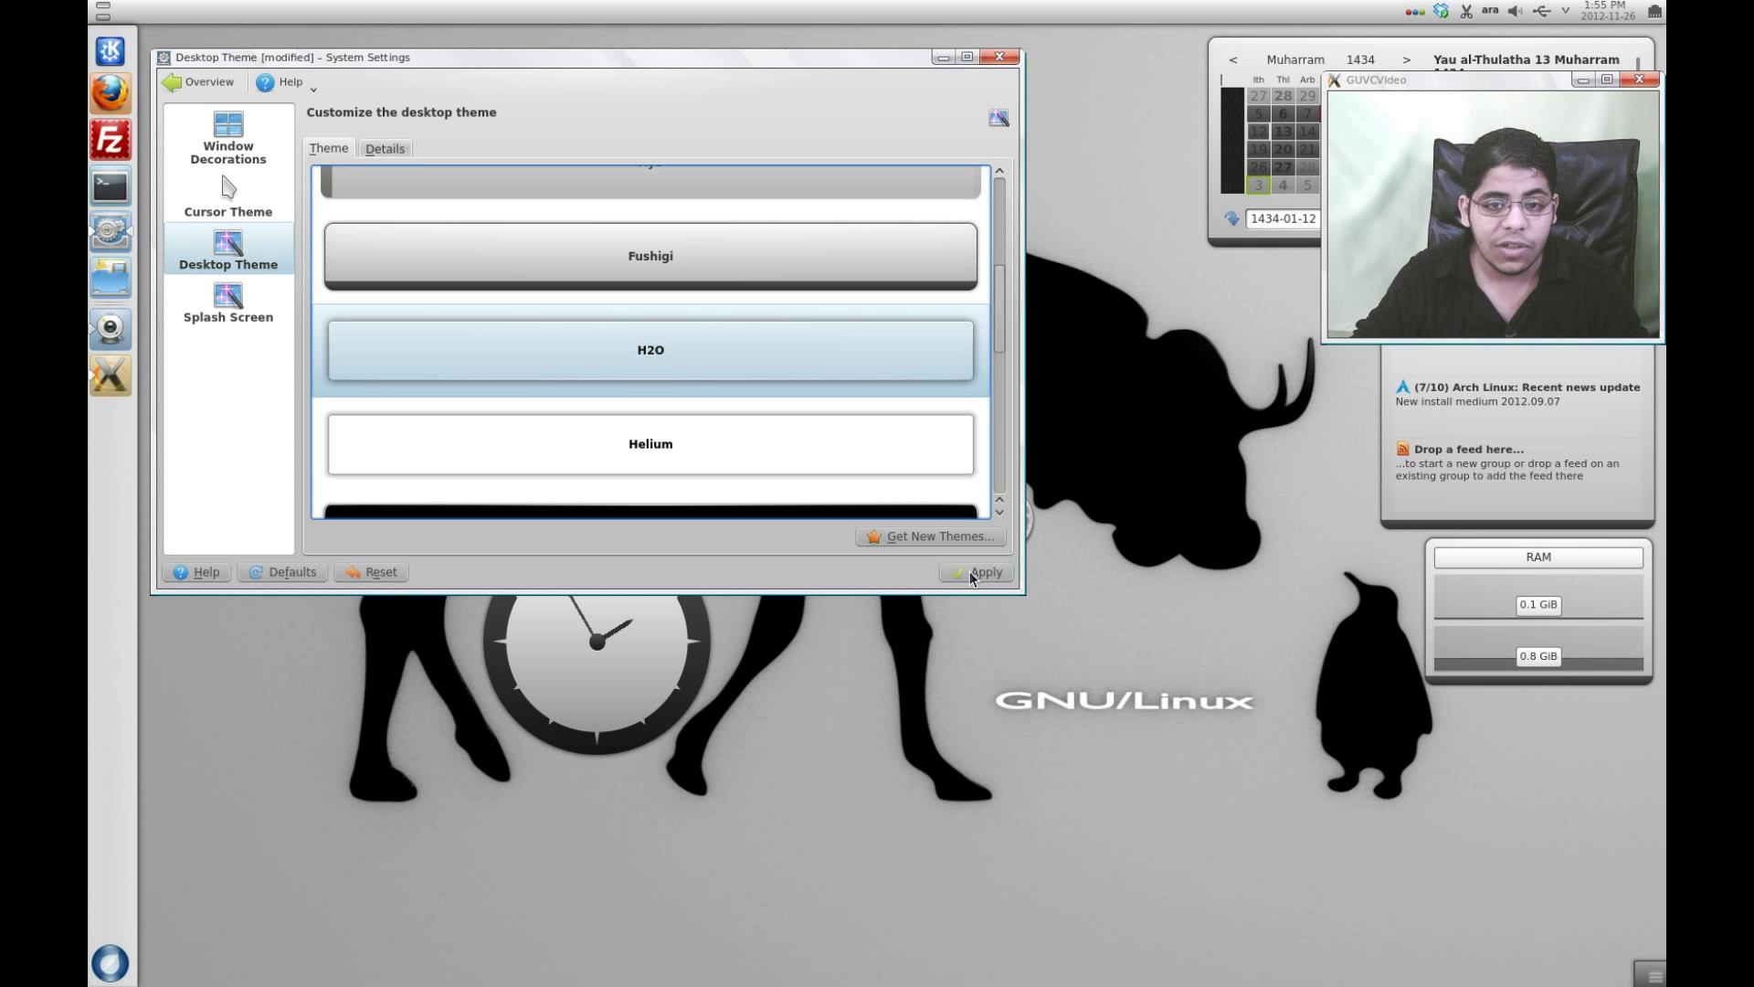
left_click(968, 571)
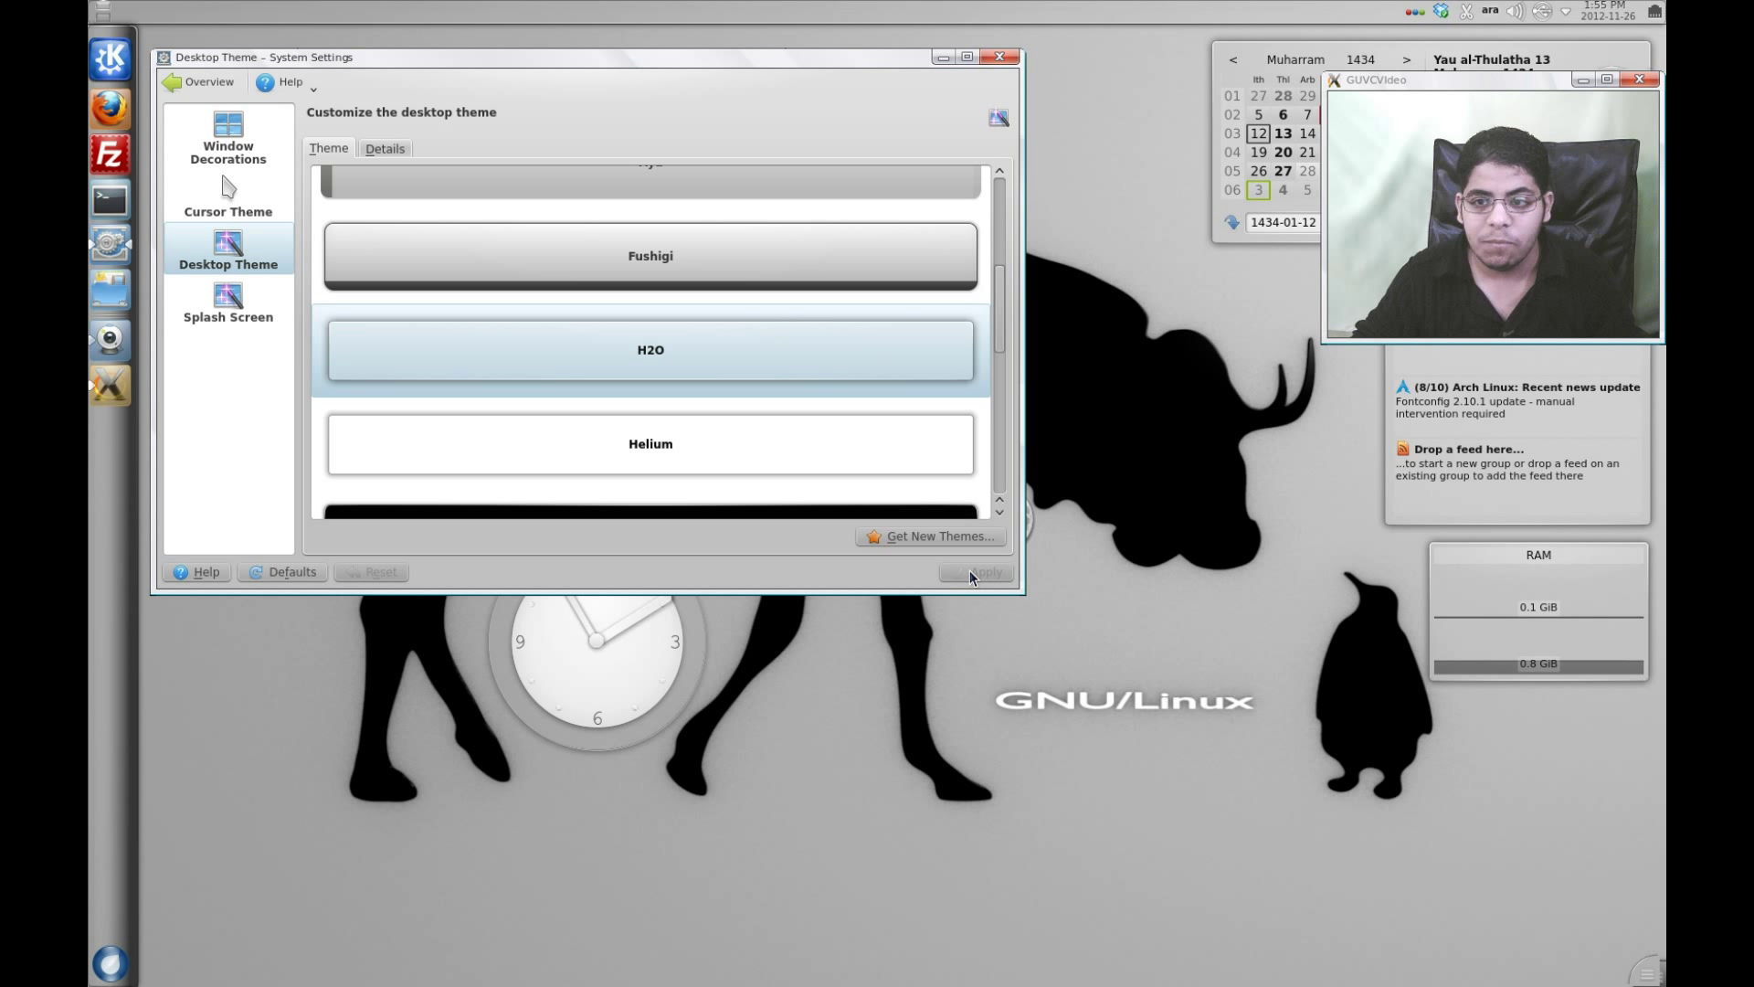
Step: Reapply the Fushigi desktop theme and return to the settings overview
left_click(715, 262)
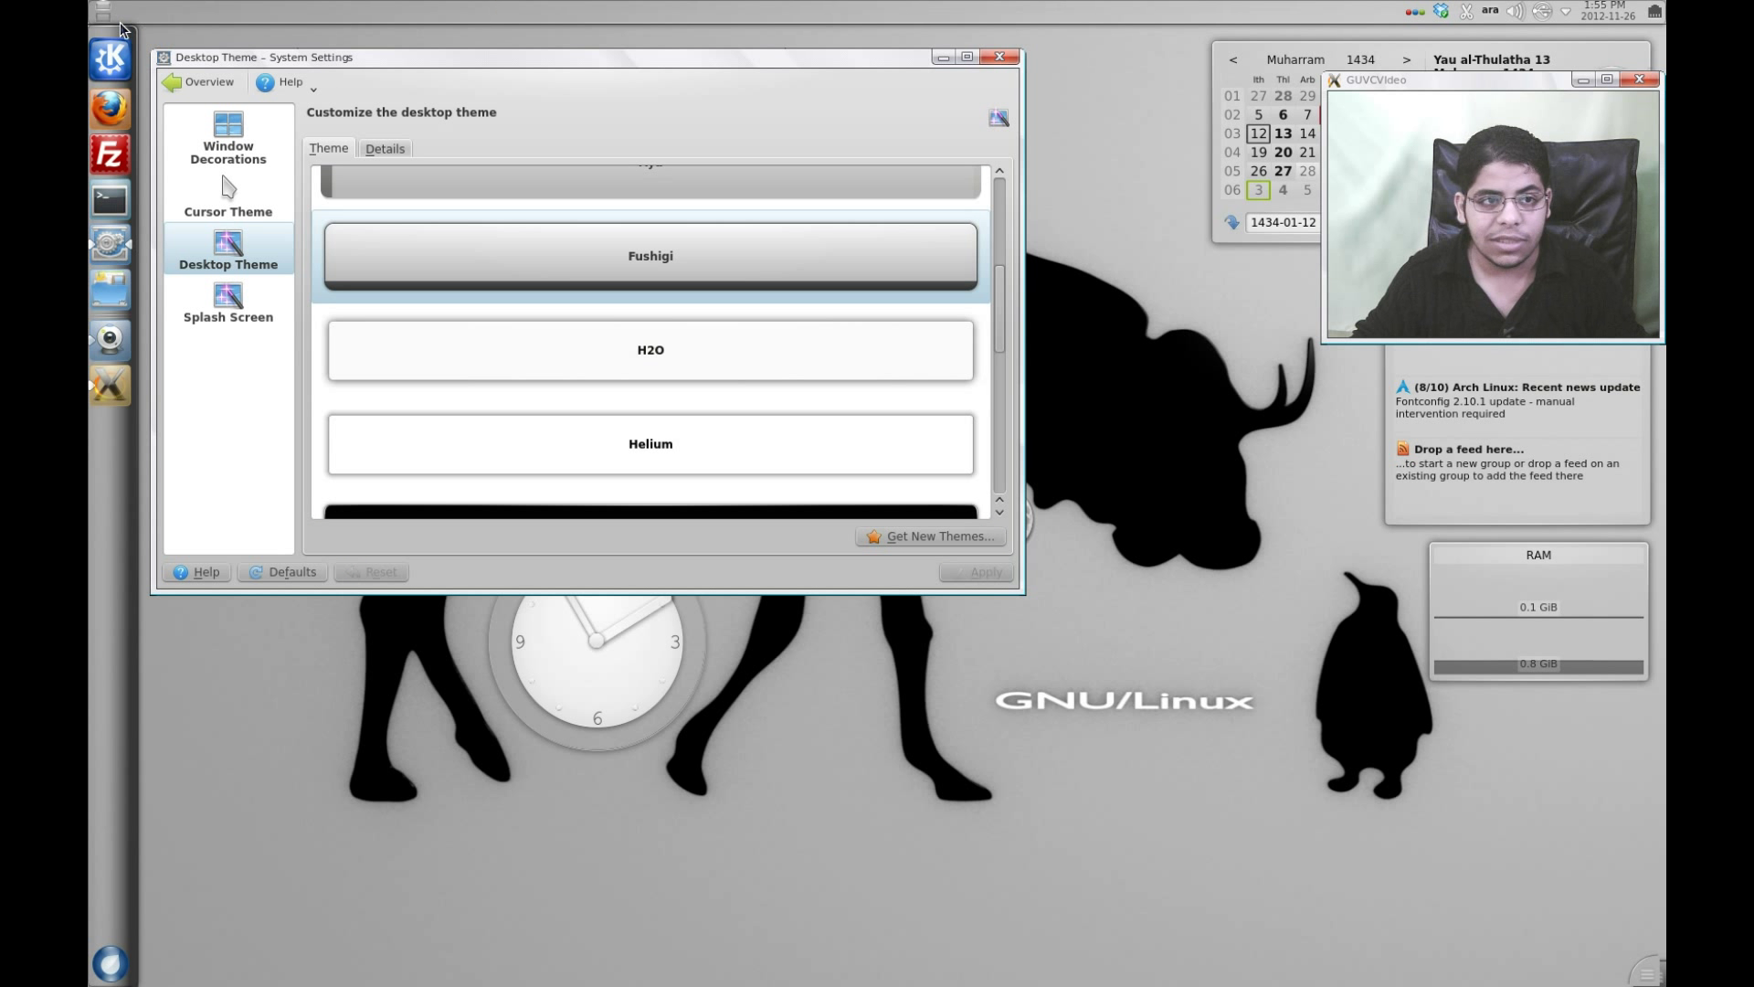
left_click(199, 82)
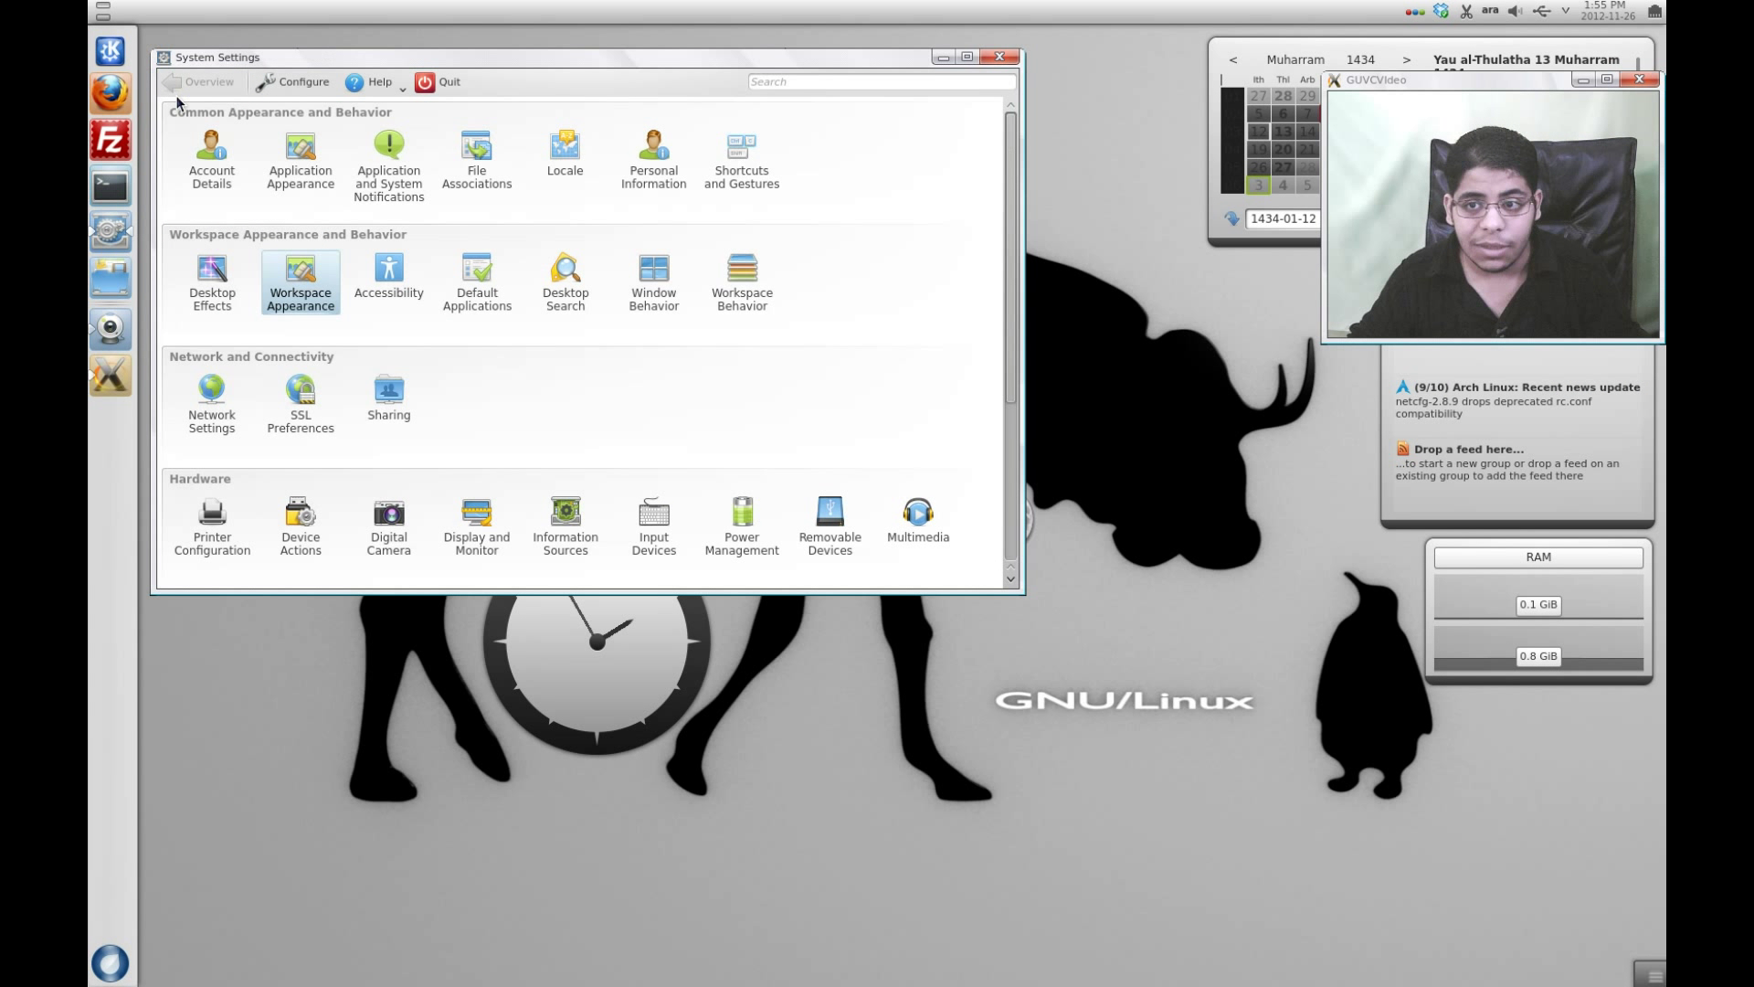
Step: Inspect the twitter shortcut's trigger and command and the nocast shortcut's trigger in Custom Shortcuts, and close System Settings
left_click(756, 174)
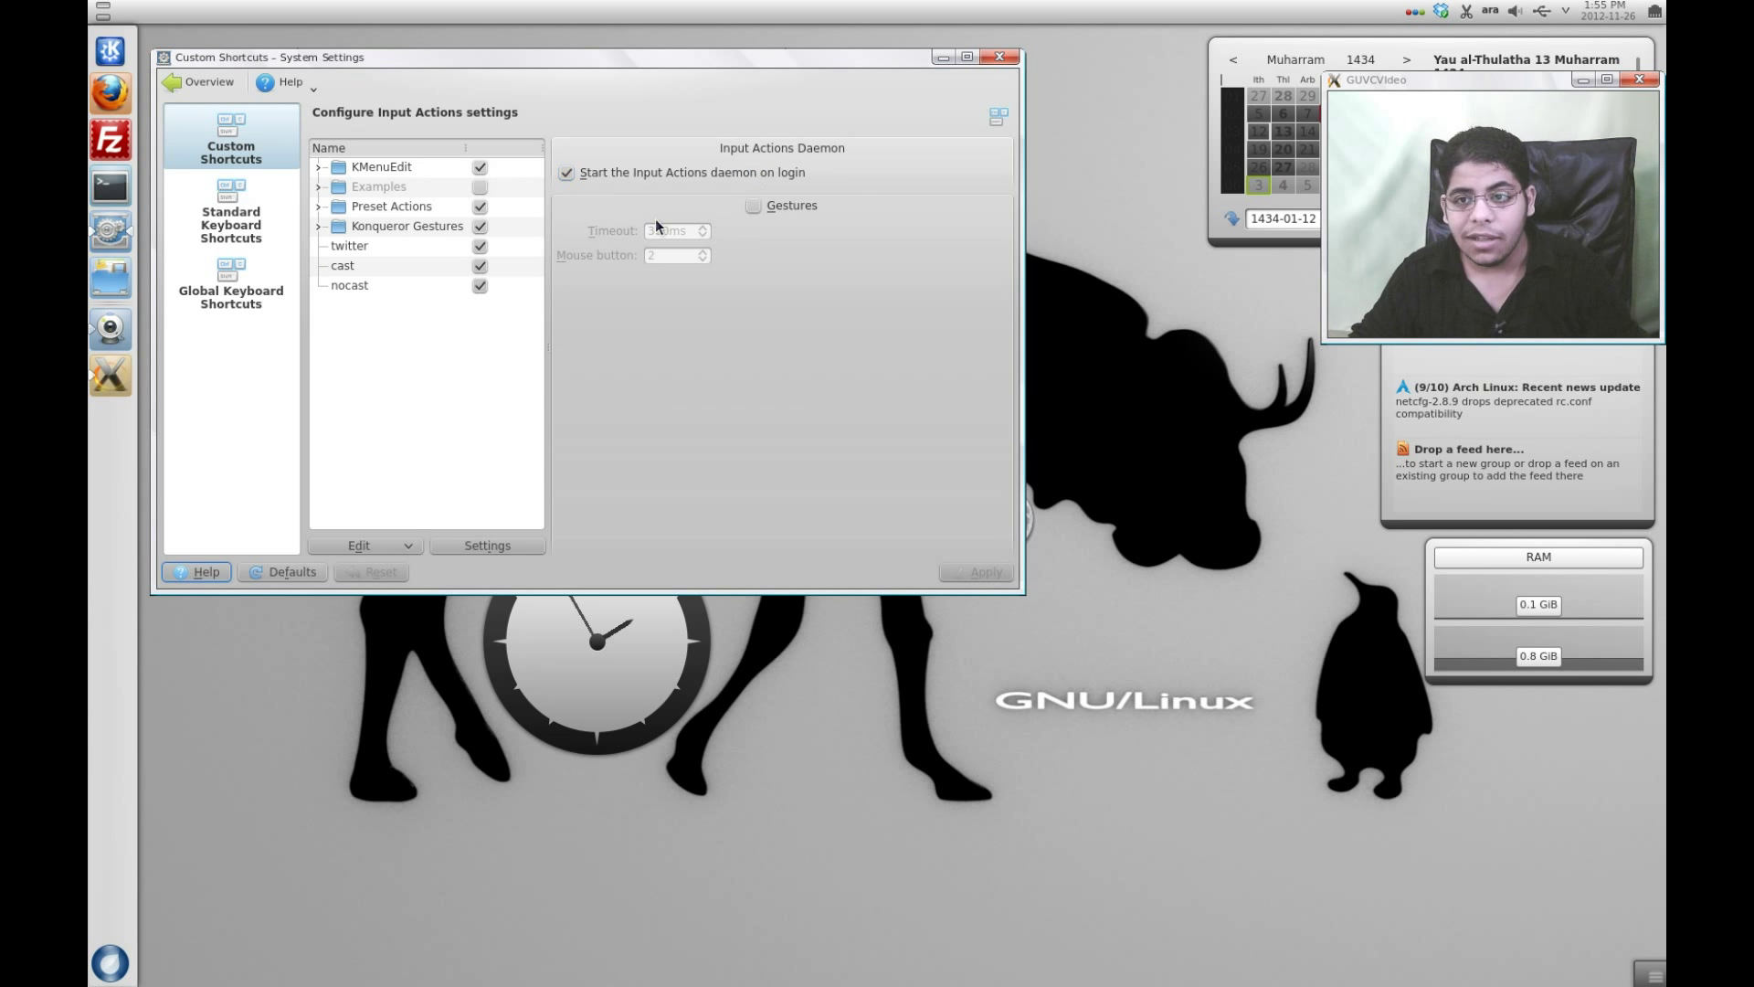
left_click(1565, 13)
left_click(1565, 13)
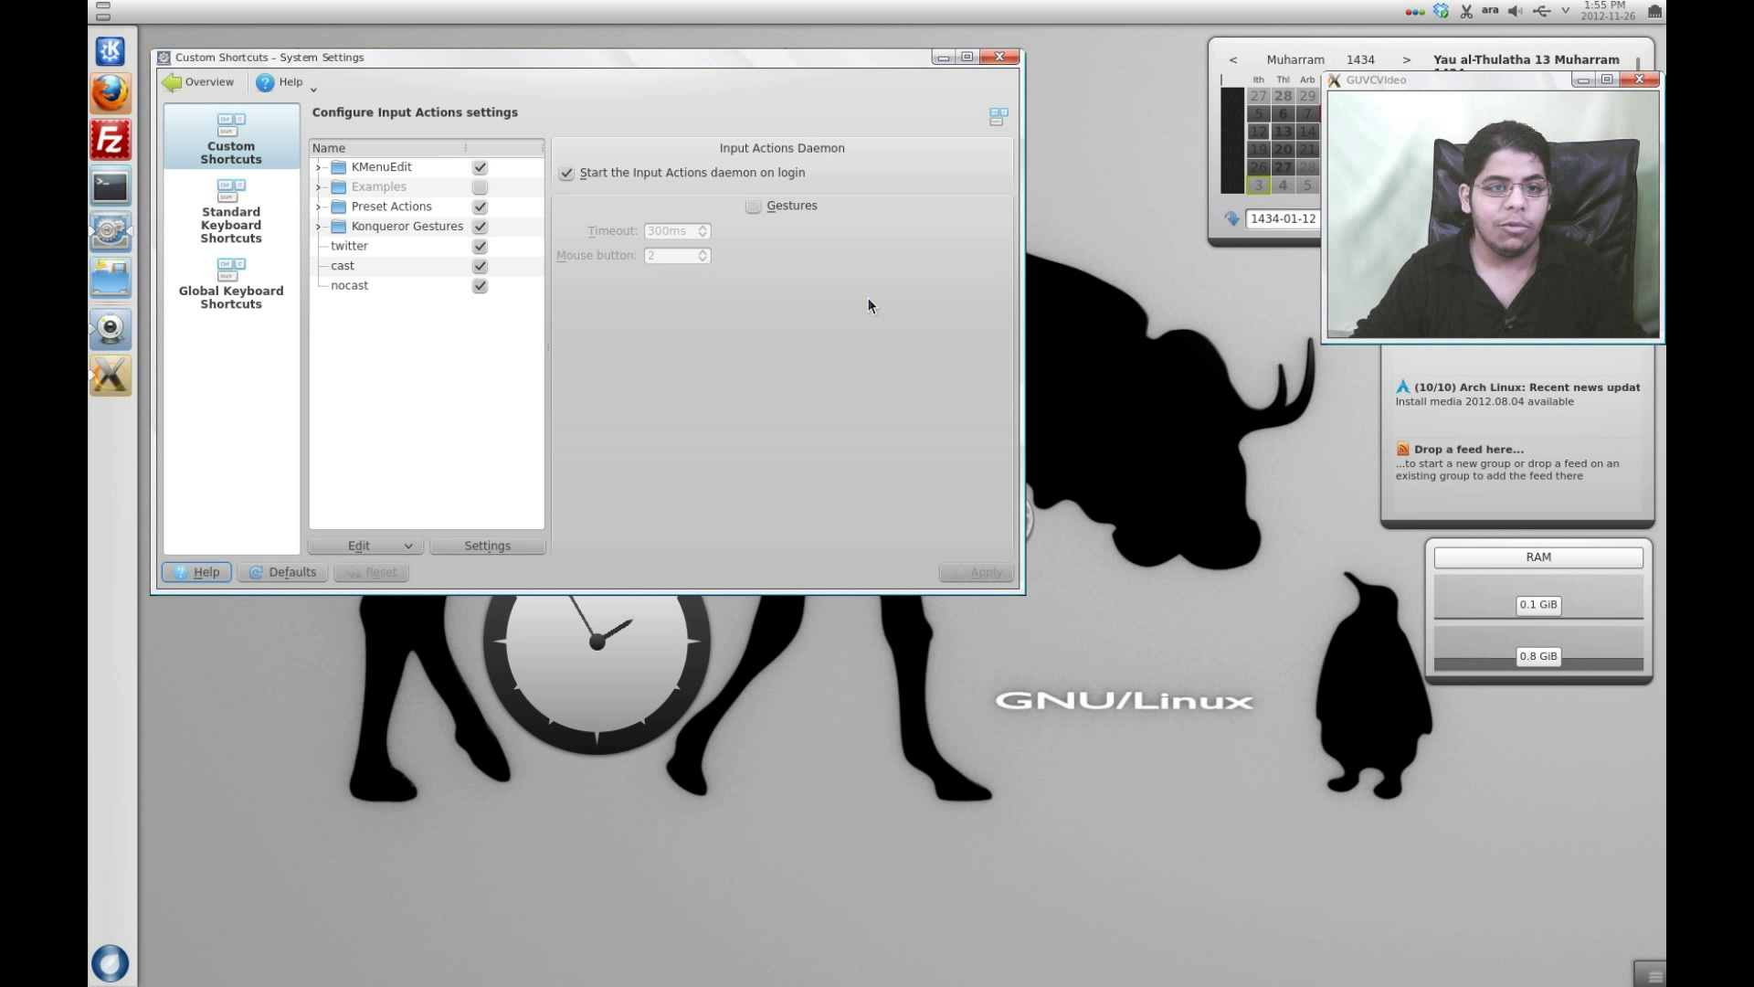
left_click(362, 250)
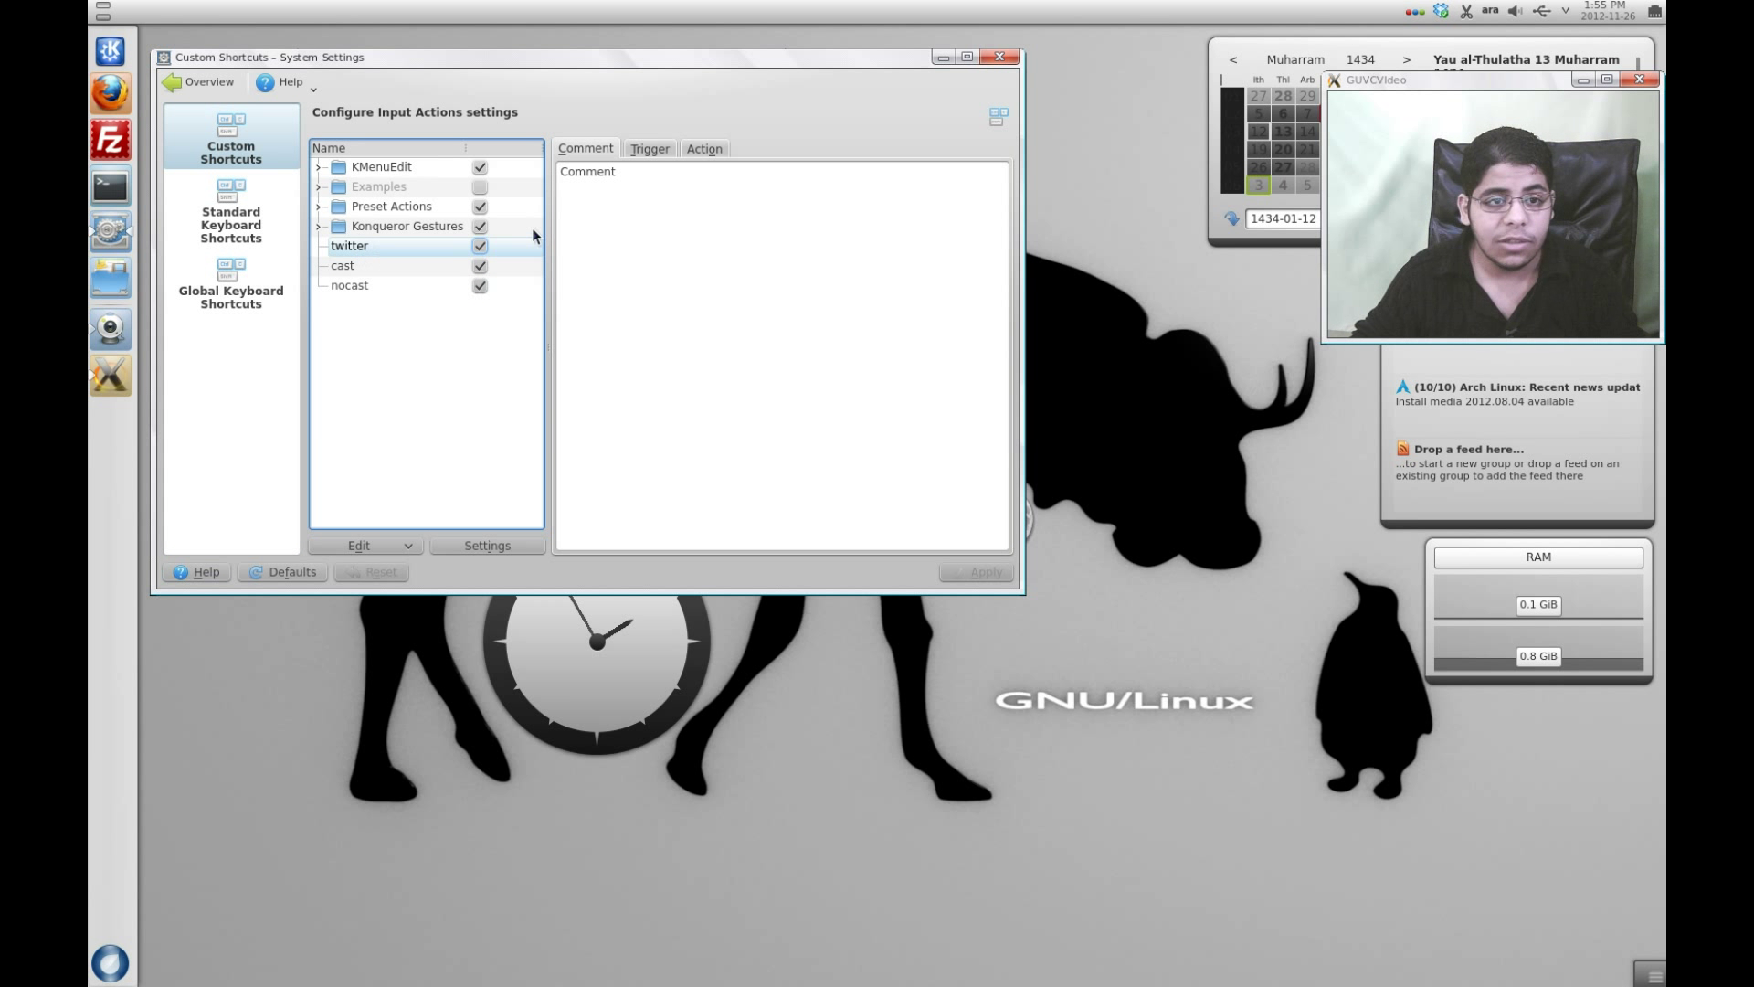
left_click(650, 149)
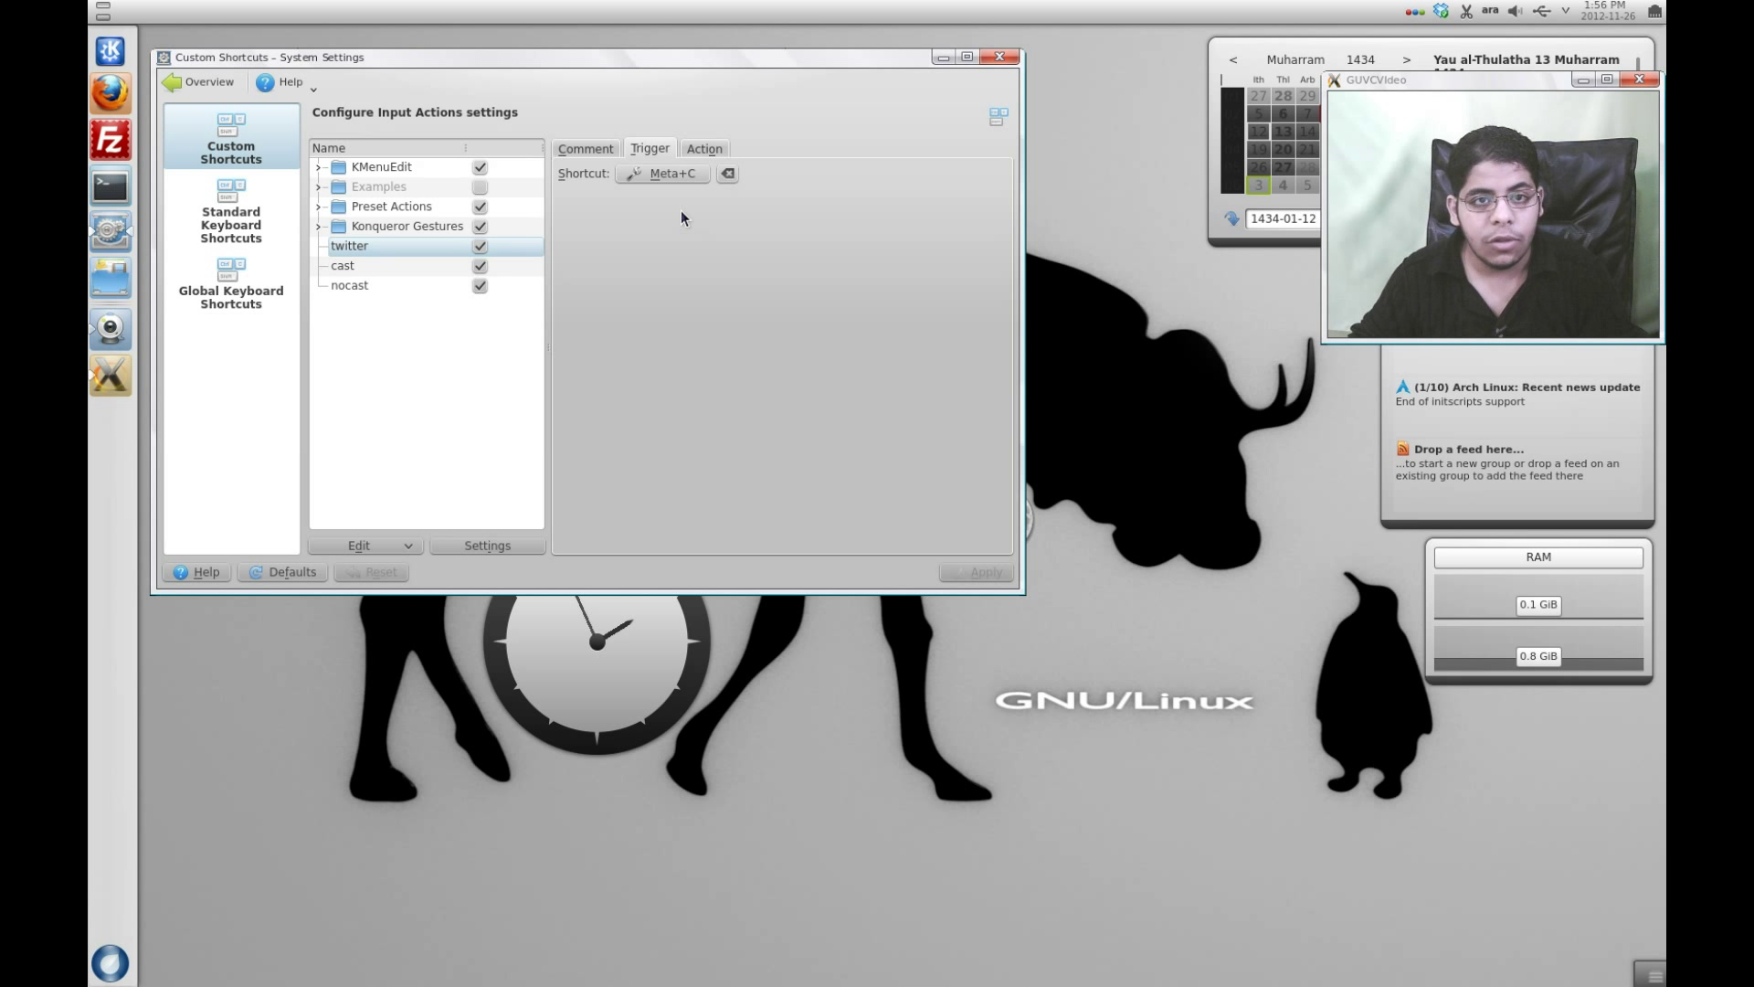
left_click(701, 149)
triple_click(692, 174)
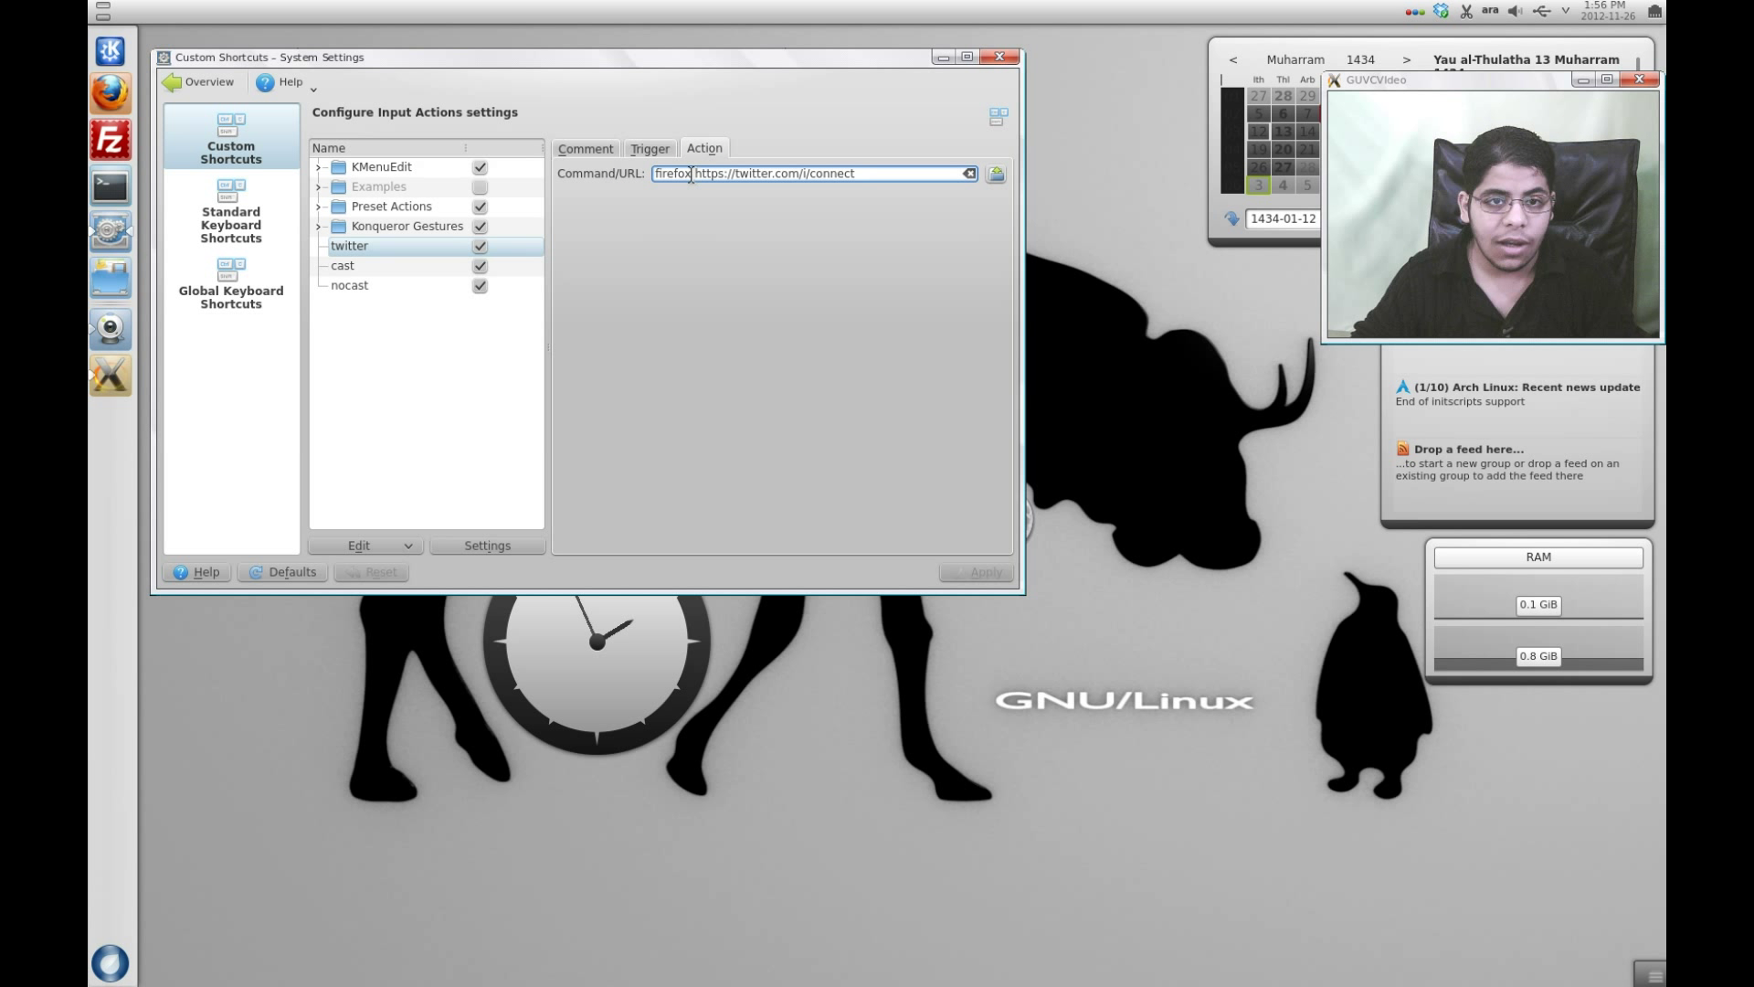
left_click(380, 280)
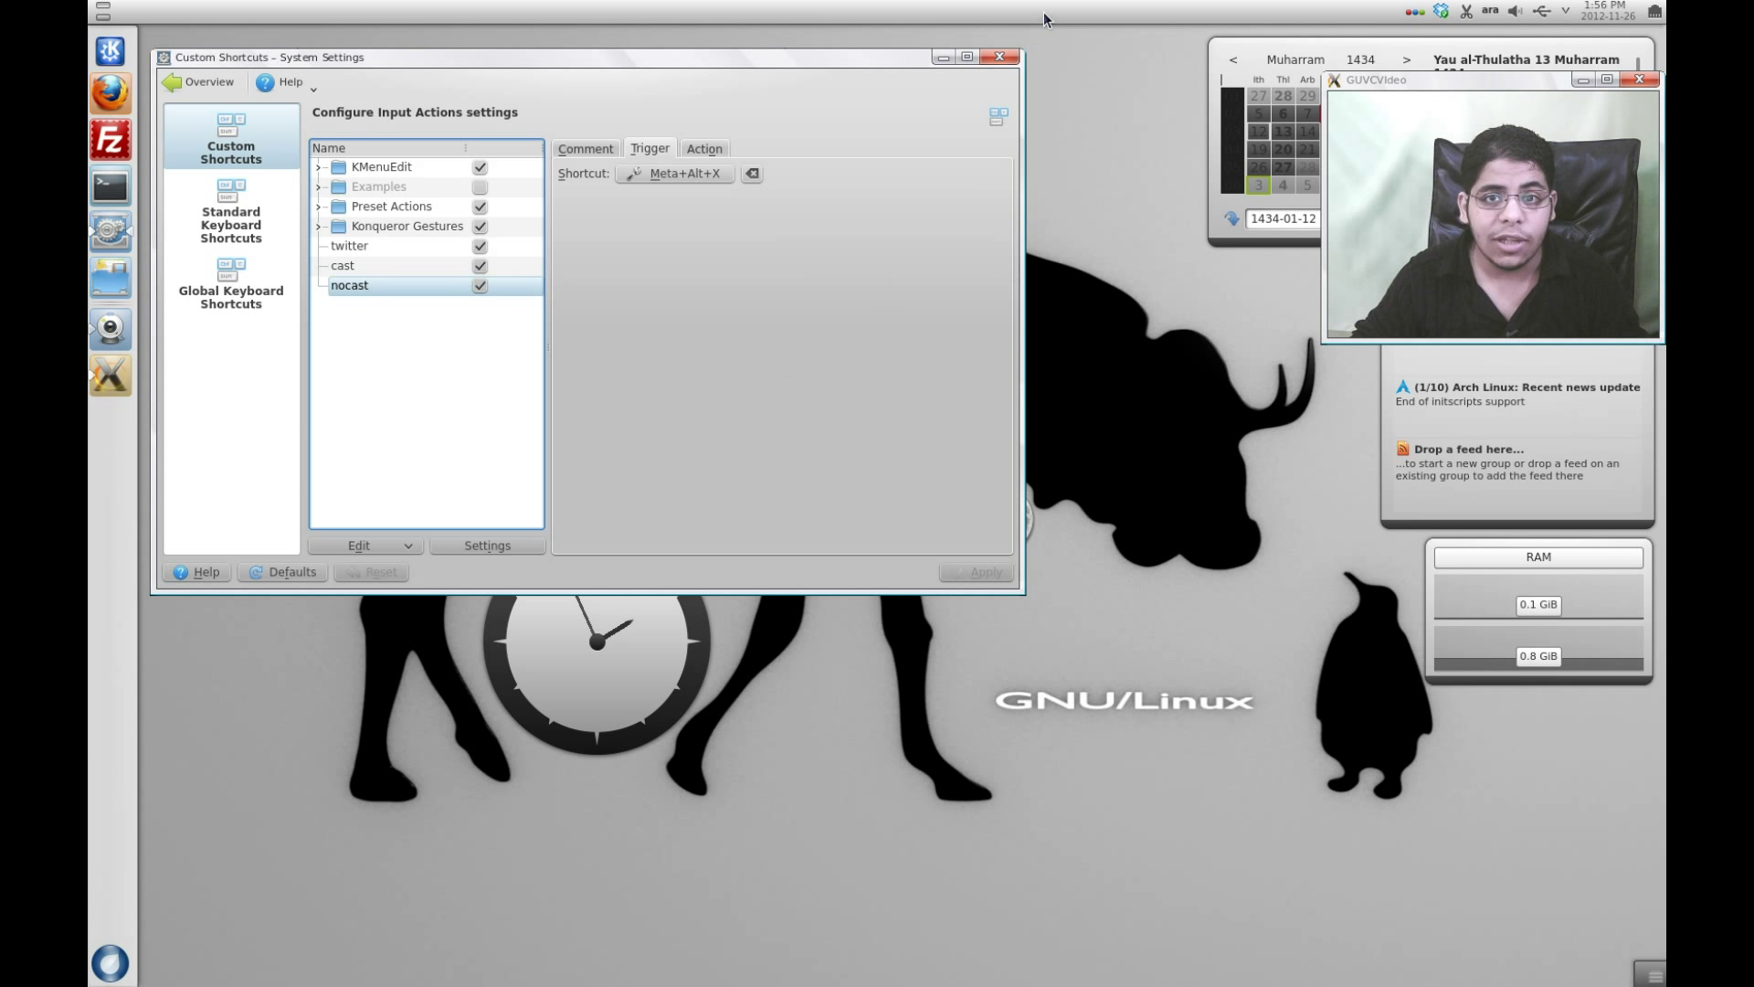
left_click(1008, 58)
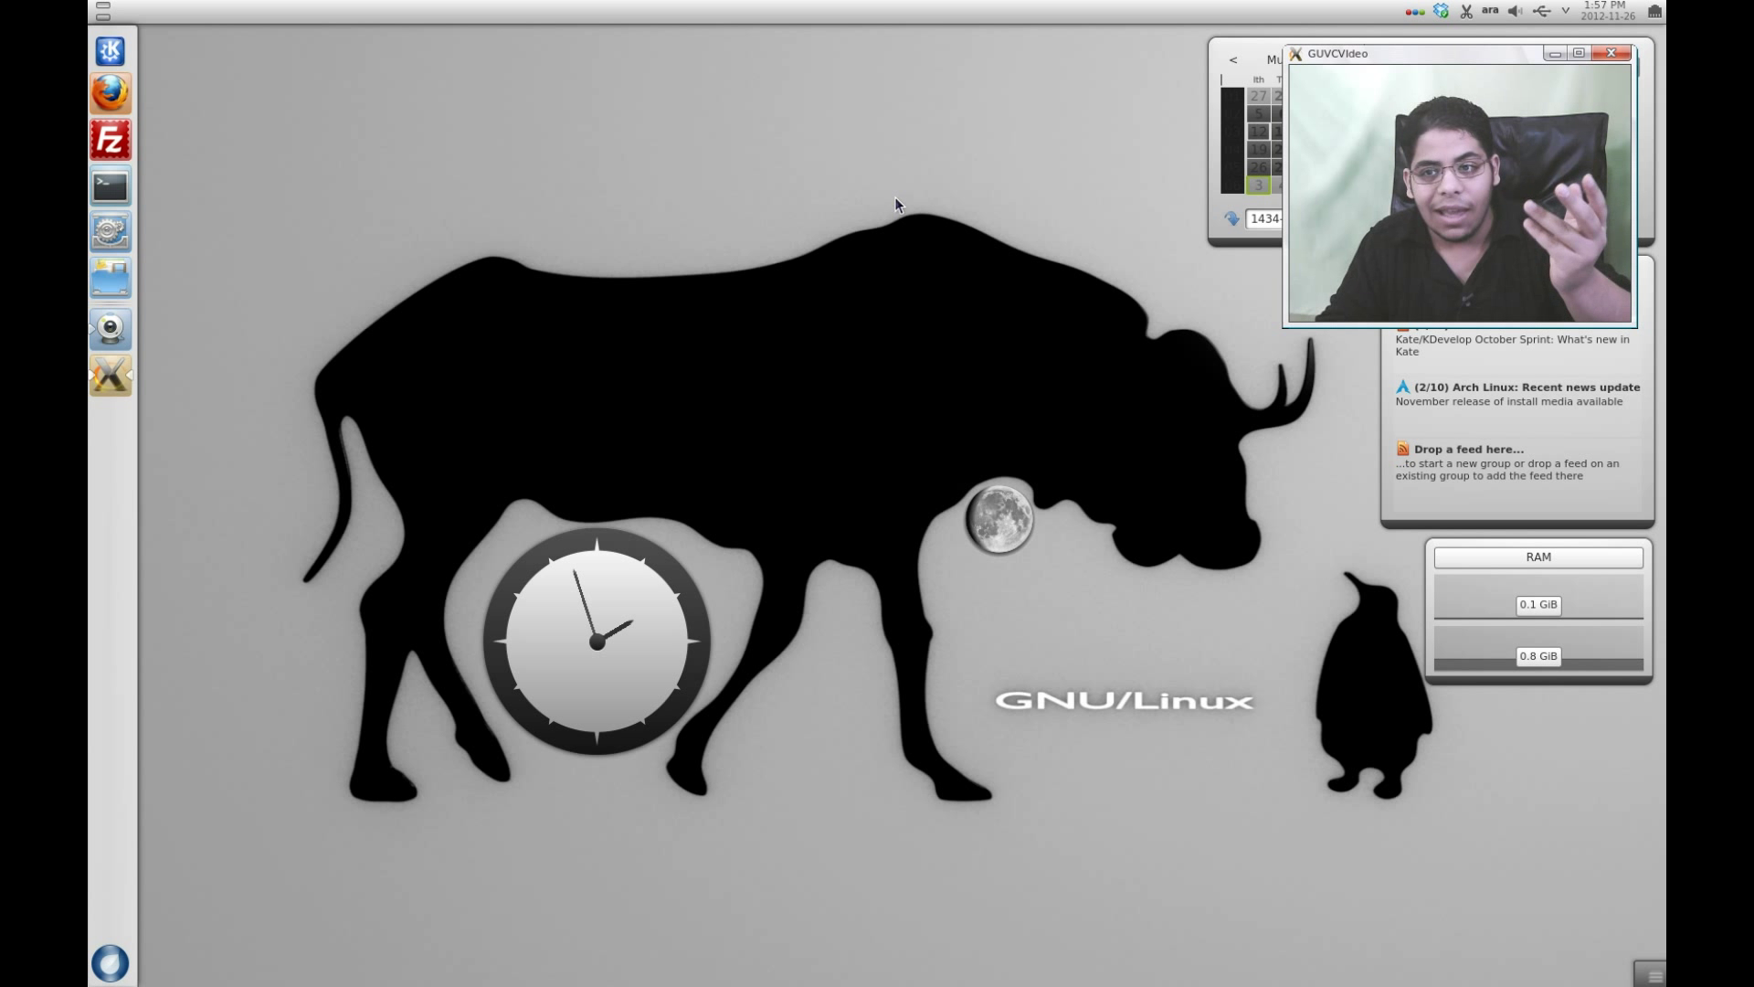
Step: Launch Kontact from the application launcher's favorites and show its Summary page
left_click(110, 50)
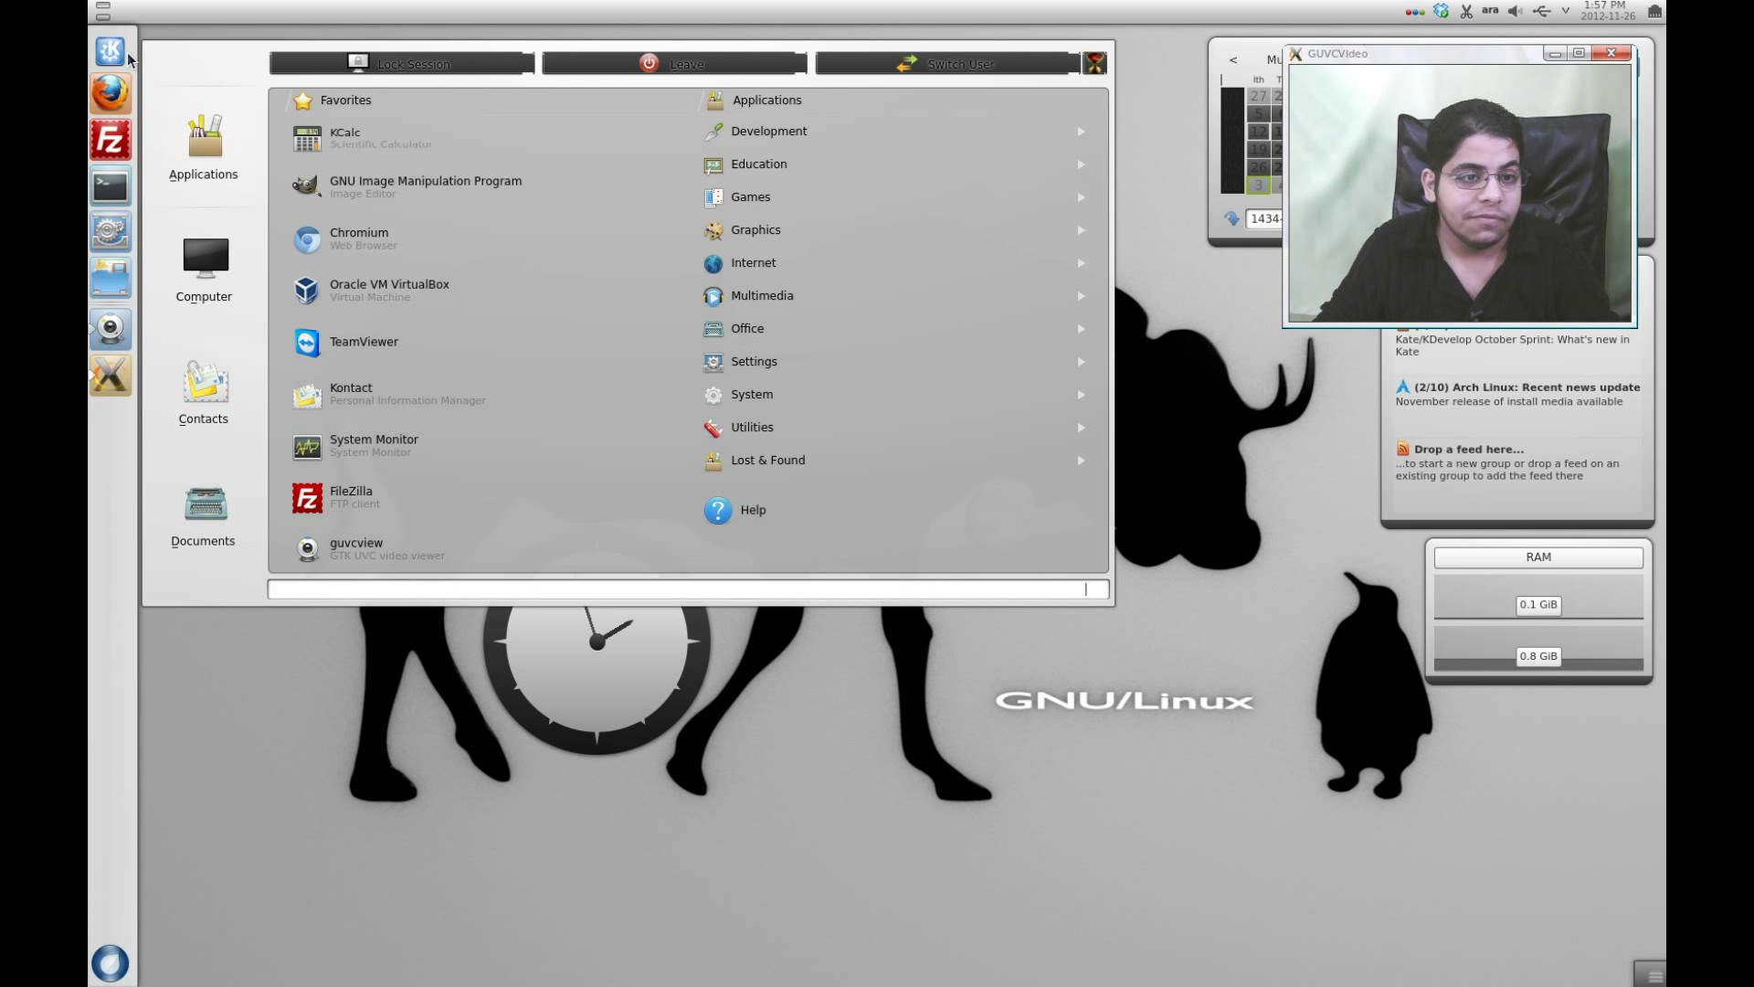
left_click(377, 409)
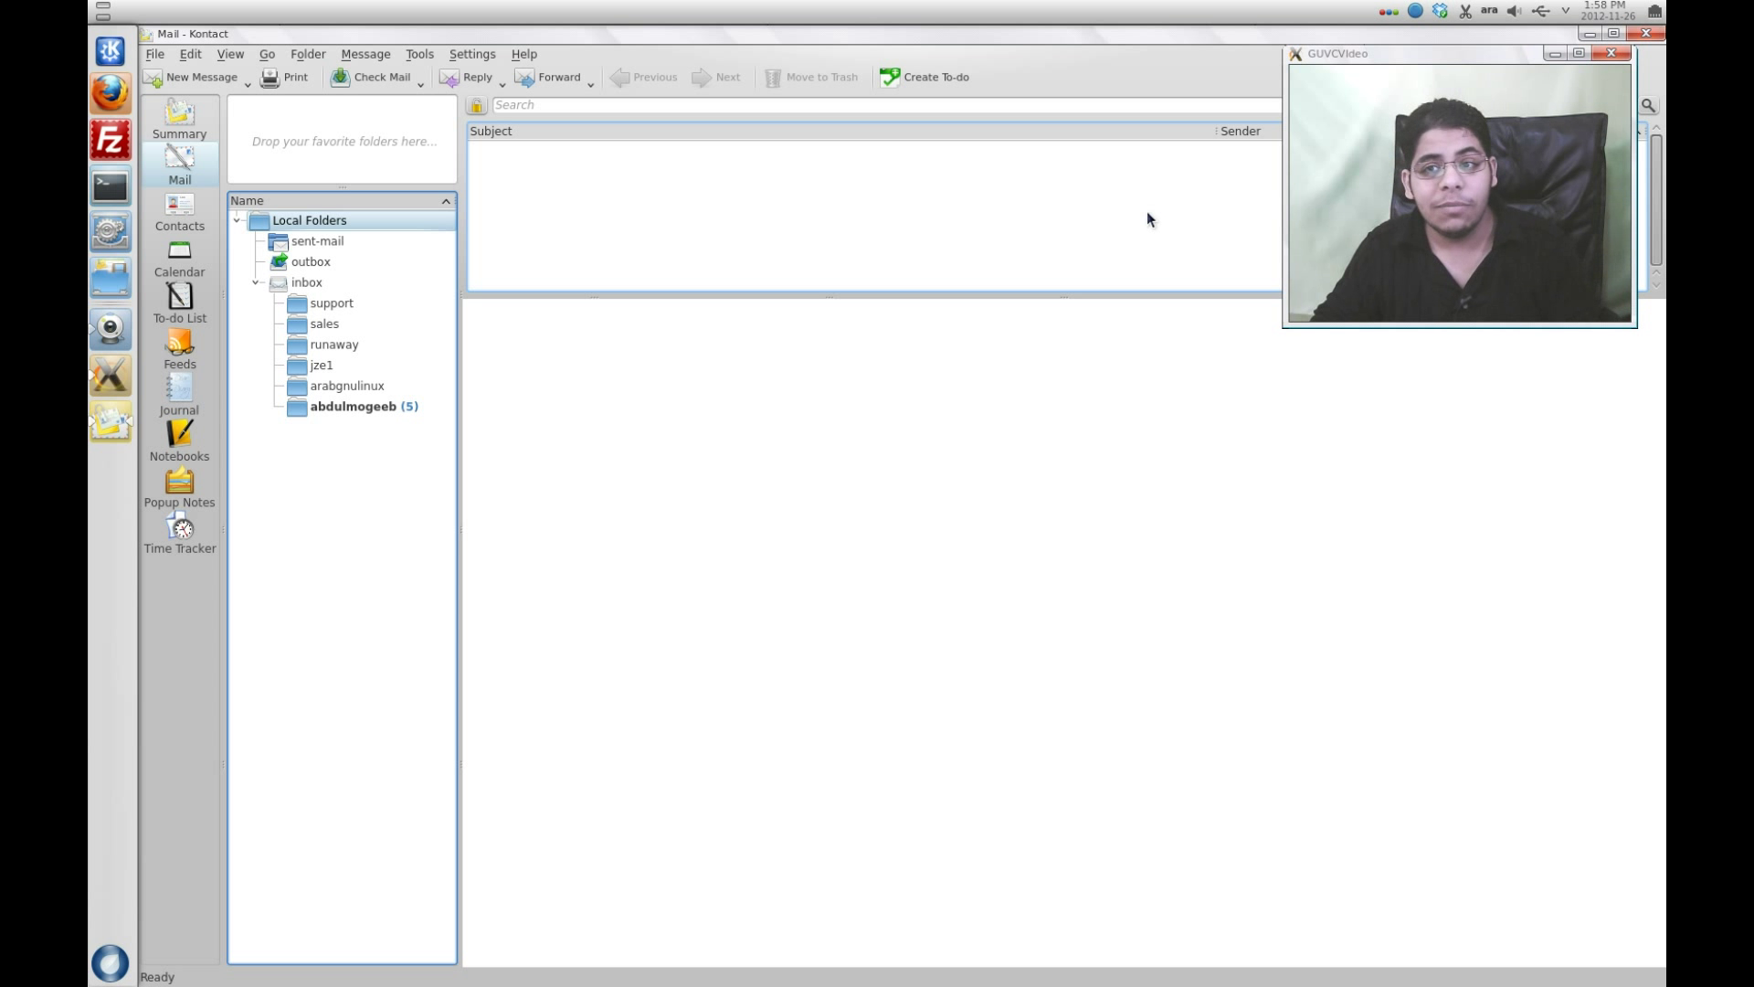
left_click(181, 133)
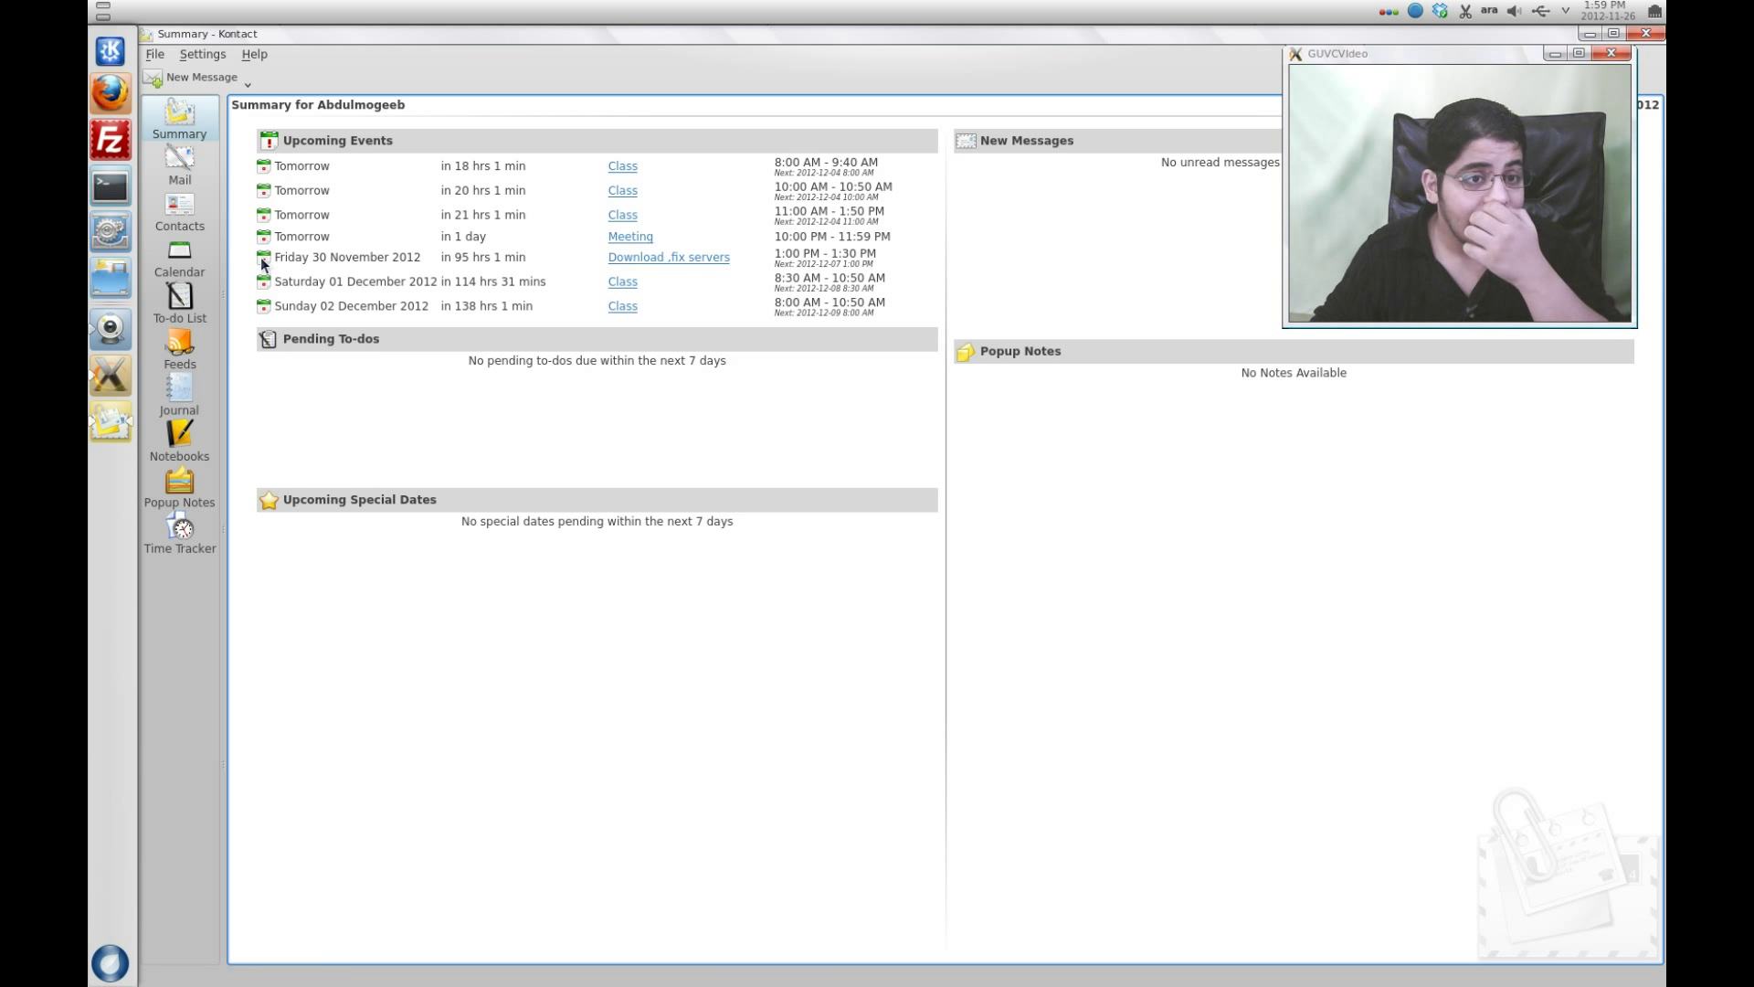
Step: View the Mail folders and the Contacts address books, expanding and collapsing the first Personal Contacts entry
left_click(203, 164)
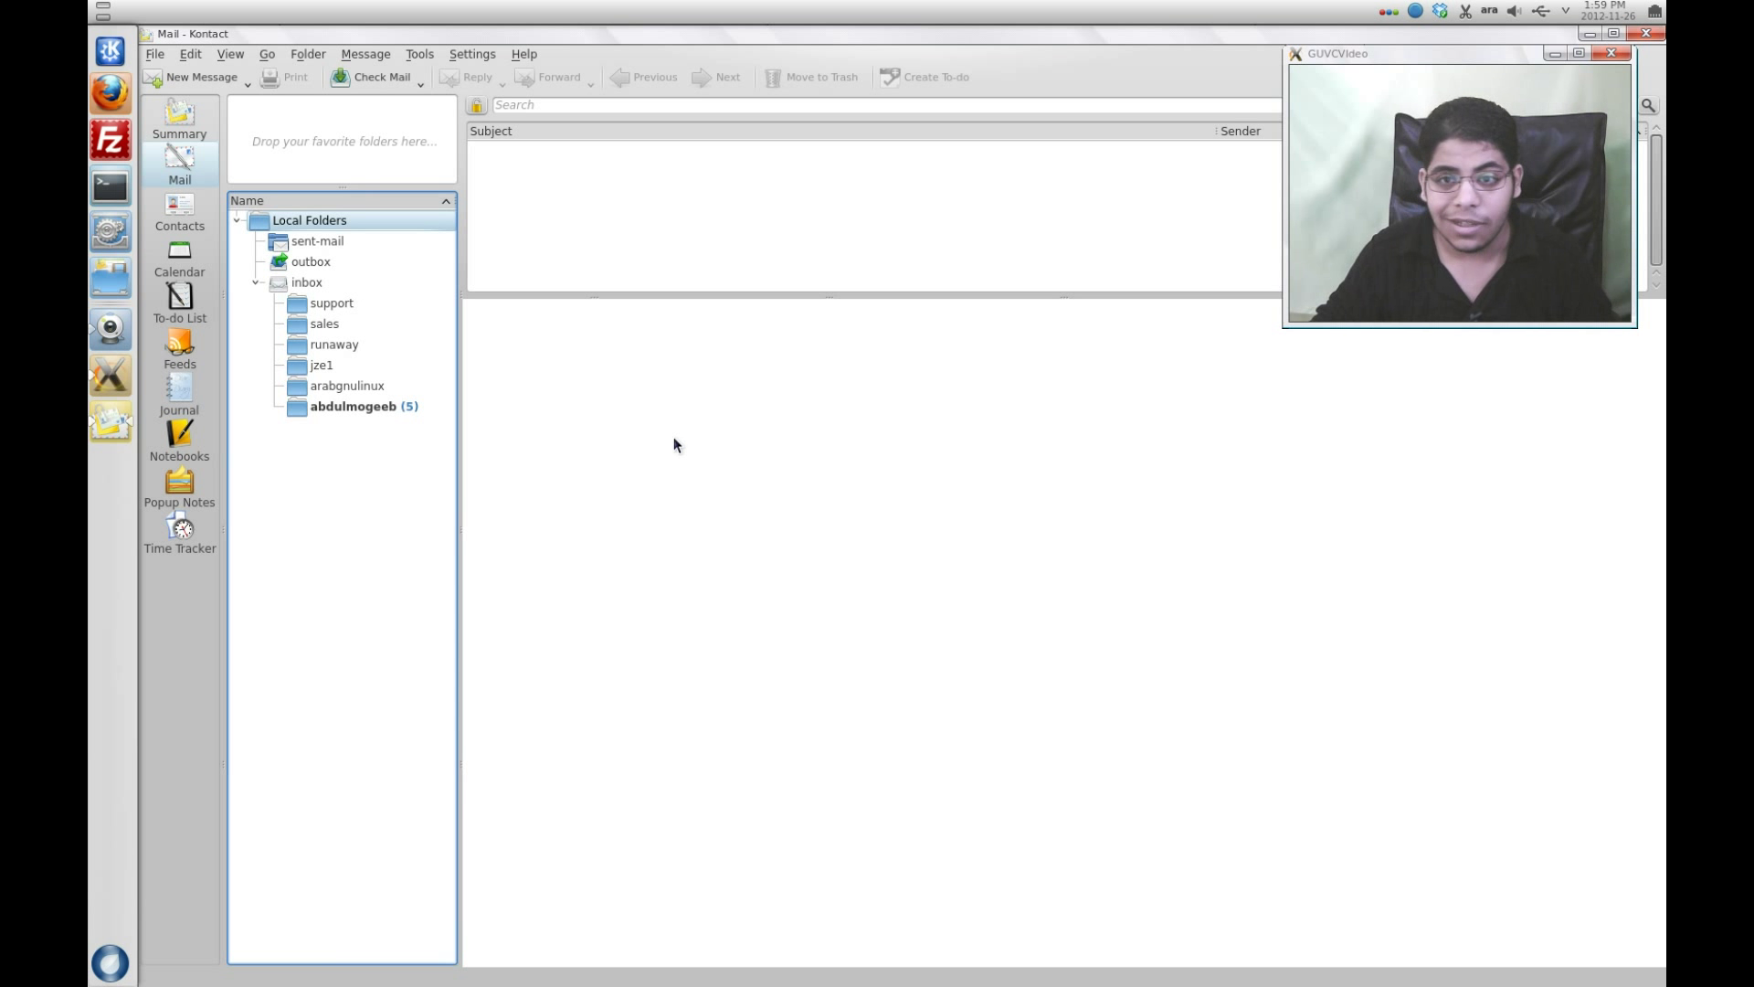
left_click(200, 224)
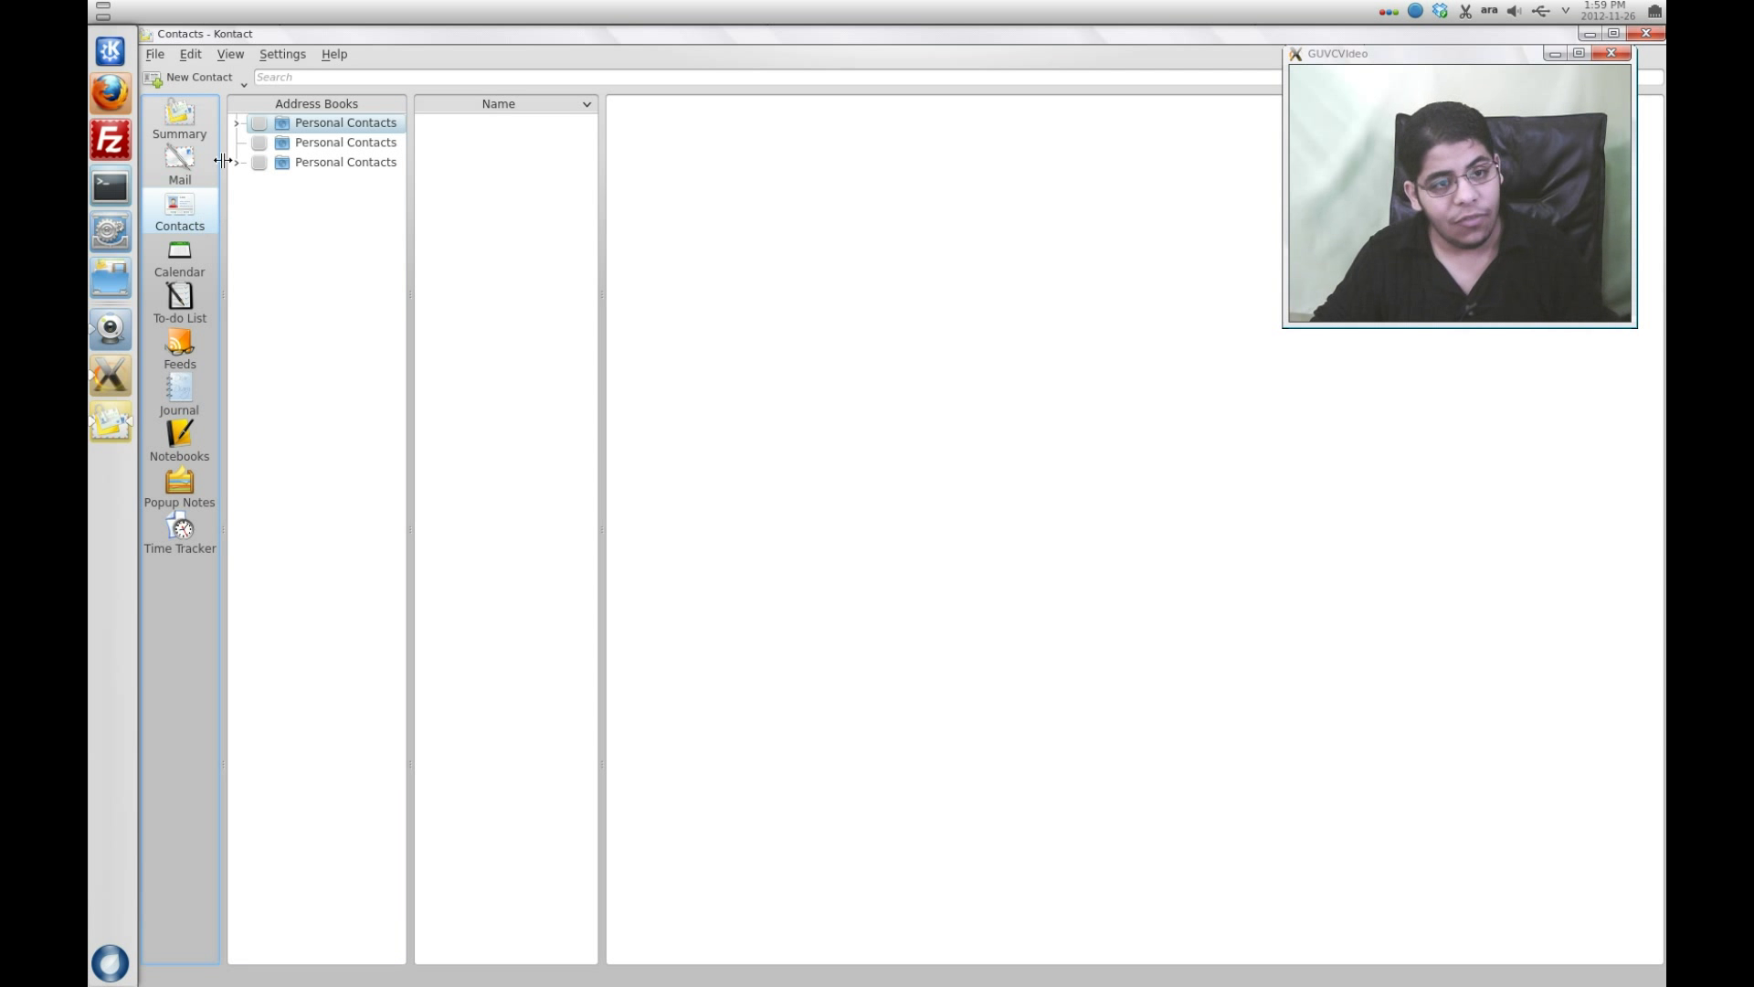
left_click(237, 125)
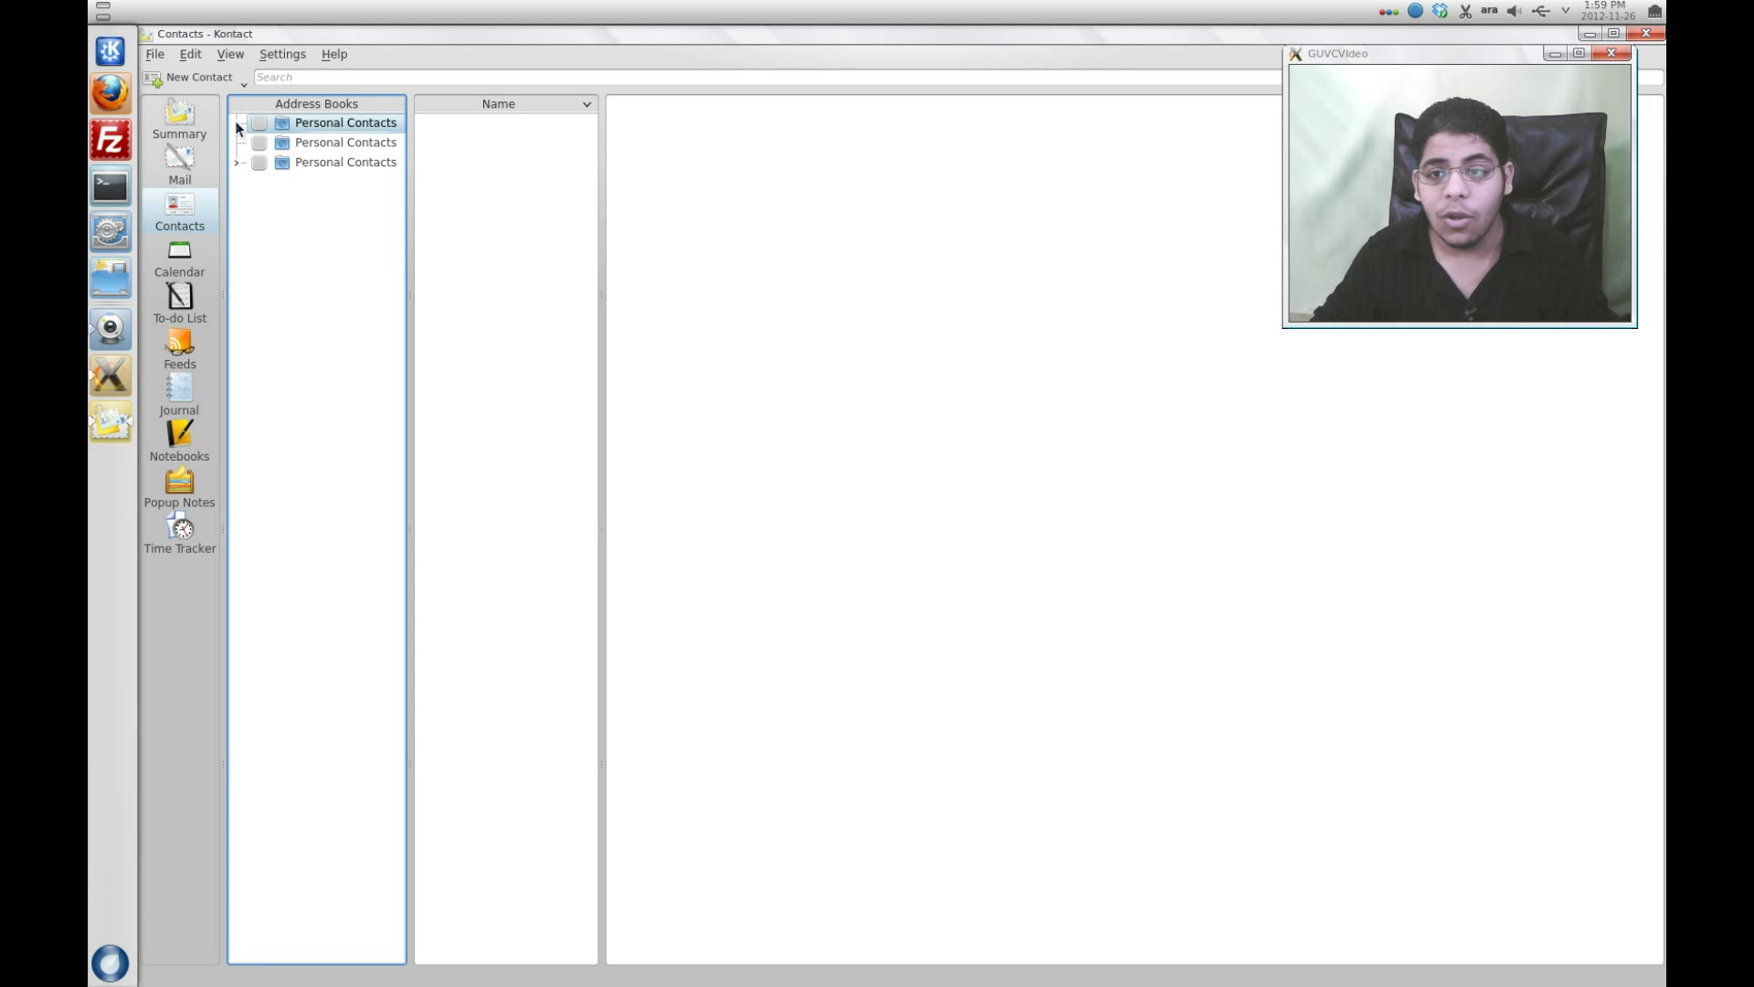
left_click(237, 123)
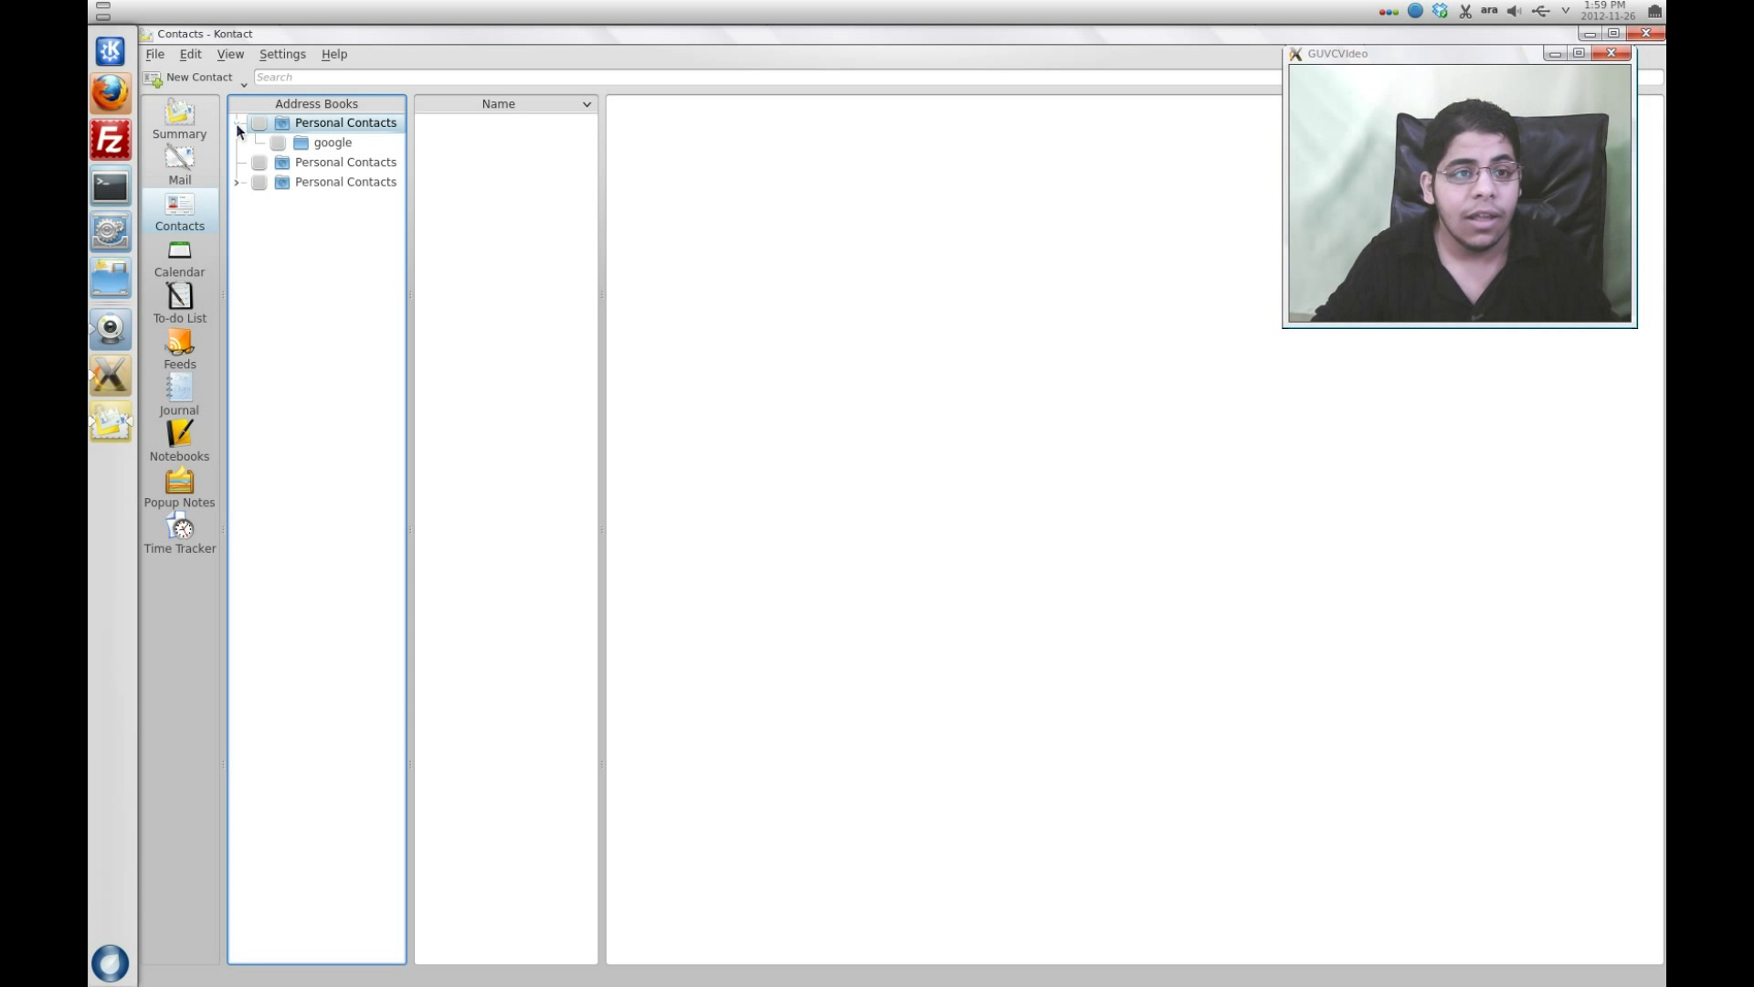
left_click(236, 123)
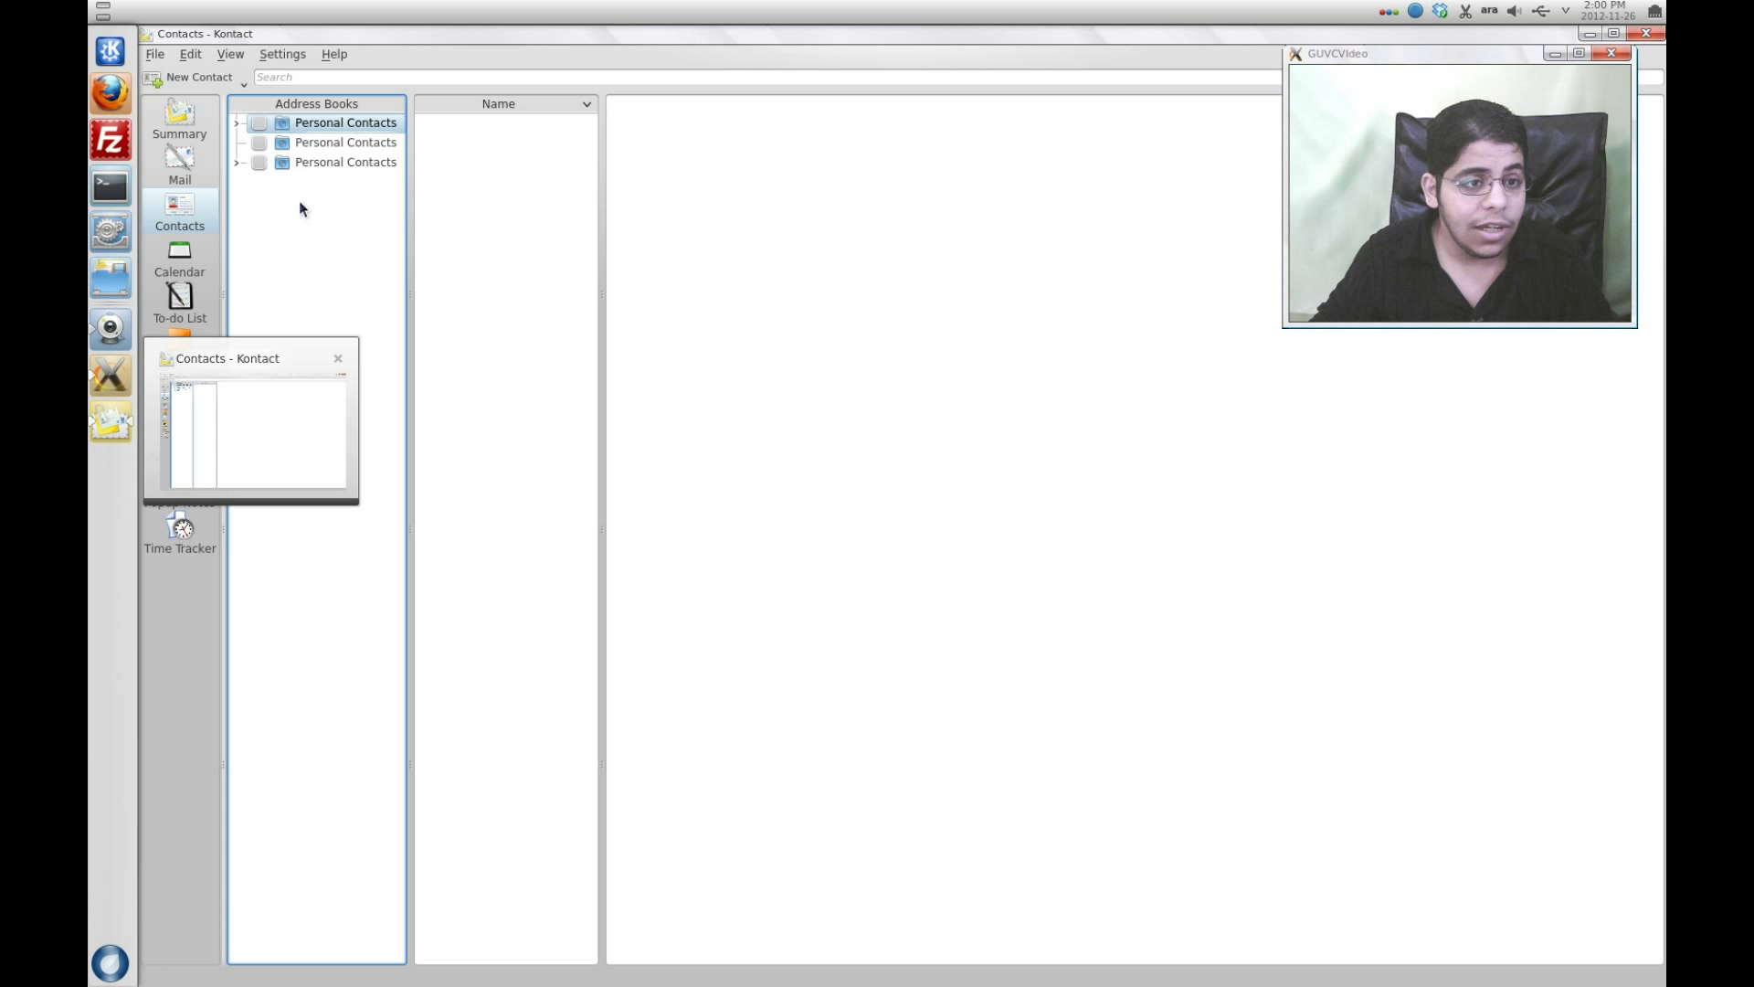
Step: Enable the account's calendar under google calendar so its events show in the Calendar agenda
left_click(166, 270)
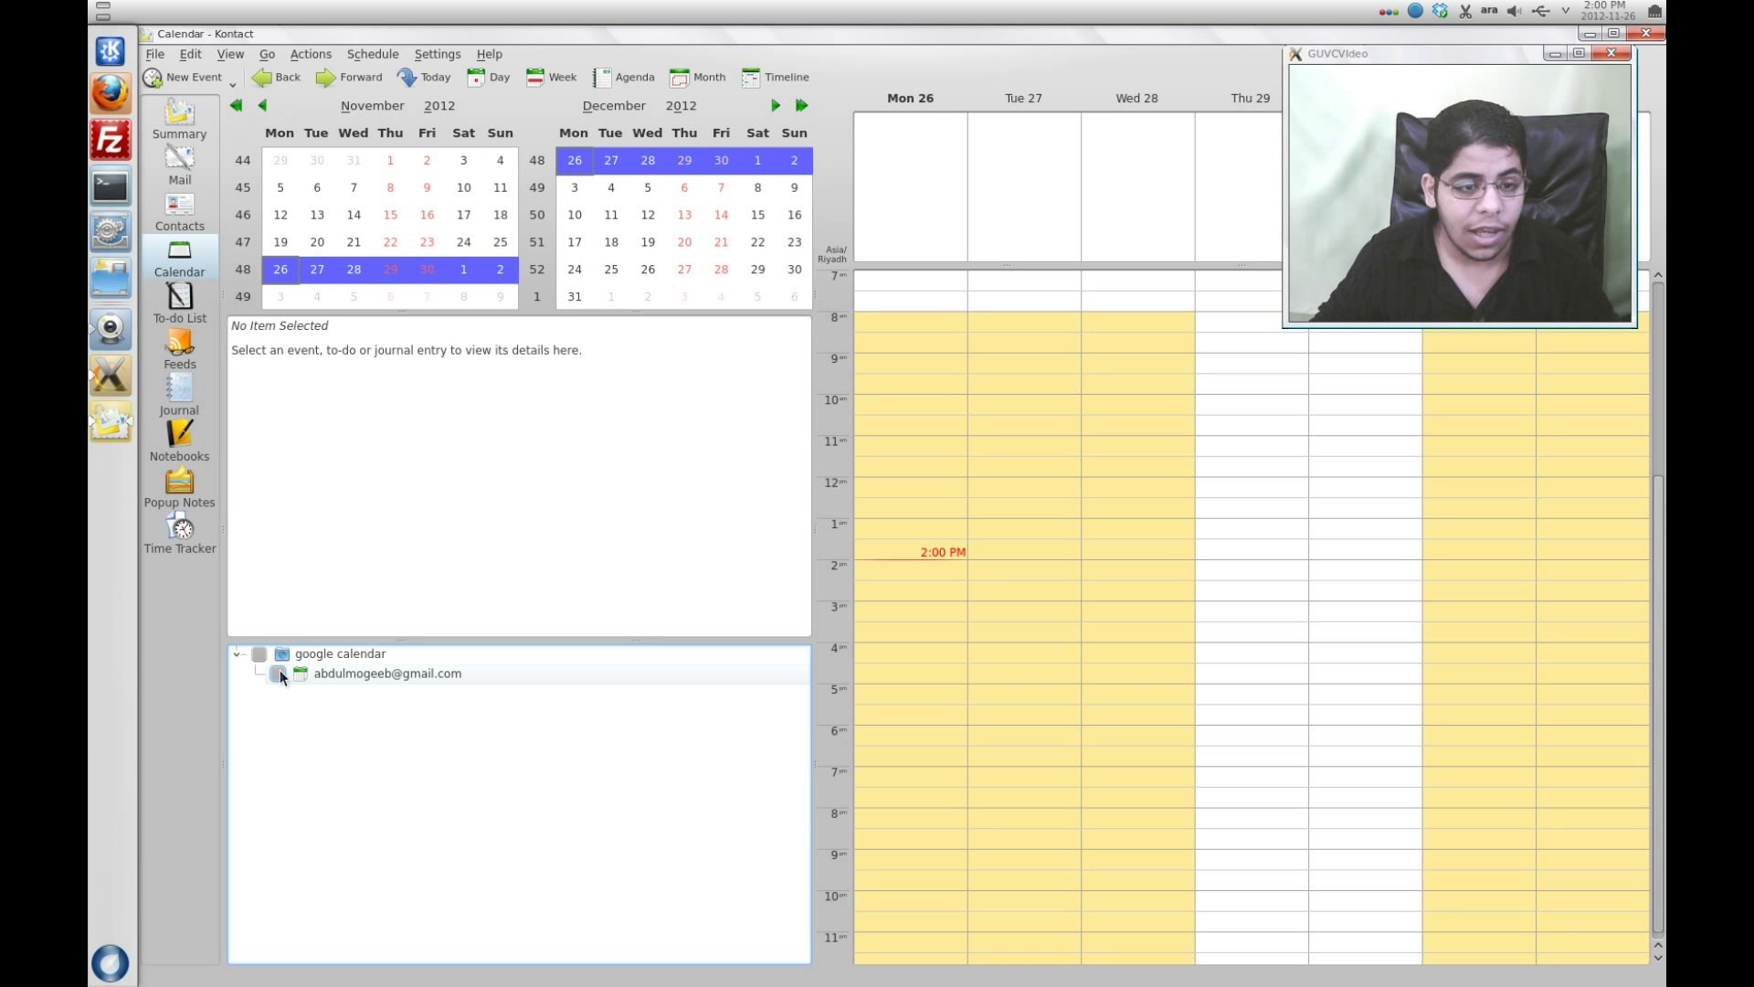
left_click(338, 691)
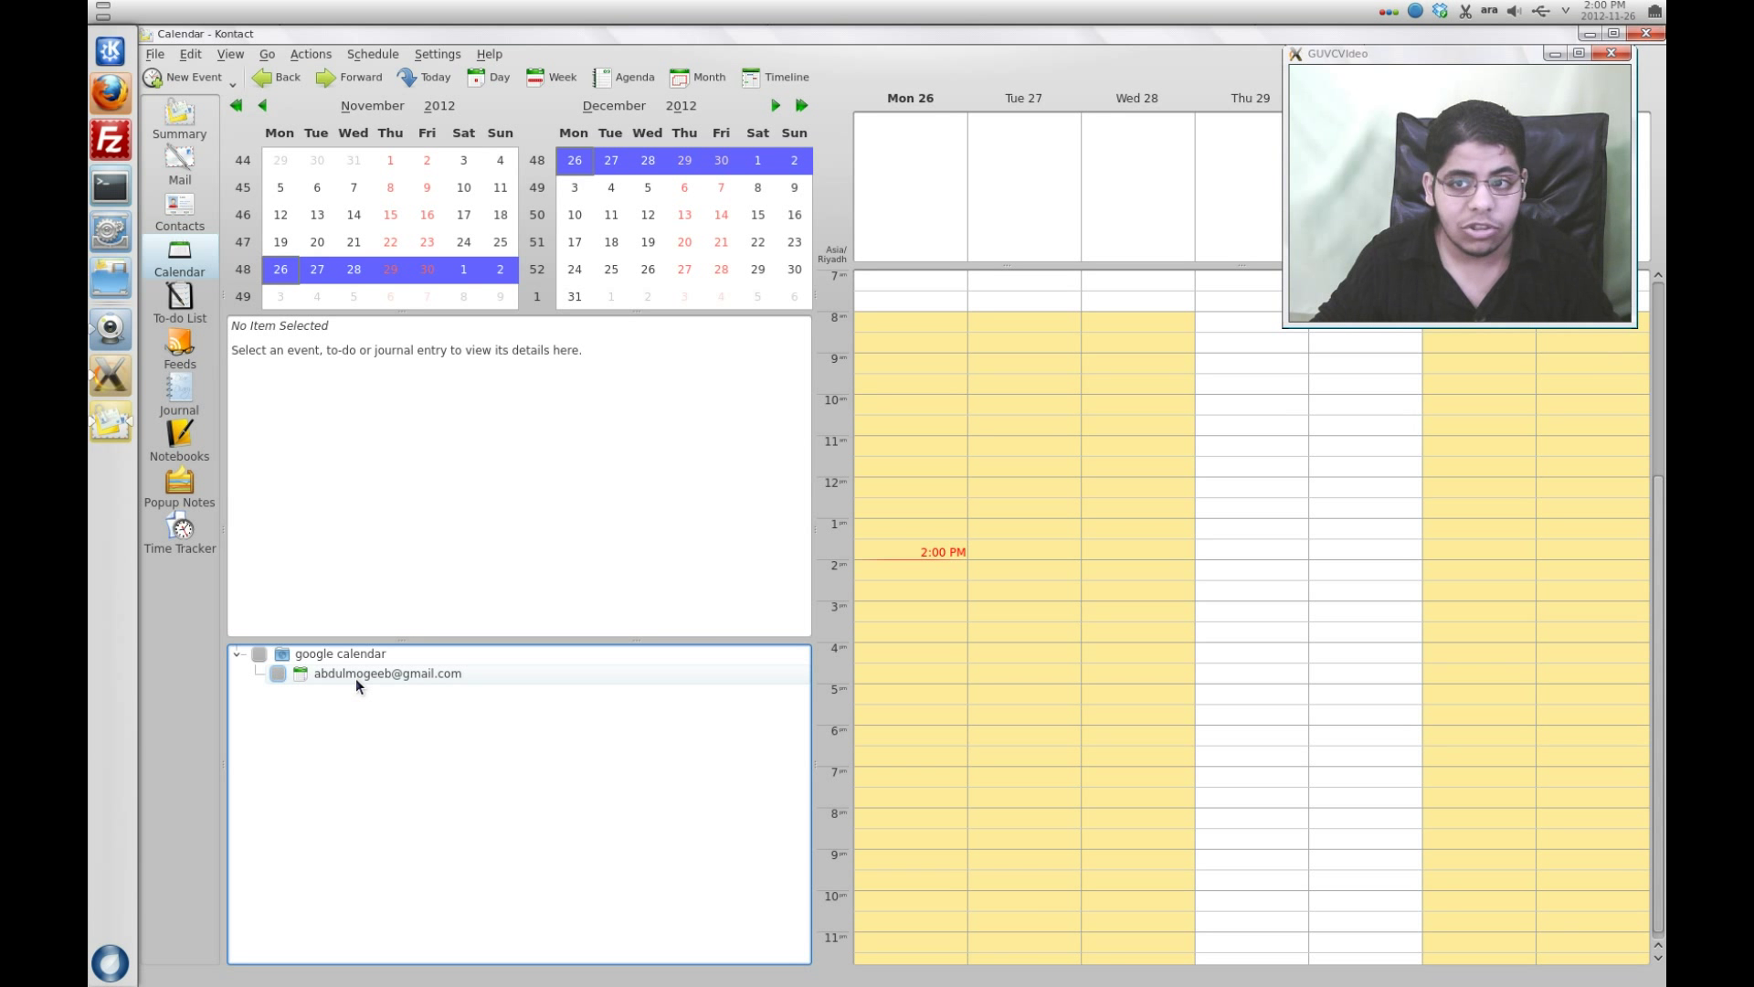
left_click(278, 674)
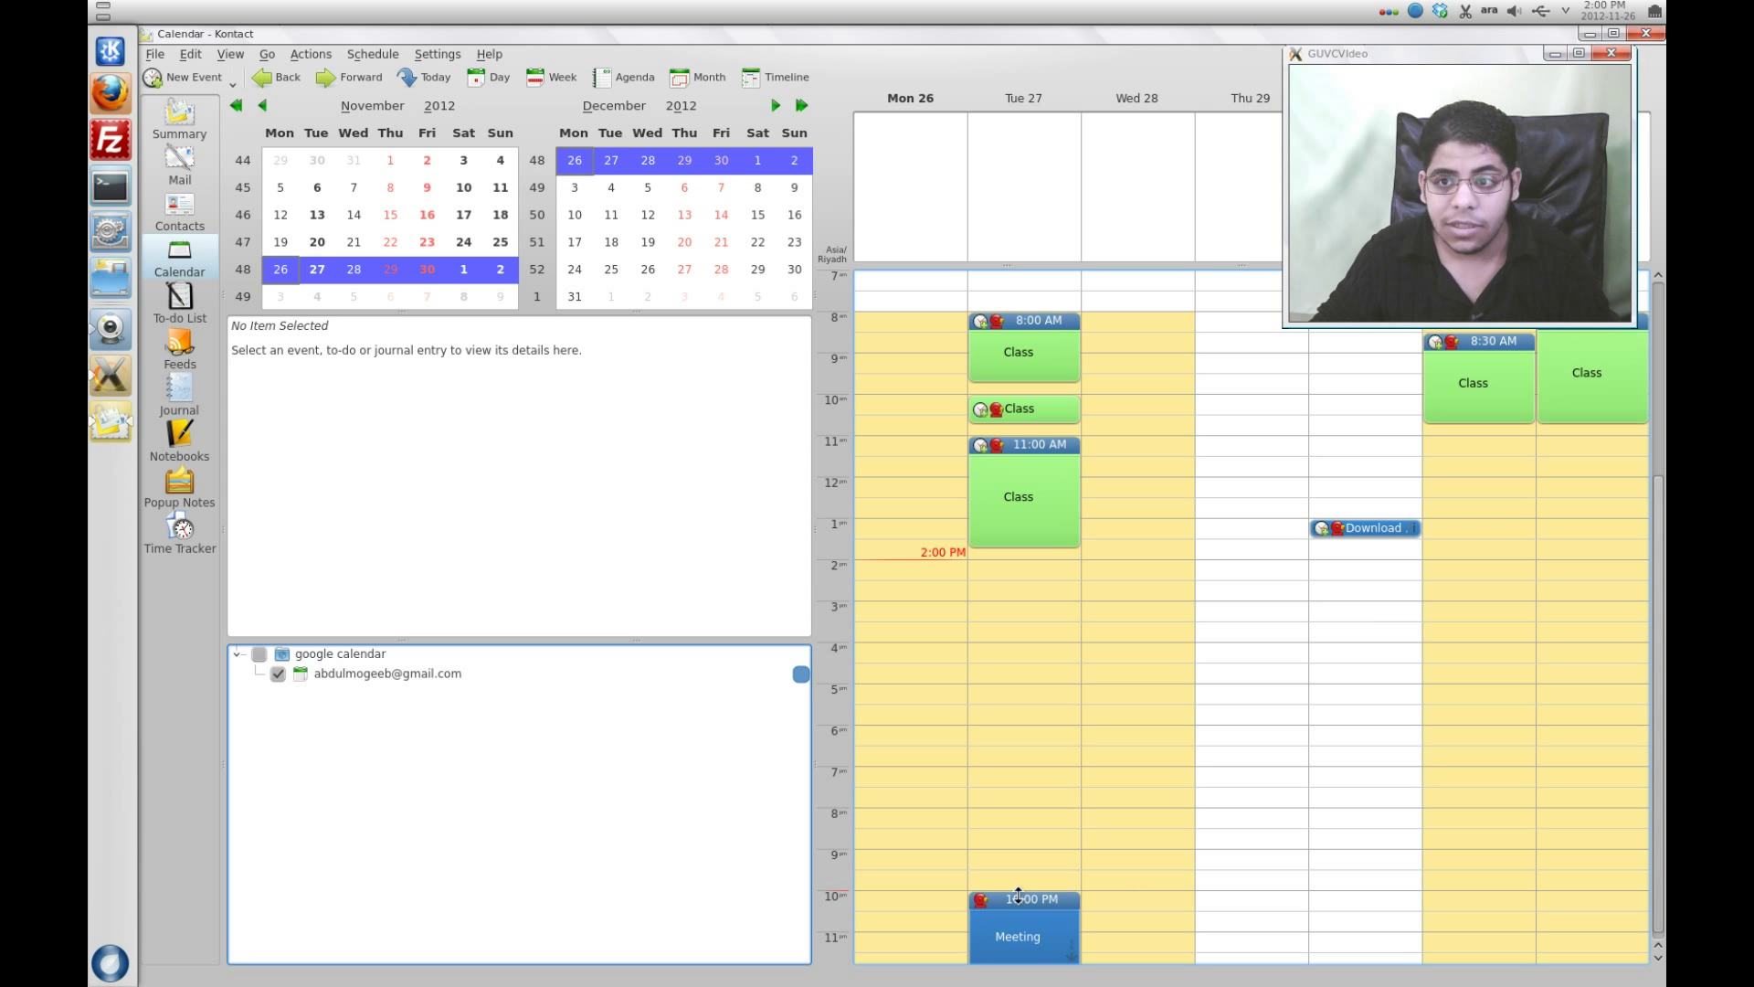
mouse_move(1019, 895)
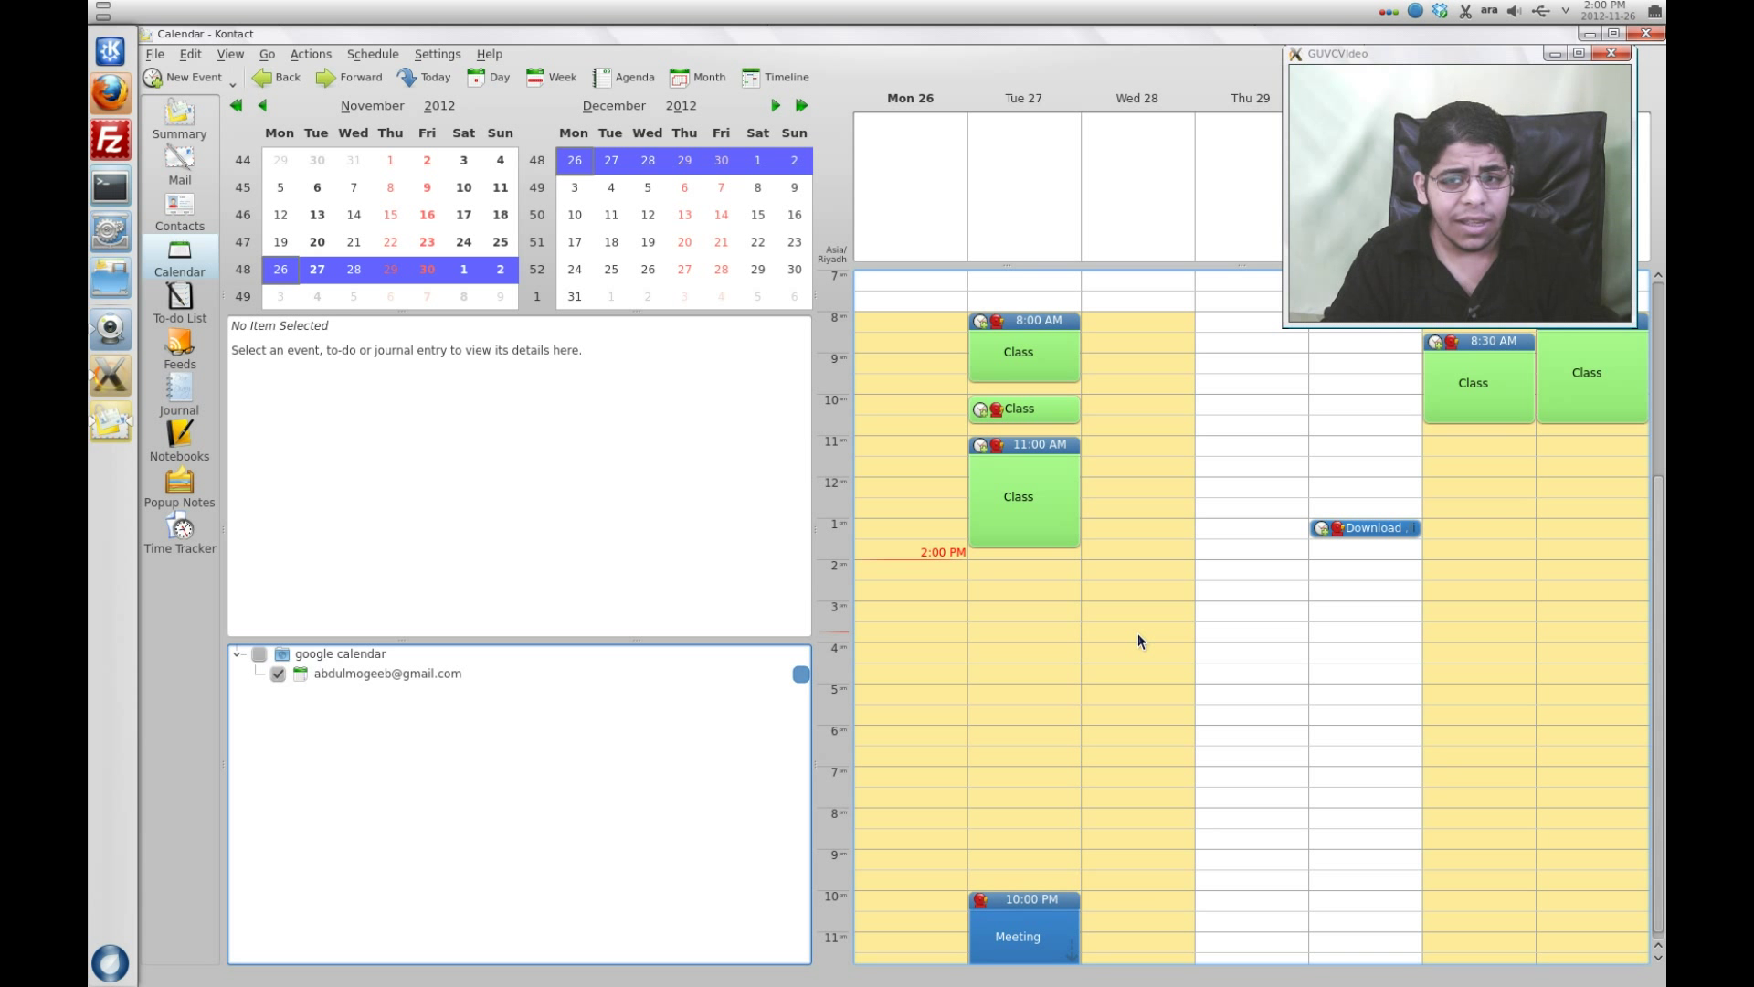
Step: View the Feeds section with its KDE news sources, and close Kontact
left_click(180, 347)
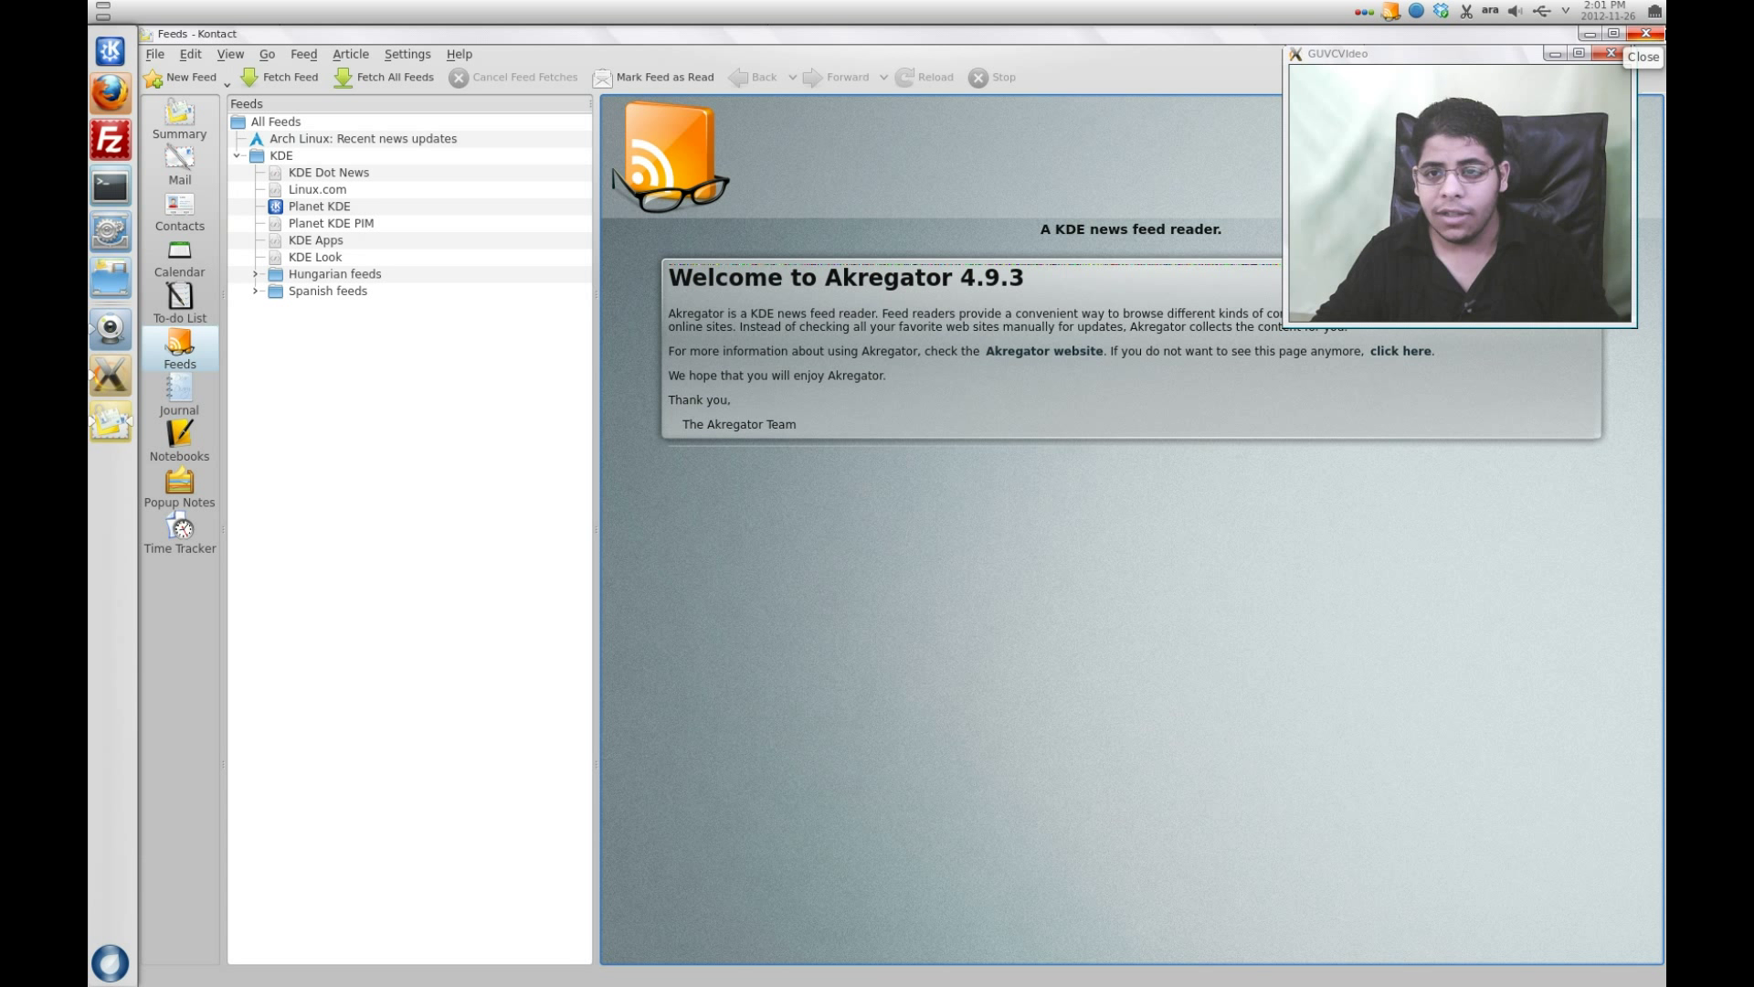
left_click(1650, 37)
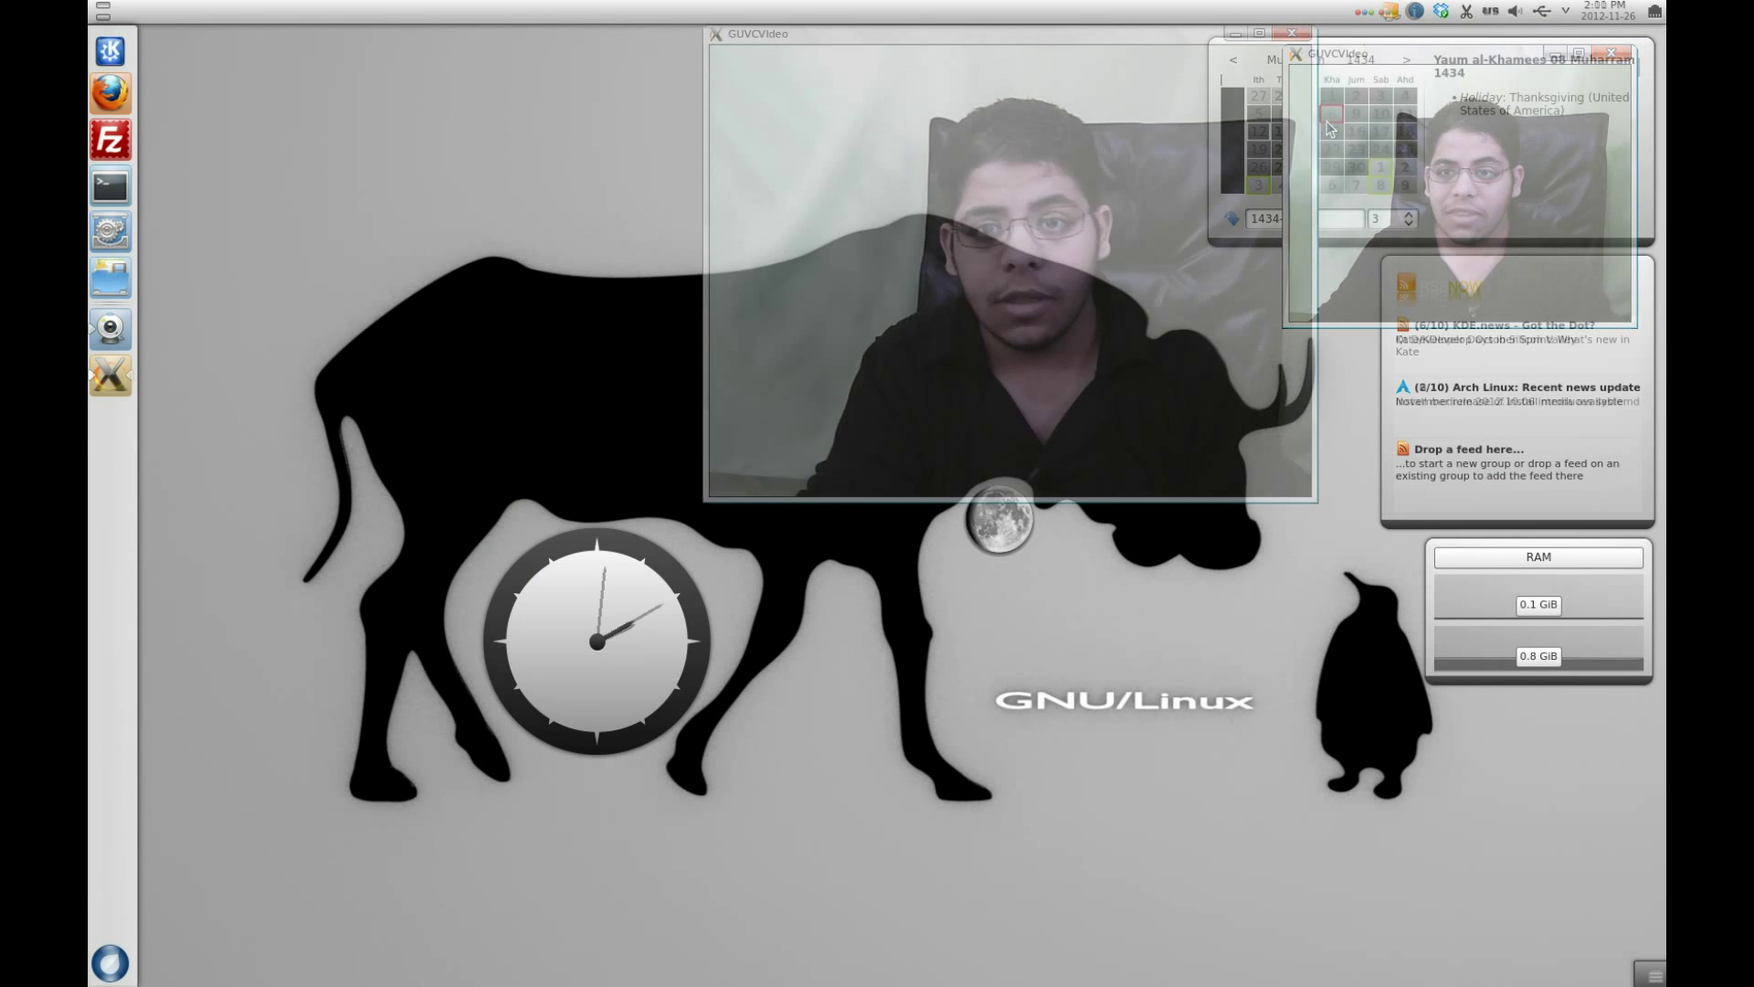